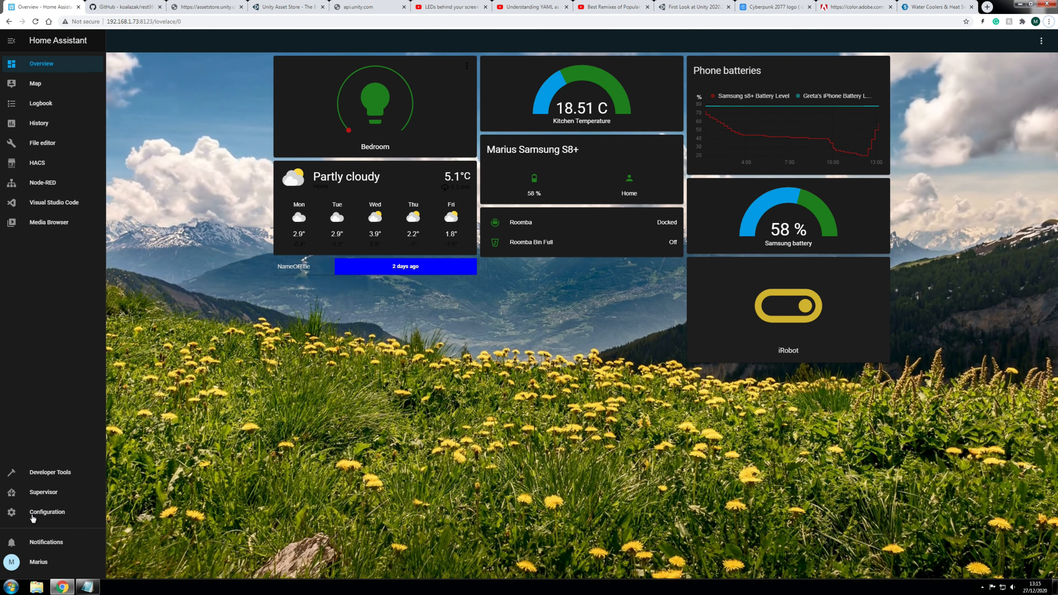
Step: Delete the iRobot Roomba integration under Configuration > Integrations, then begin adding a new integration
click(40, 512)
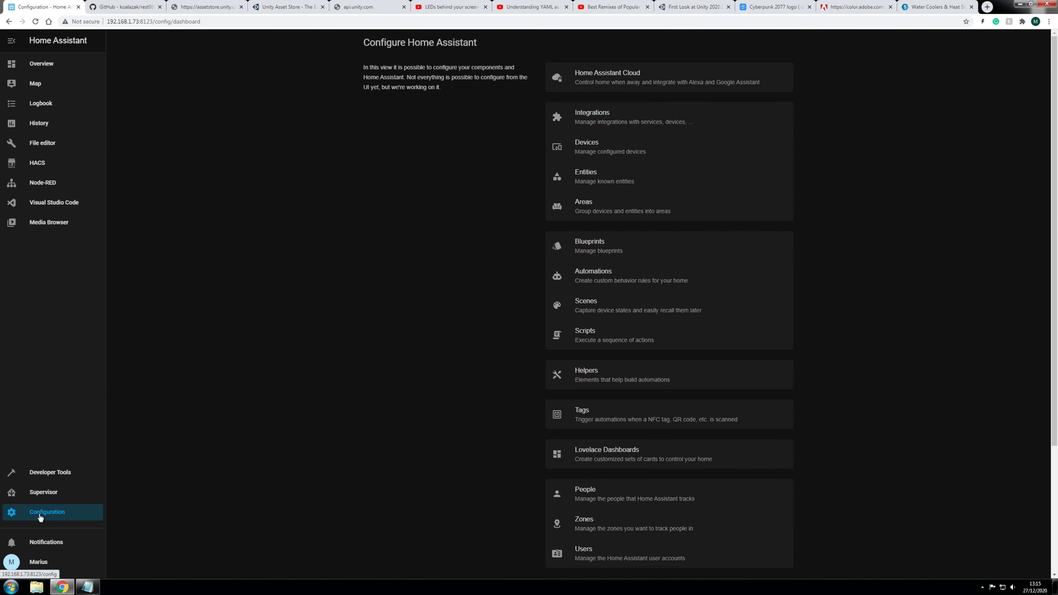
click(589, 116)
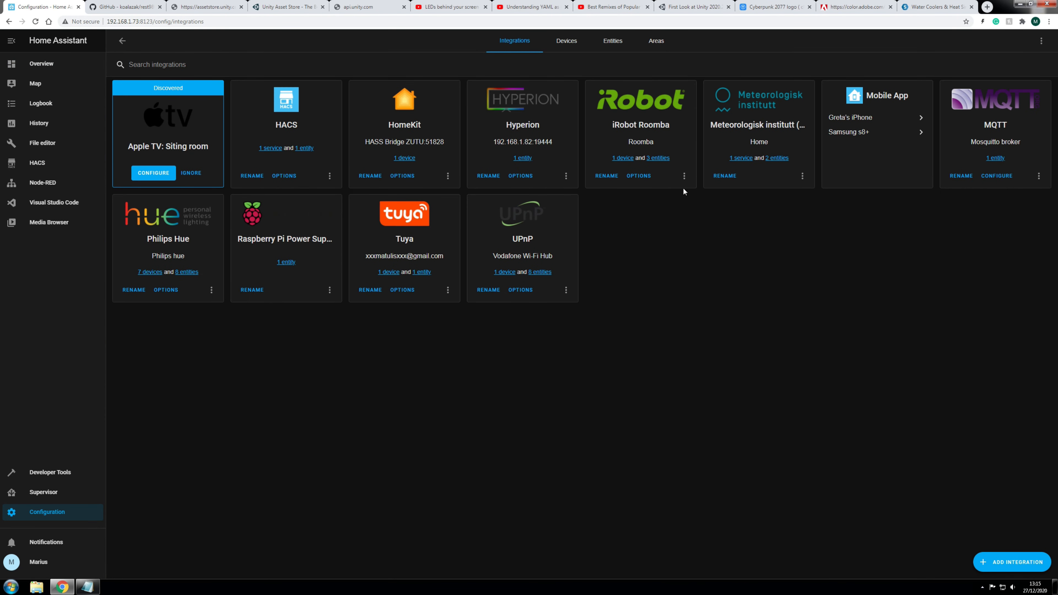
click(684, 176)
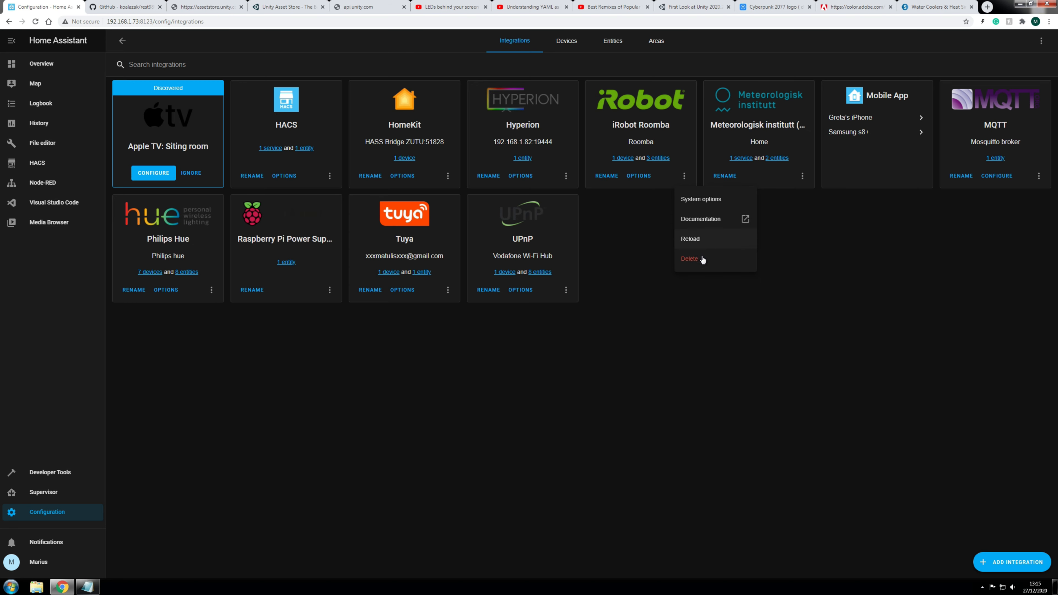
click(690, 259)
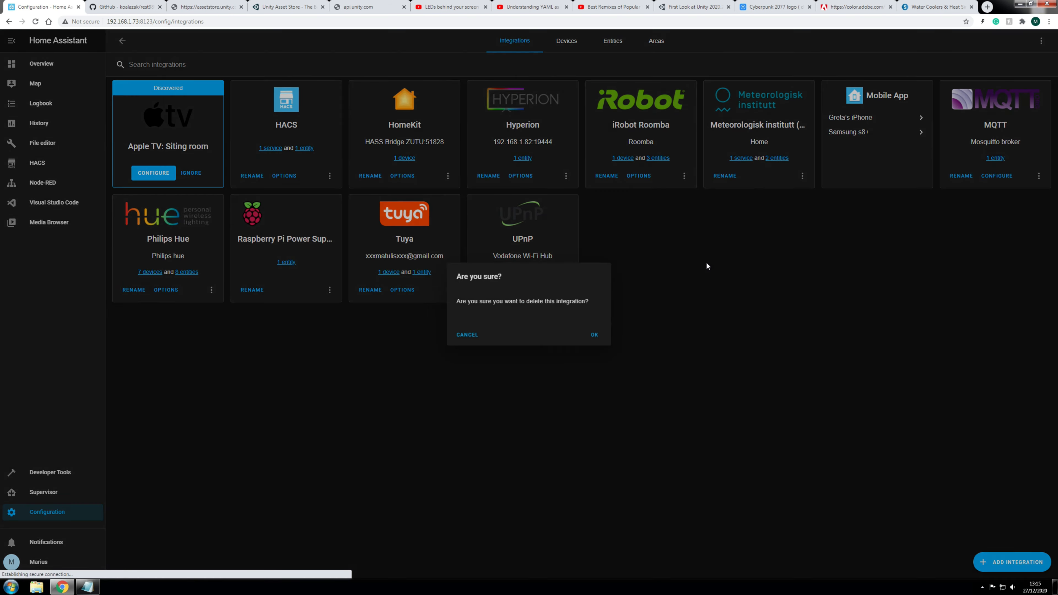
click(594, 336)
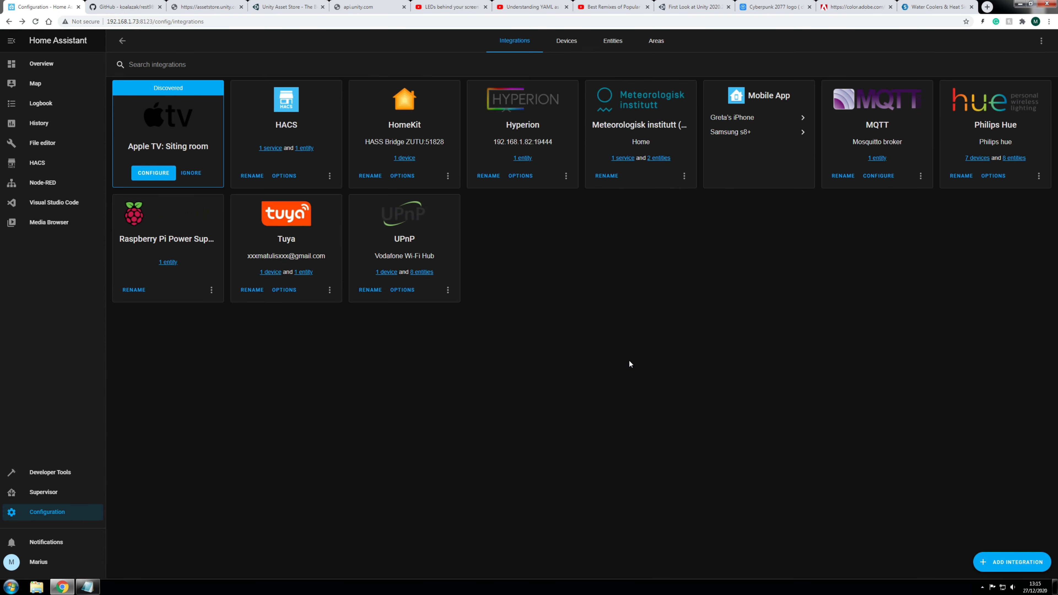
click(1013, 562)
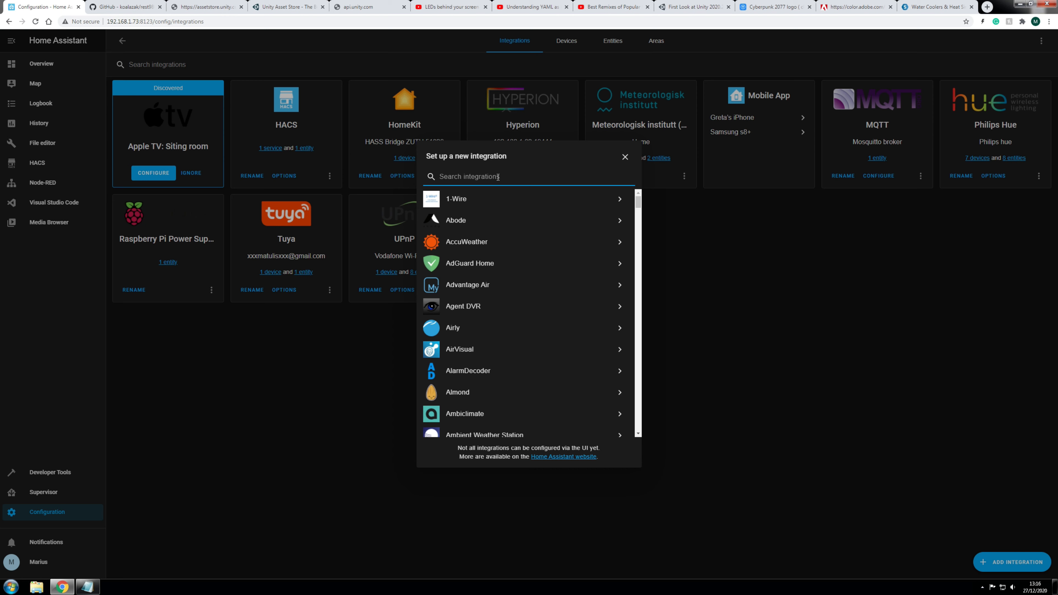
Step: Search 'roo', pick iRobot Roomba to reach the Host/BLID/Password form, then minimise Chrome
text(roo)
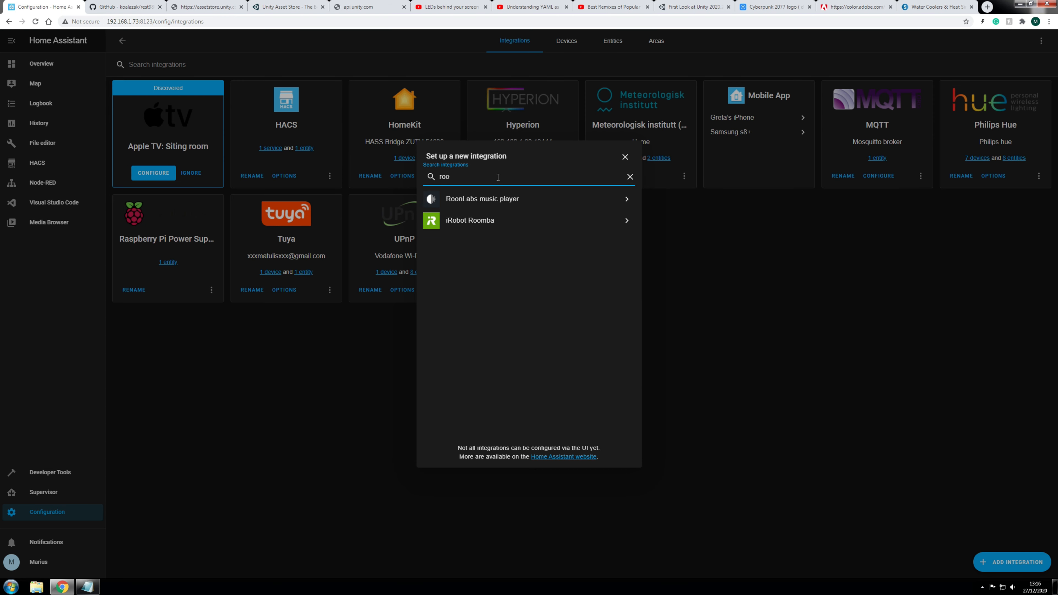
click(474, 224)
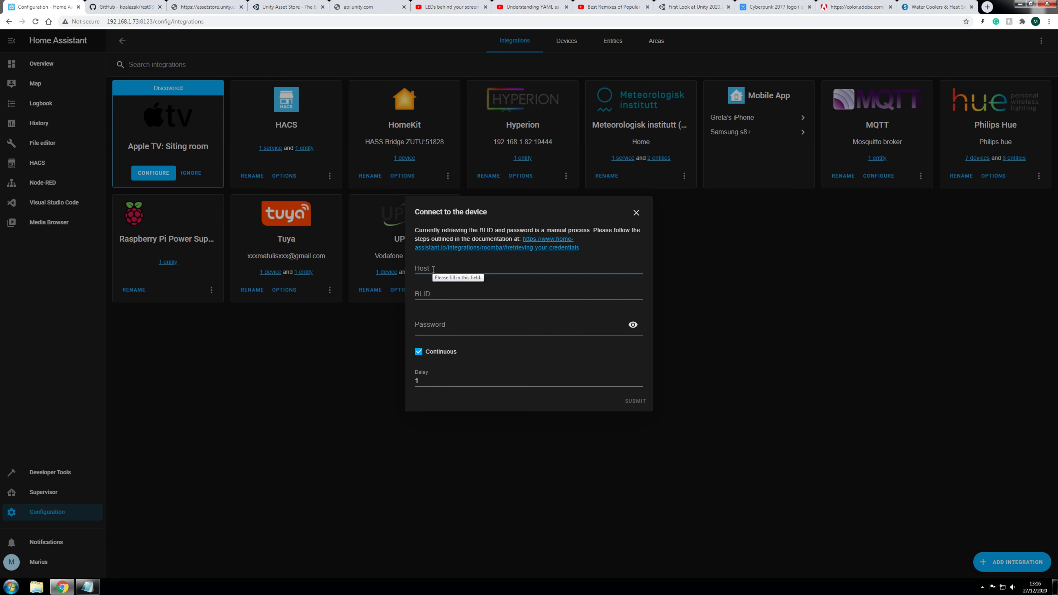
click(434, 292)
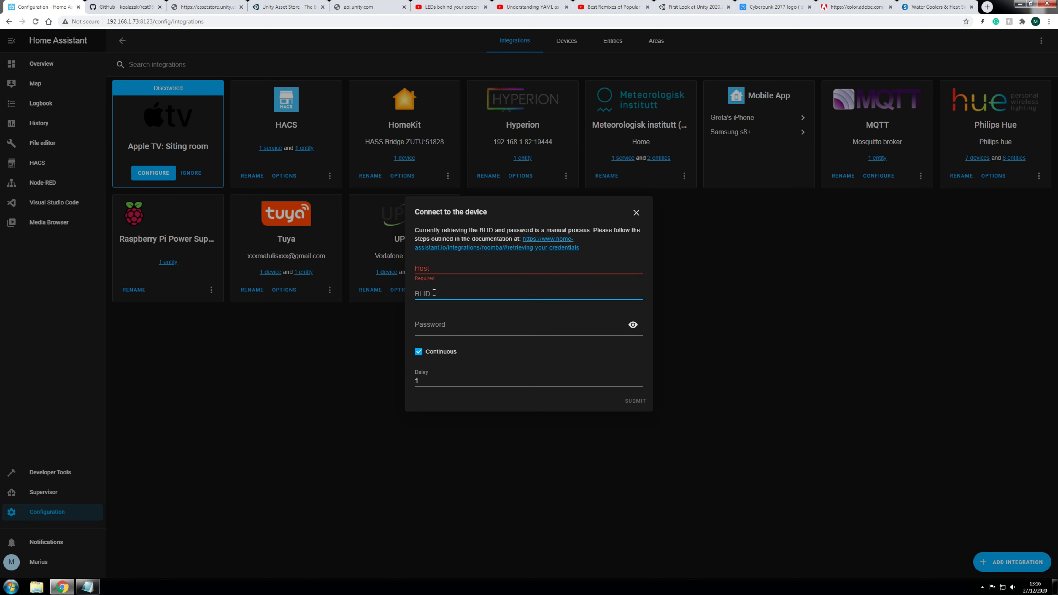
click(439, 328)
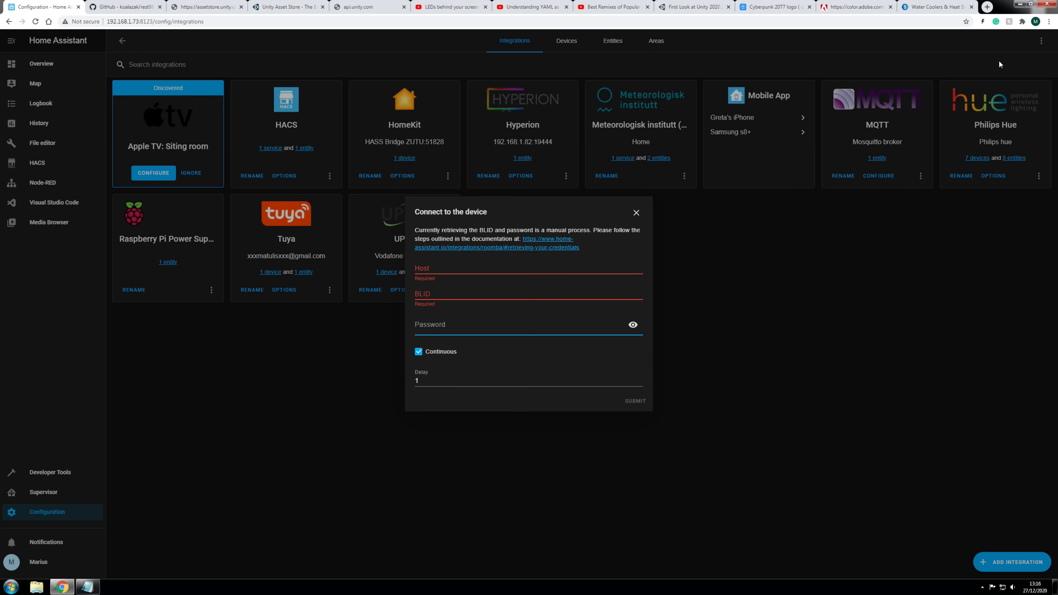
click(1019, 4)
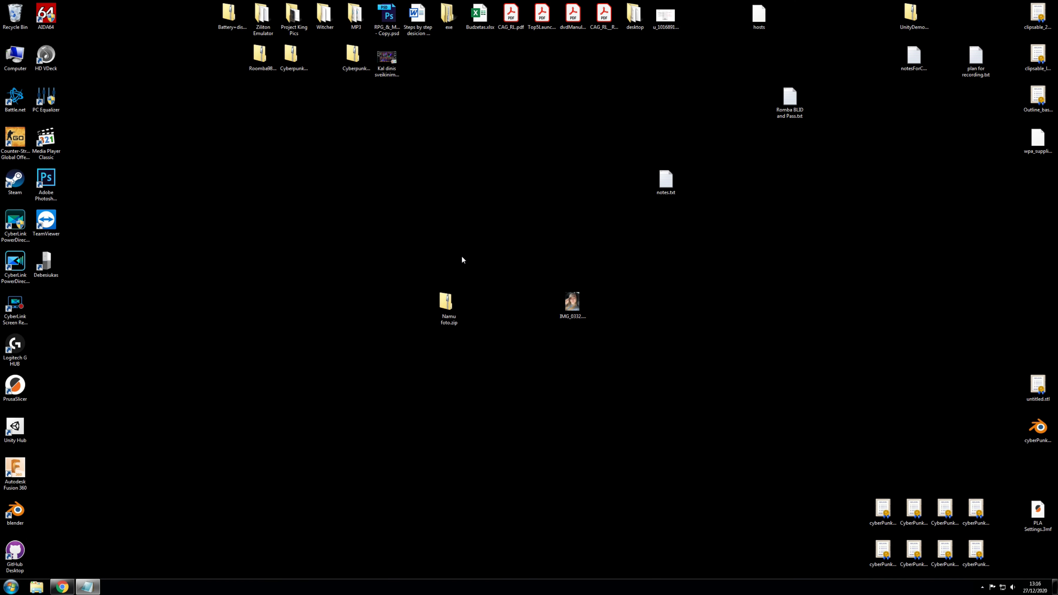
Step: Tidy the desktop, check the Computer drives in Explorer, close it, and restore Chrome
drag(435, 298, 530, 303)
click(484, 249)
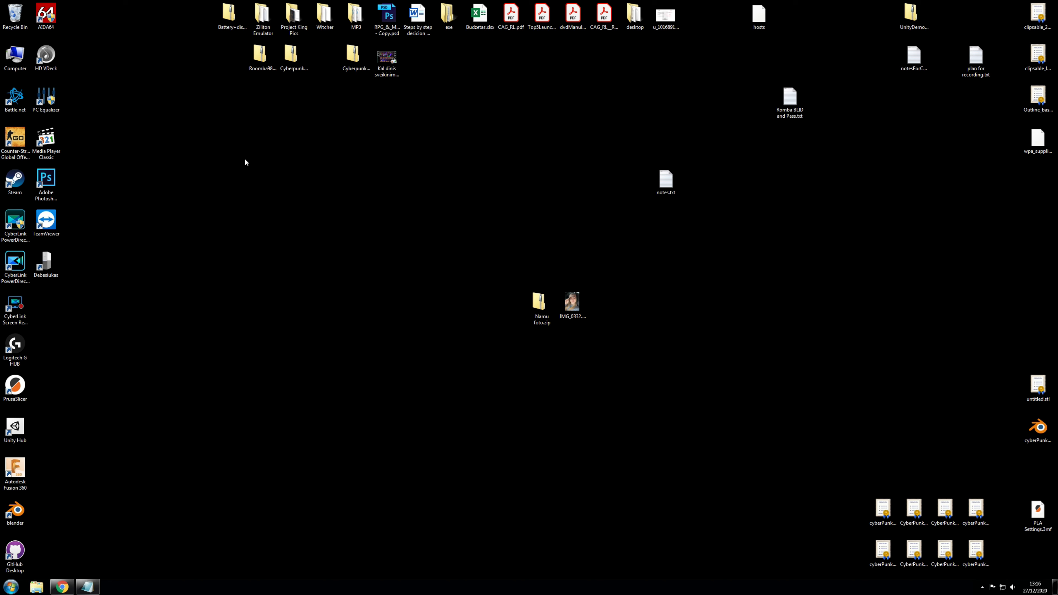
double_click(17, 54)
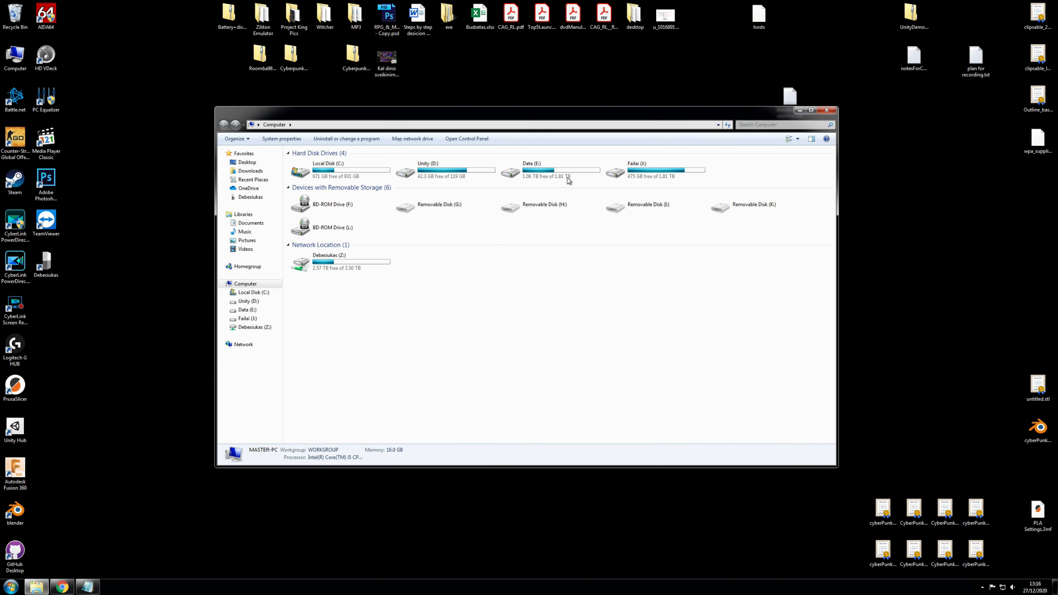
click(827, 110)
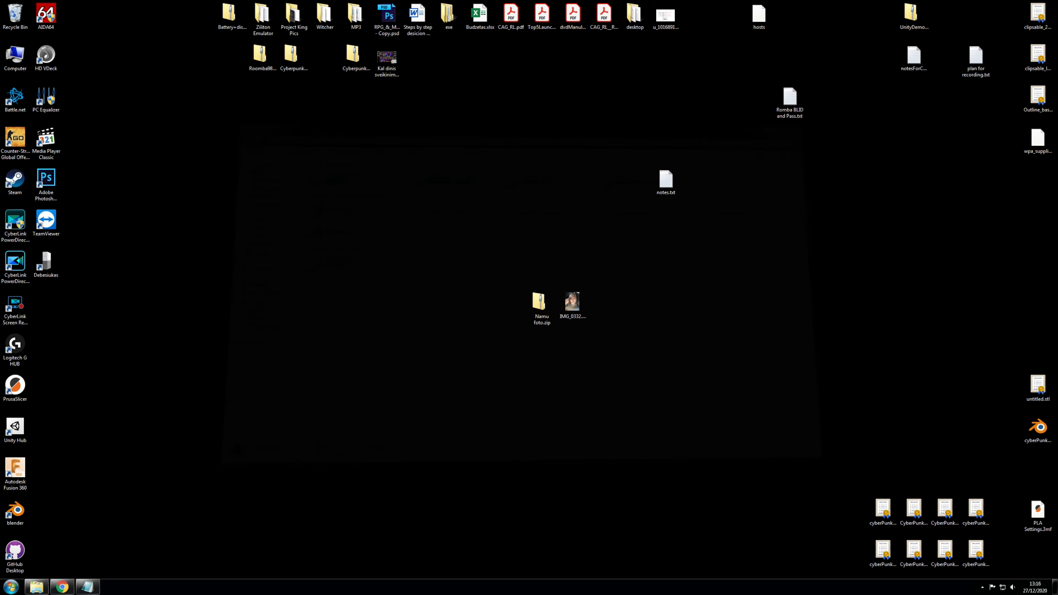
click(62, 586)
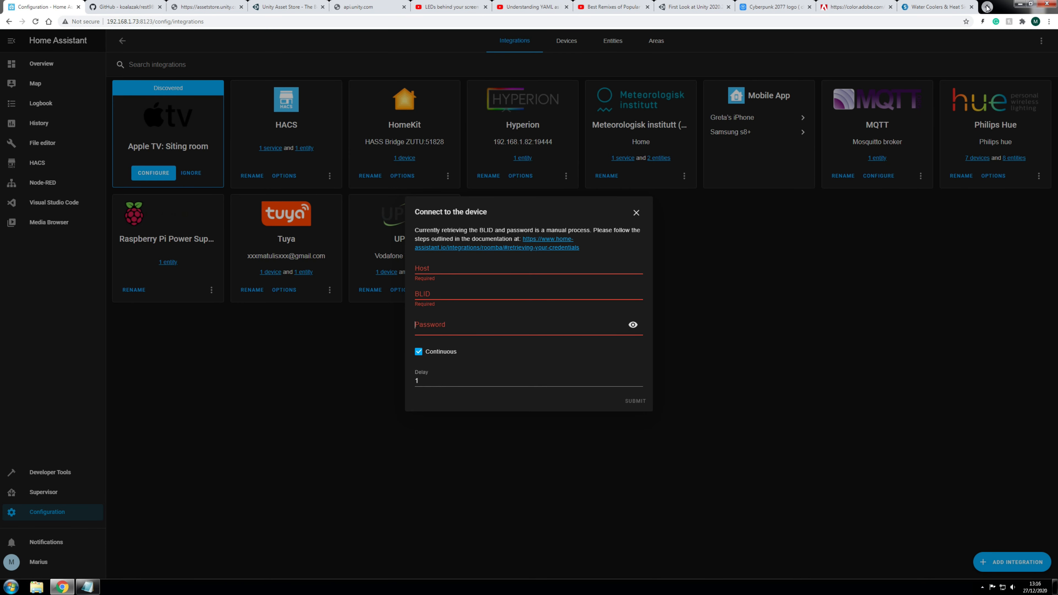
click(986, 7)
Step: Search for 'python download' and open the Python.org downloads page
text(python)
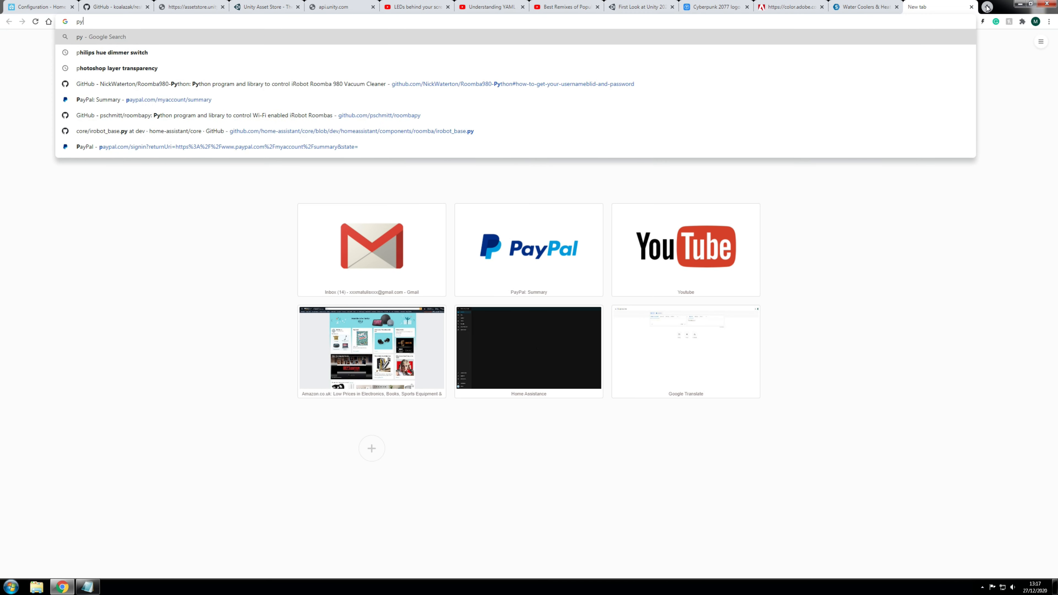
key(Down)
key(Down)
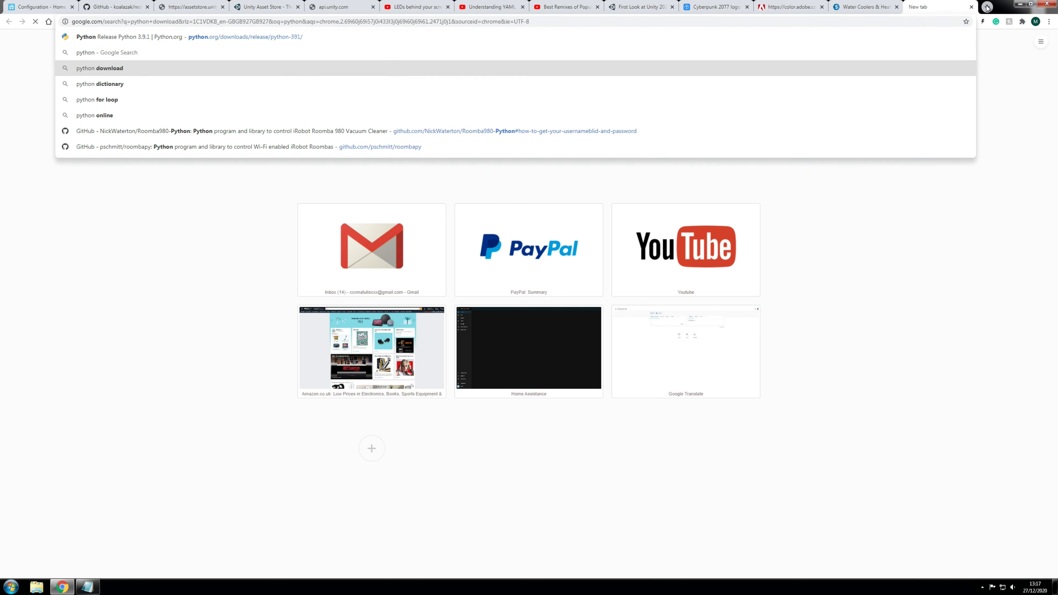
key(Return)
click(113, 124)
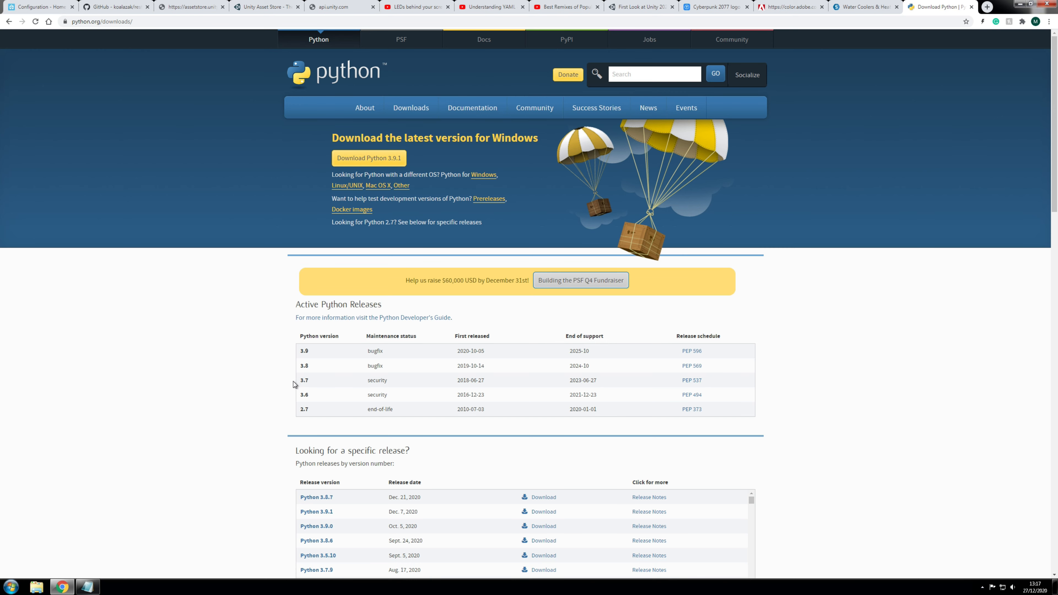
Step: Open the Python 3.7.9 release page, scroll to its files, then minimise the browser
double_click(304, 380)
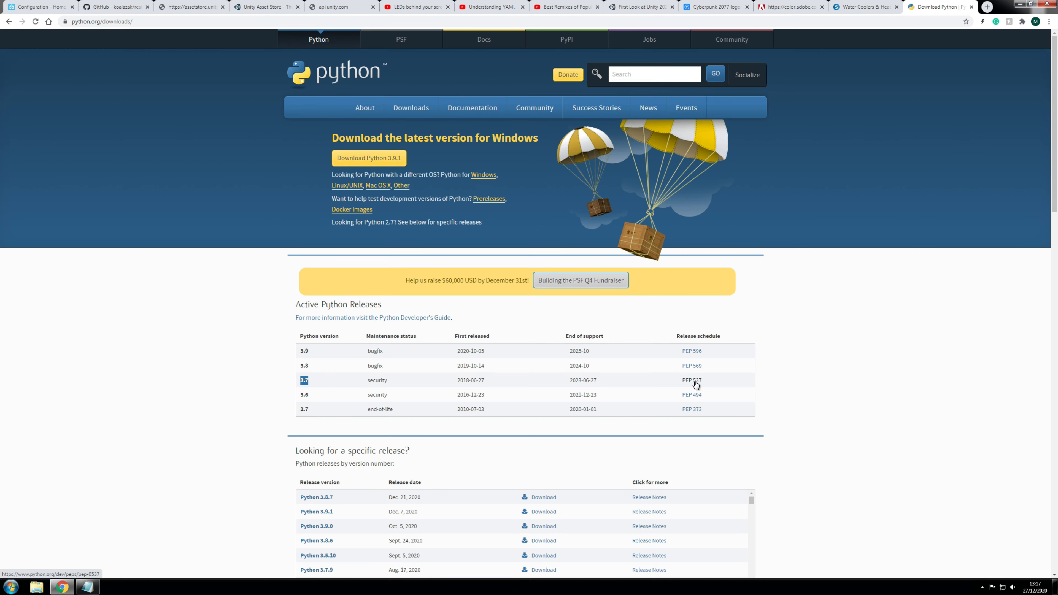
scroll(685, 394, down, 2)
scroll(287, 367, down, 2)
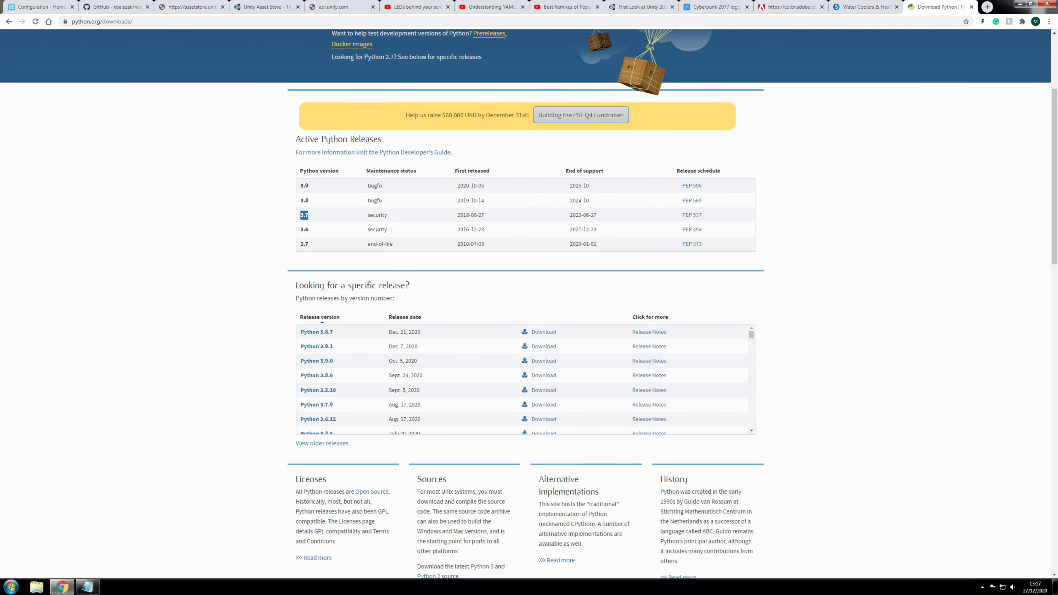
scroll(347, 358, down, 2)
scroll(342, 370, up, 2)
scroll(325, 387, down, 2)
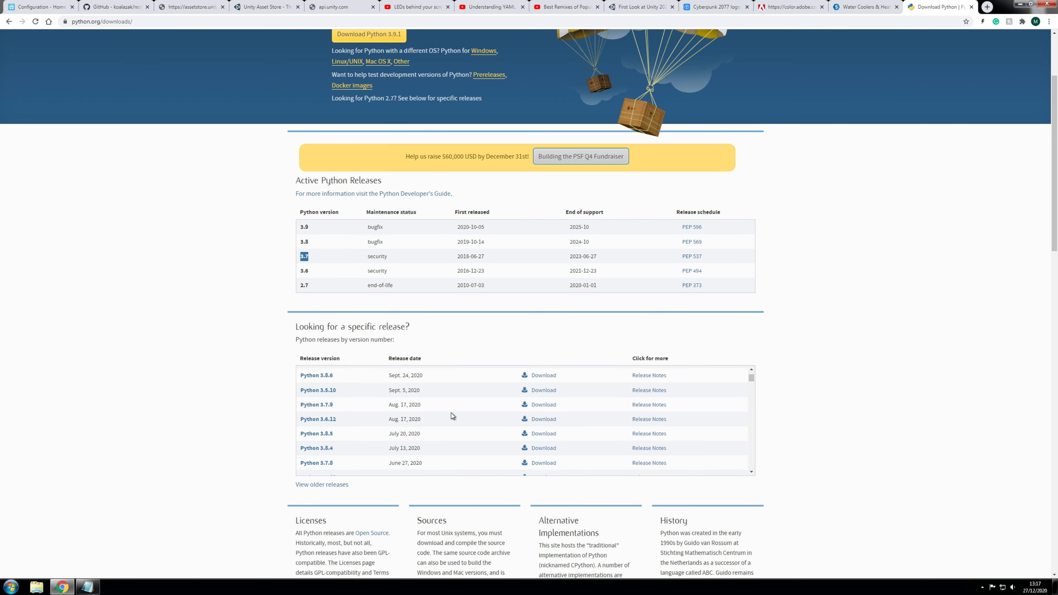
click(544, 405)
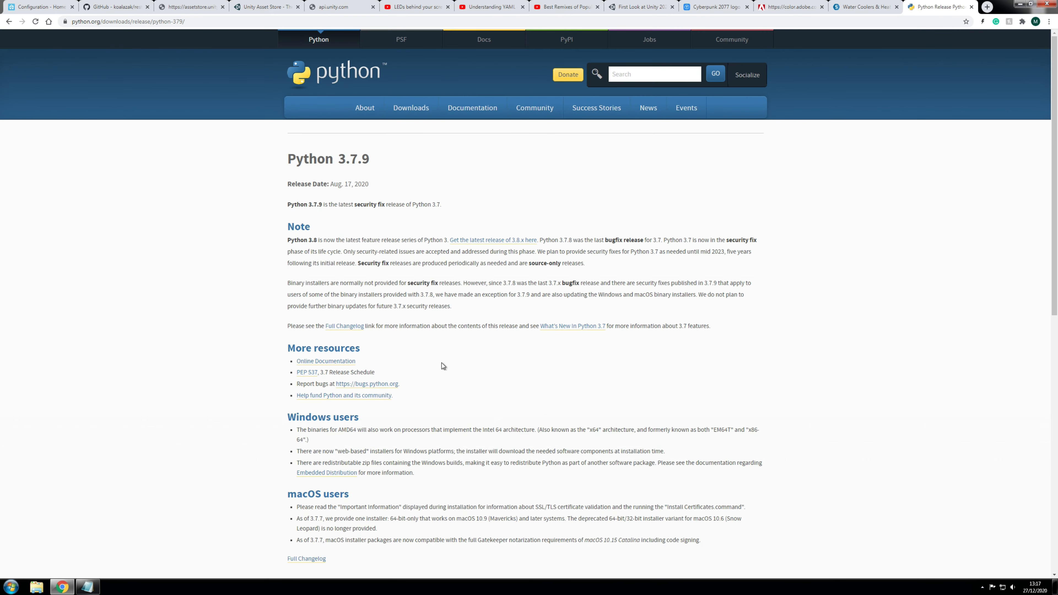
scroll(442, 363, down, 10)
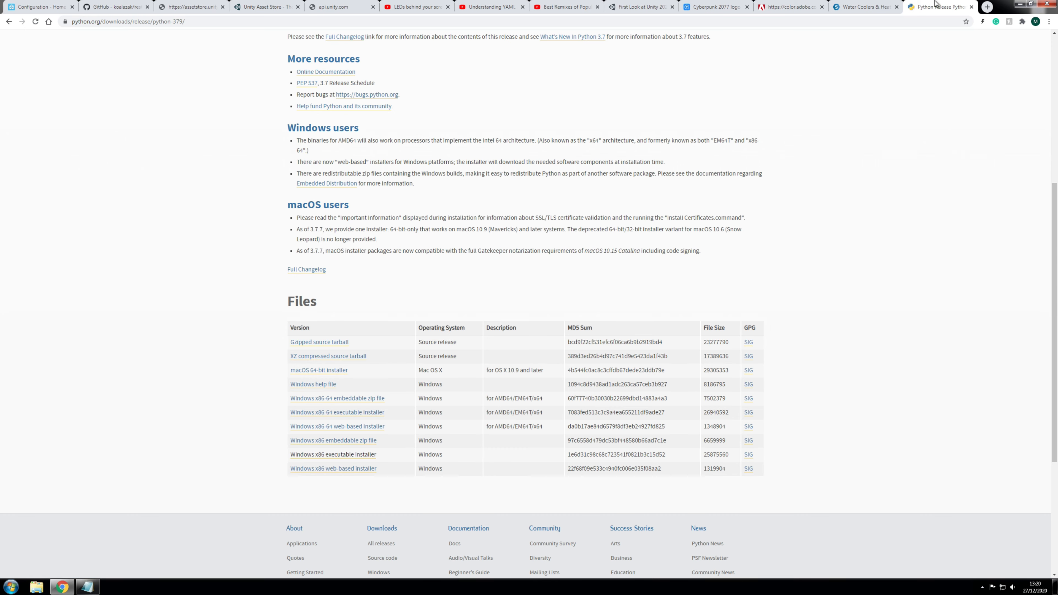
click(1019, 3)
Step: Run the downloaded Python 3.7 installer and choose a customised installation with default optional features
double_click(46, 304)
click(553, 300)
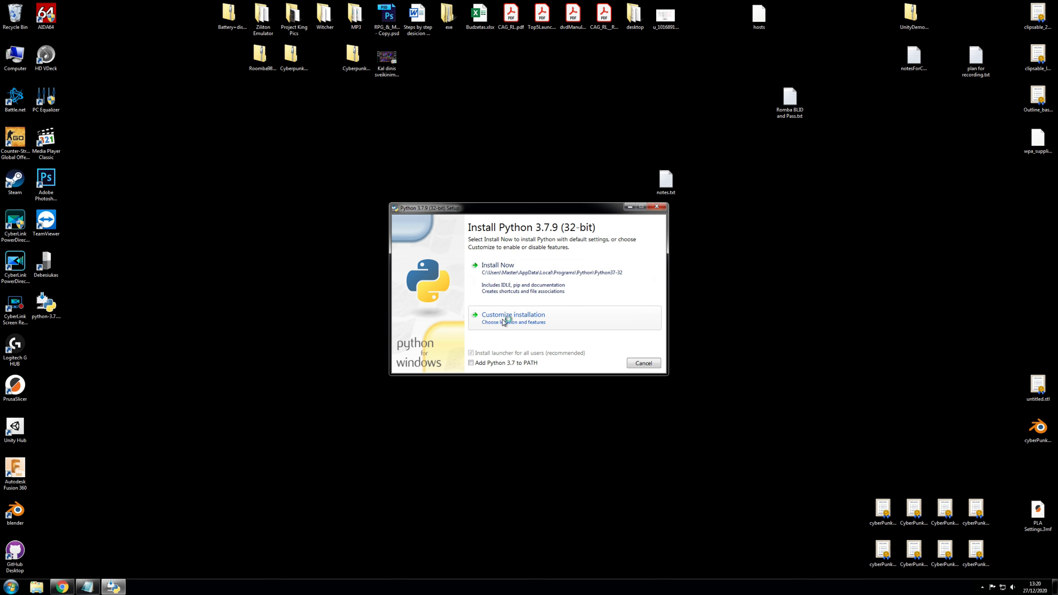
click(527, 321)
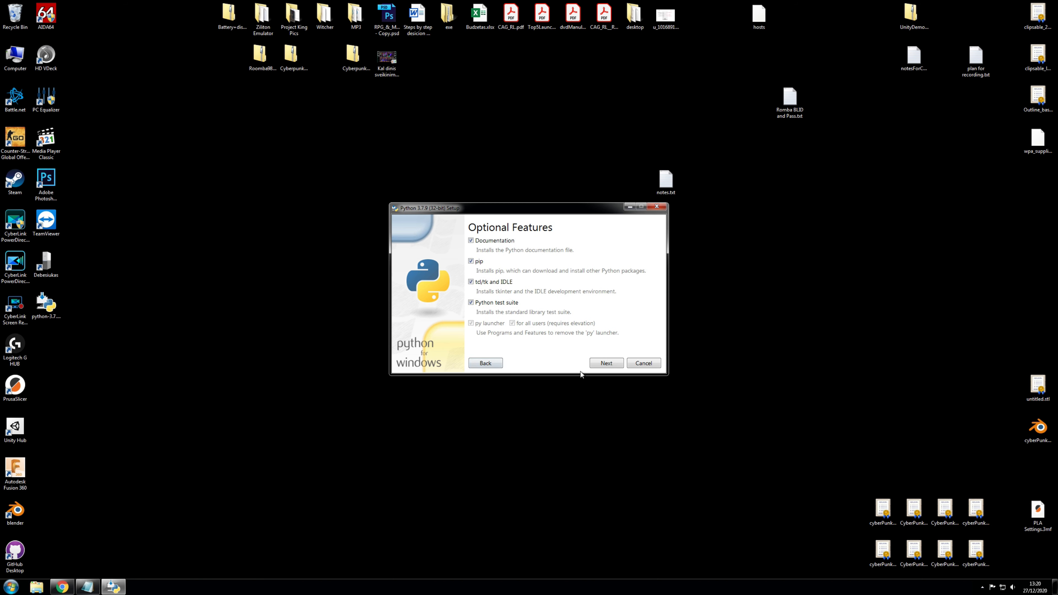
click(610, 367)
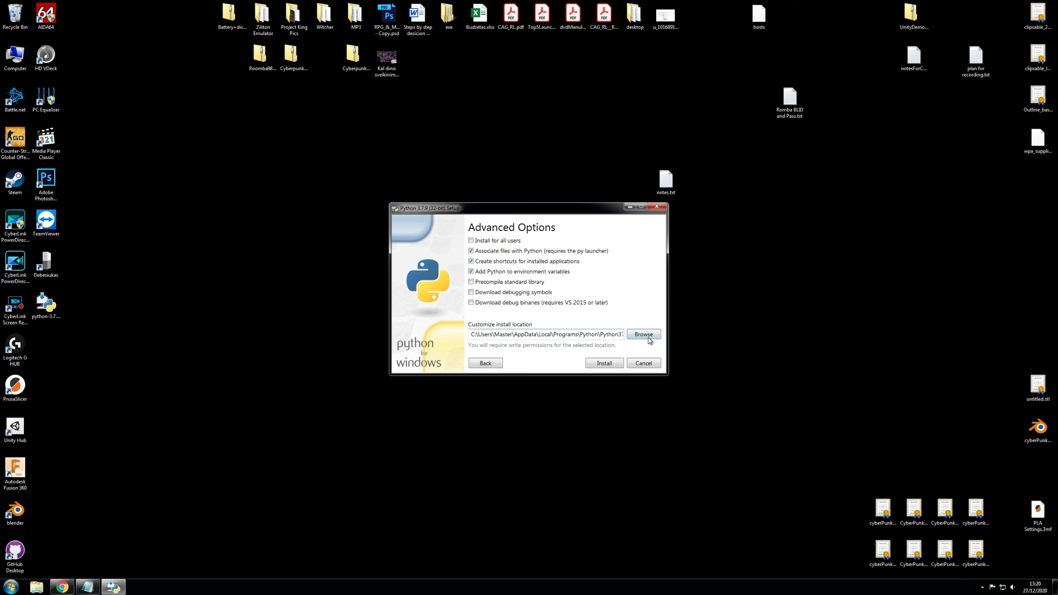
Step: Set the install location to C:\Python, install, and close the successful setup
drag(479, 335, 635, 337)
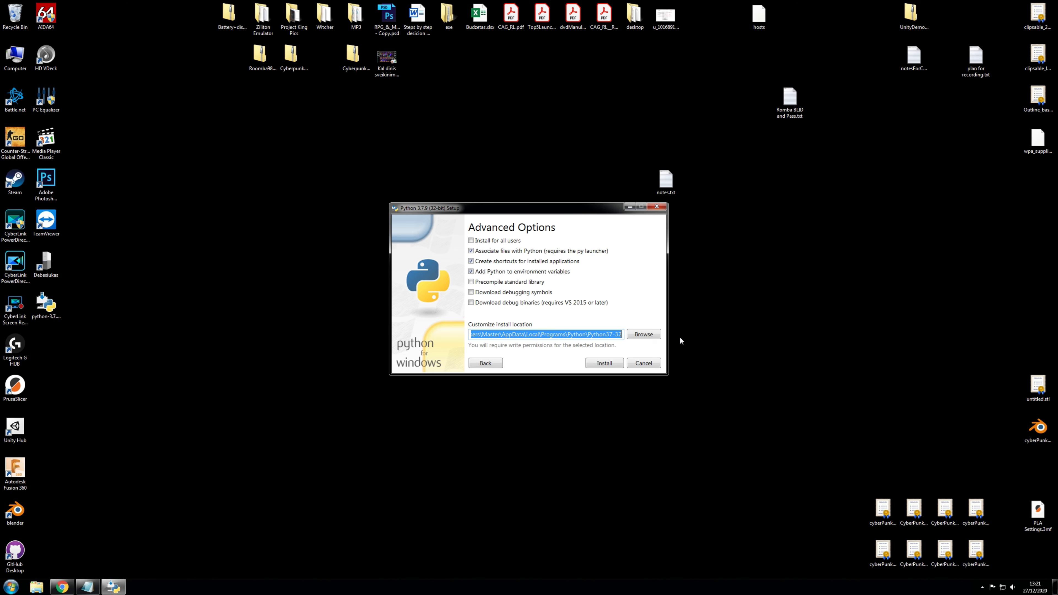
key(BackSpace)
key(Down)
key(Down)
key(Down)
key(Down)
key(Down)
key(Down)
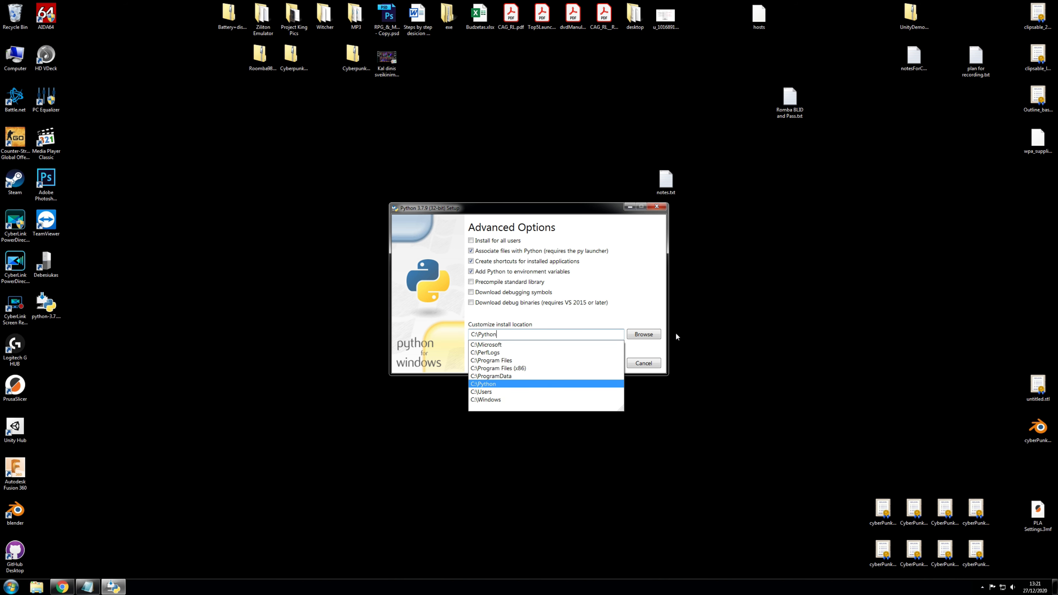
click(618, 308)
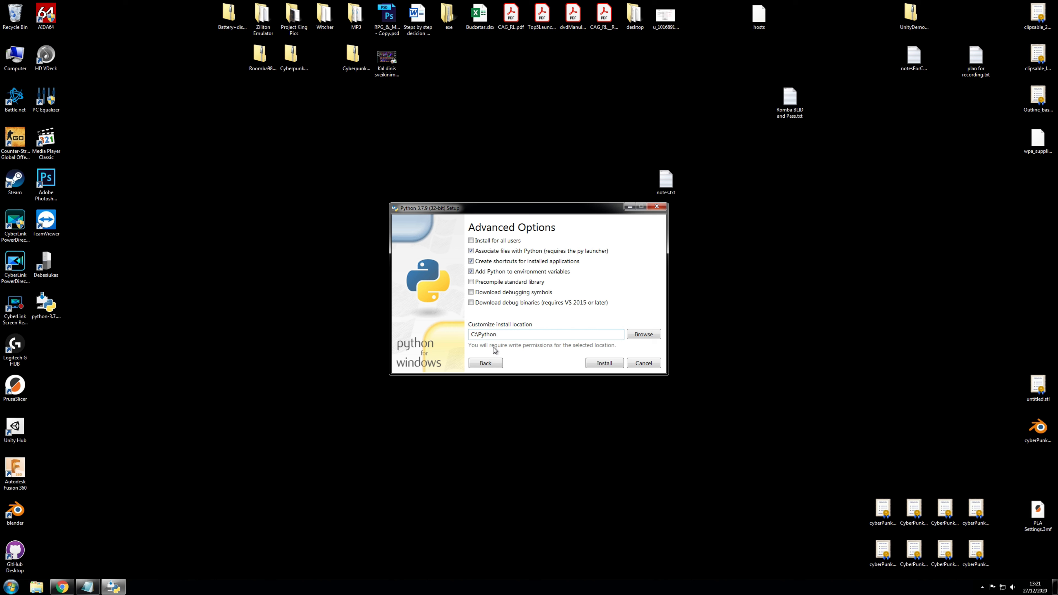
drag(493, 338, 469, 335)
click(602, 363)
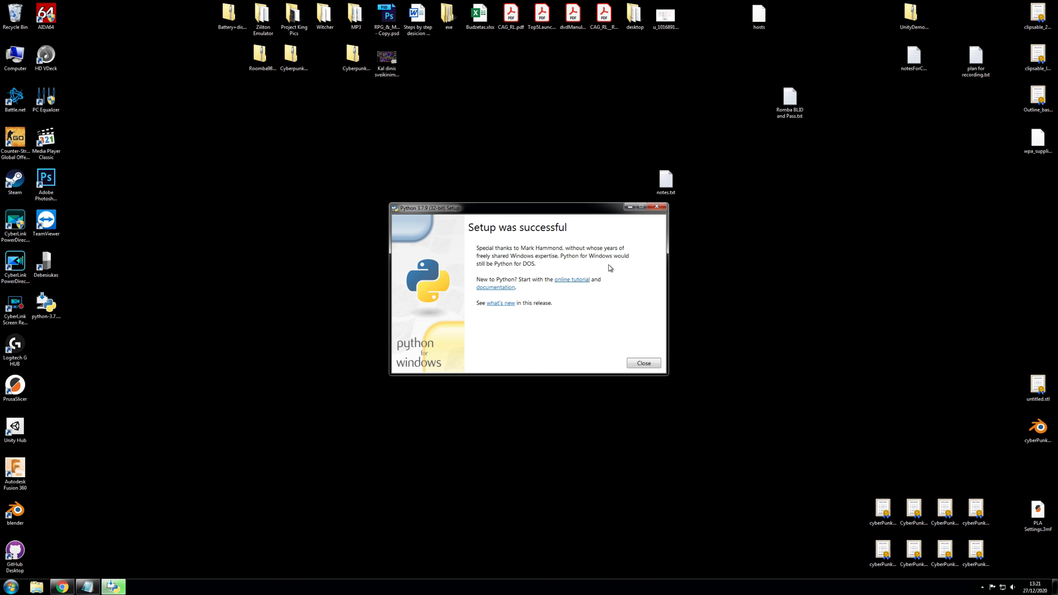
click(644, 362)
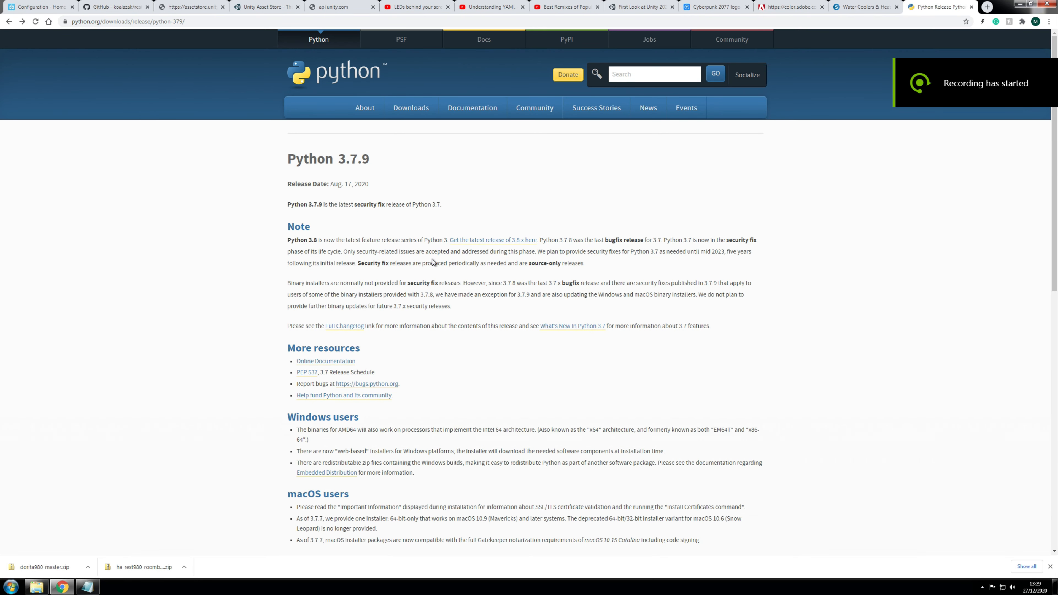
Step: Search the web for 'home assistant roomba'
click(197, 22)
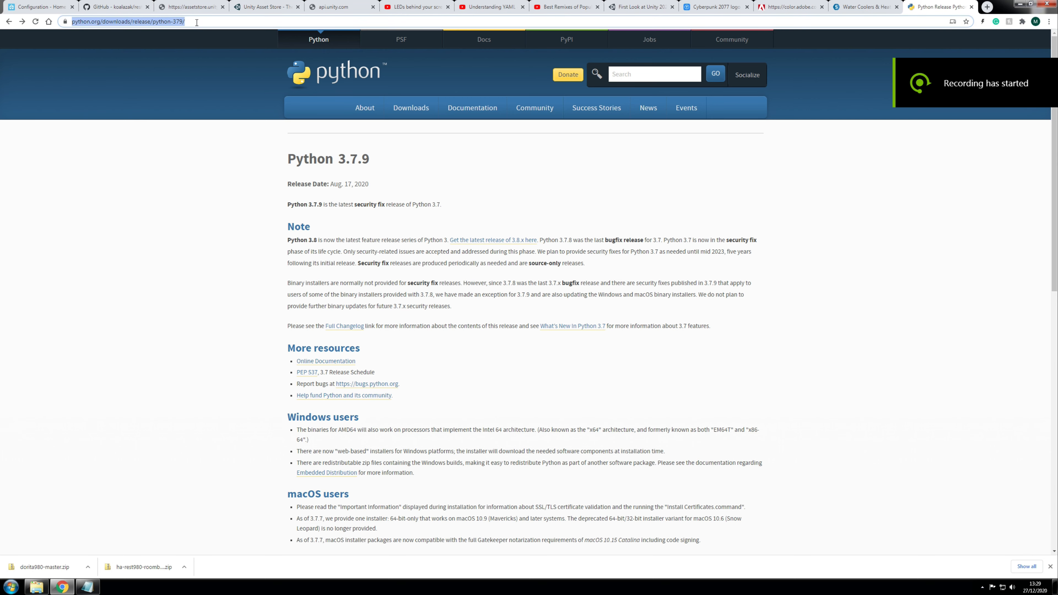
text(home assis)
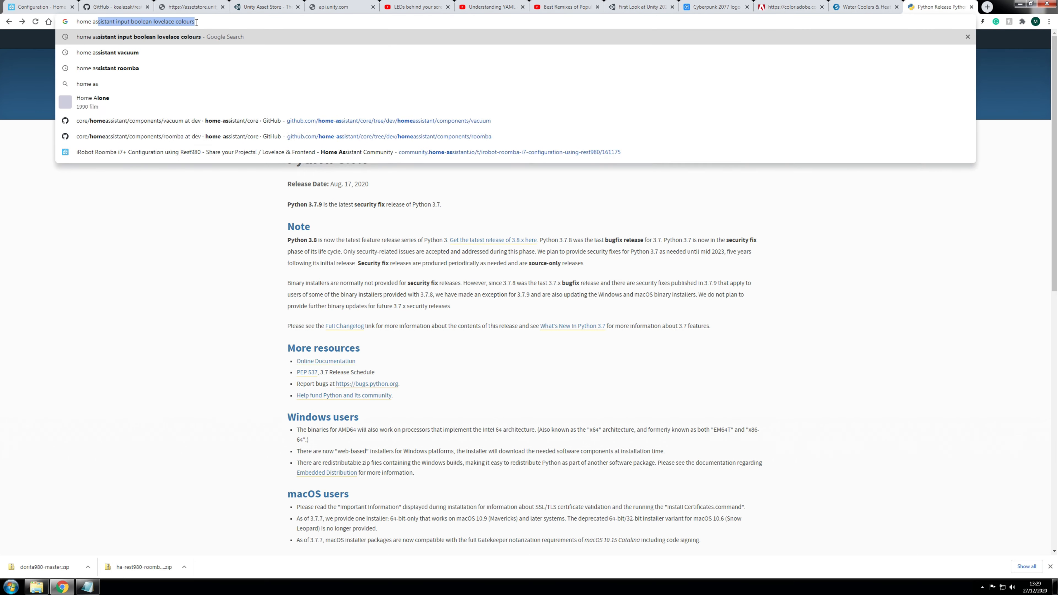
text(tant)
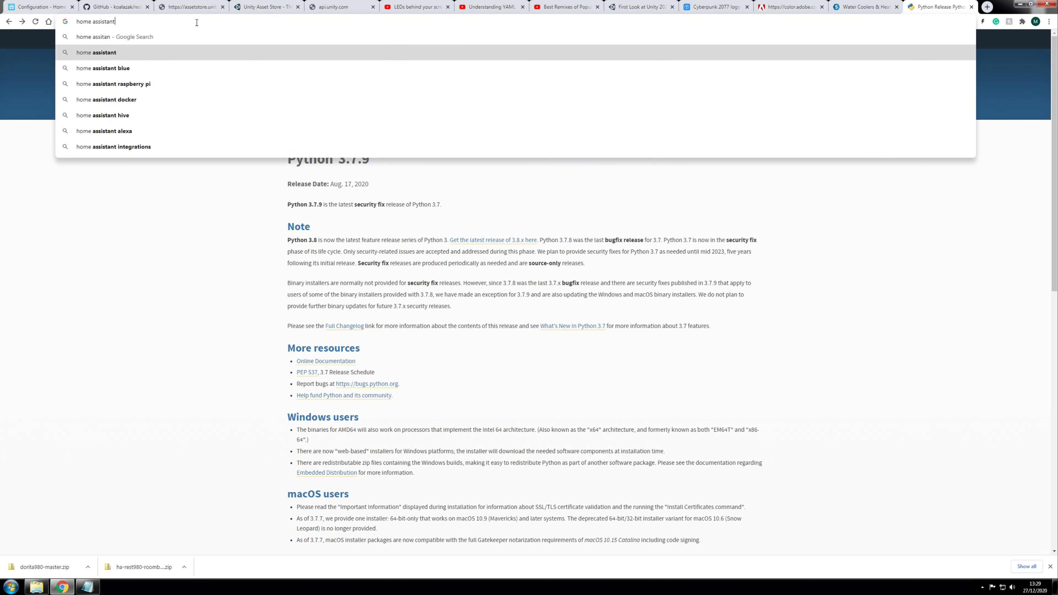
key(BackSpace)
key(BackSpace)
key(BackSpace)
text(stant)
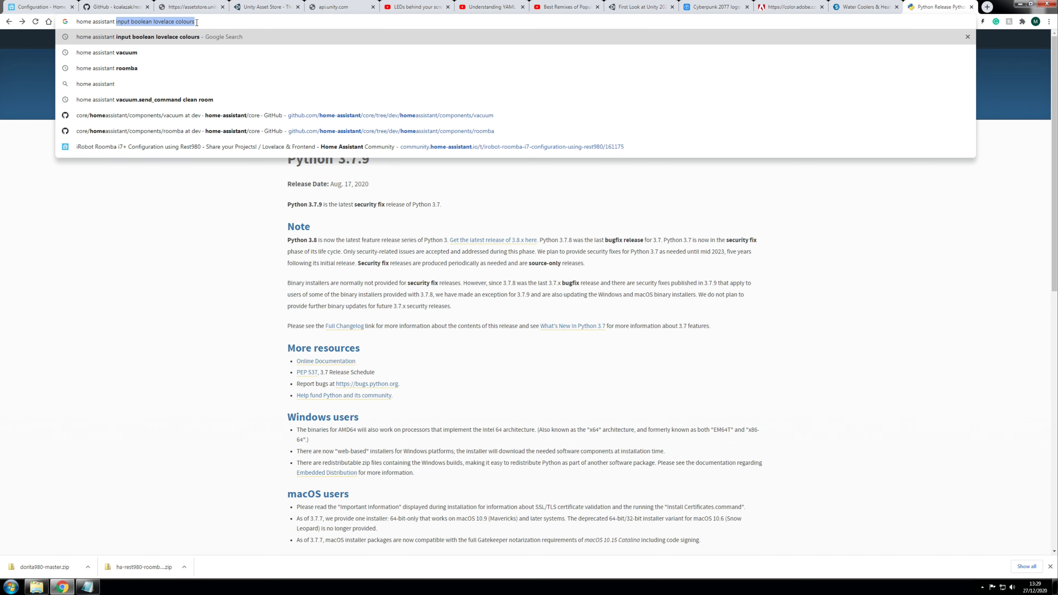
text( roomba)
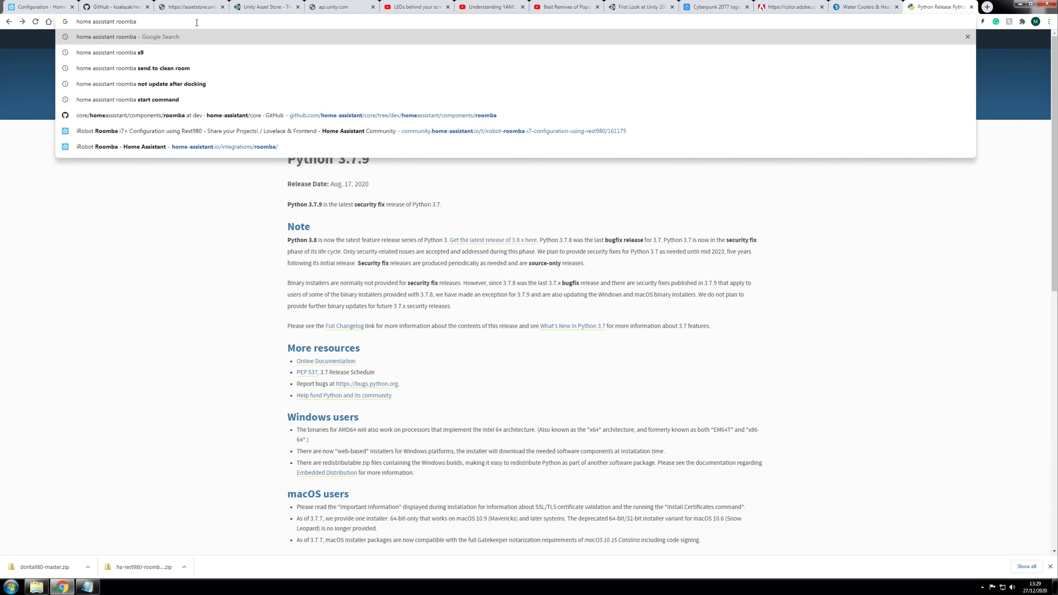
key(Return)
Step: Open the iRobot Roomba integration docs and follow the credential-retrieval link to GitHub
click(121, 124)
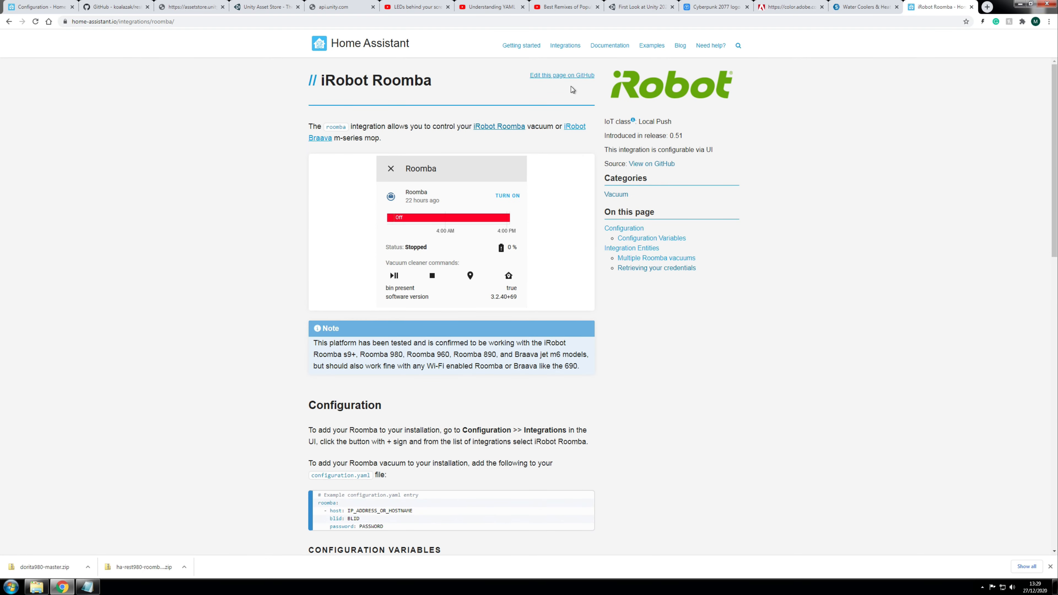
scroll(467, 256, down, 9)
scroll(466, 256, down, 9)
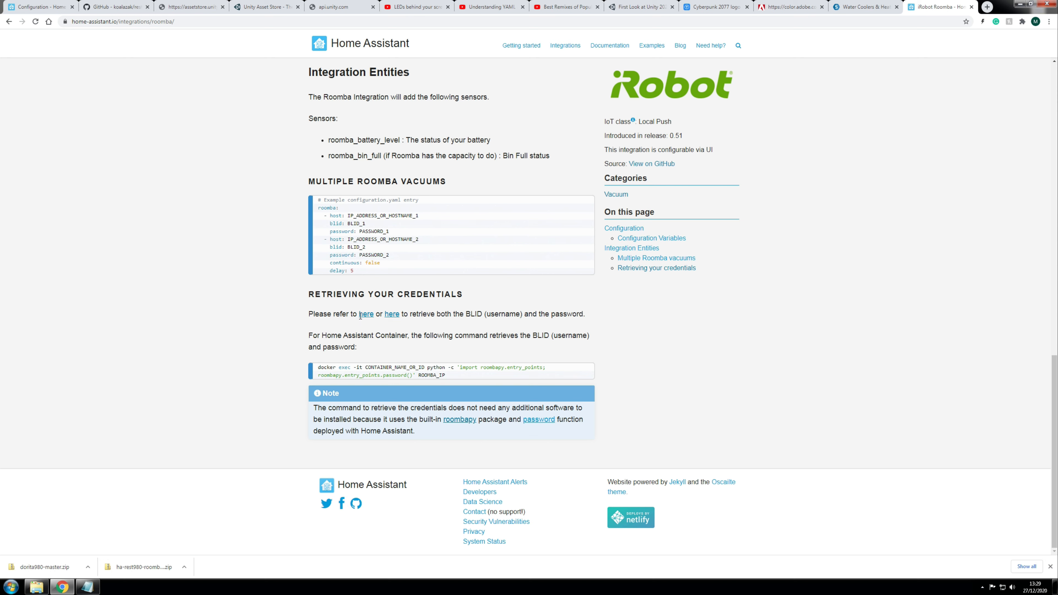
drag(362, 297, 584, 314)
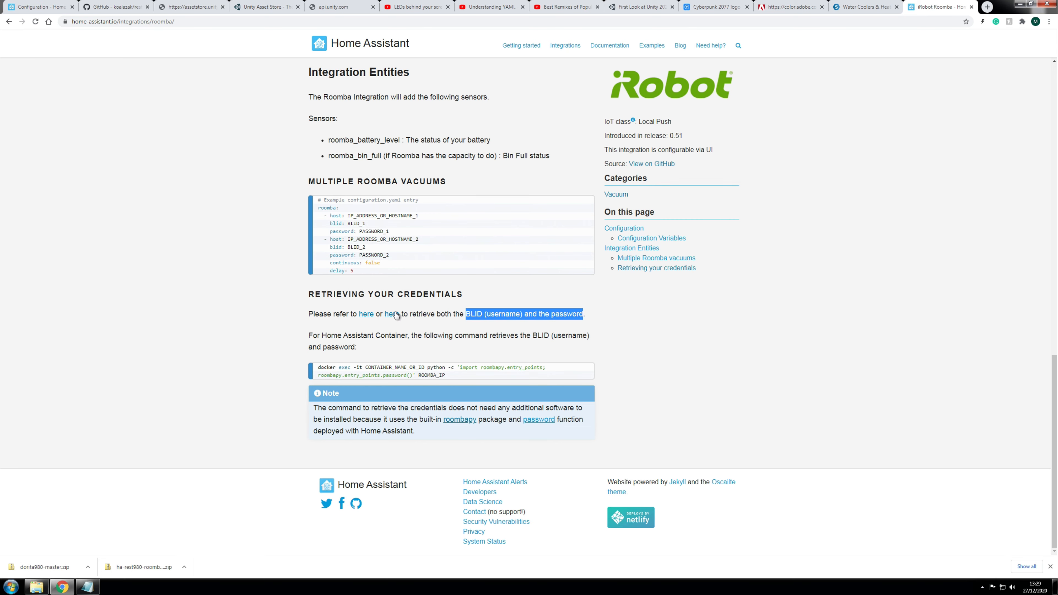
click(362, 316)
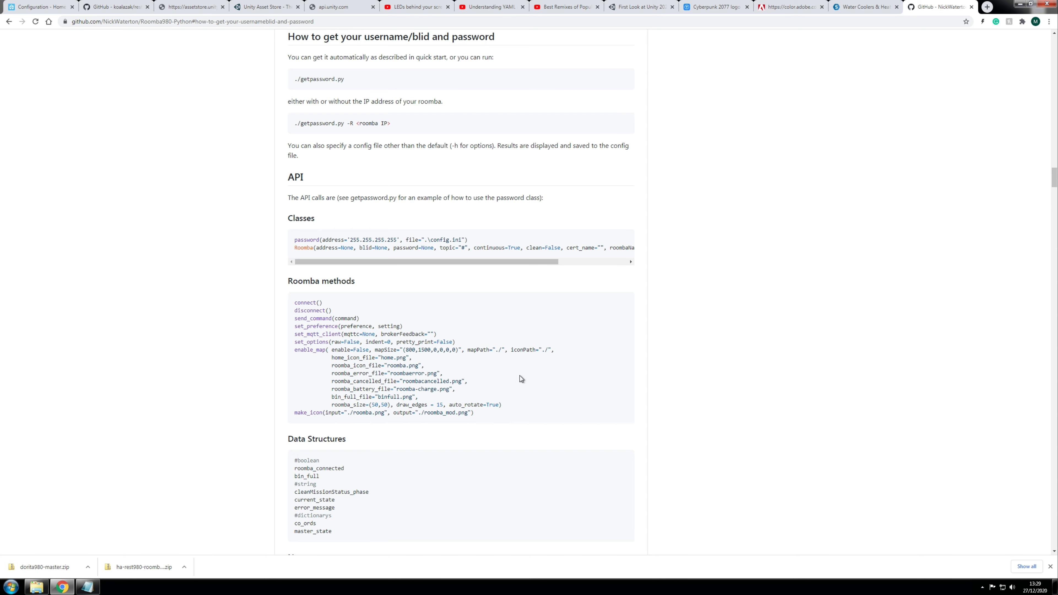
Step: Return to the top of the Roomba980-Python repo and download it via Code > Download ZIP
scroll(502, 257, down, 10)
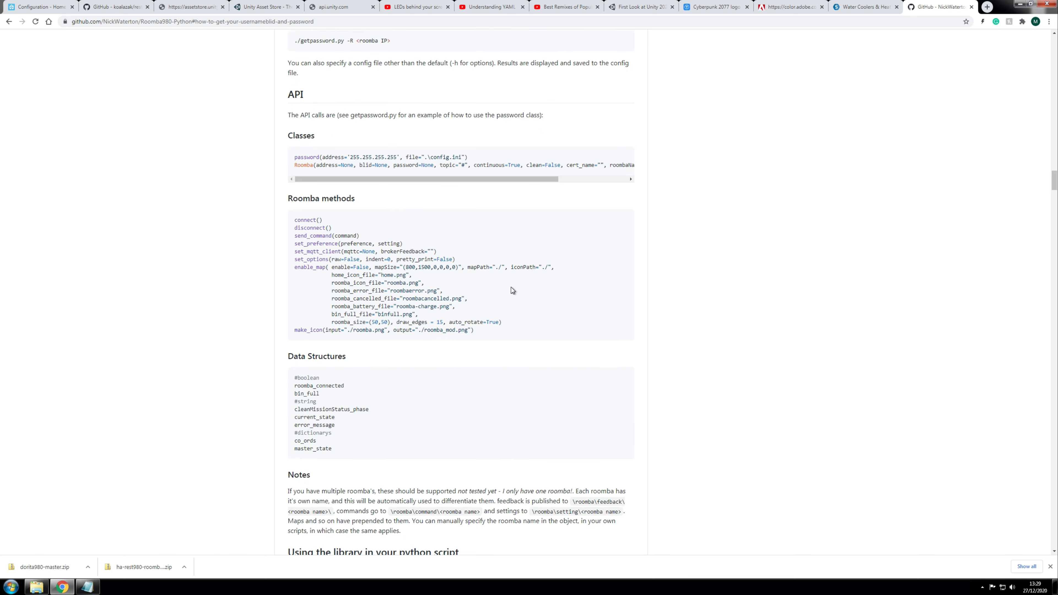
scroll(529, 321, down, 3)
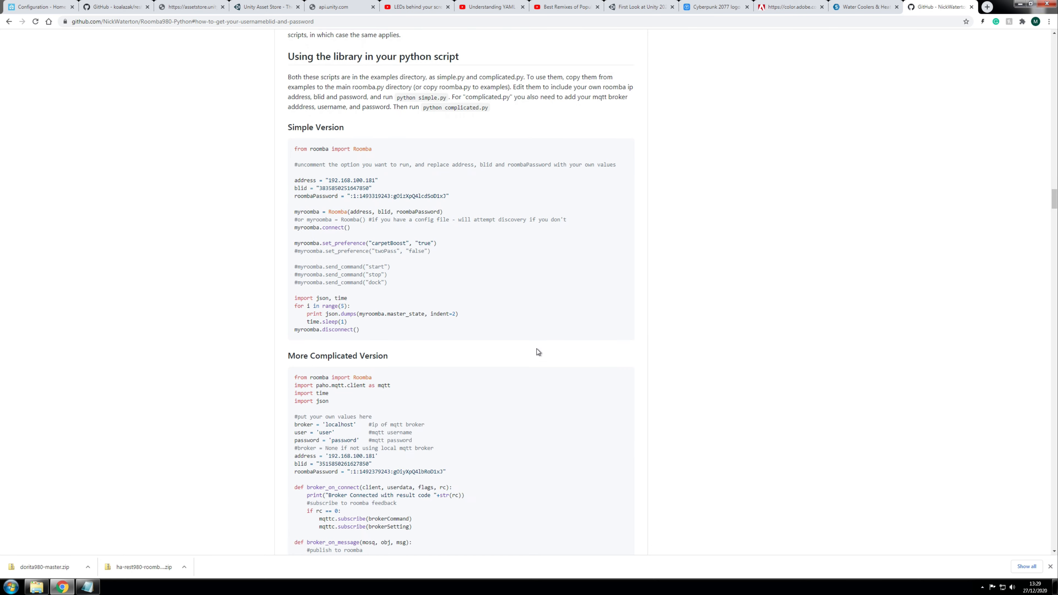
scroll(535, 354, up, 5)
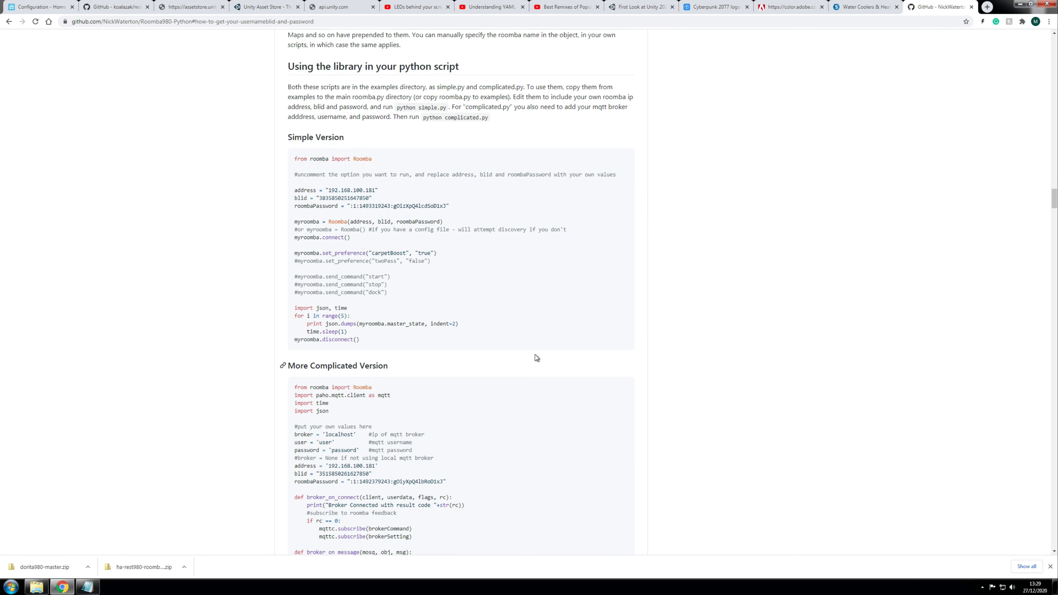
scroll(500, 421, down, 5)
scroll(483, 450, down, 2)
scroll(492, 469, up, 8)
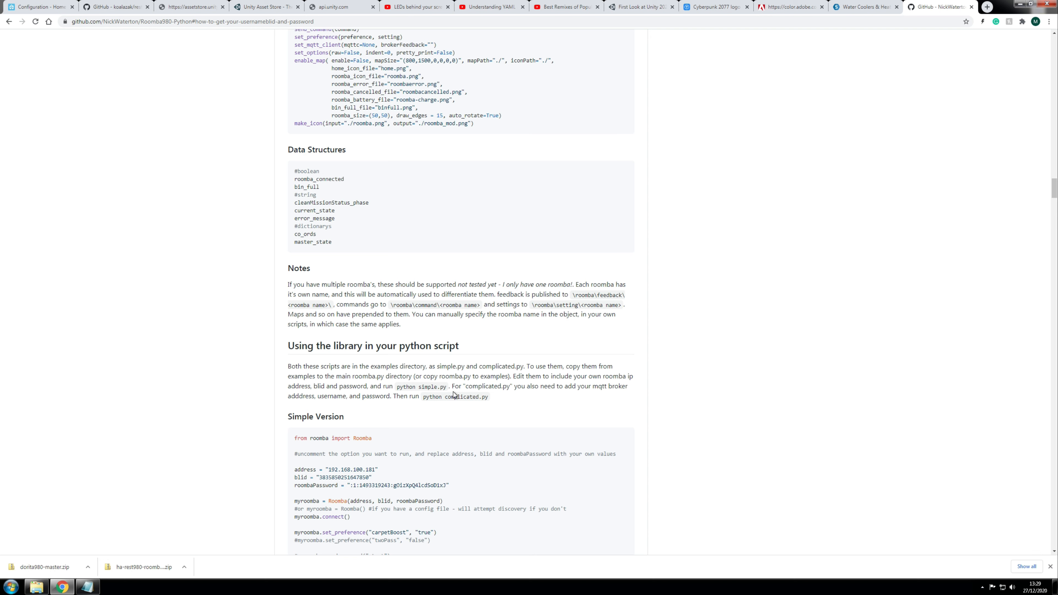
scroll(454, 394, up, 20)
scroll(627, 331, up, 20)
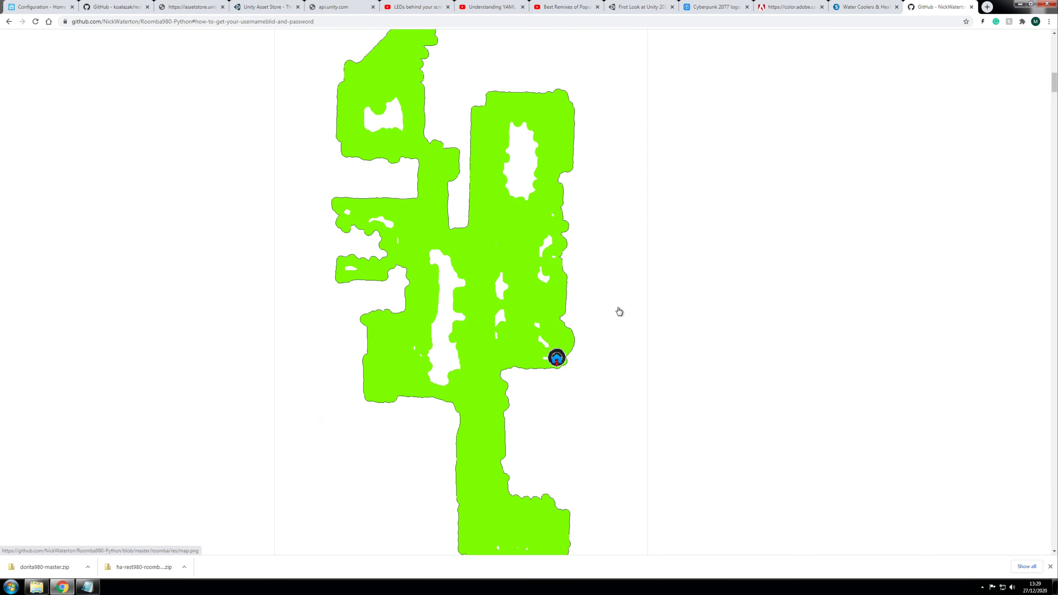
scroll(620, 311, up, 20)
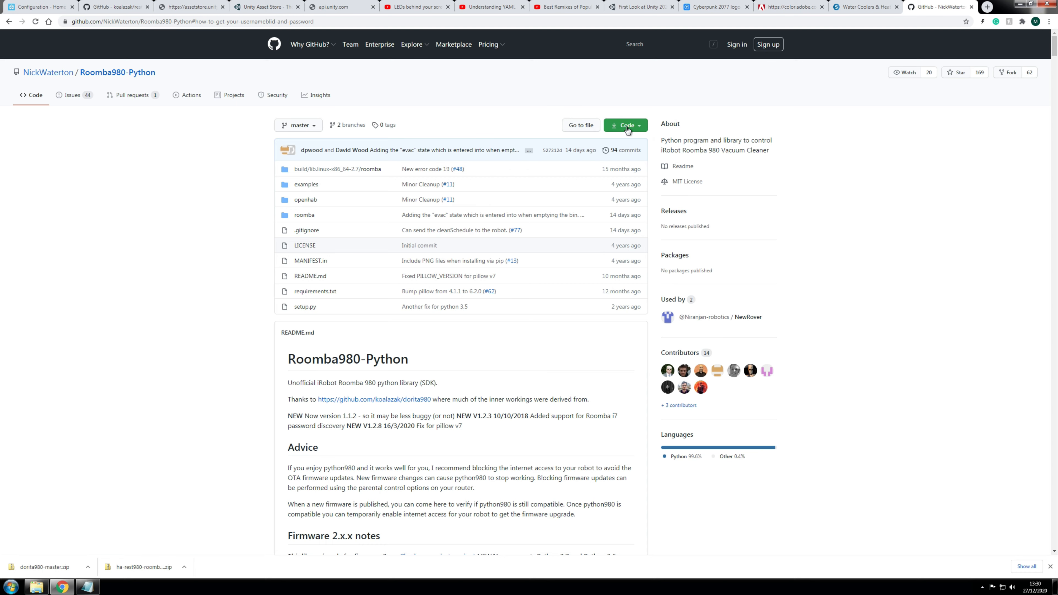
click(628, 128)
click(541, 229)
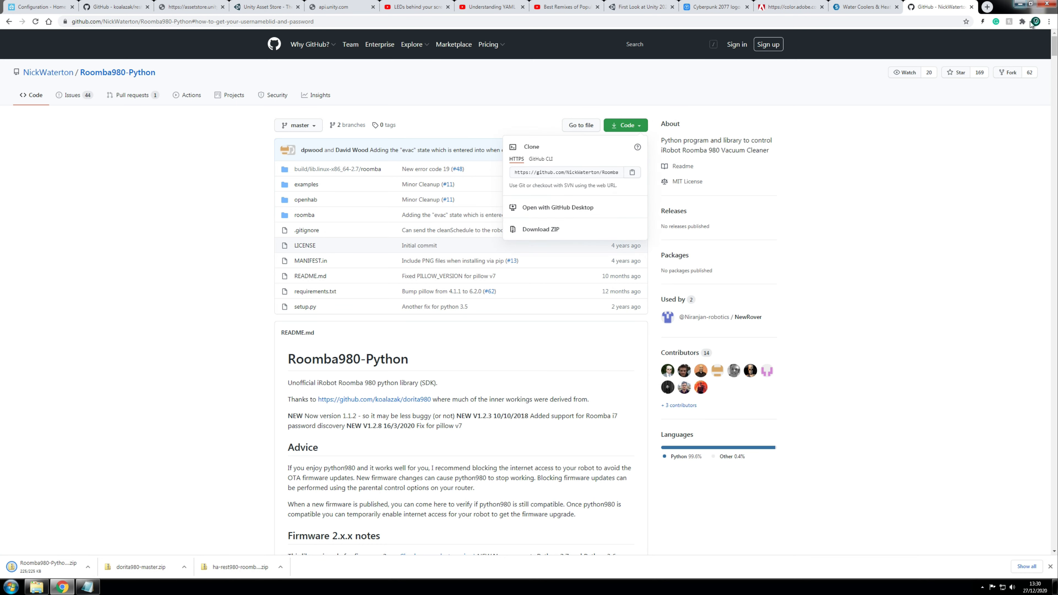
Step: Open the downloaded Roomba980-Python zip, enter Roomba980-Python-master, and select the roomba folder
click(1019, 4)
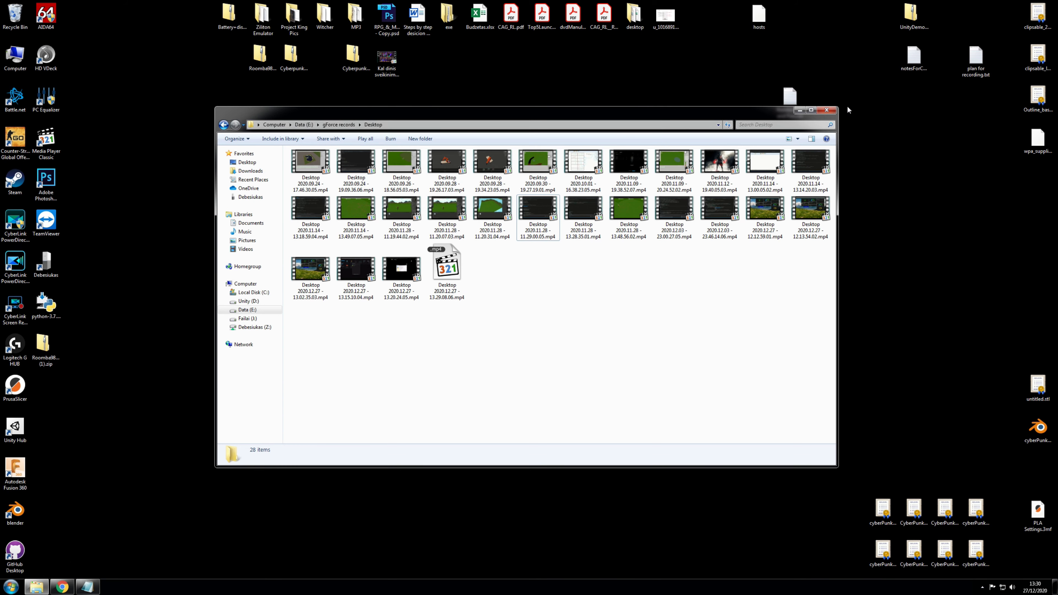
click(799, 110)
drag(42, 344, 260, 265)
double_click(260, 264)
double_click(323, 173)
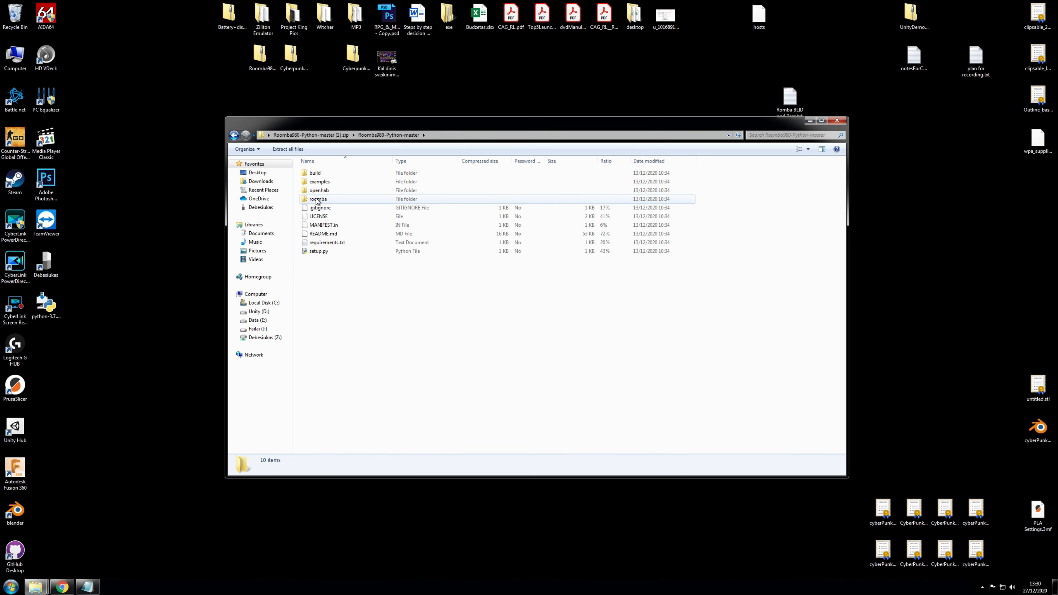
click(333, 201)
Step: Open C:\Python in a Computer window placed beside the zip contents
double_click(15, 56)
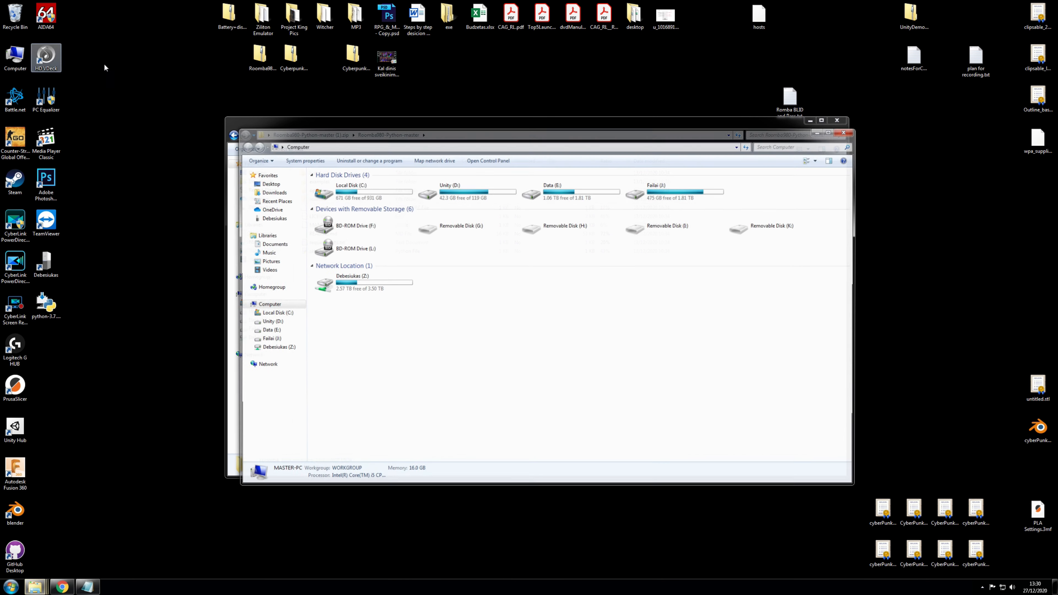
drag(366, 157, 607, 162)
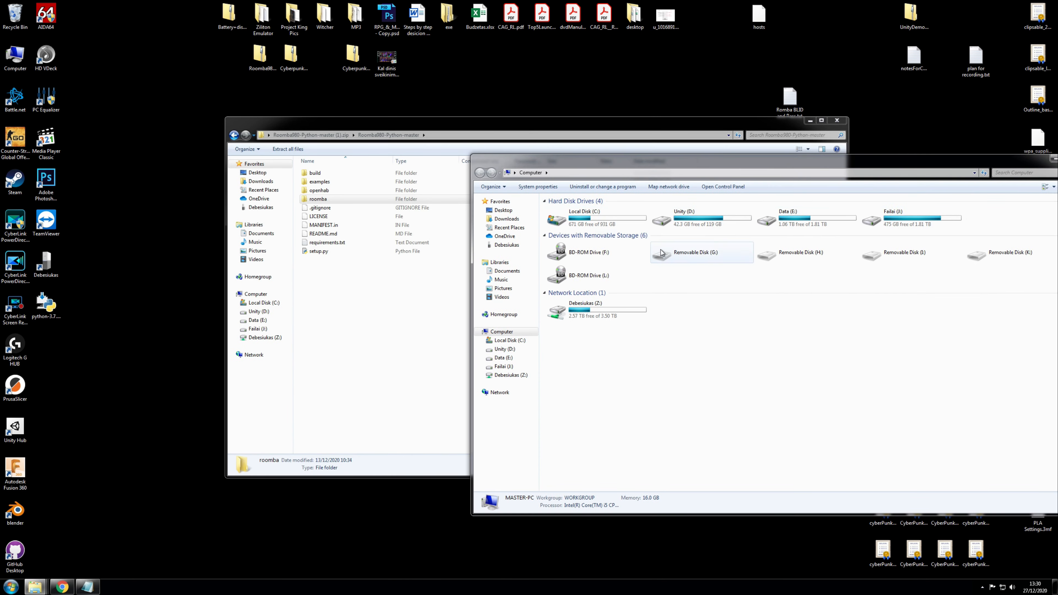
double_click(589, 213)
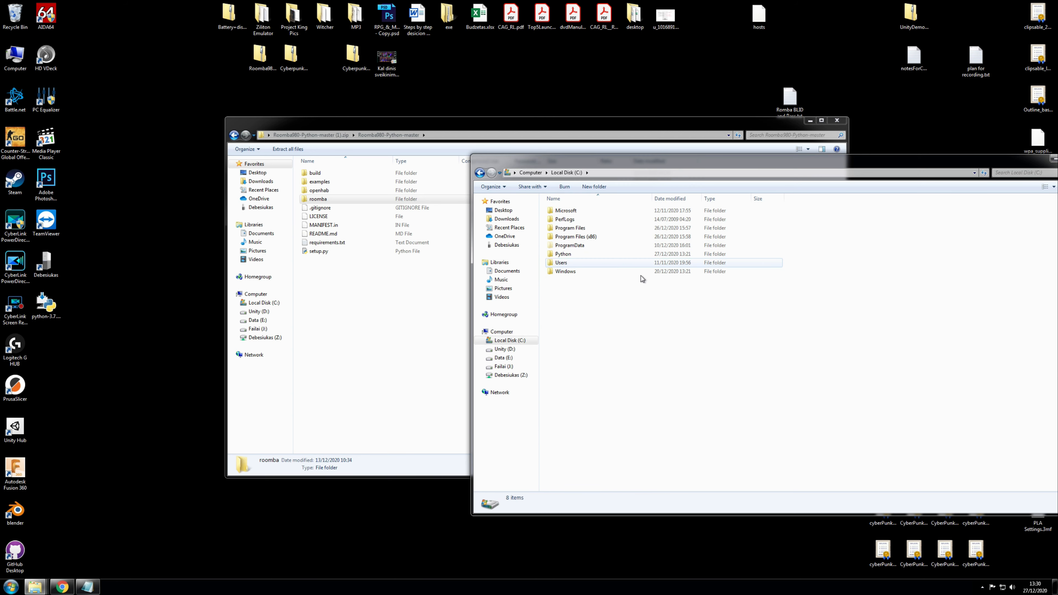
click(562, 256)
double_click(562, 256)
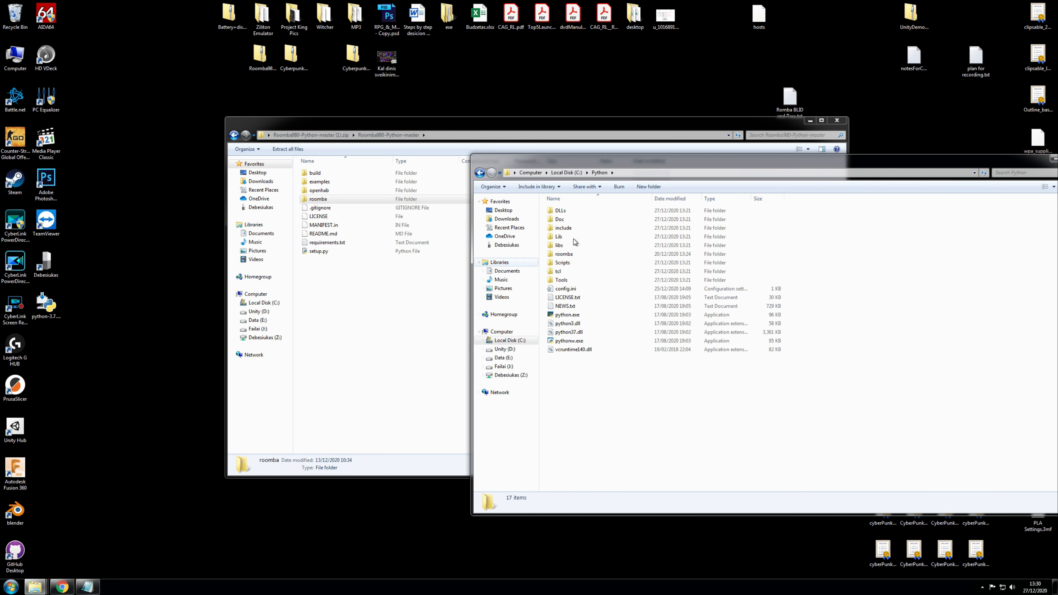
Step: Drag the roomba folder into C:\Python, merging and replacing files, then close both windows
drag(313, 202, 591, 407)
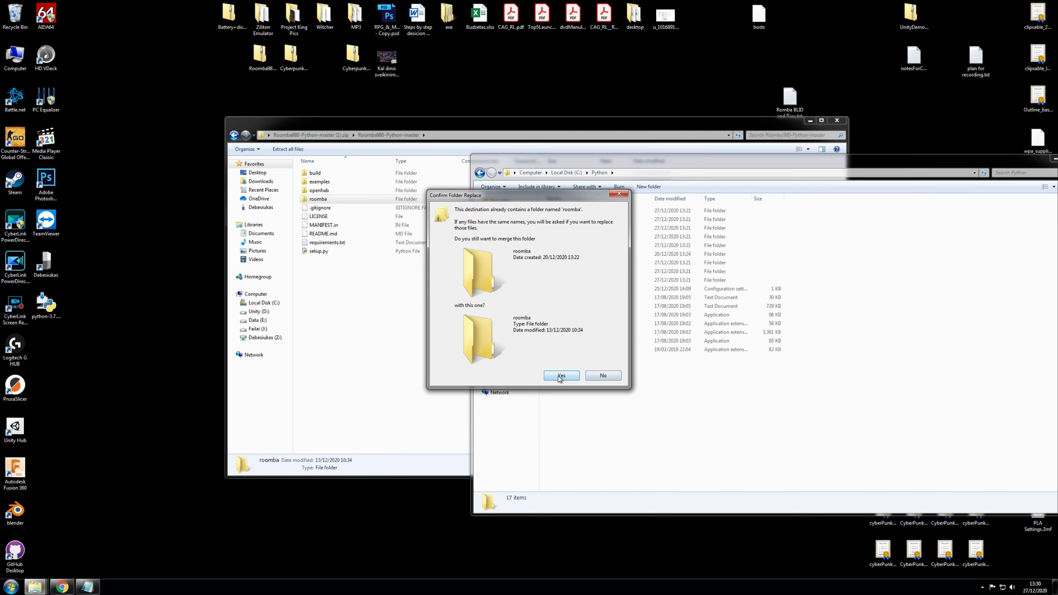
click(567, 376)
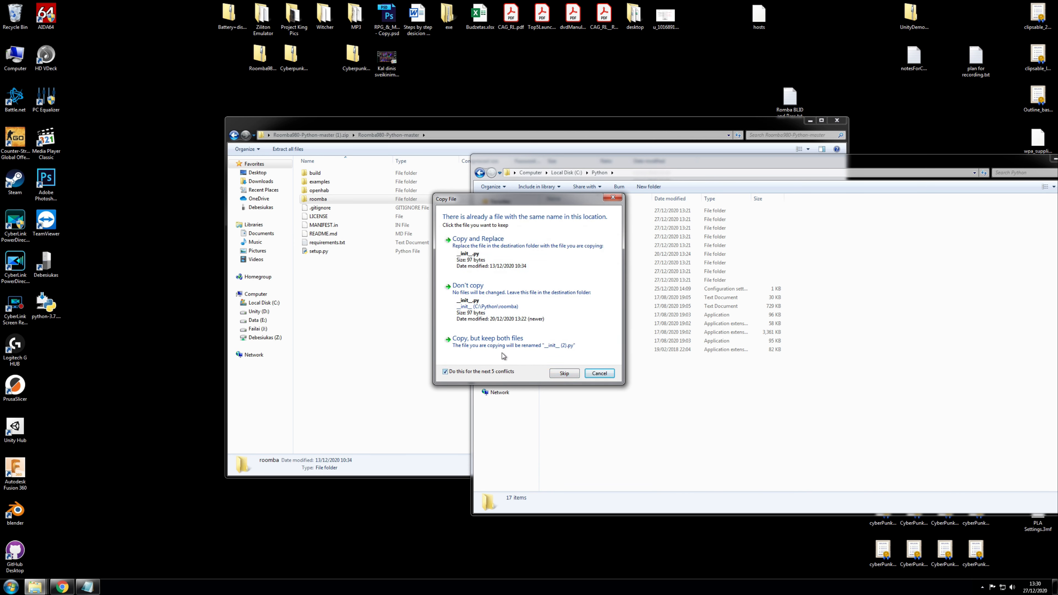
click(474, 254)
click(527, 370)
drag(497, 125, 405, 127)
click(746, 123)
drag(785, 163, 520, 169)
click(815, 163)
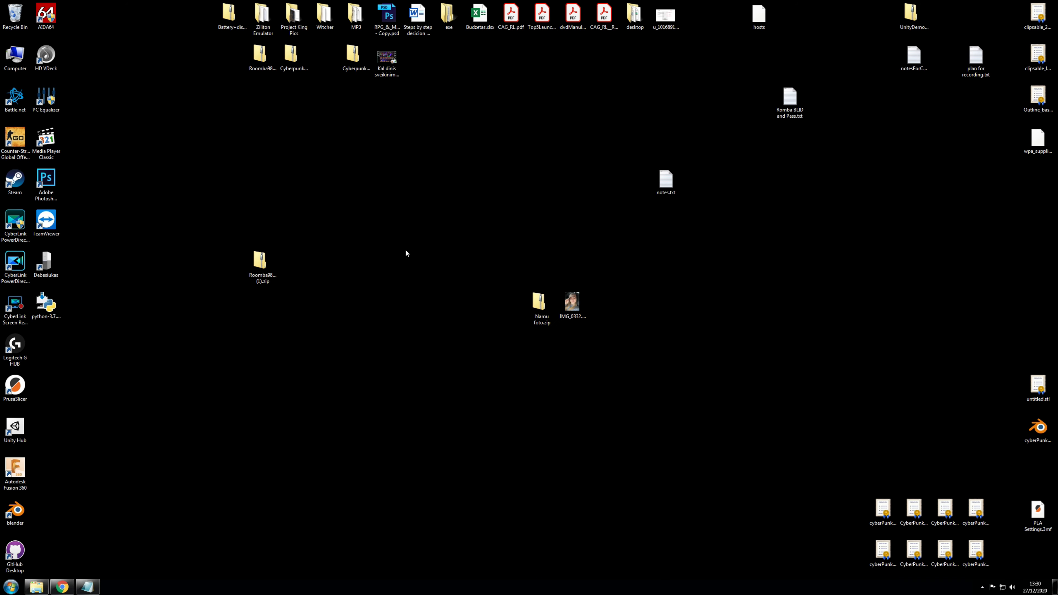
Step: Browse Local Disk (C:) > Python > roomba, confirm getpassword.py is present, then go back to Python
double_click(15, 56)
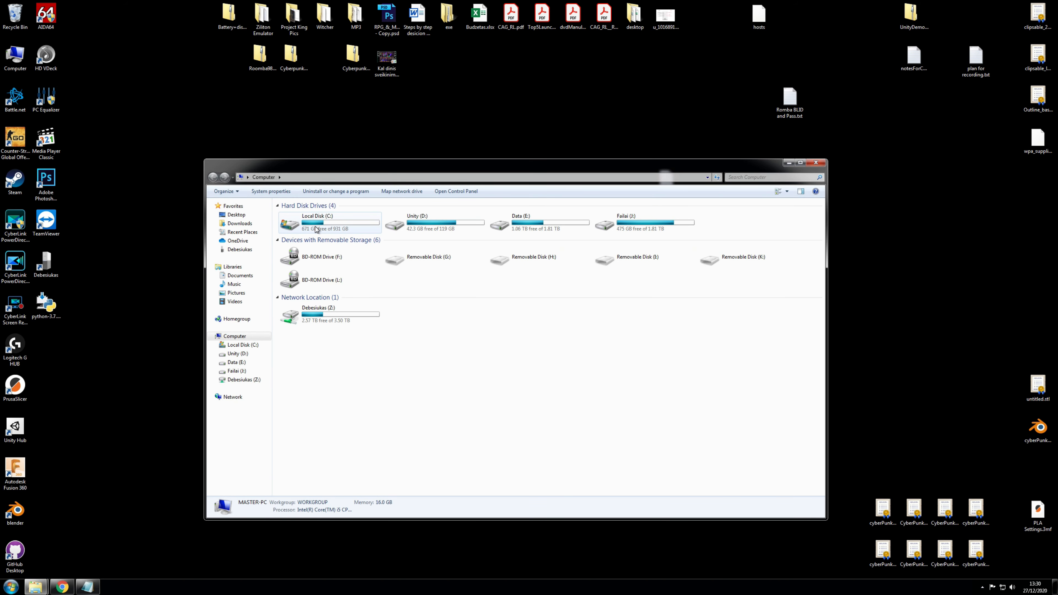
double_click(315, 228)
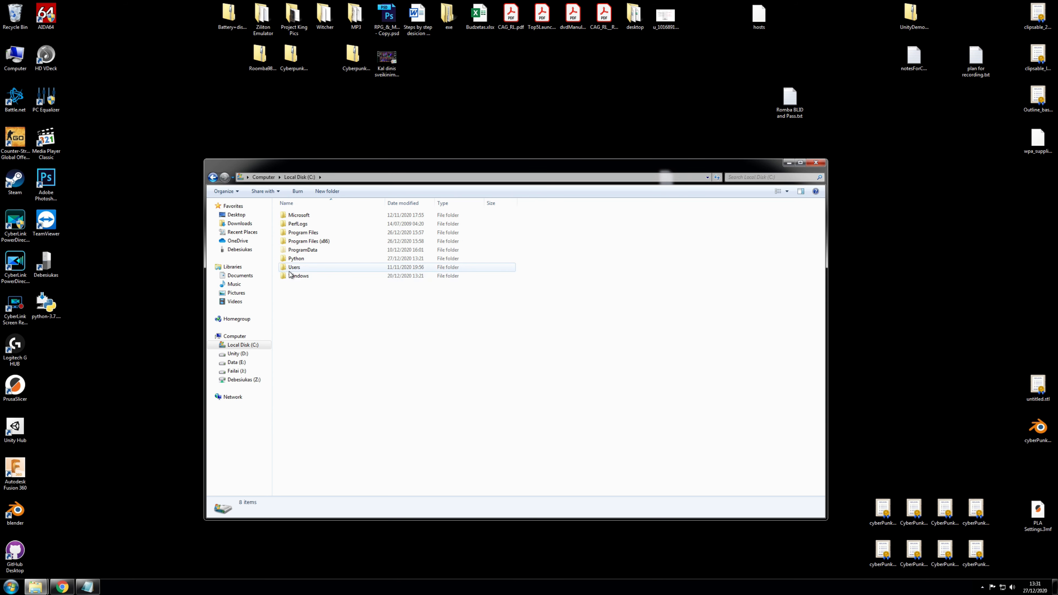
double_click(299, 258)
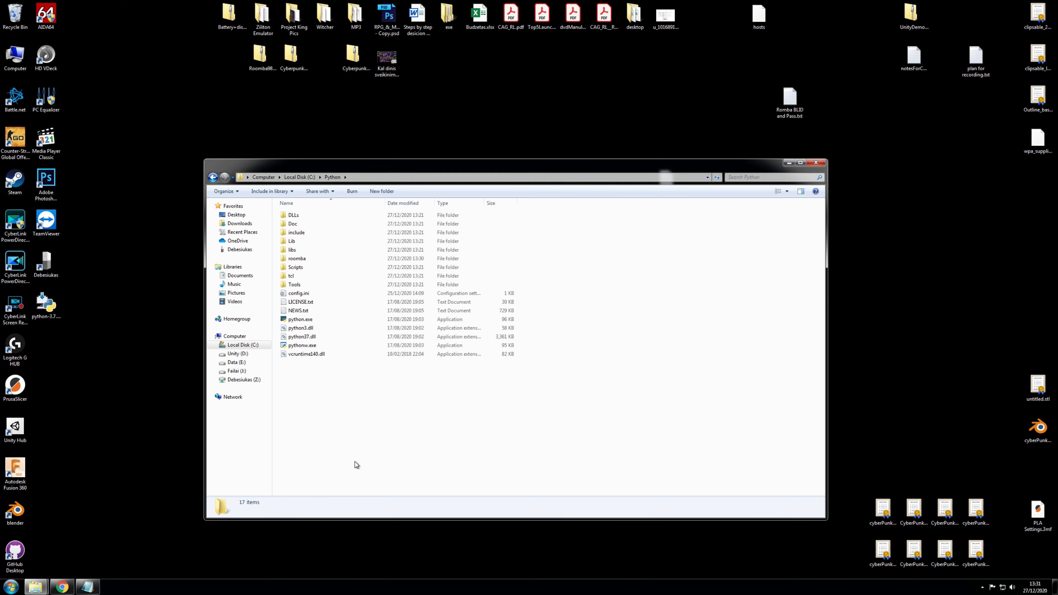
click(308, 321)
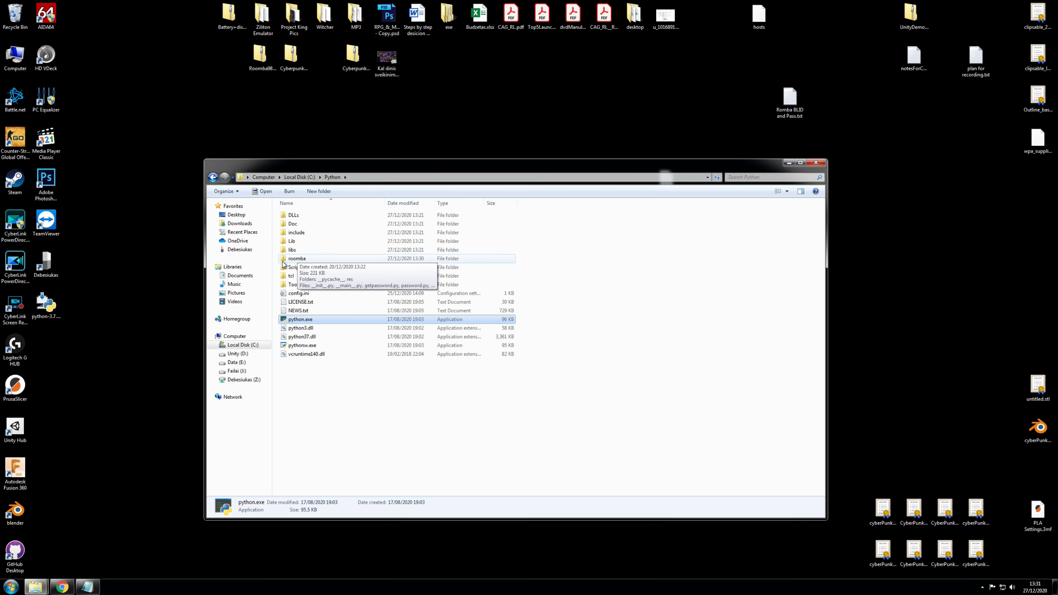
click(298, 259)
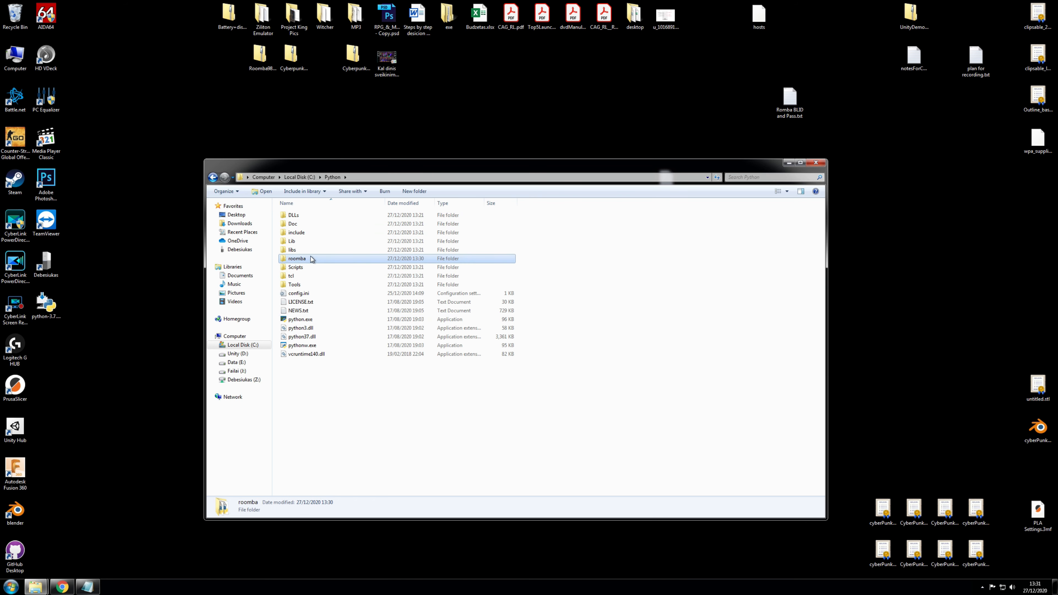
double_click(288, 259)
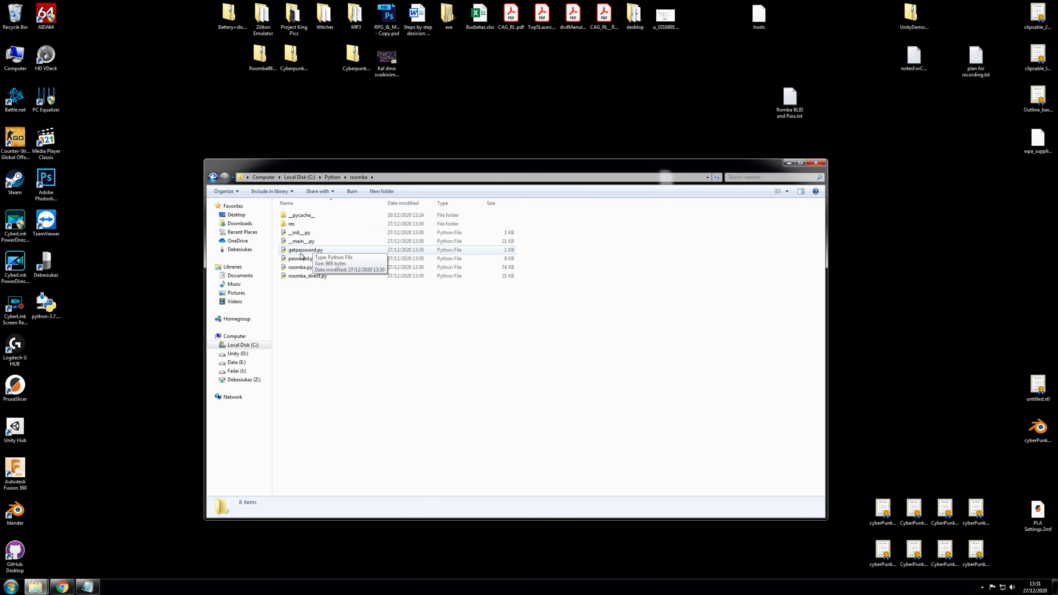
click(309, 252)
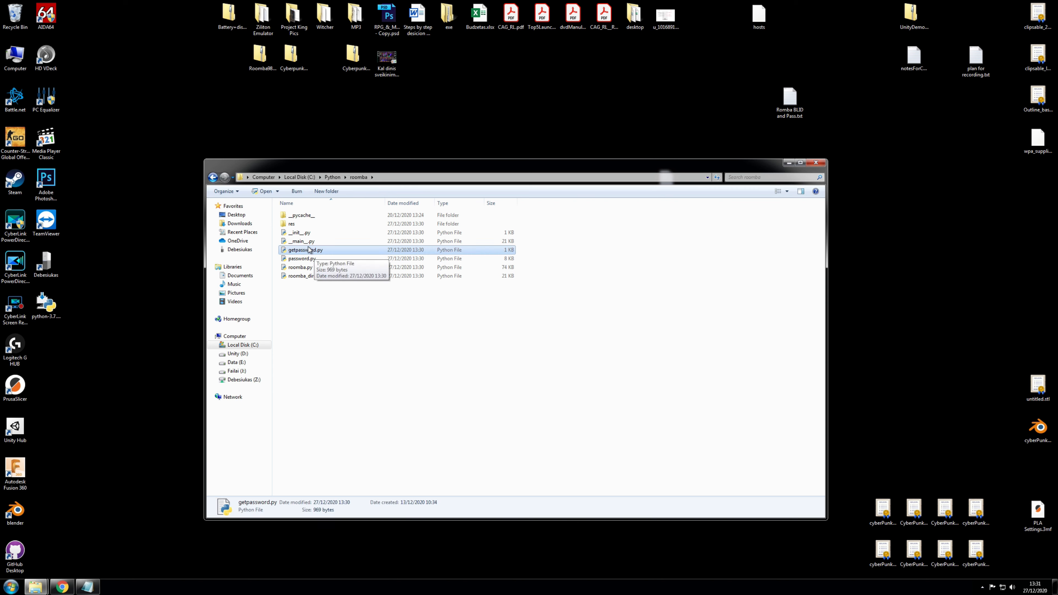
click(213, 177)
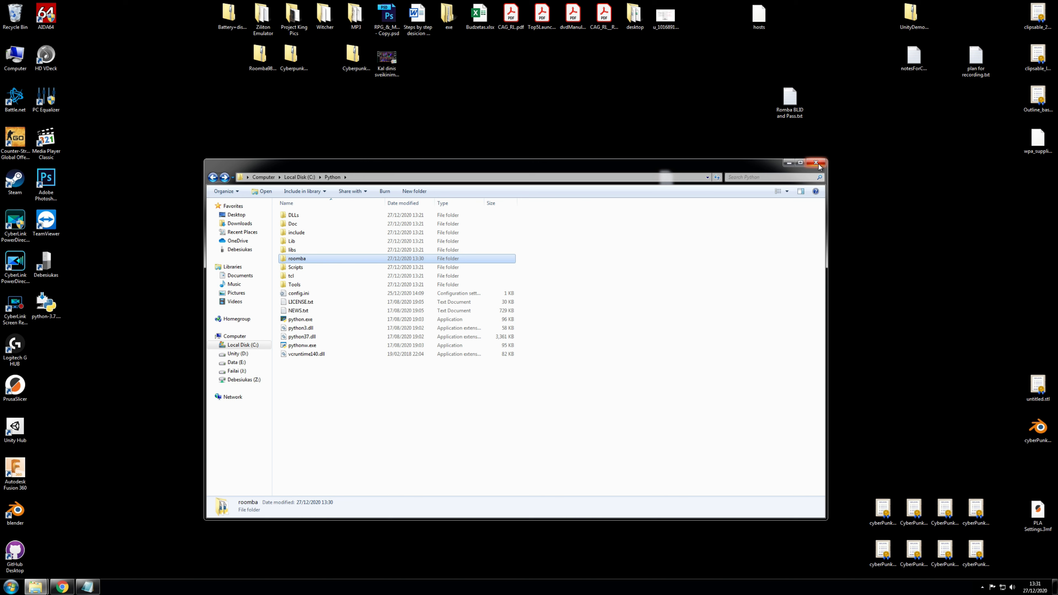
Step: Launch Command Prompt via Windows search for 'cmd' and position its window
key(super)
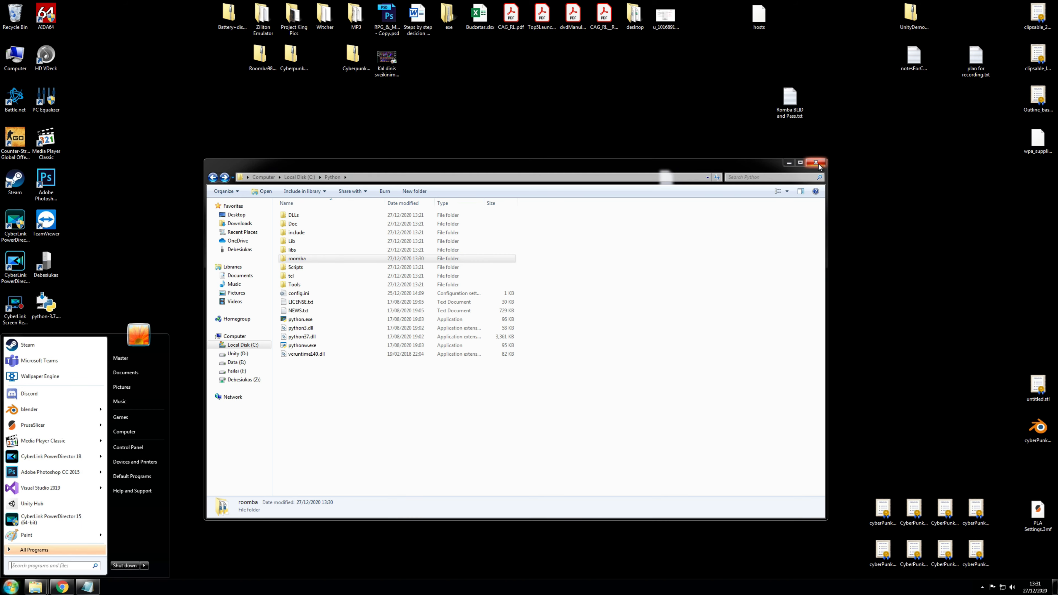
text(cmd)
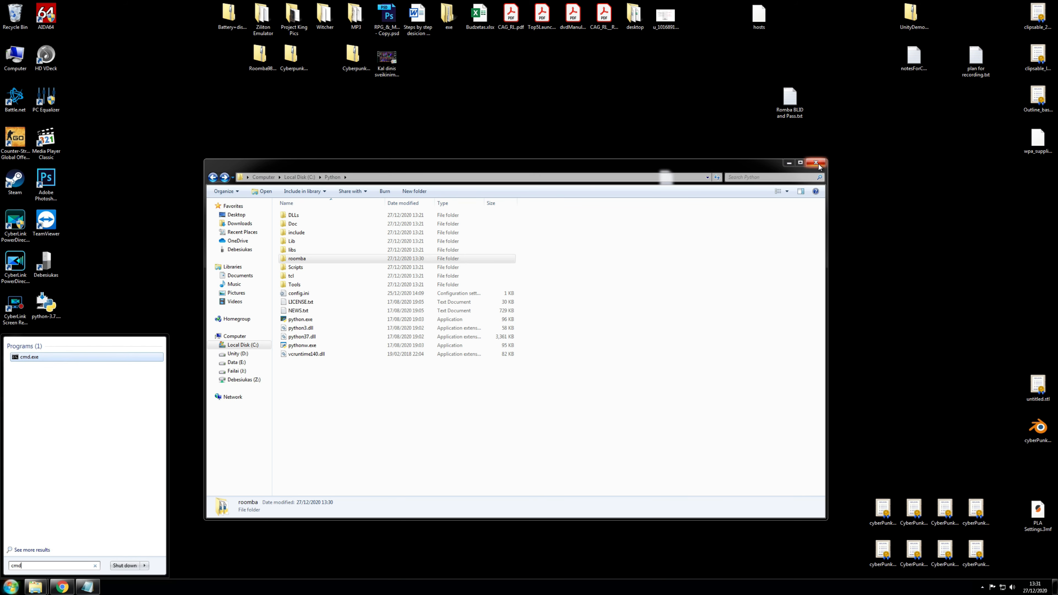
key(Return)
drag(220, 91, 623, 198)
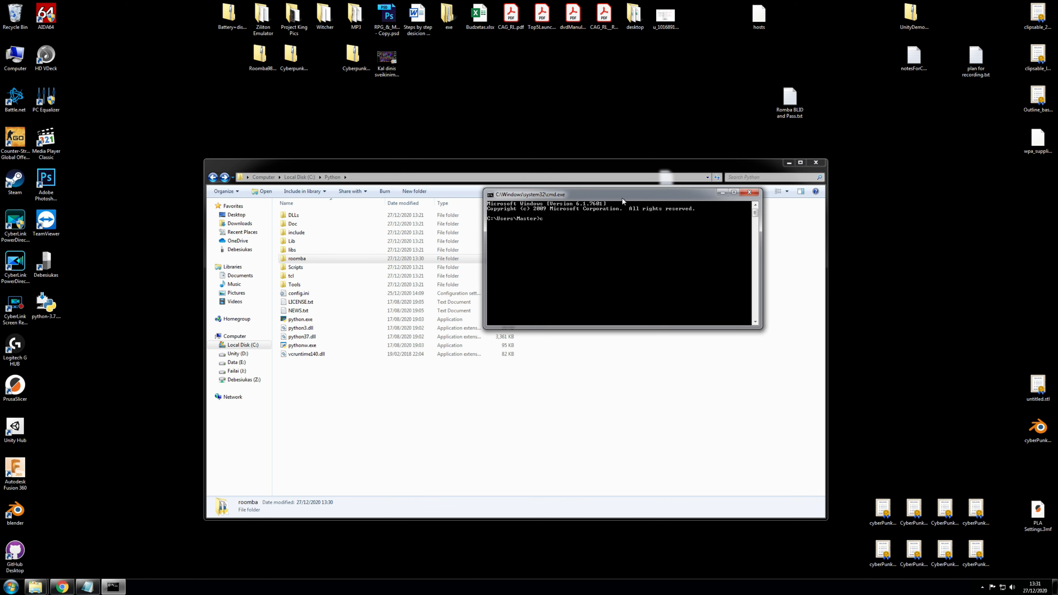
Step: Change the console's directory to C:\Python with cd
text(cd)
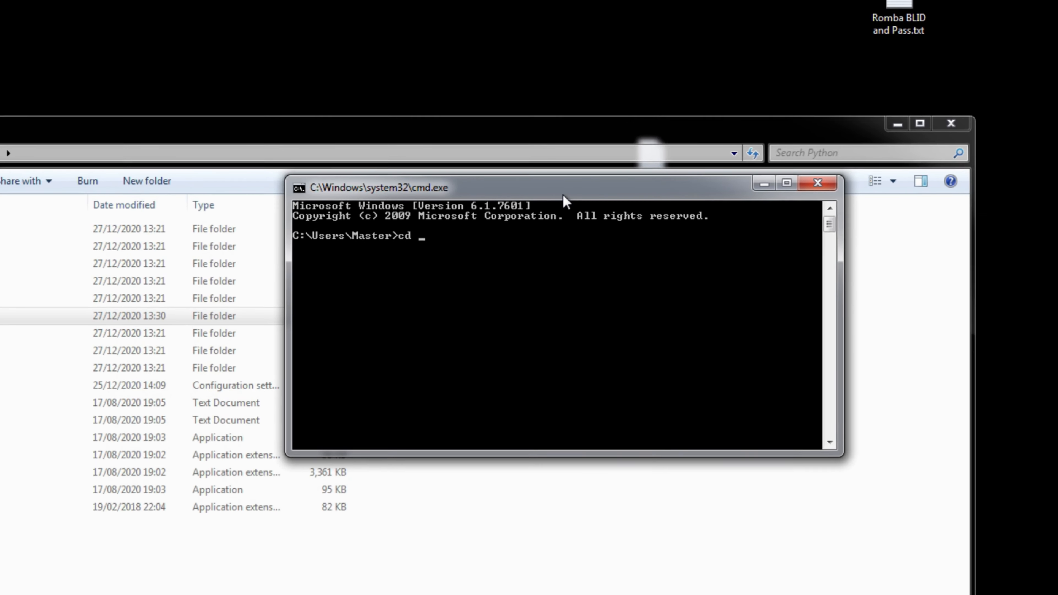
text(C)
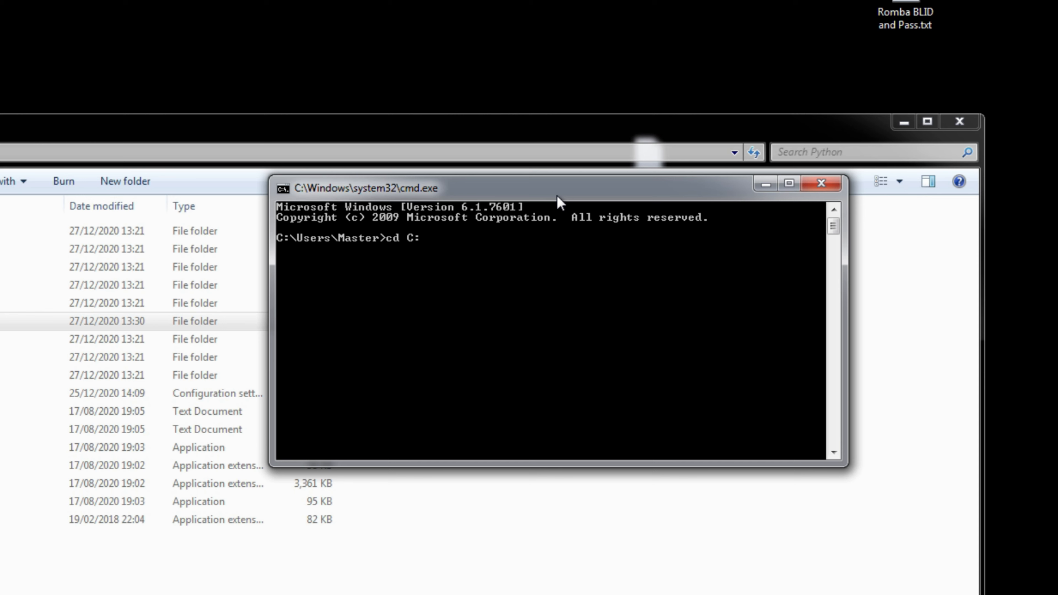
text(:\Pythoi)
key(BackSpace)
text(n)
key(Return)
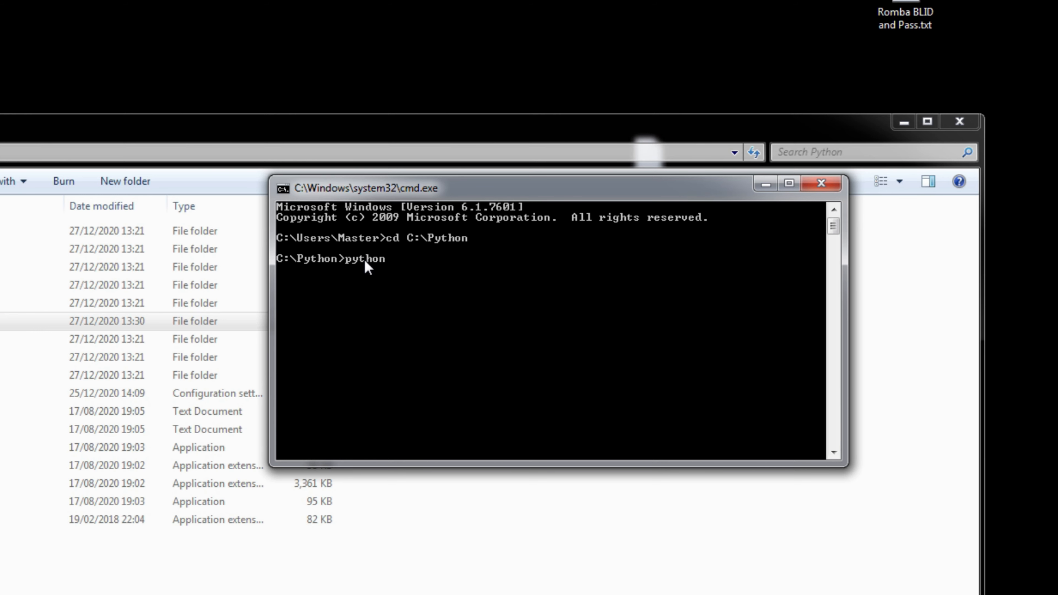
Step: Begin typing the .\roomba\ script path, checking the roomba folder's file names
text(.\roomba\)
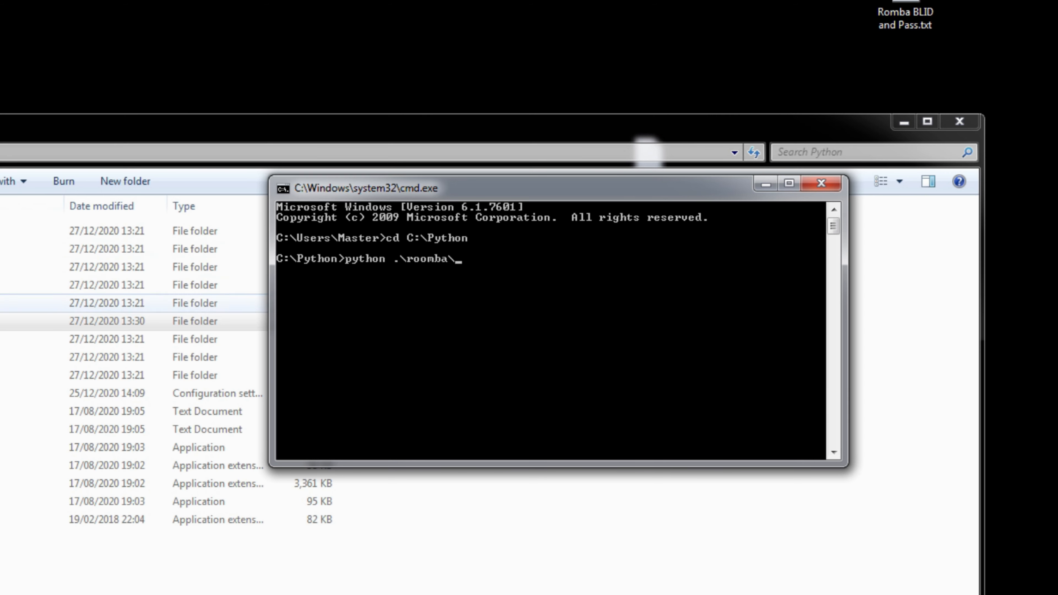
double_click(3, 321)
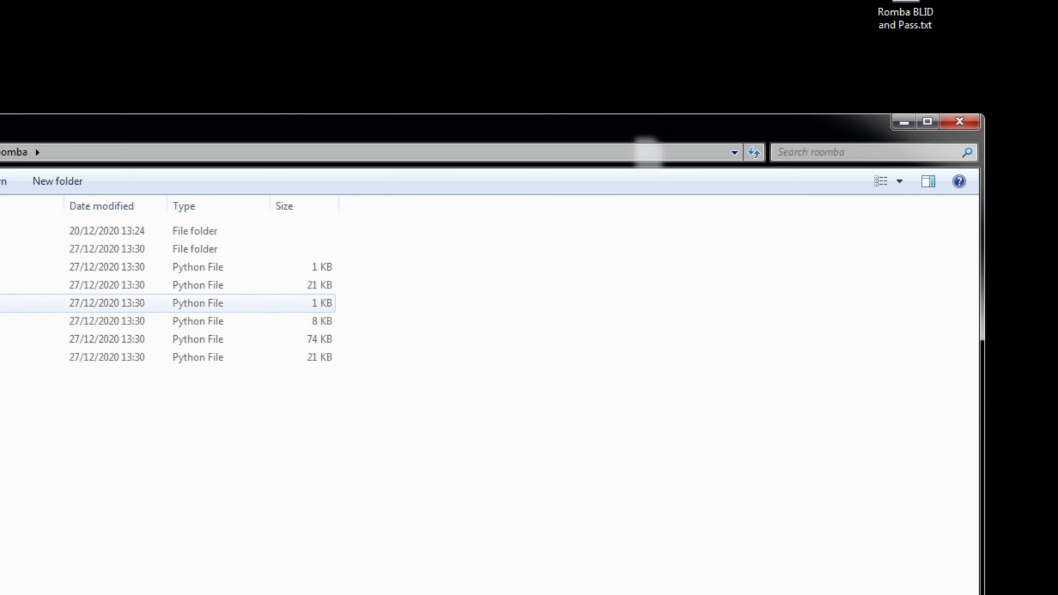
key(alt+Tab)
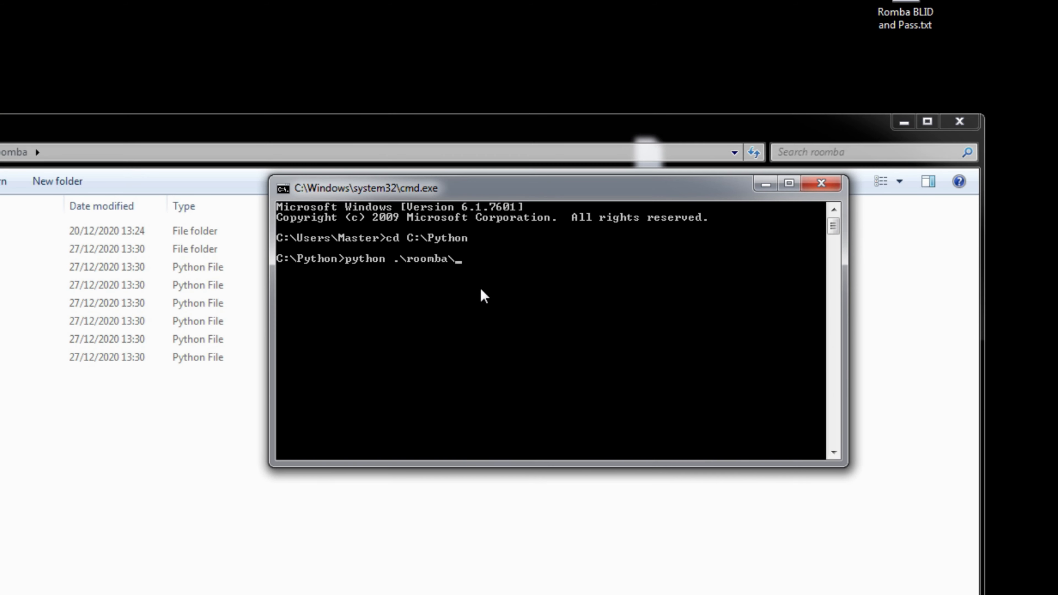
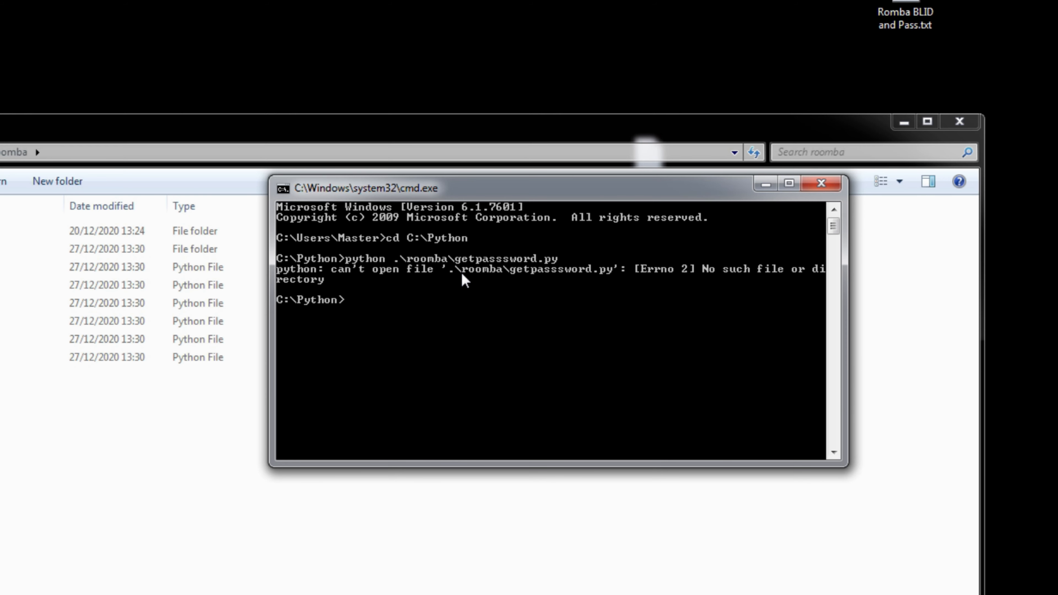
Step: Recall the failed command and correct the script name to .\roomba\getpassword.py
key(Up)
key(Left)
key(Left)
key(Left)
key(Left)
key(Left)
key(Left)
key(Left)
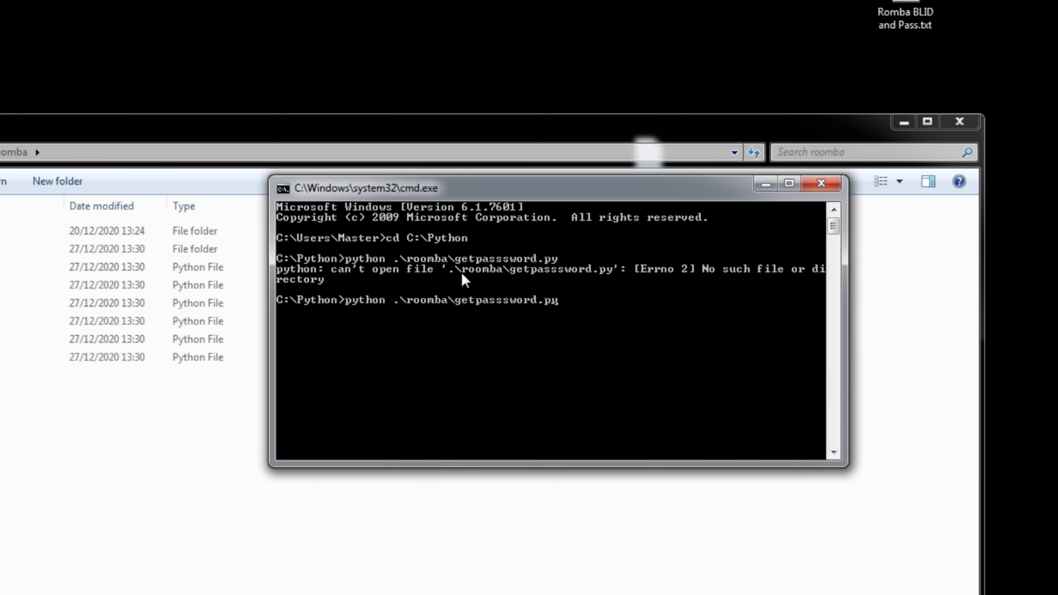
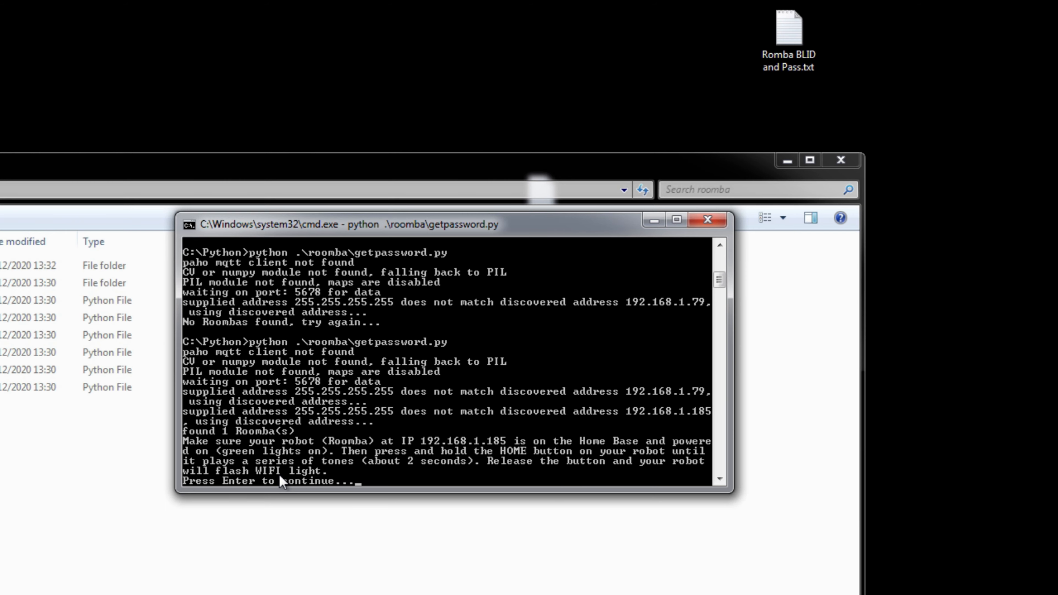
Step: Let the getpassword.py script continue so it prints the Roomba's blid and password
key(Return)
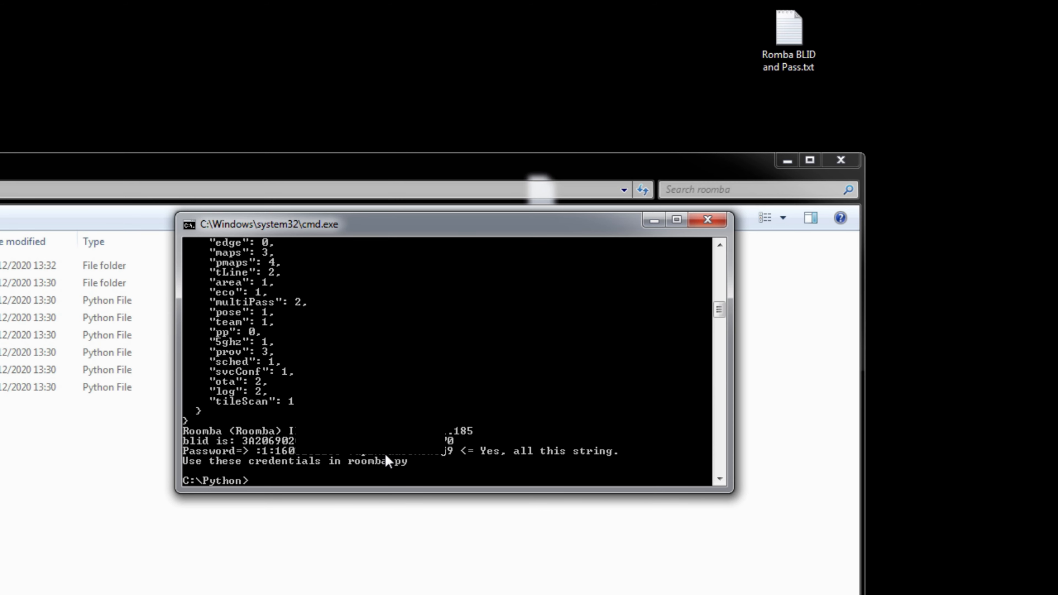
Step: Select and copy the entire Command Prompt output containing the Roomba credentials
right_click(347, 485)
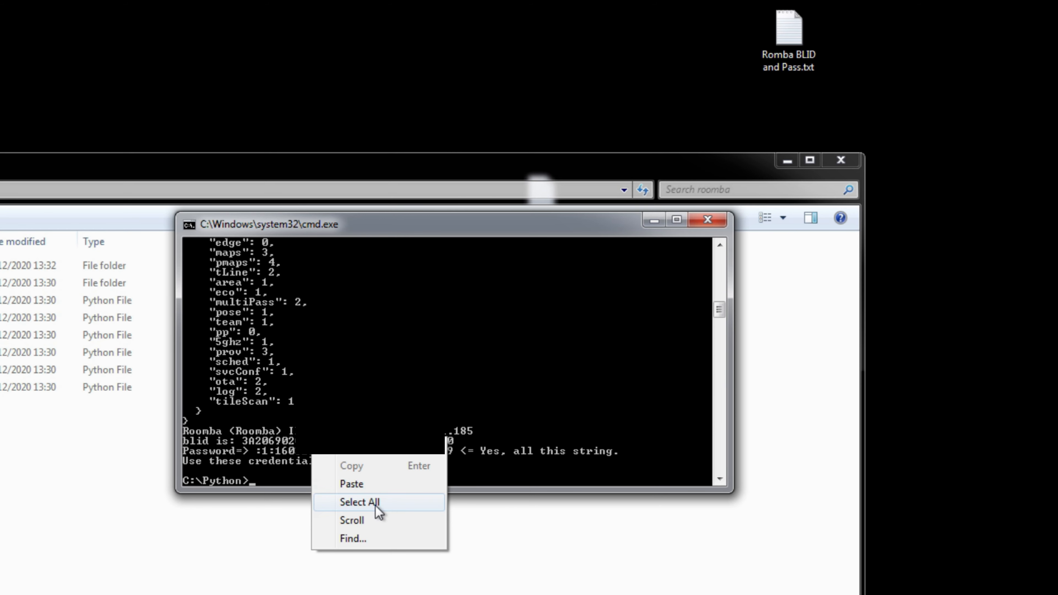
click(360, 502)
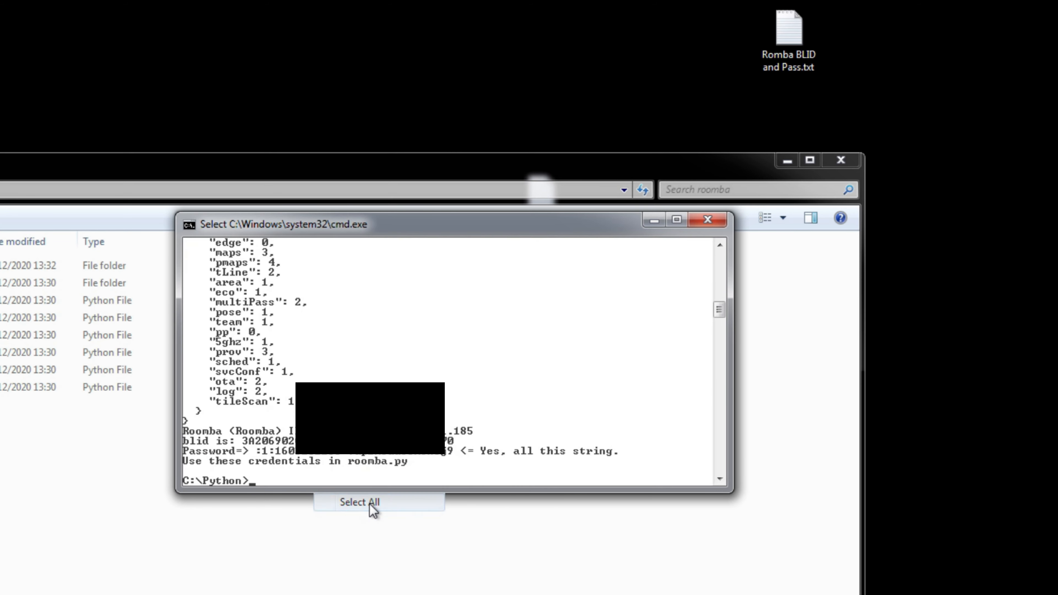
key(Return)
right_click(378, 457)
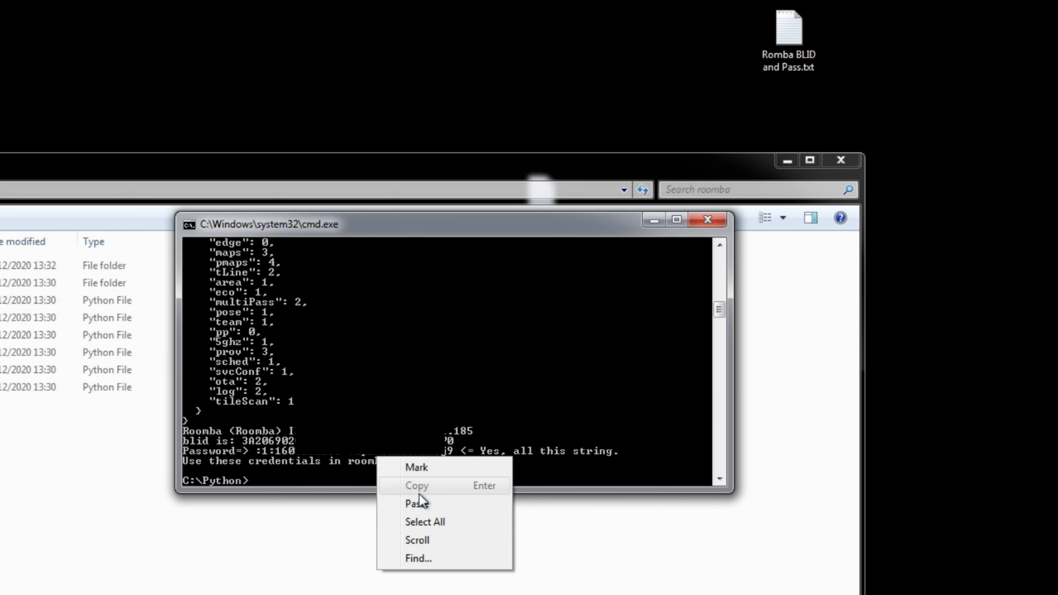
click(438, 524)
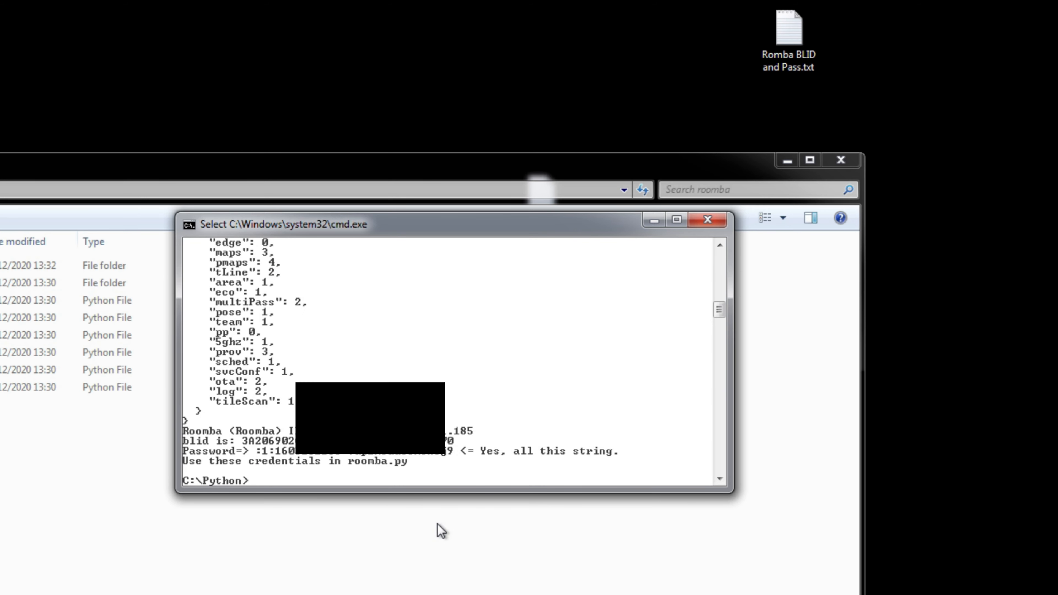
key(Return)
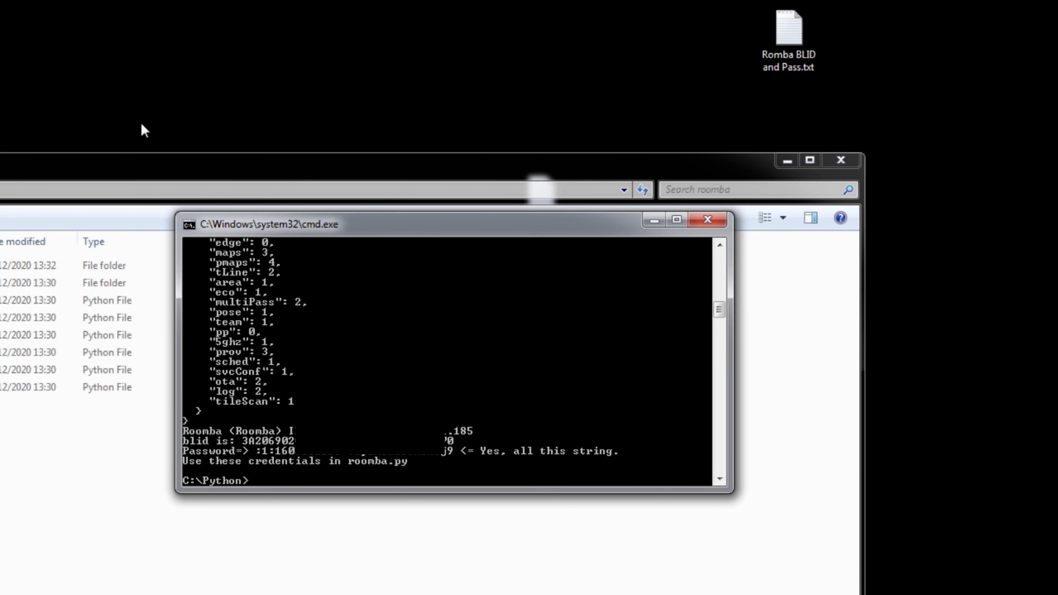
Step: Create a new text document on the desktop and paste the console output into it
right_click(478, 35)
mouse_move(550, 219)
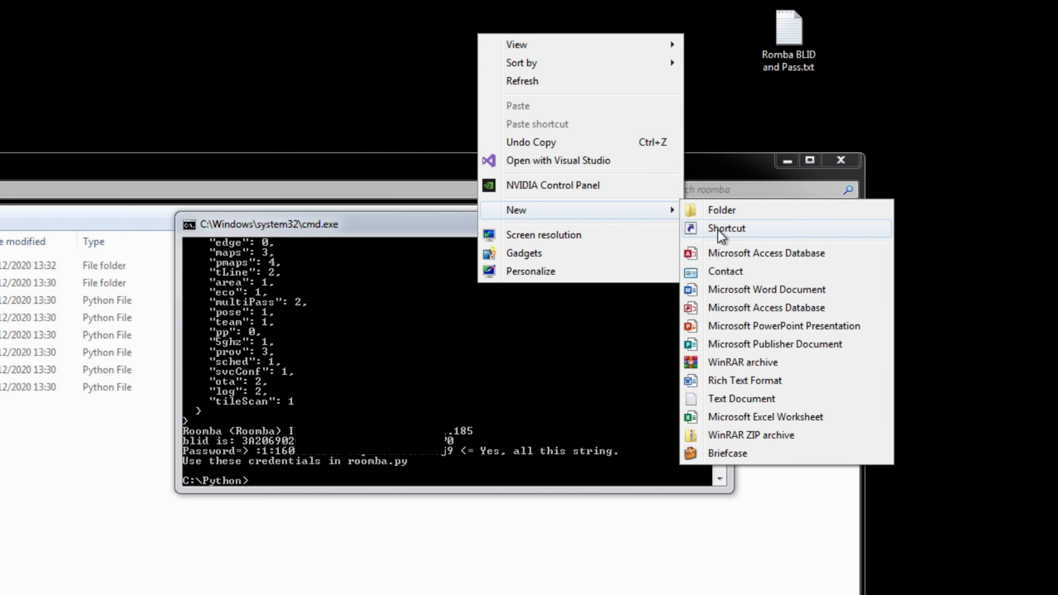
click(741, 399)
key(Return)
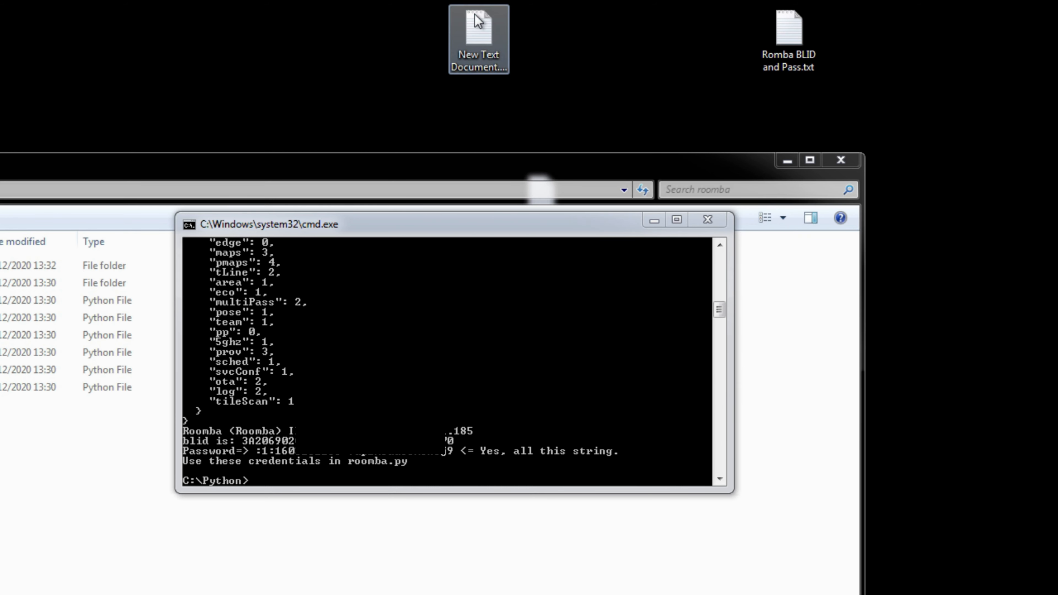
drag(1057, 2, 25, 23)
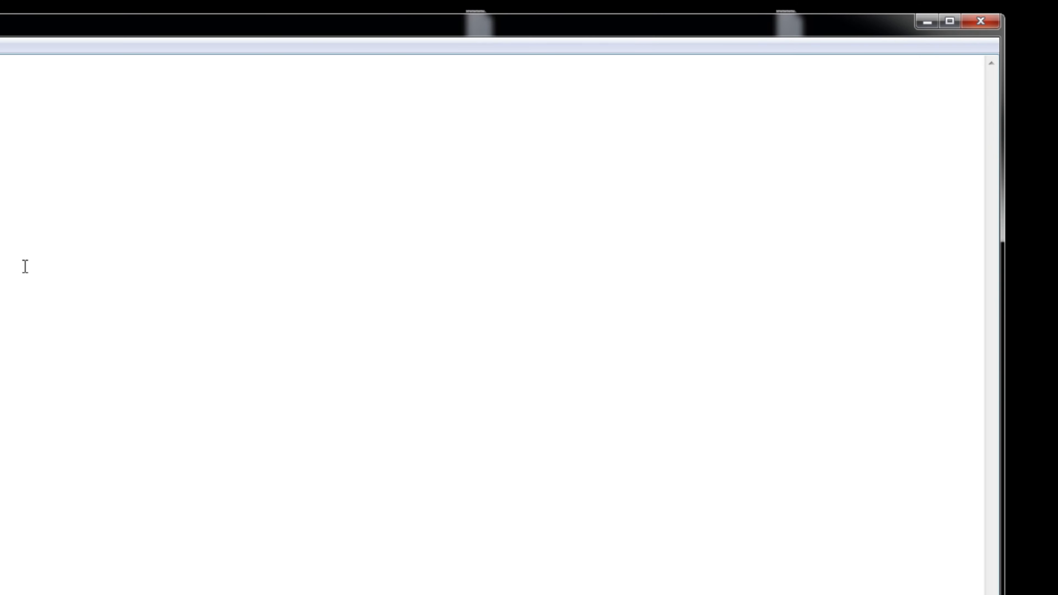
key(ctrl+v)
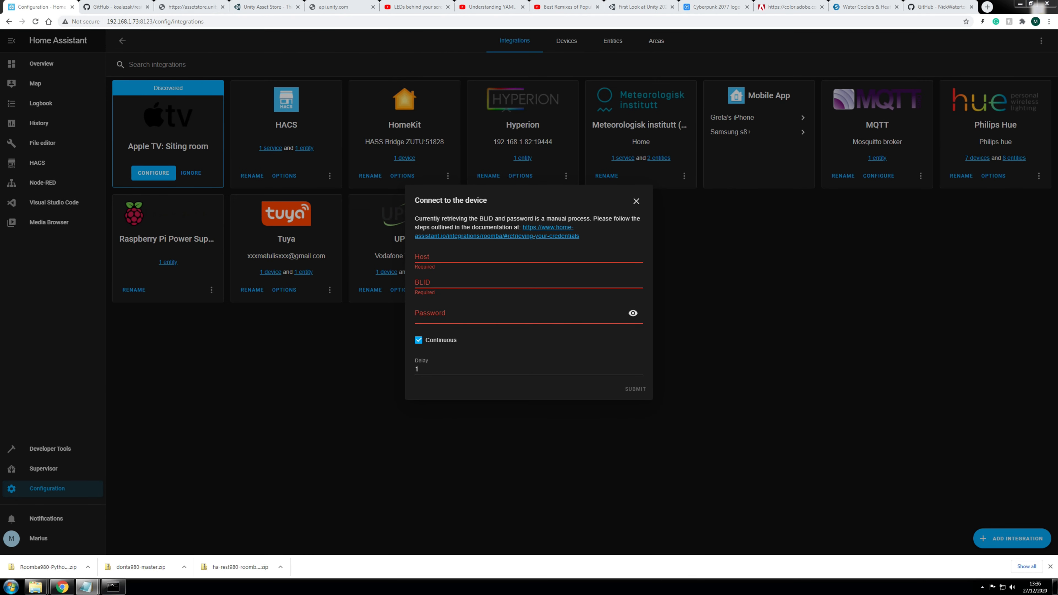
Step: Fill the Roomba form with host 192.168.1.185, the BLID and the password, then submit
click(451, 256)
text(192.168.1.185)
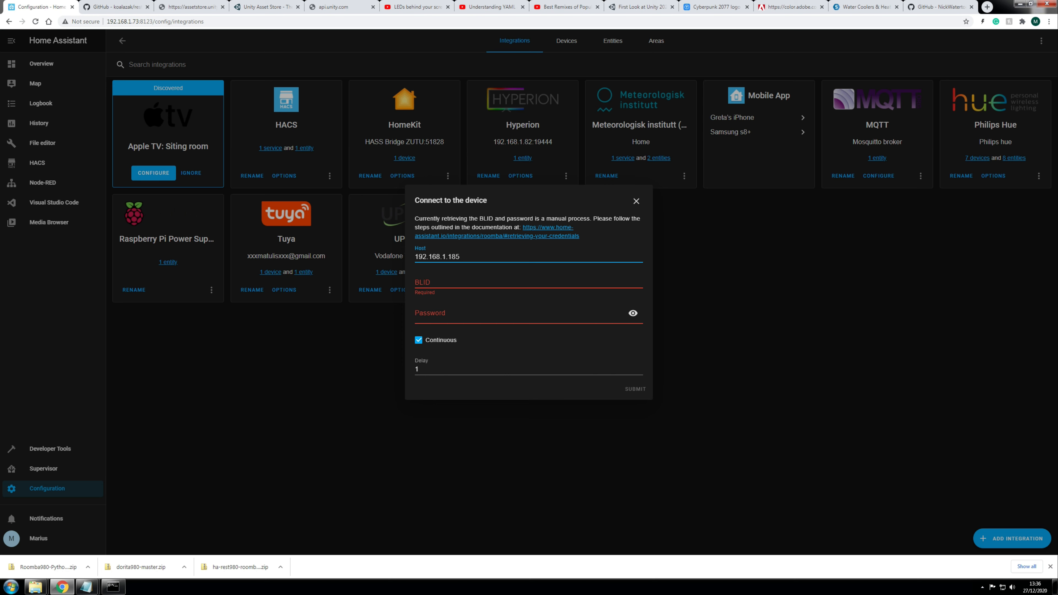
key(alt+Tab)
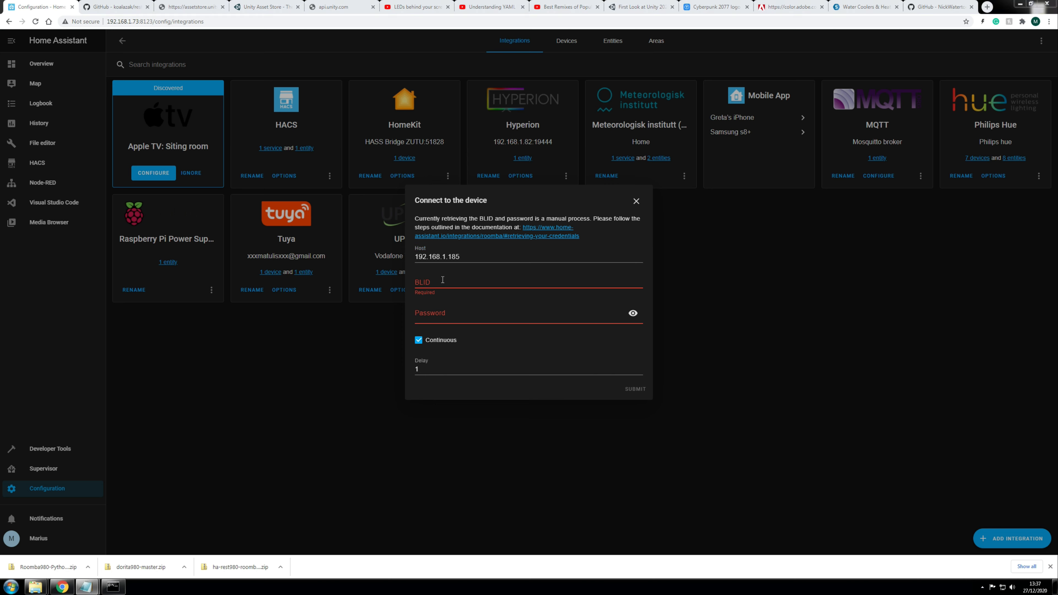
click(451, 302)
key(ctrl+v)
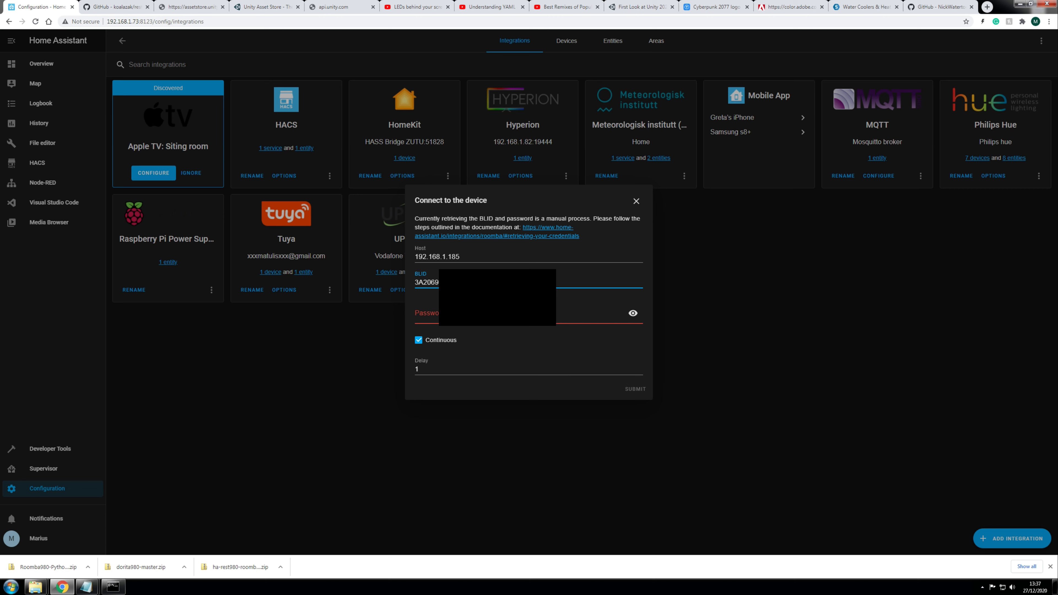
key(alt+Tab)
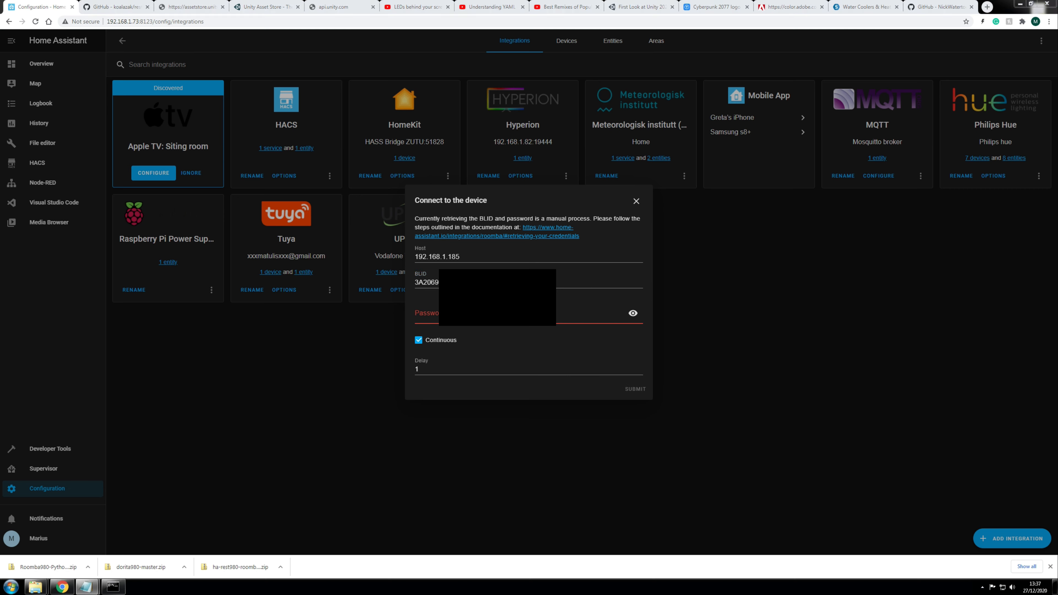
key(alt+Tab)
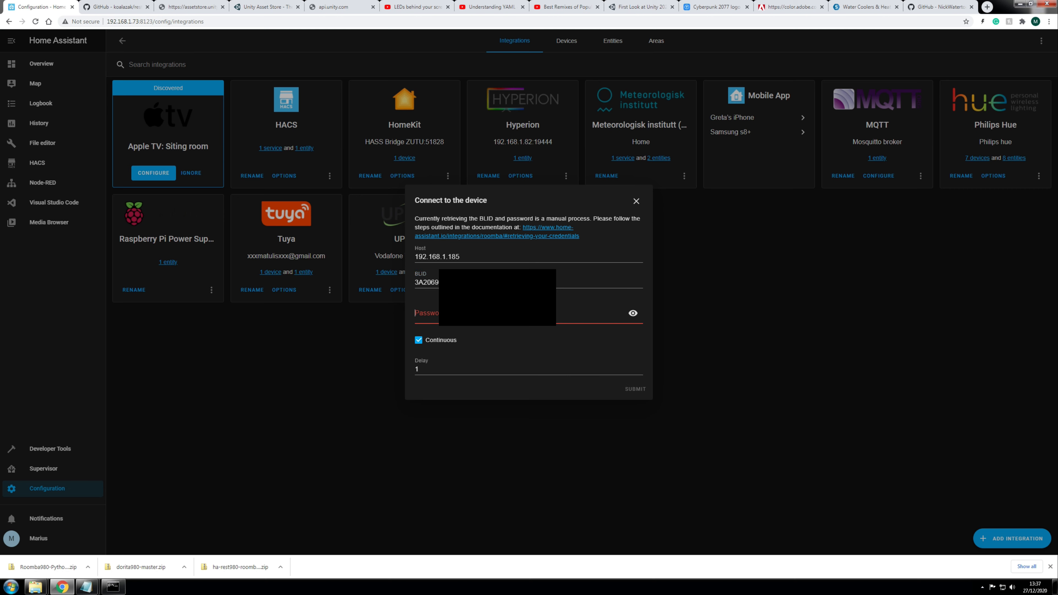
key(ctrl+v)
click(635, 389)
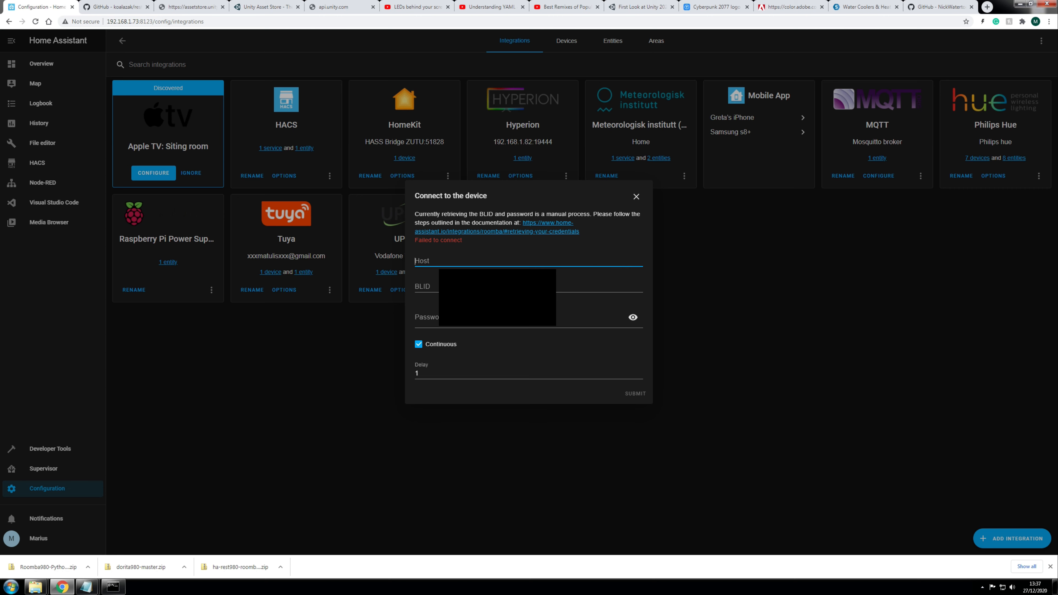
Step: After the failed attempt, re-enter host, BLID and password, resubmit, and finish the setup
key(alt+Tab)
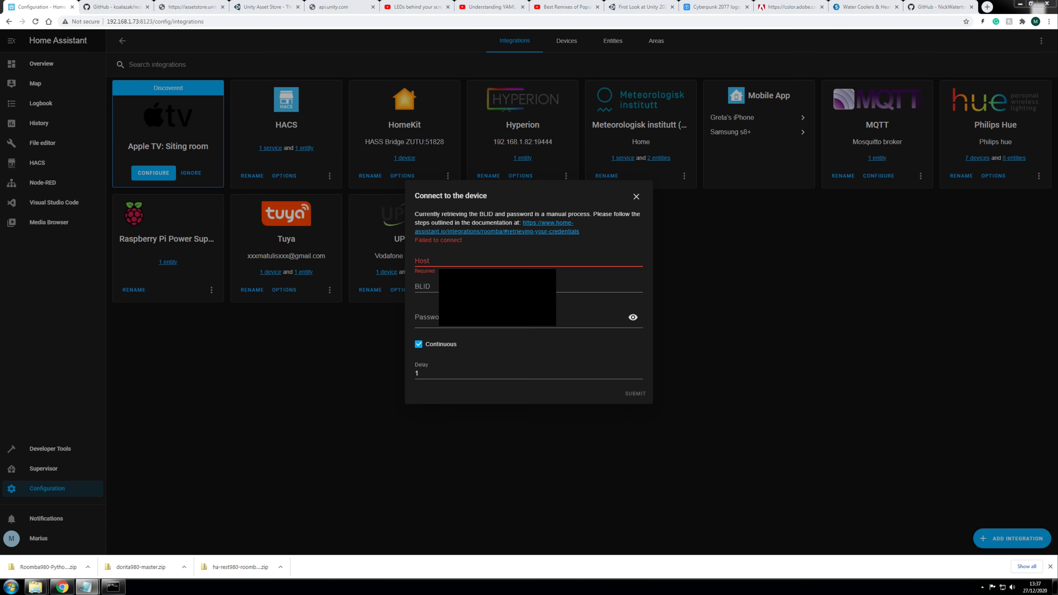
key(alt+Tab)
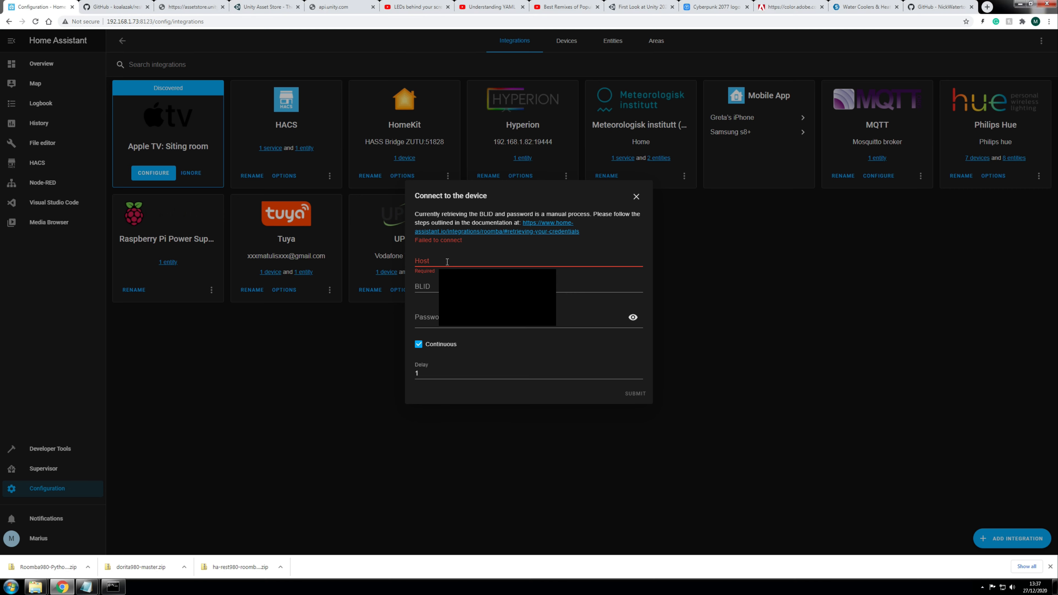
click(447, 262)
text(192.168.1.185)
key(alt+Tab)
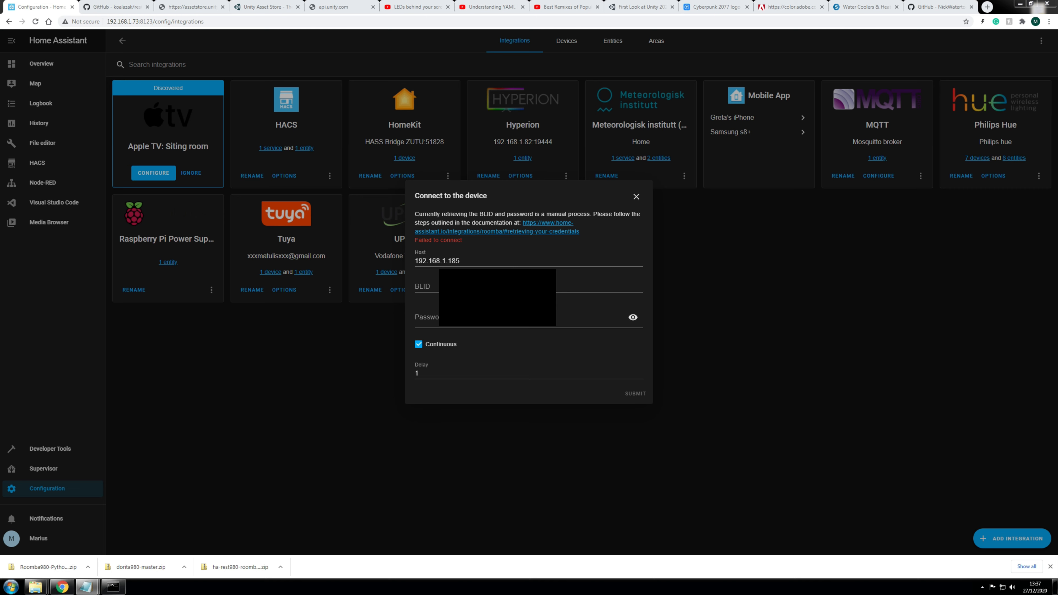
click(467, 287)
key(ctrl+v)
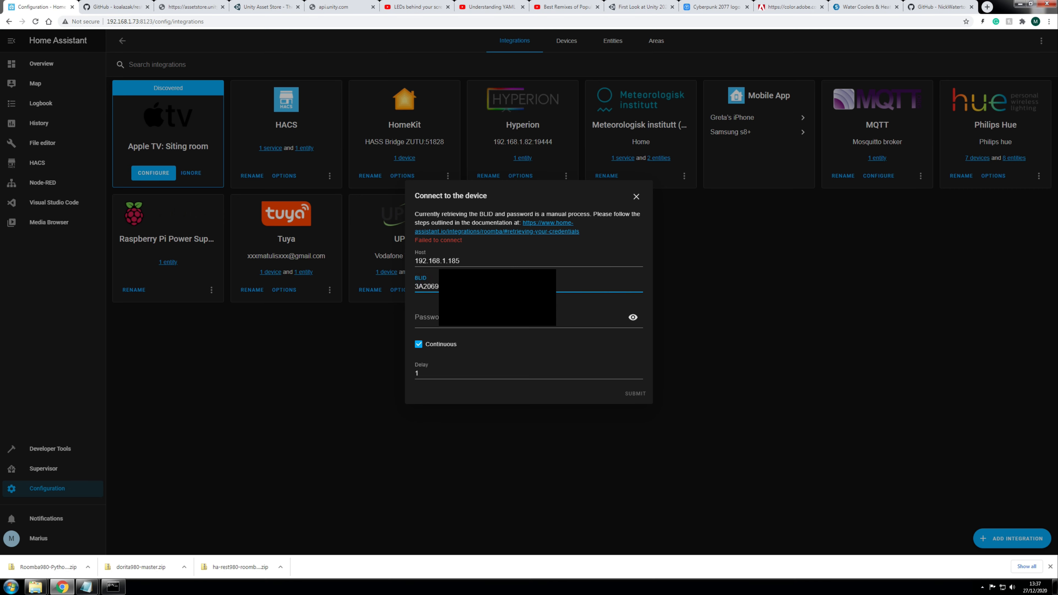
key(alt+Tab)
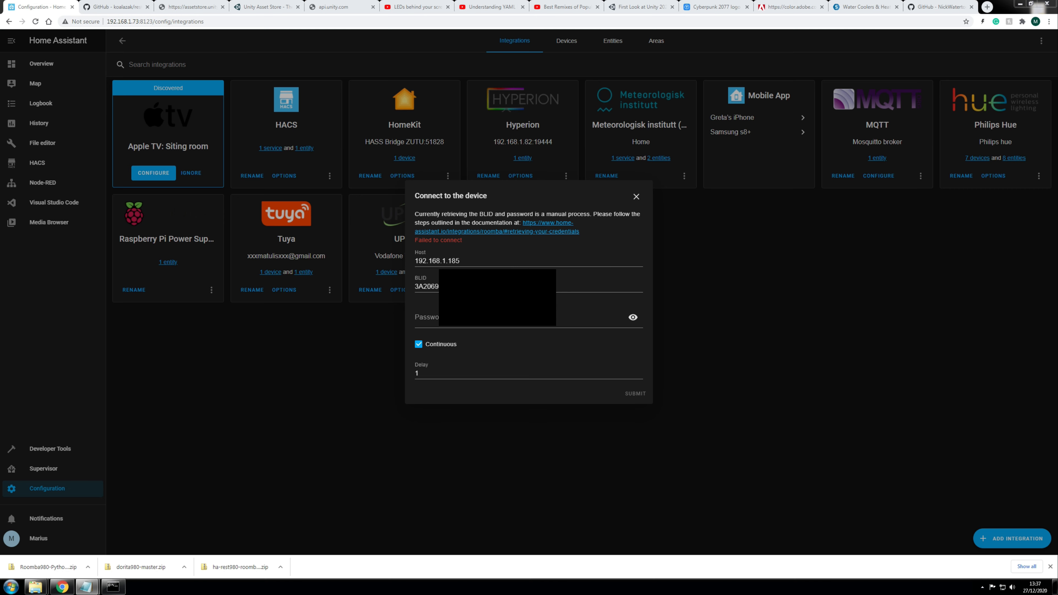
key(alt+Tab)
key(Tab)
key(ctrl+v)
click(632, 394)
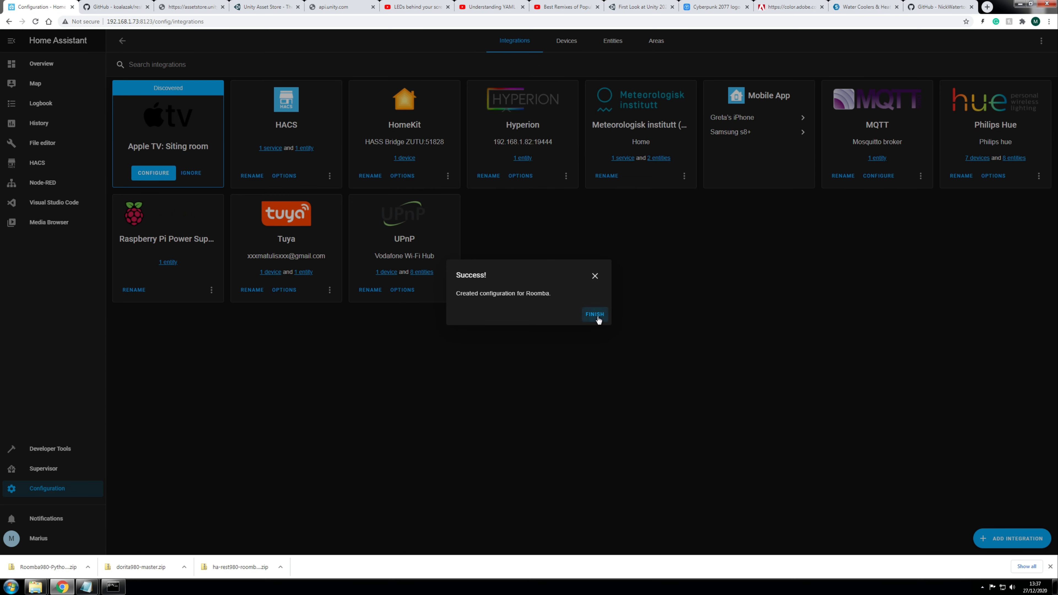
click(593, 313)
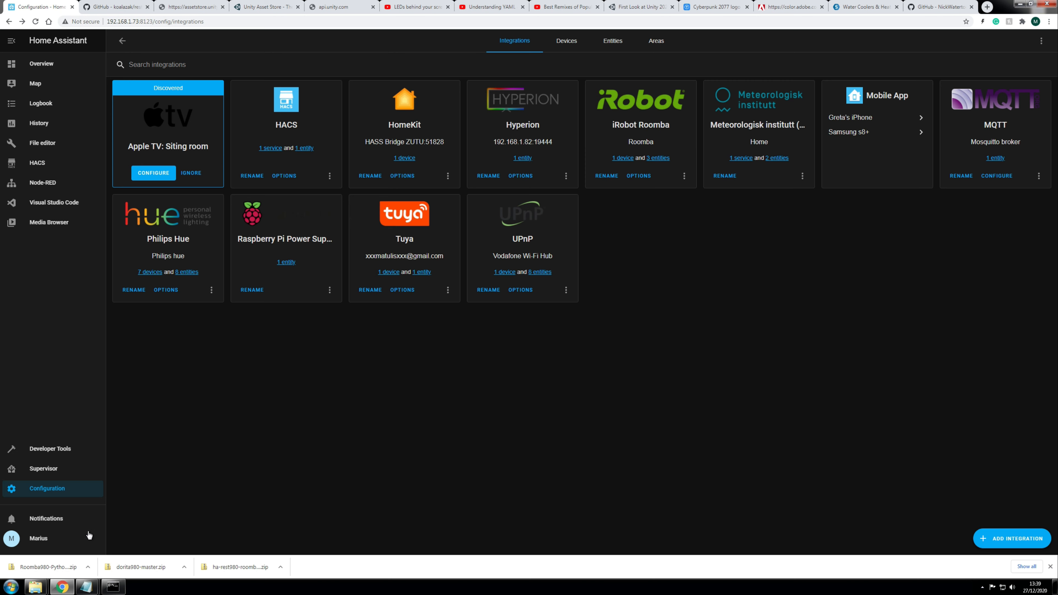
Step: Go from Configuration and Integrations to the Supervisor Add-on Store listing
click(43, 491)
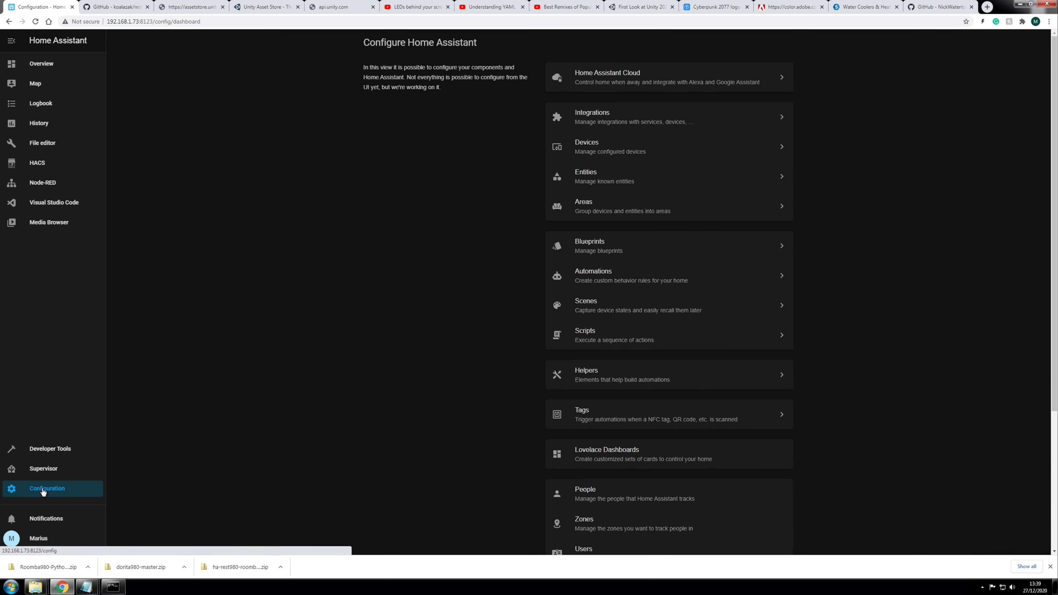
click(592, 120)
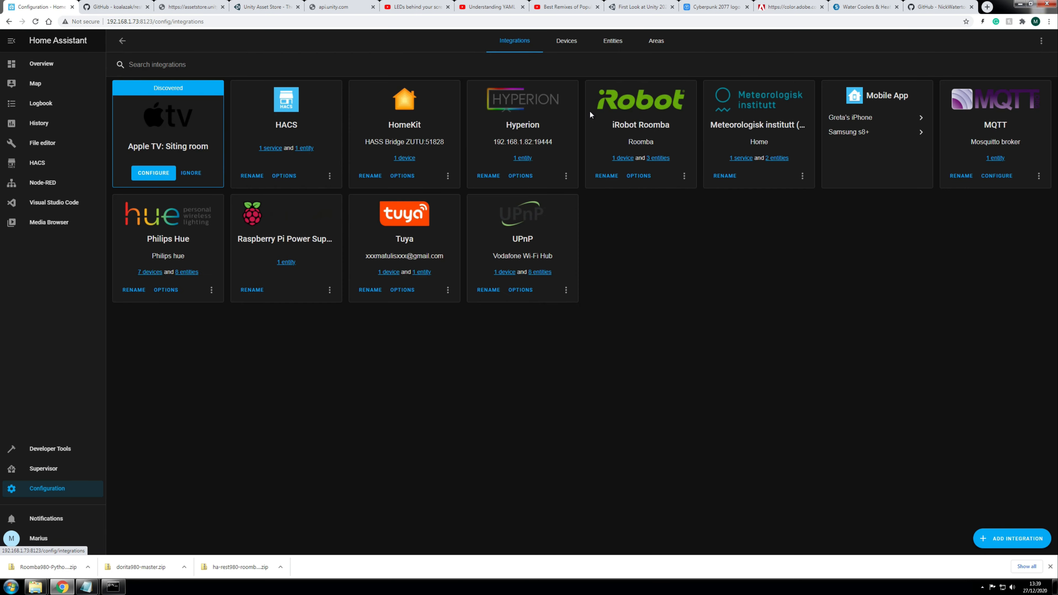
click(40, 468)
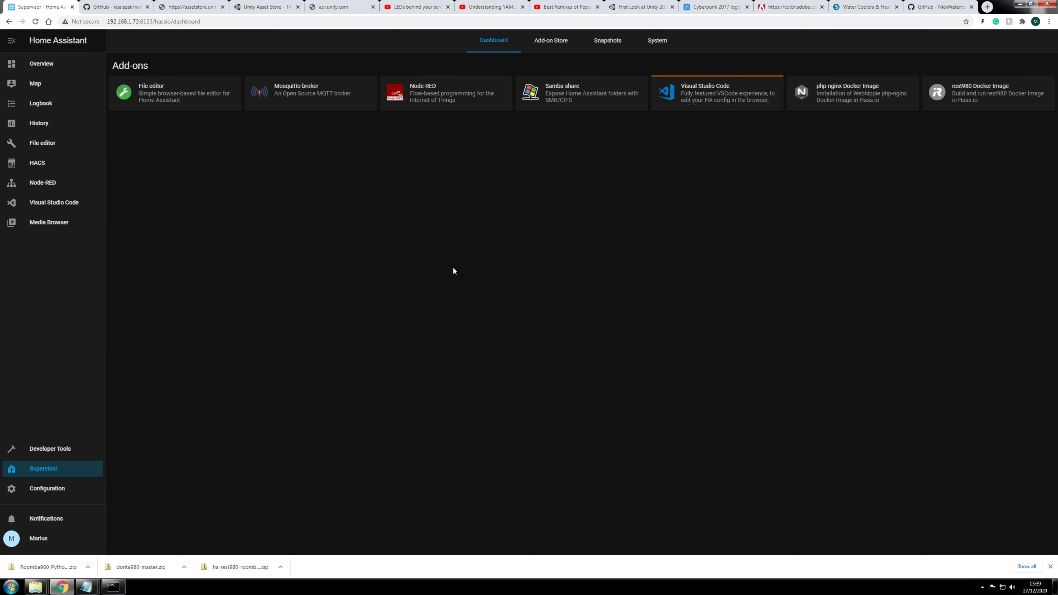
click(548, 44)
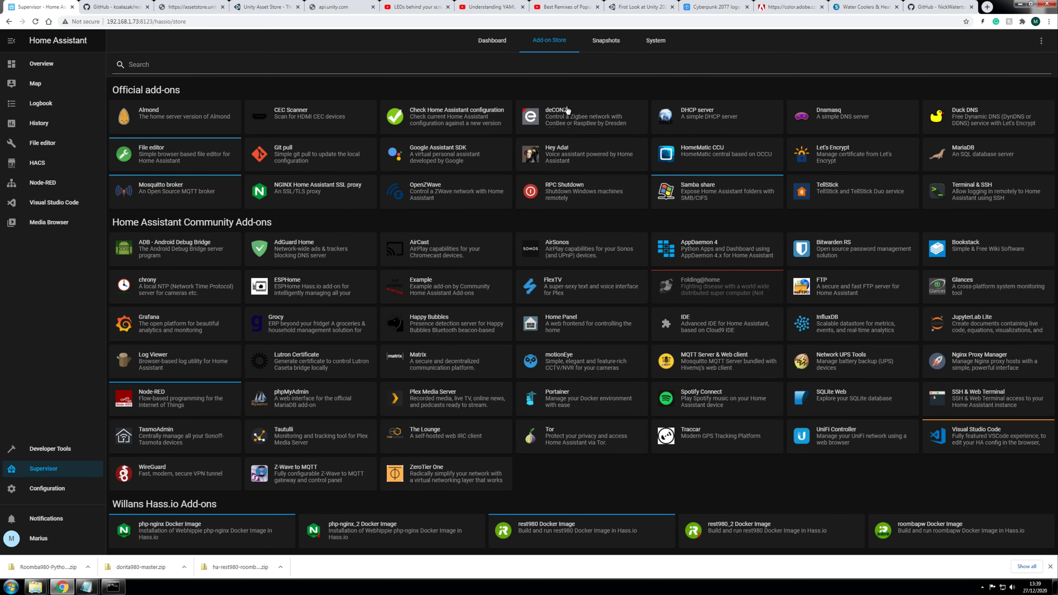
Step: From the GitHub tab, search 'github rest980' and open the ha-rest980-roomba repository
click(927, 7)
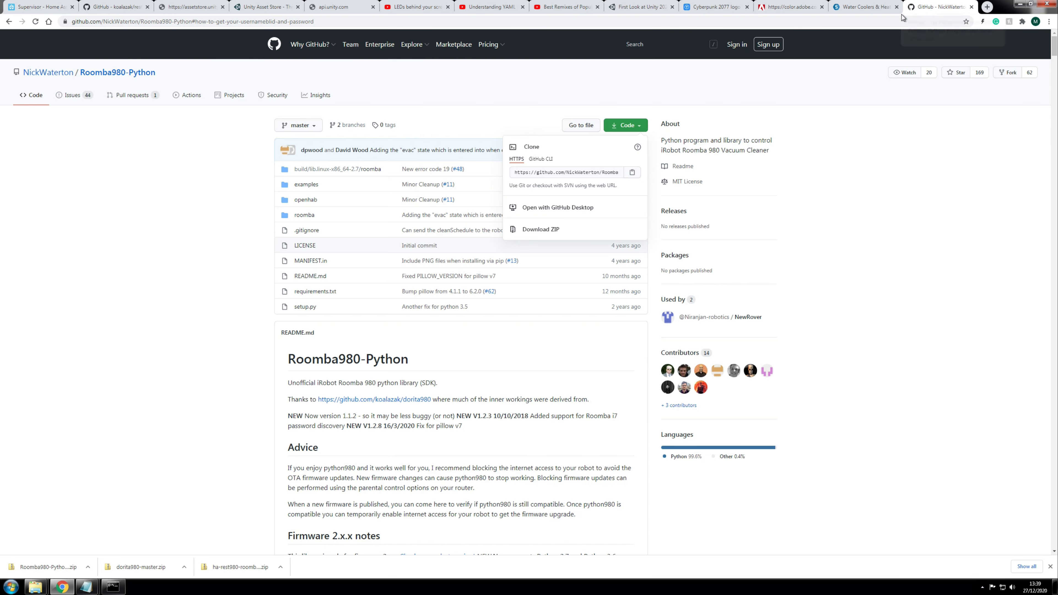
click(354, 25)
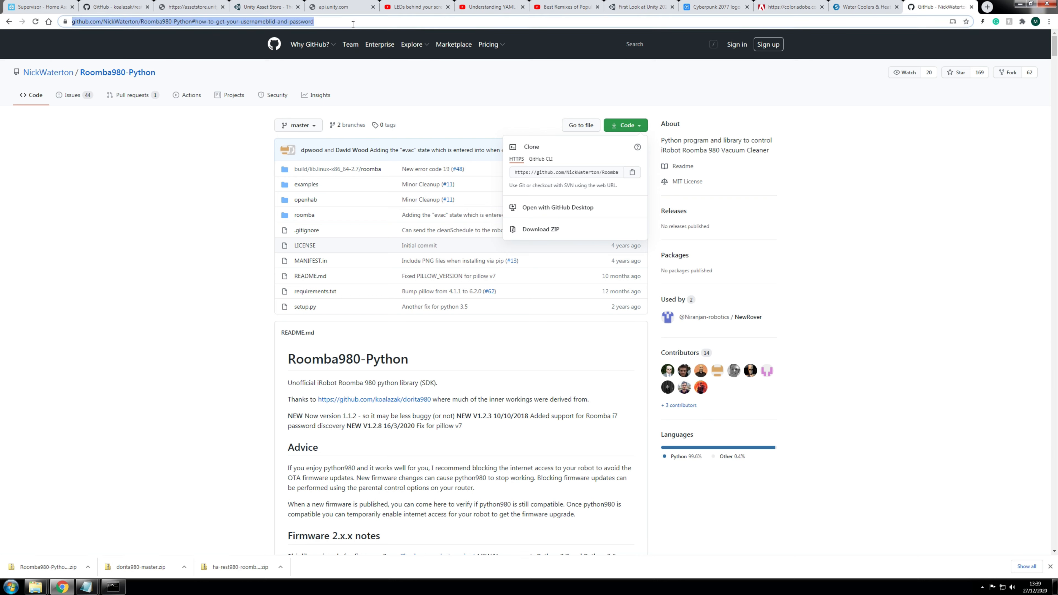
text(github )
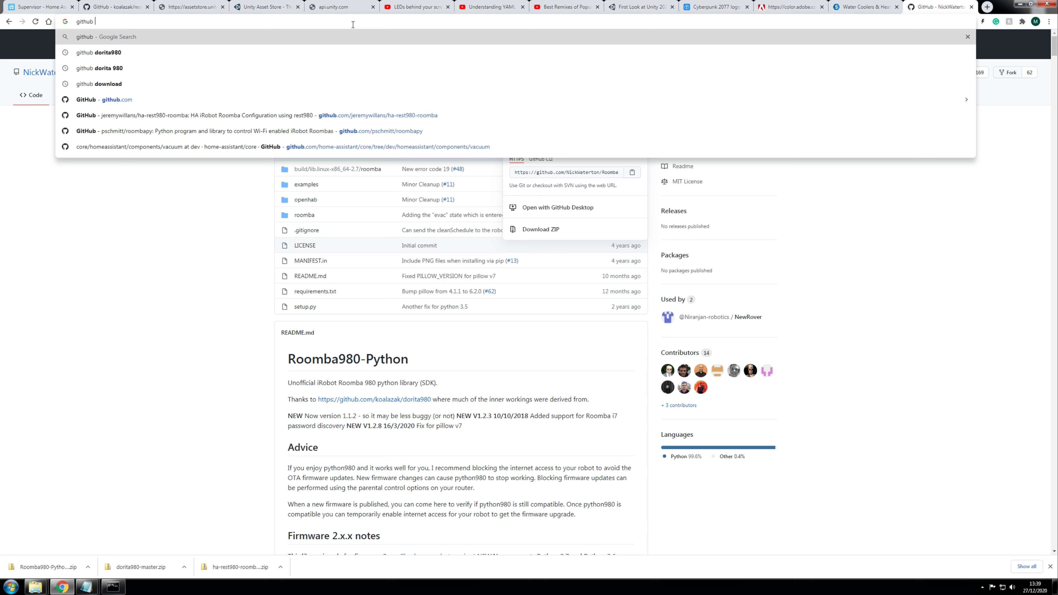
text(rest)
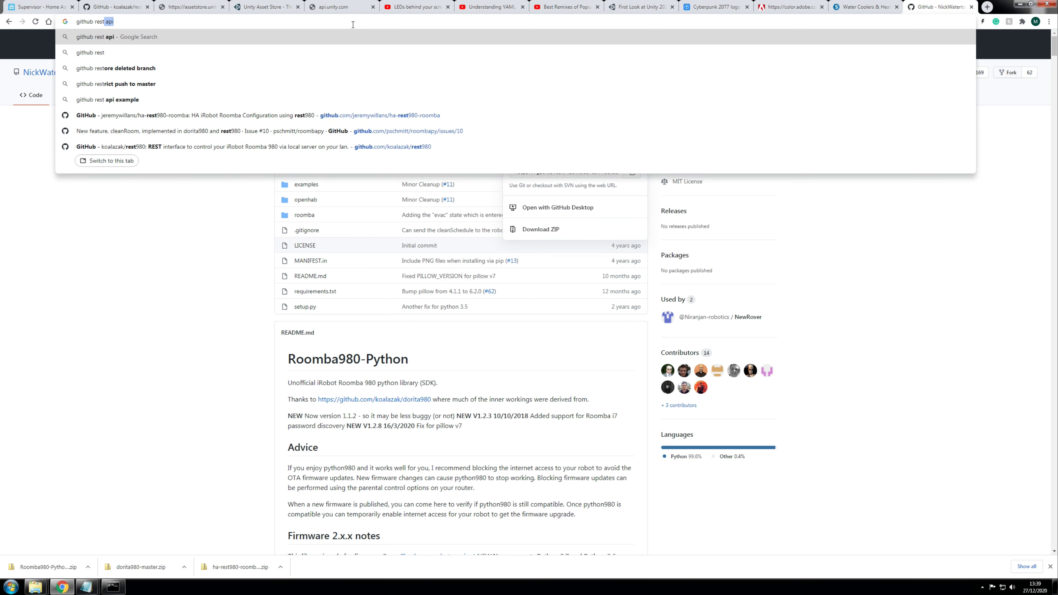
text(980)
key(Down)
key(Down)
key(Return)
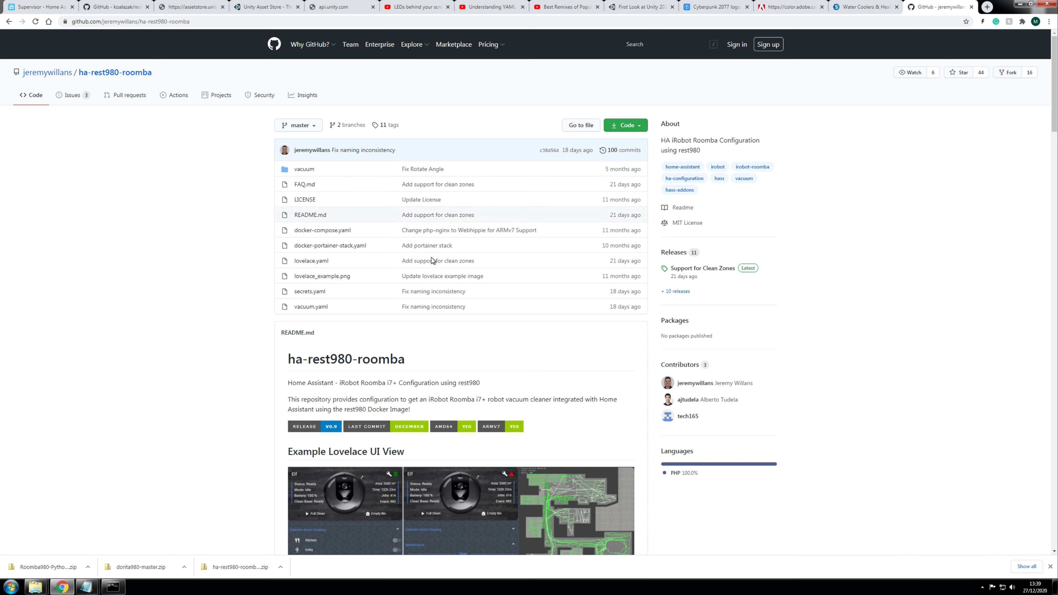
Step: Skim the ha-rest980-roomba README, copy its URL, and bring up the Add-on Store's options menu
scroll(604, 417, down, 3)
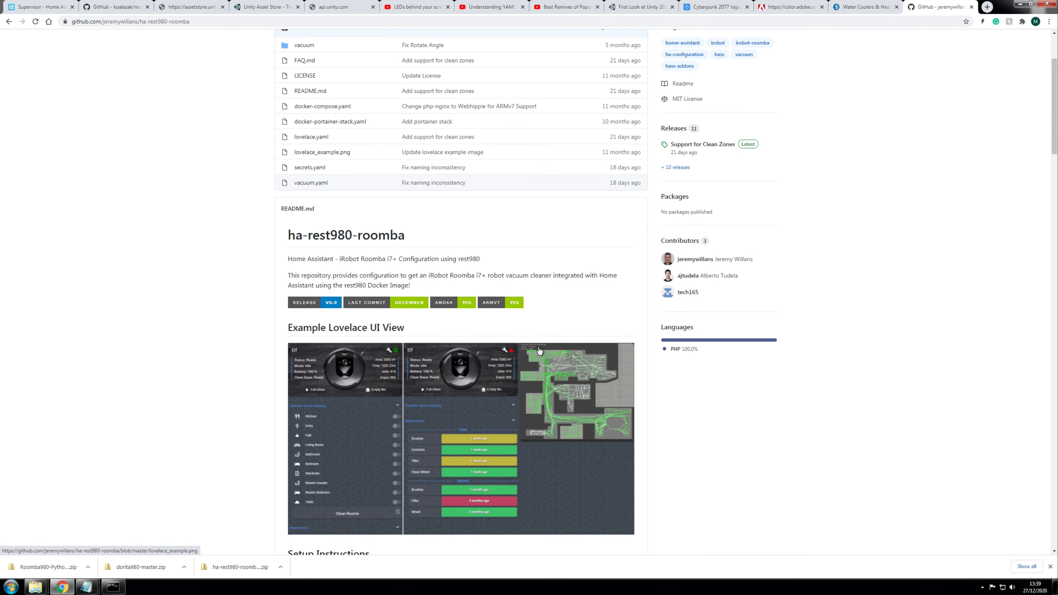
scroll(541, 330, down, 3)
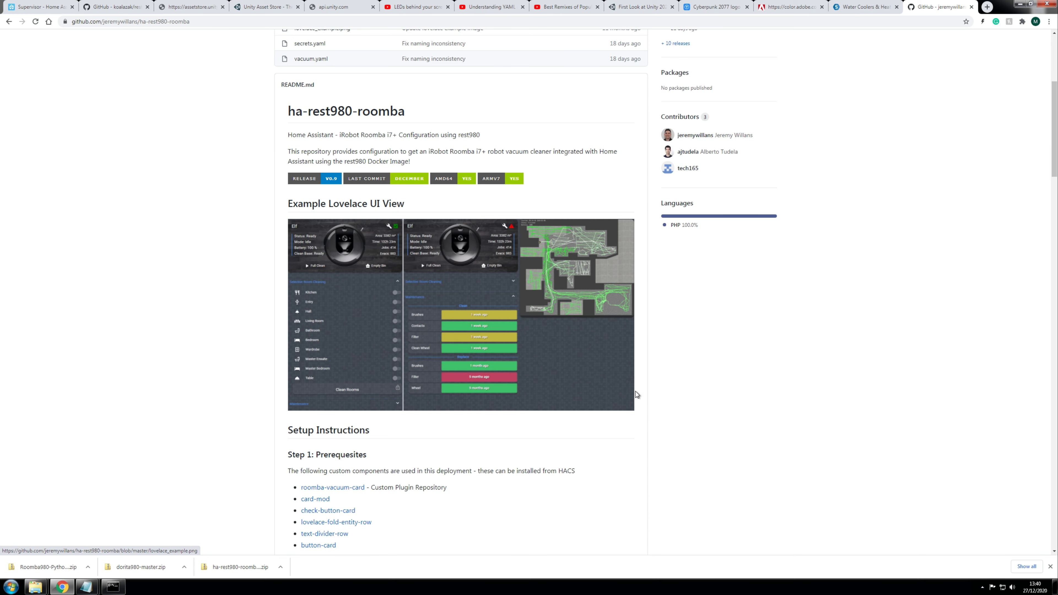
scroll(623, 392, down, 2)
scroll(571, 415, up, 6)
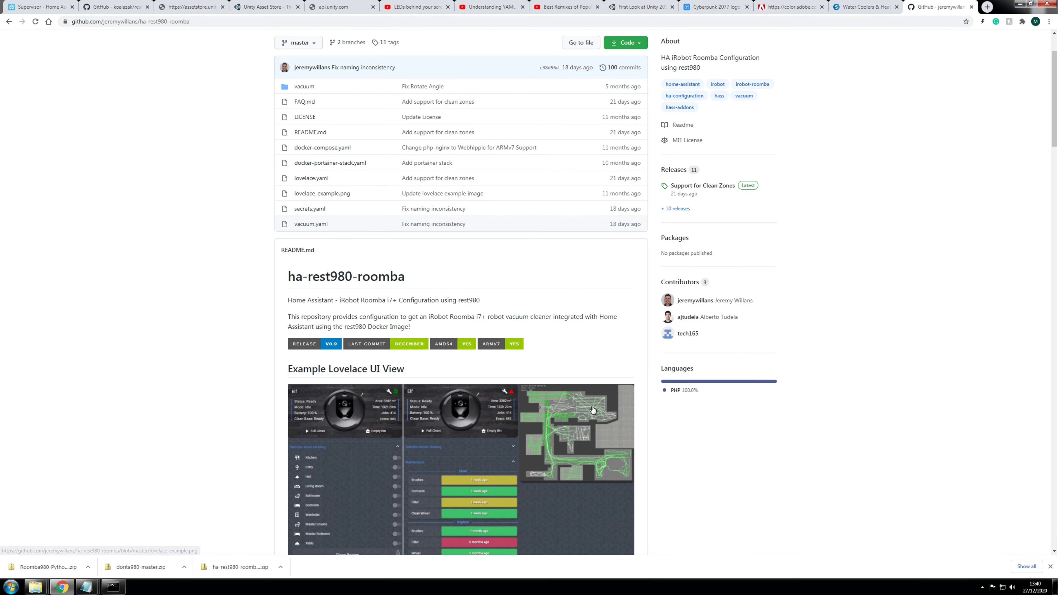
scroll(402, 95, up, 2)
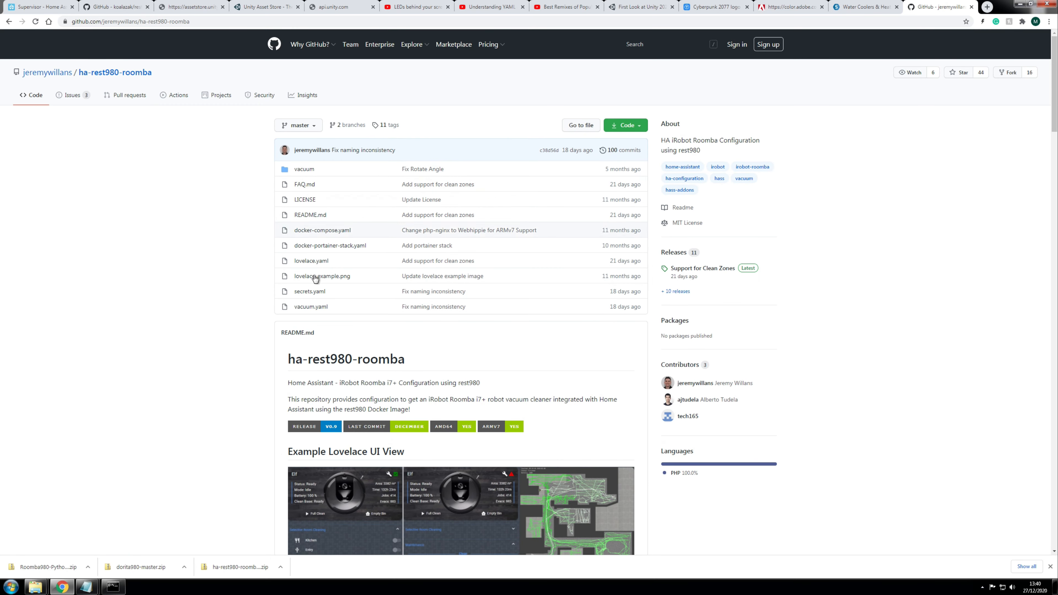
click(204, 23)
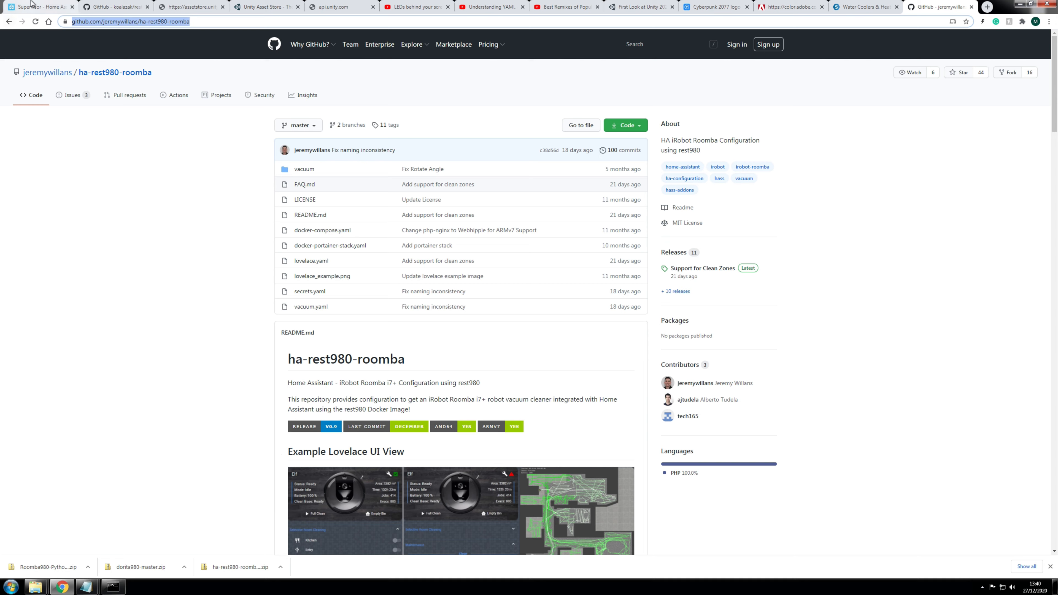
click(33, 8)
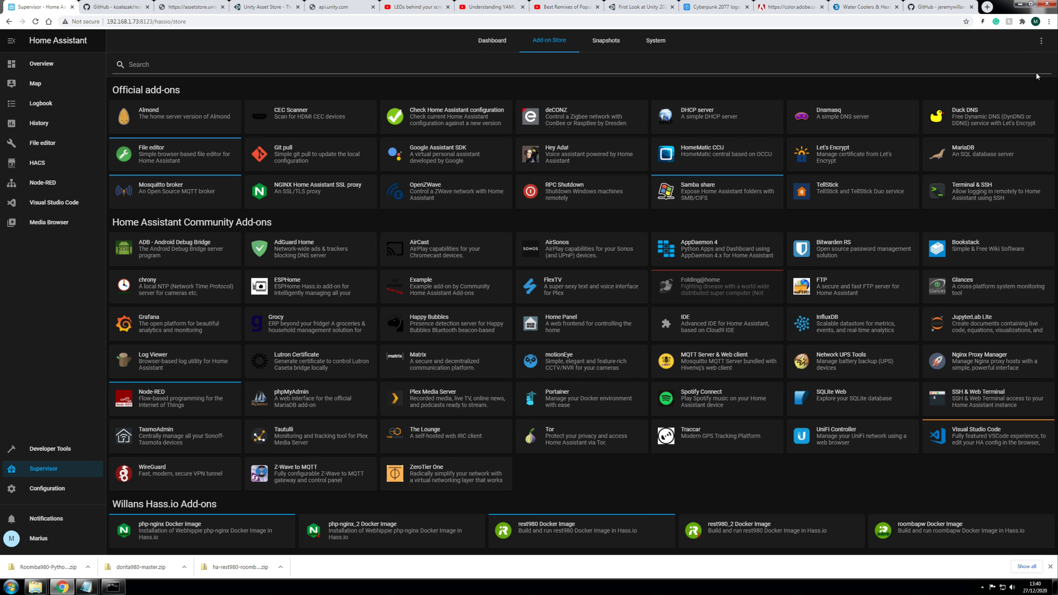
click(1041, 41)
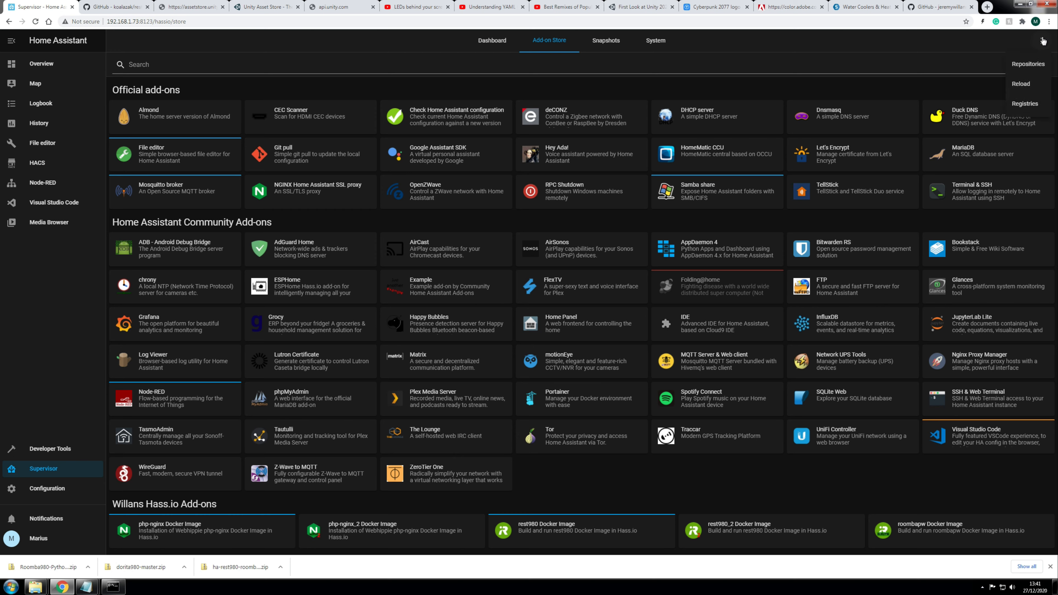
click(1029, 65)
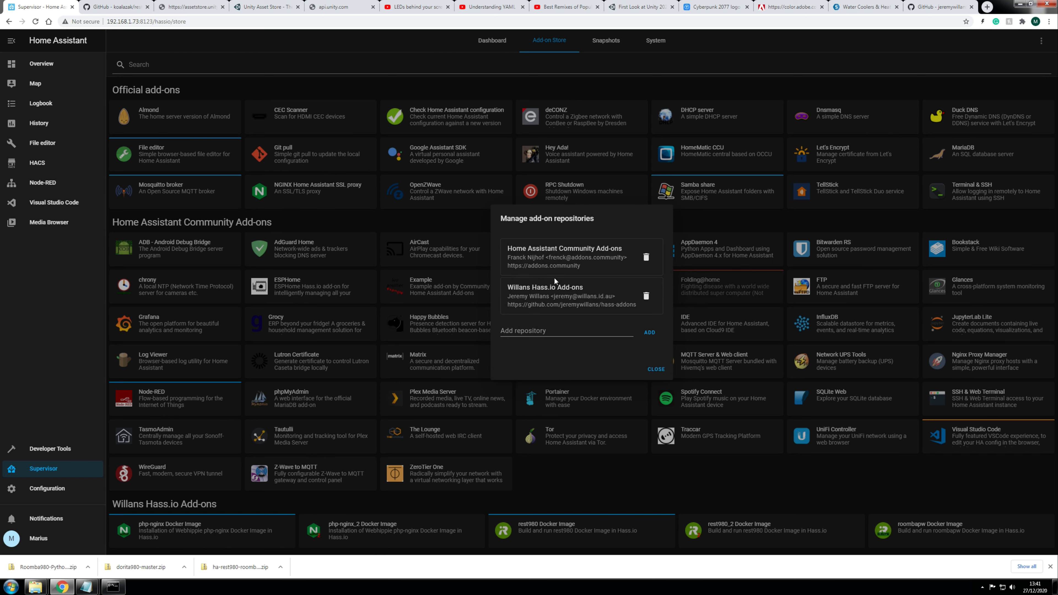
click(541, 332)
key(ctrl+v)
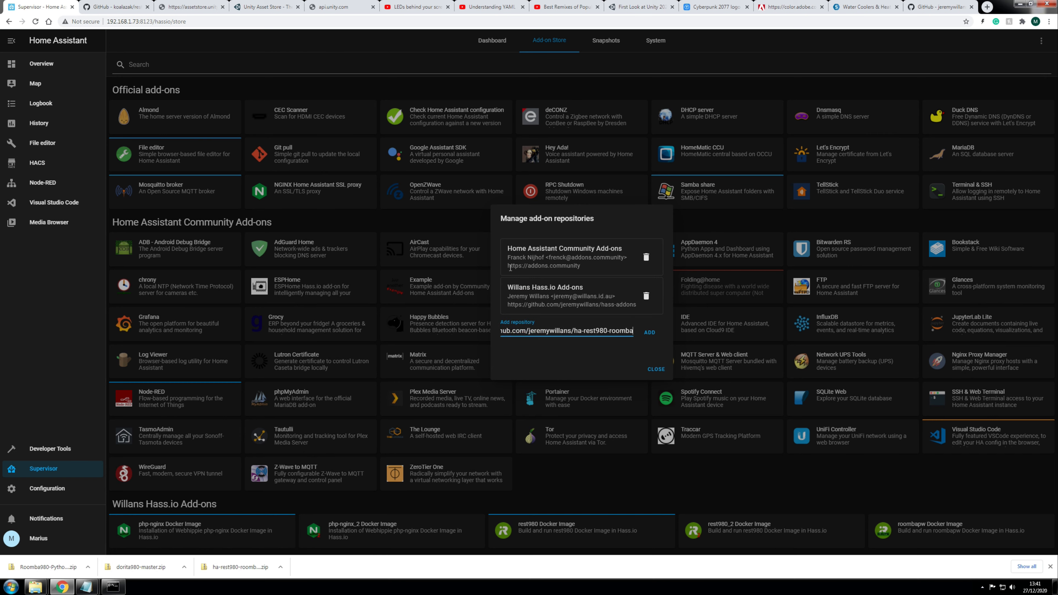
drag(509, 287, 585, 288)
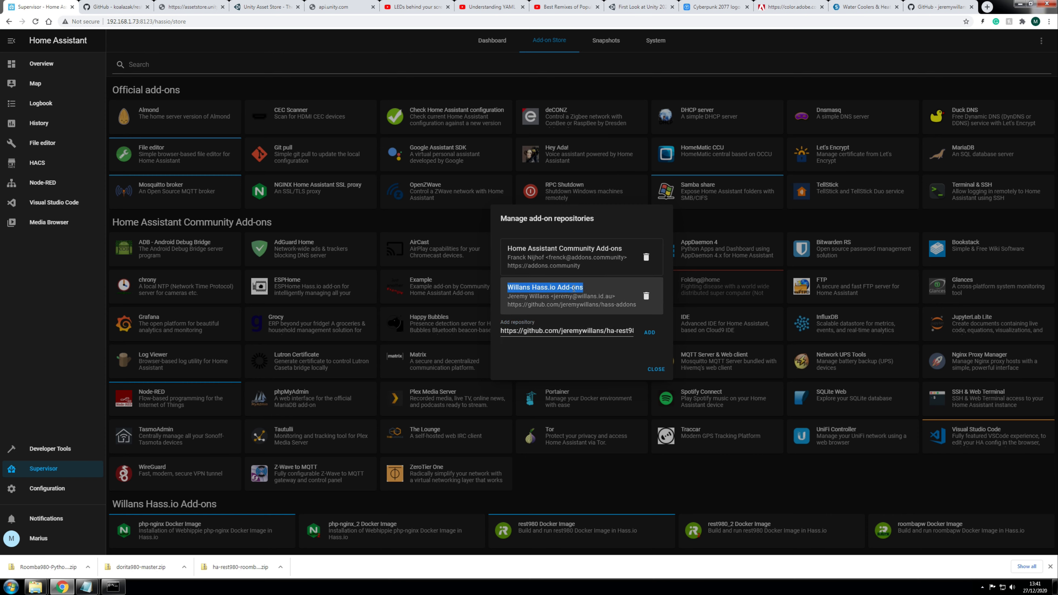
click(577, 364)
click(656, 369)
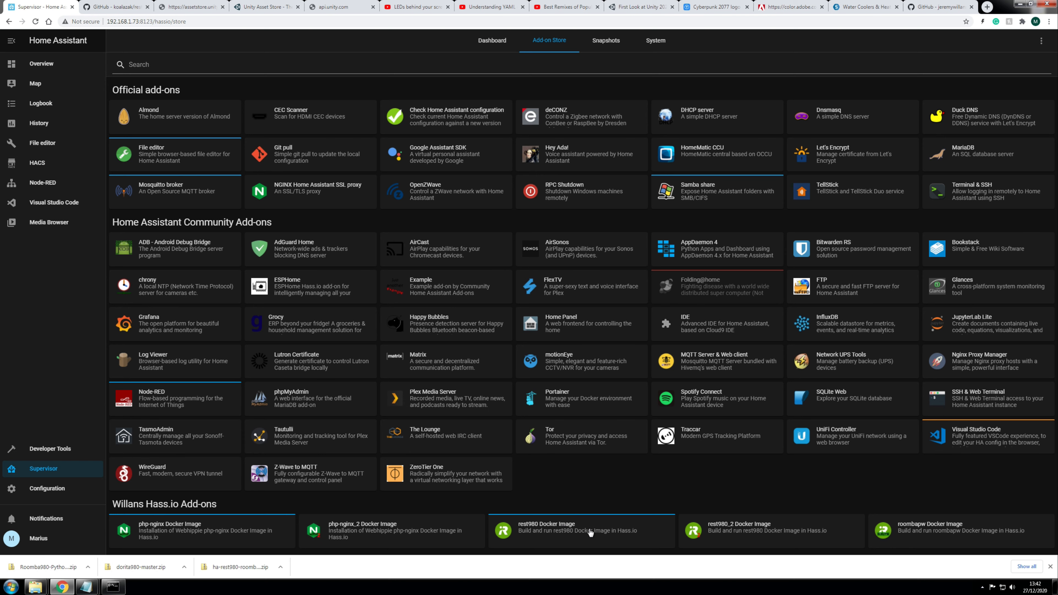
Step: Open the rest980 Docker Image add-on and start it
click(525, 538)
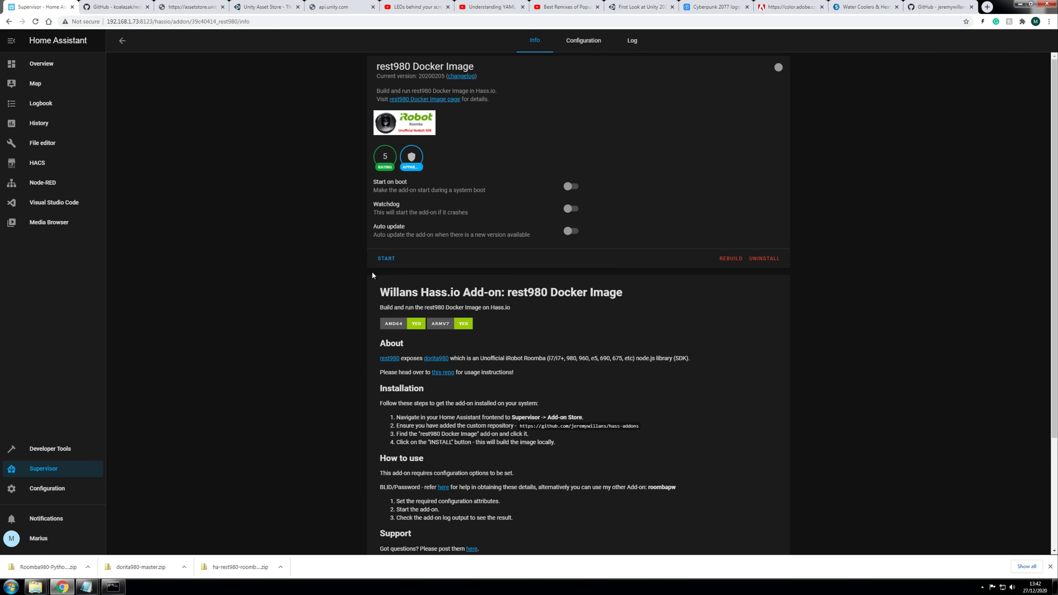
click(387, 259)
Step: Scroll the ha-rest980-roomba README, view its example Lovelace UI image, then close it
click(933, 7)
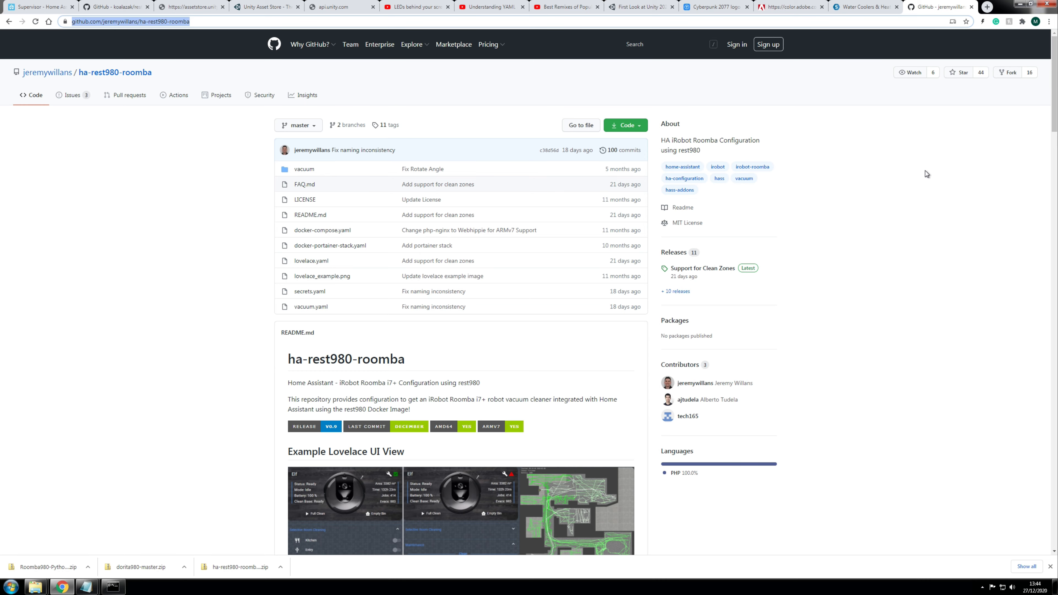
scroll(538, 267, down, 10)
scroll(559, 326, down, 10)
scroll(638, 442, up, 20)
scroll(516, 364, down, 2)
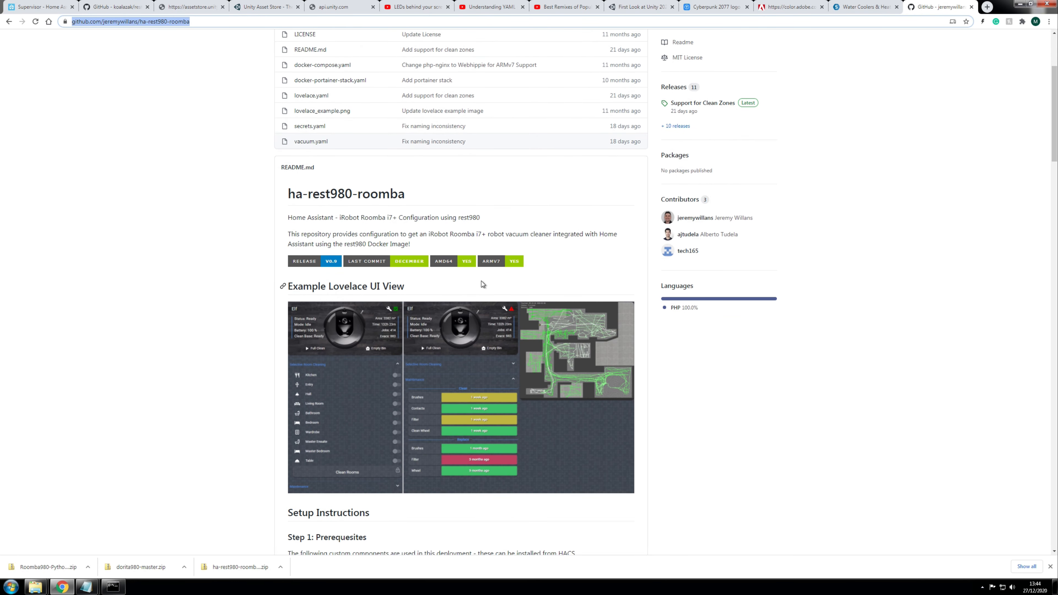
click(609, 347)
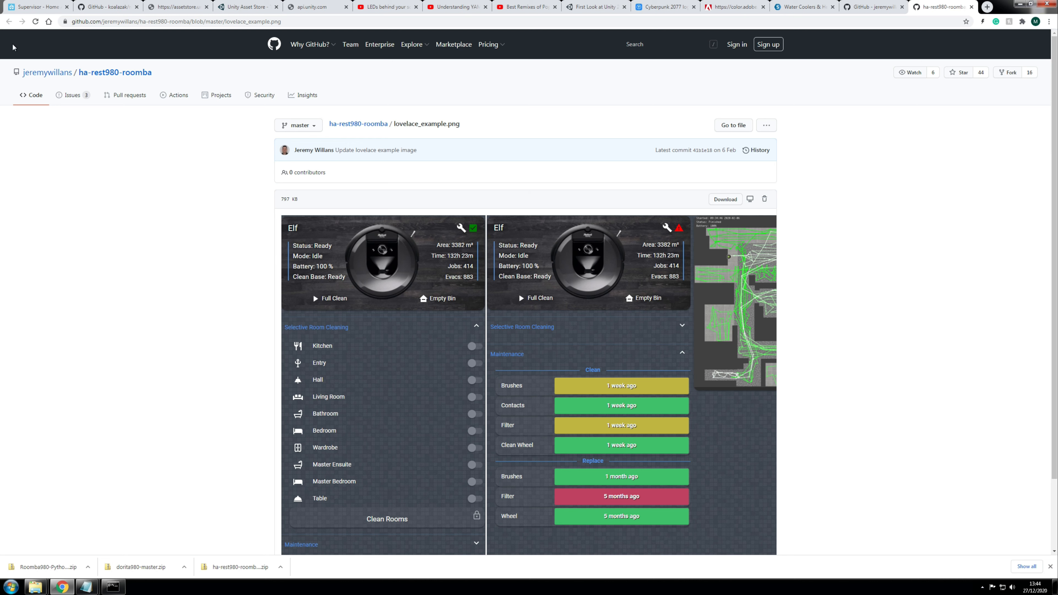
click(971, 7)
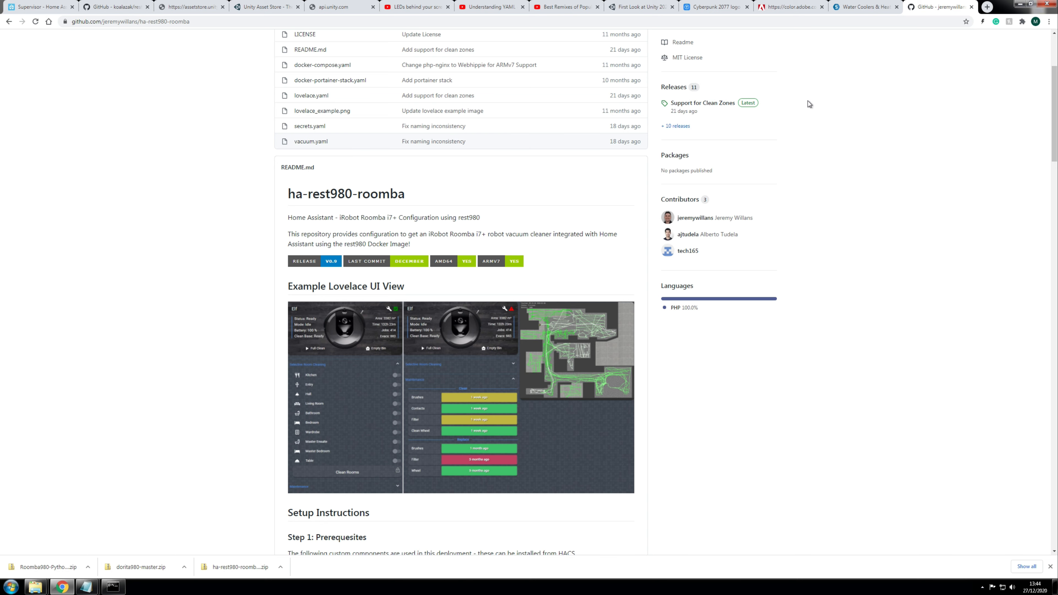
Step: Open the rest980 add-on's Configuration and inspect its BLID and PASSWORD values
click(40, 7)
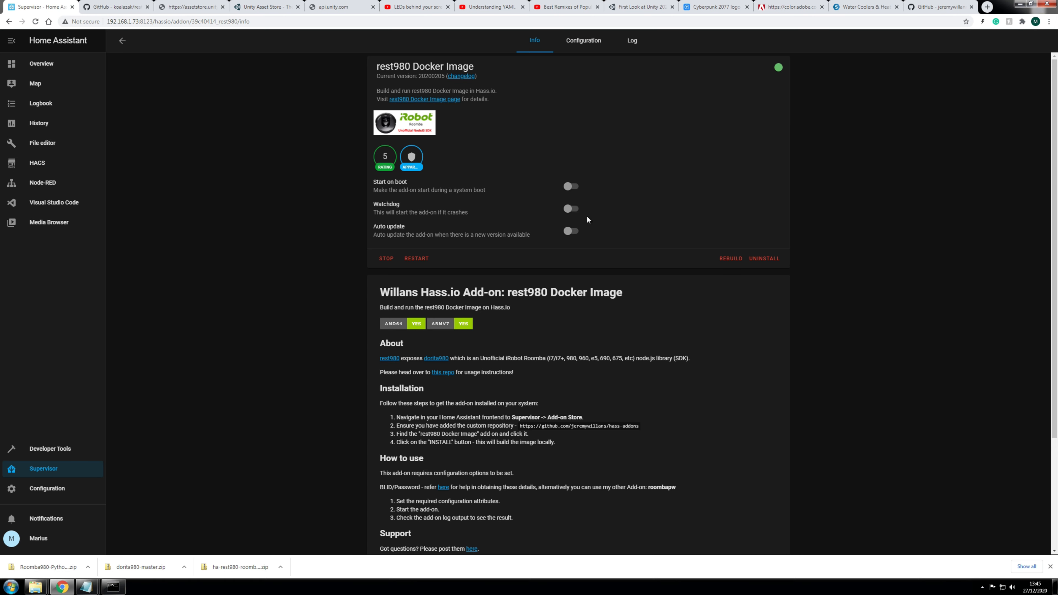
click(583, 42)
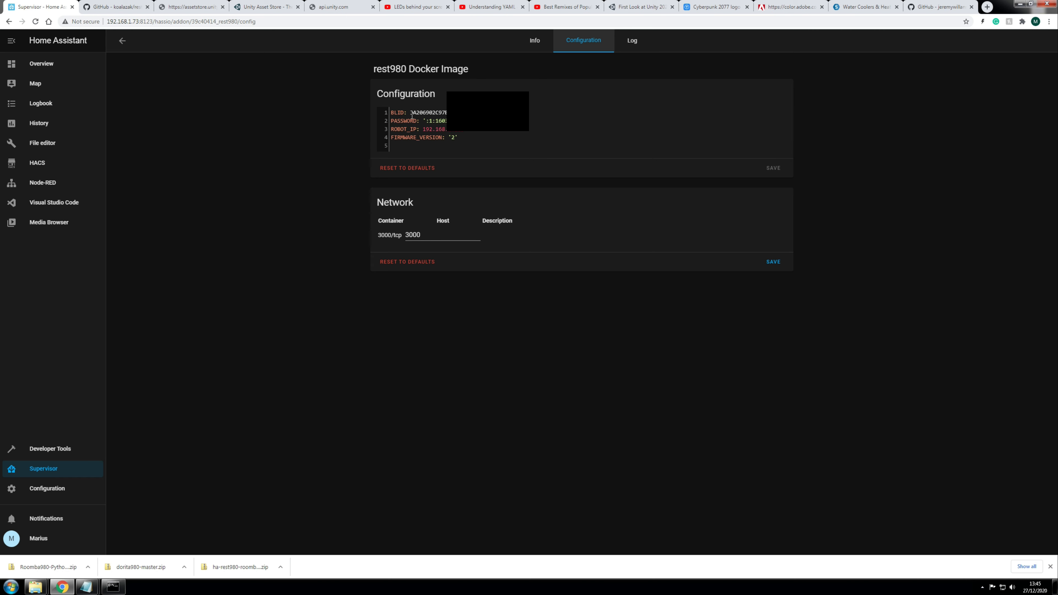
drag(410, 113, 447, 113)
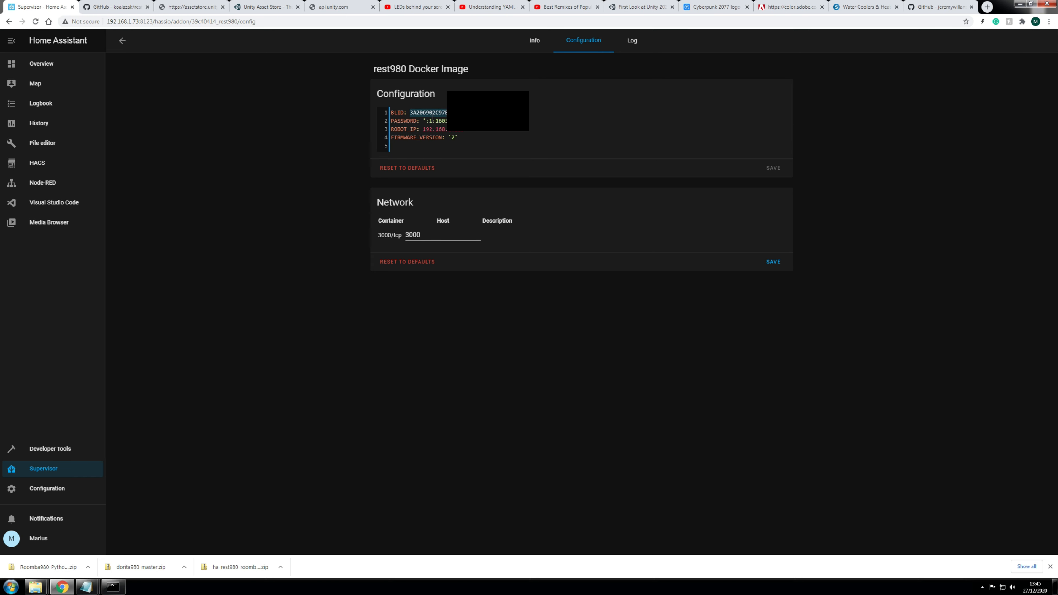
drag(423, 121, 446, 120)
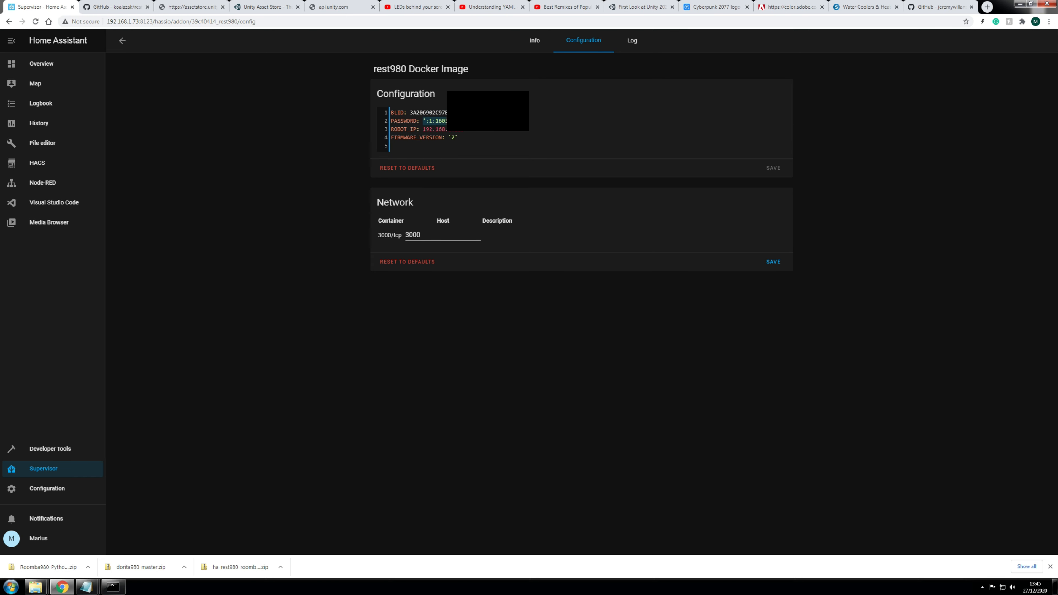
click(533, 119)
click(422, 121)
Step: Check the ROBOT_IP, FIRMWARE_VERSION 2 and the Network host port 3000
drag(468, 133, 421, 127)
click(464, 138)
double_click(453, 138)
click(467, 164)
drag(403, 235, 422, 233)
click(457, 336)
drag(422, 234, 408, 235)
Step: Scroll the README to Step 5: Get Room Details and select its /api/local/info/state URL
click(513, 296)
click(938, 7)
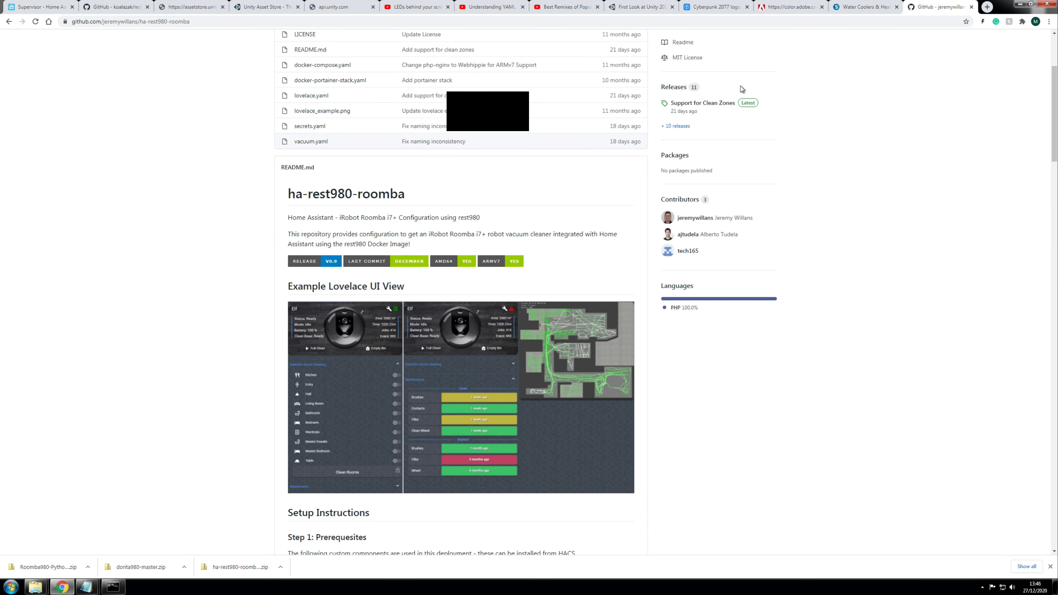
scroll(457, 173, up, 3)
scroll(458, 229, down, 10)
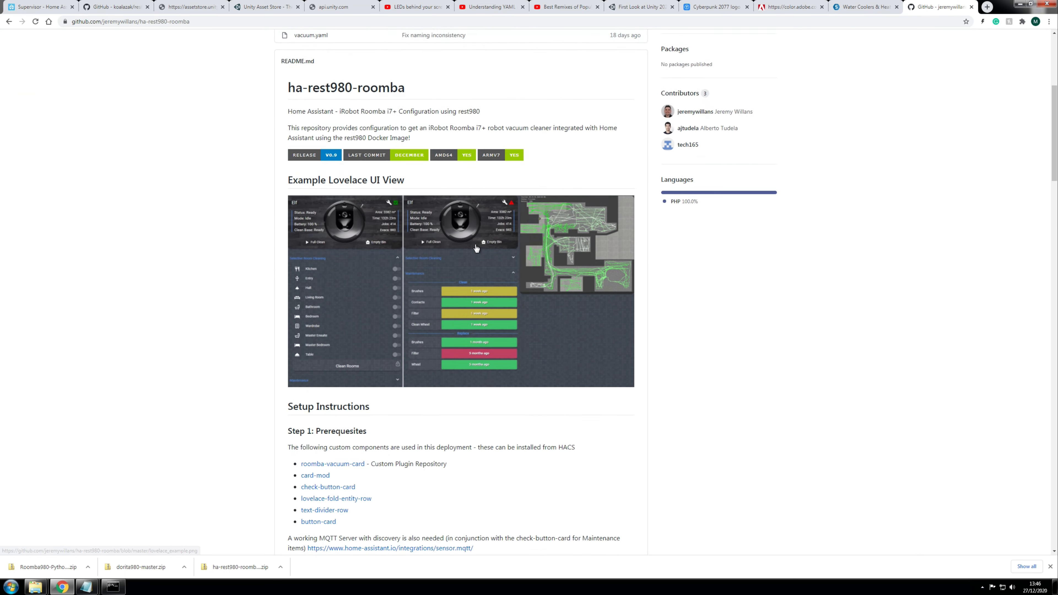
scroll(458, 229, down, 10)
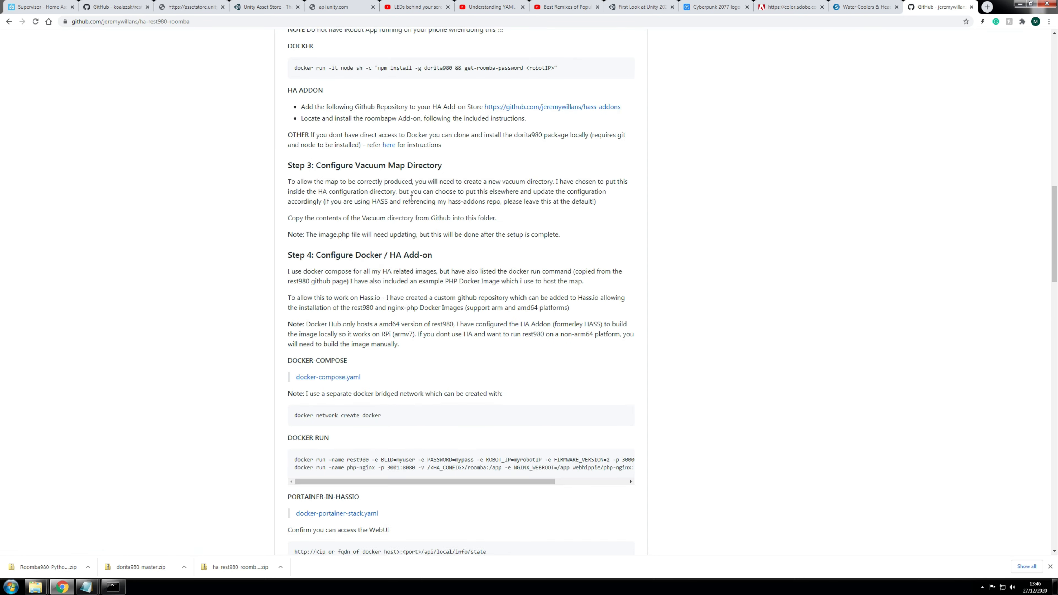
scroll(412, 198, down, 7)
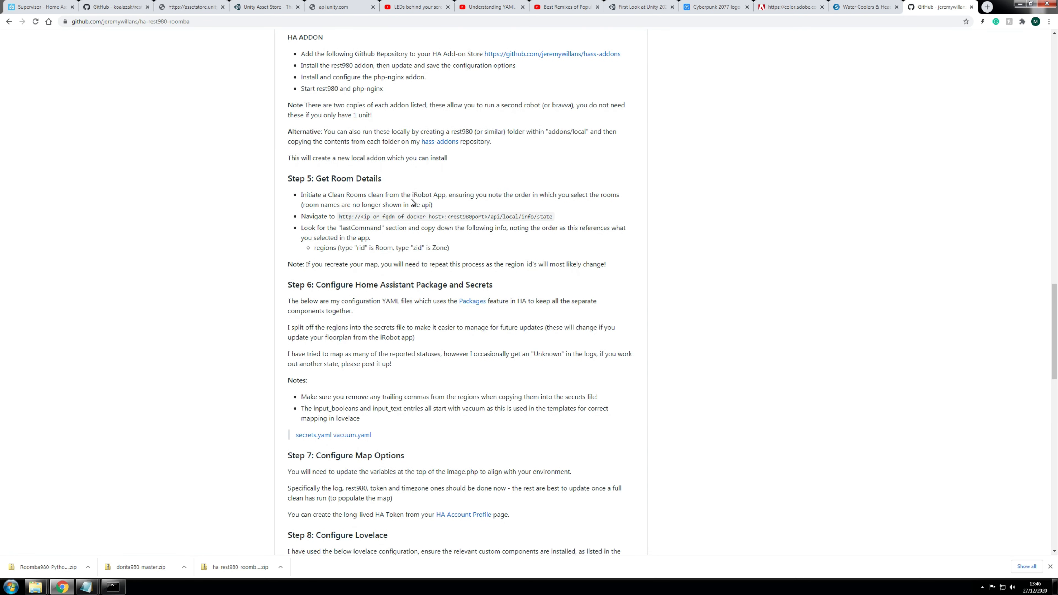
drag(305, 179, 397, 178)
drag(288, 180, 396, 180)
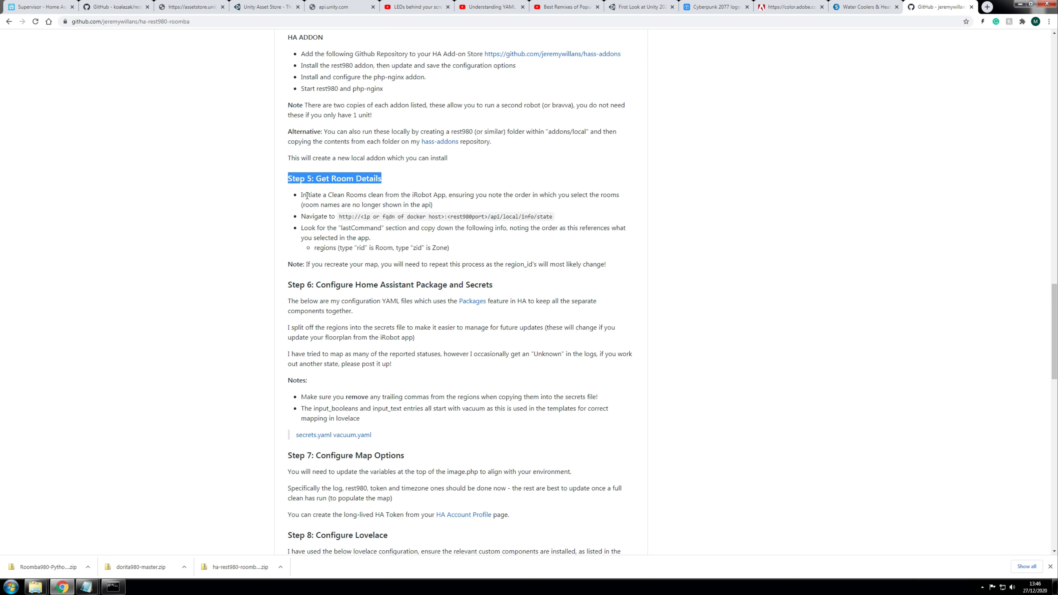
drag(327, 195, 446, 194)
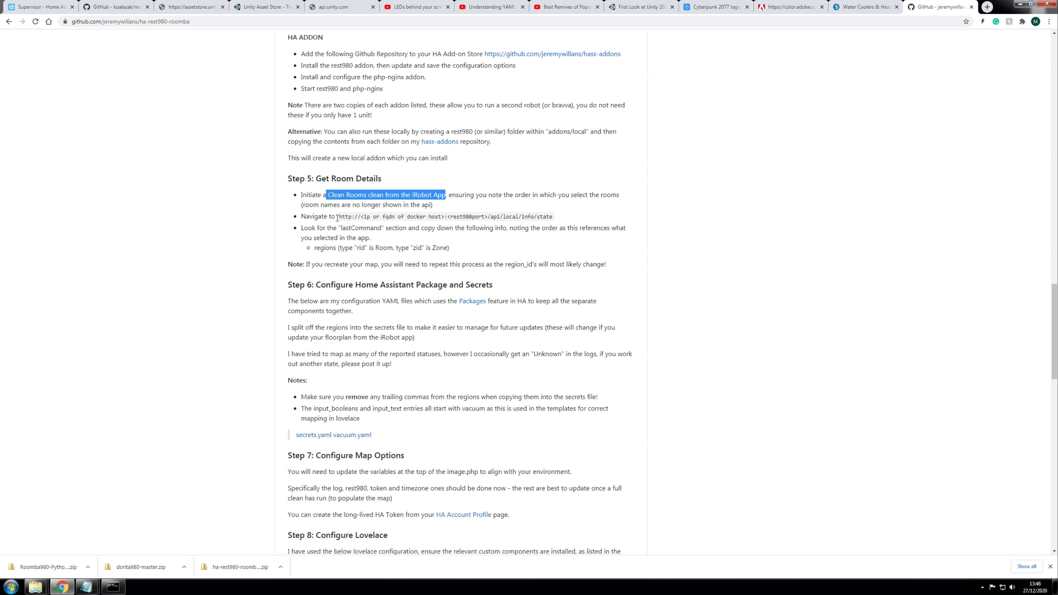
drag(338, 217, 546, 222)
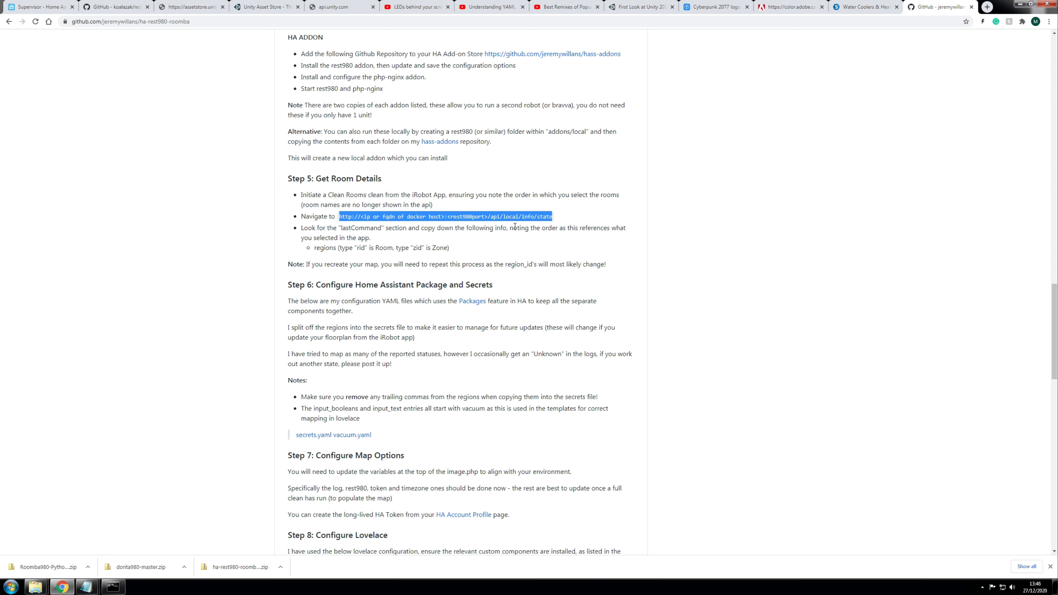
click(862, 21)
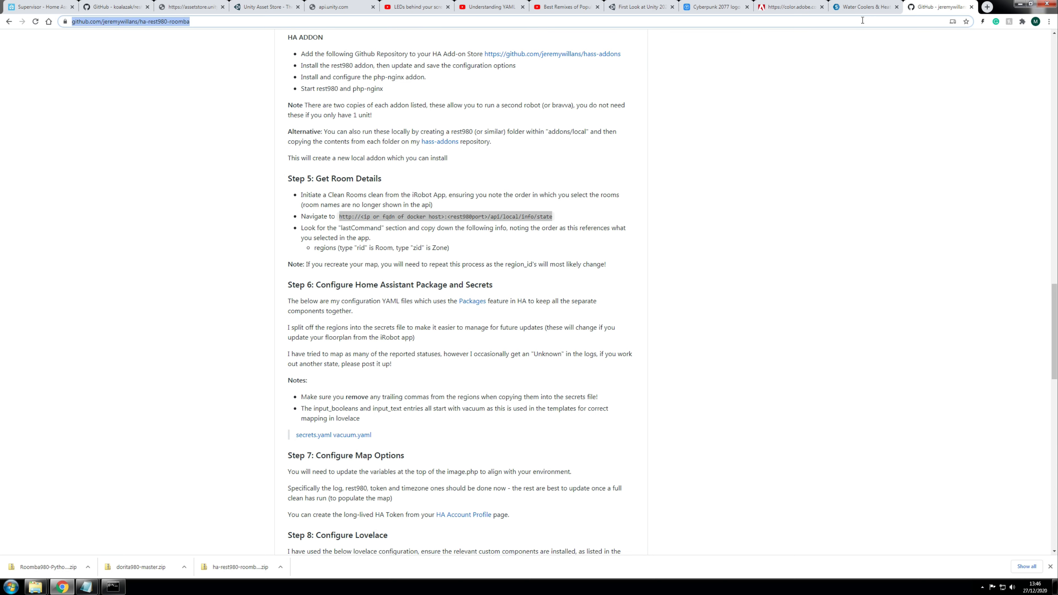
Step: Copy the host IP 192.168.1.73 from the rest980 add-on page, then return to the ha-rest980-roomba README
click(42, 7)
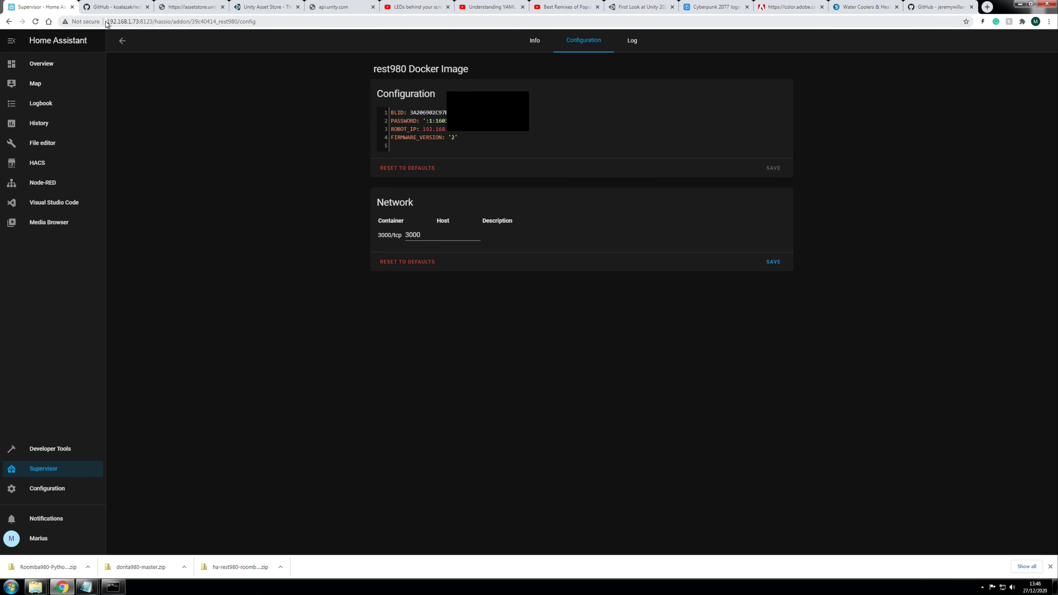
drag(108, 21, 139, 21)
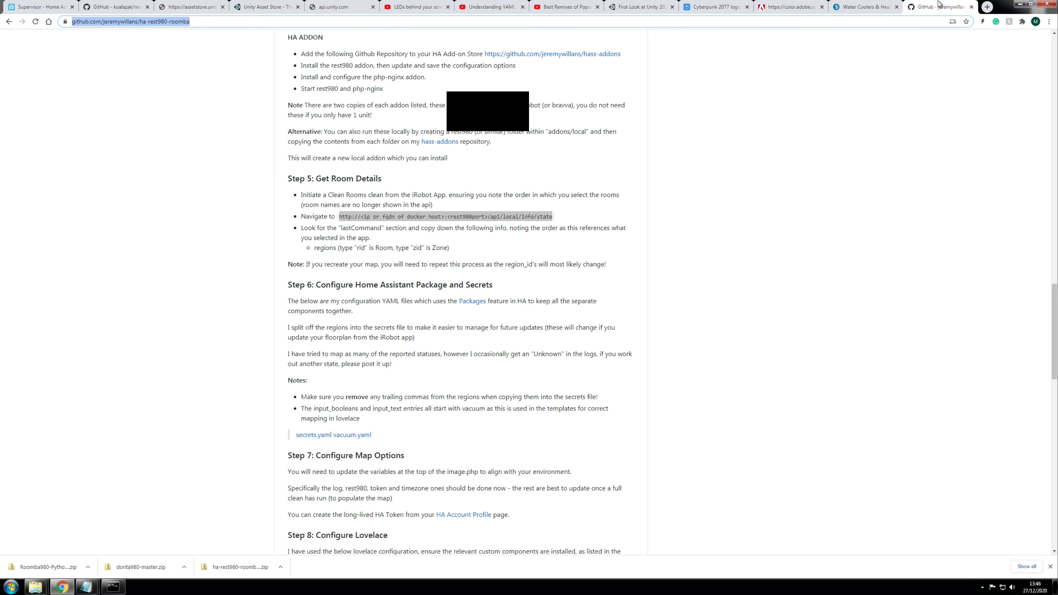
click(939, 7)
click(41, 7)
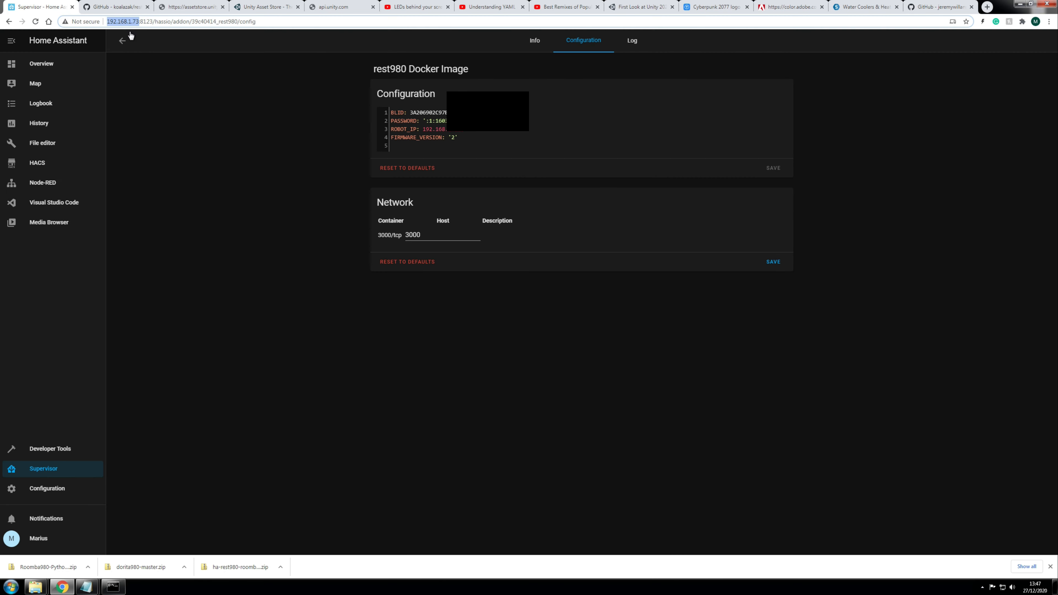
right_click(123, 25)
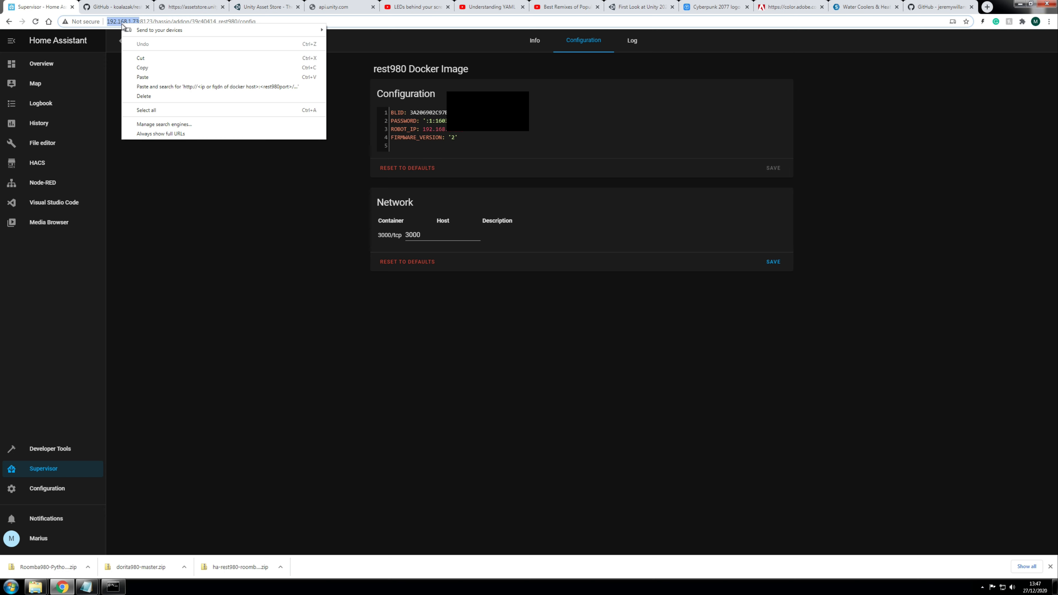
click(144, 68)
click(939, 7)
click(419, 22)
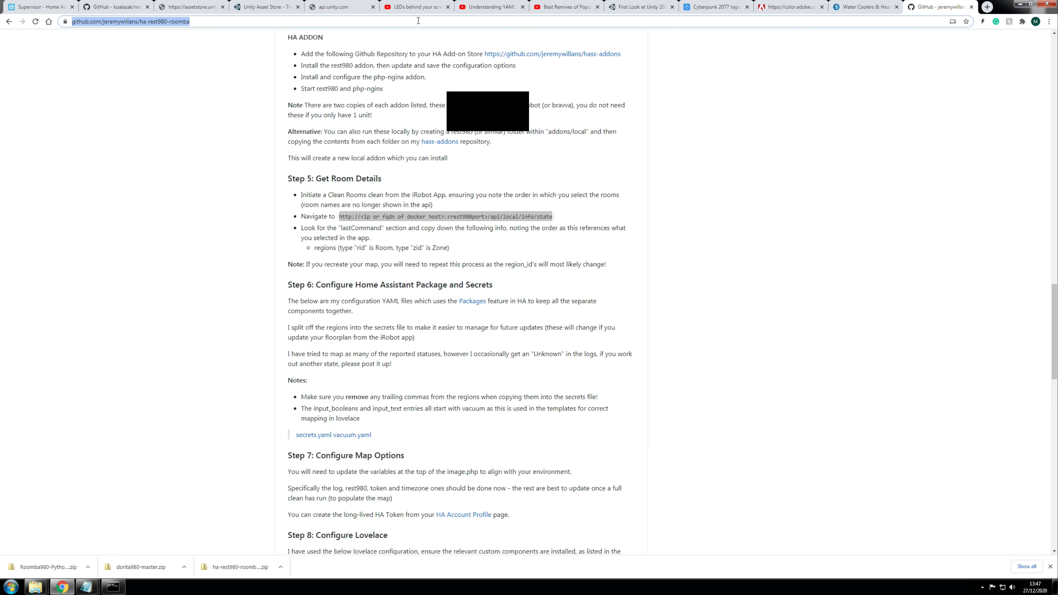
key(ctrl+v)
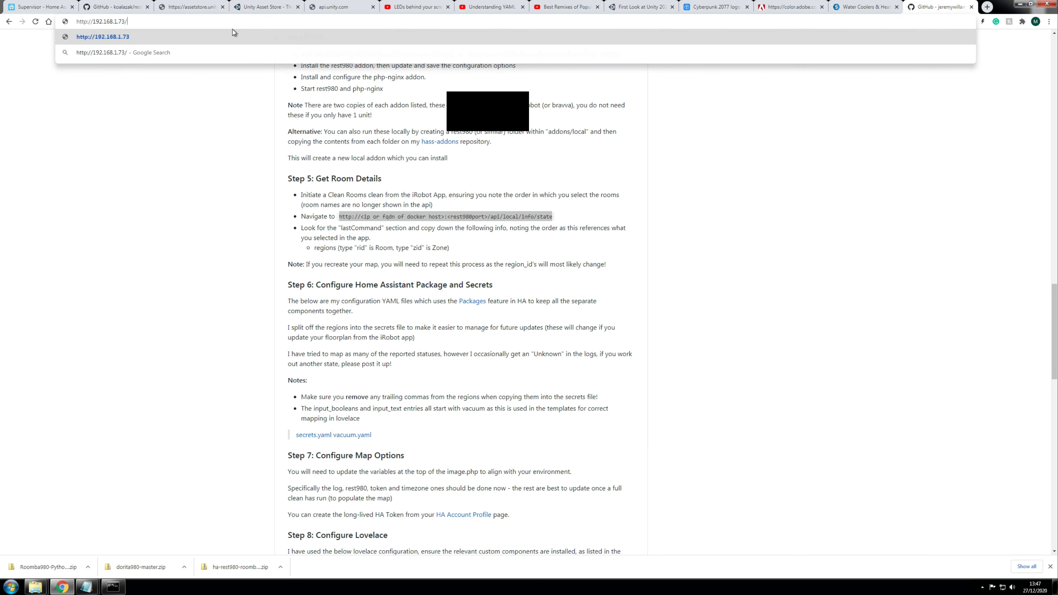
key(Return)
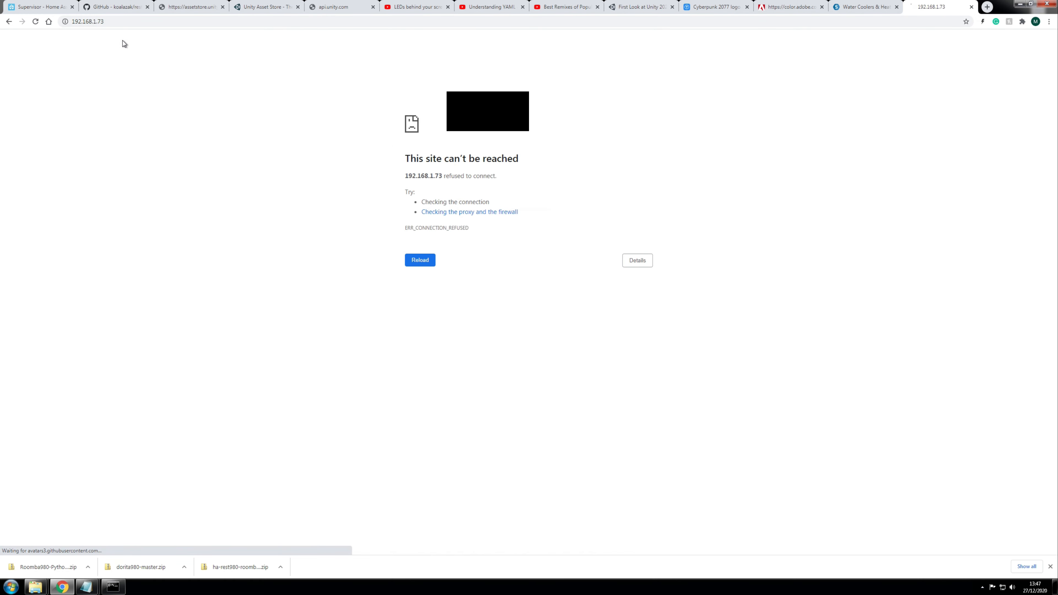
click(120, 21)
key(Return)
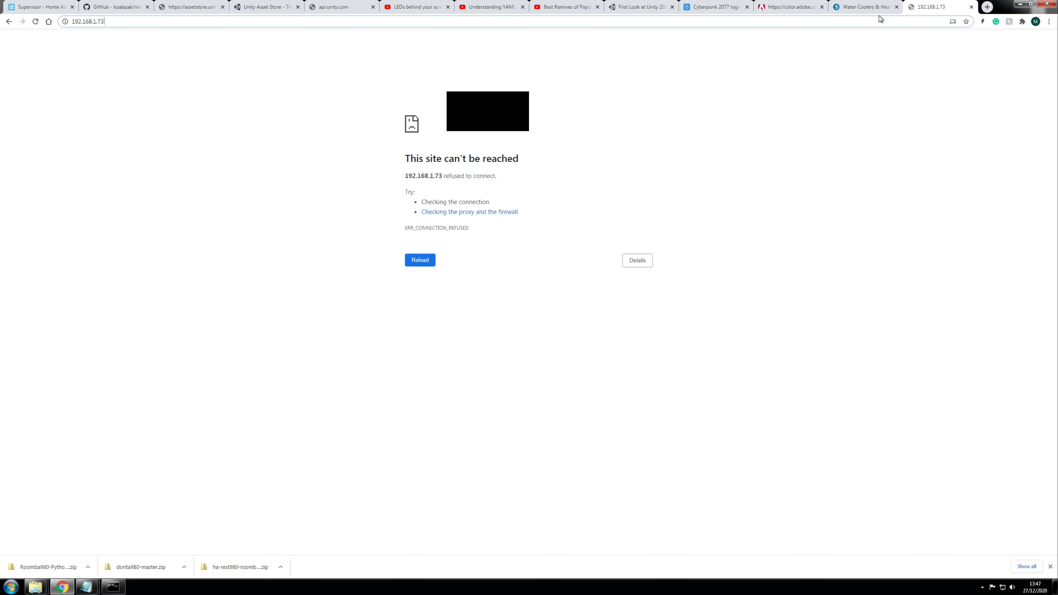
click(871, 7)
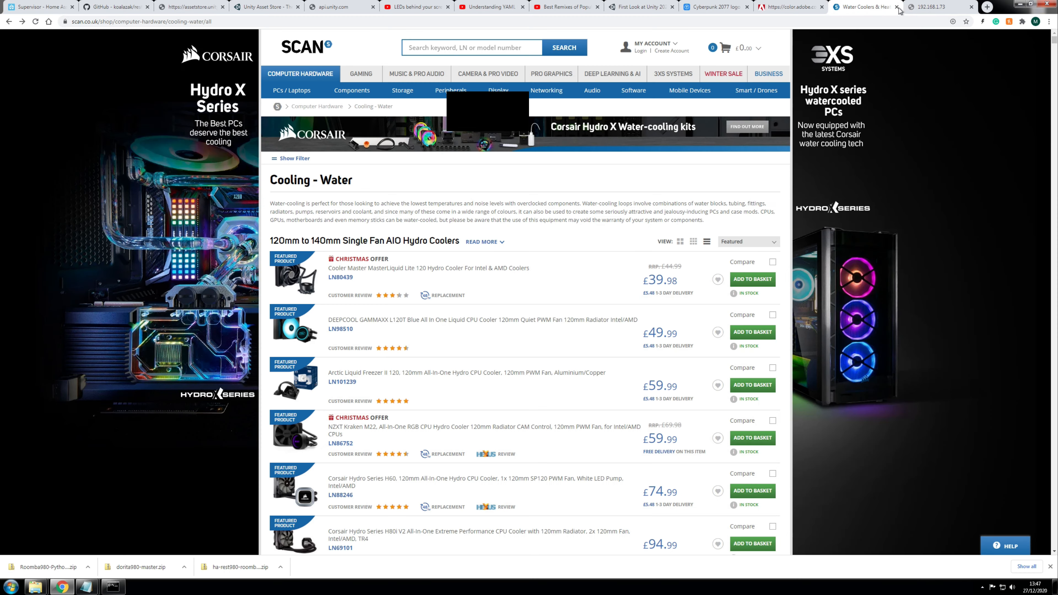
click(933, 5)
click(29, 6)
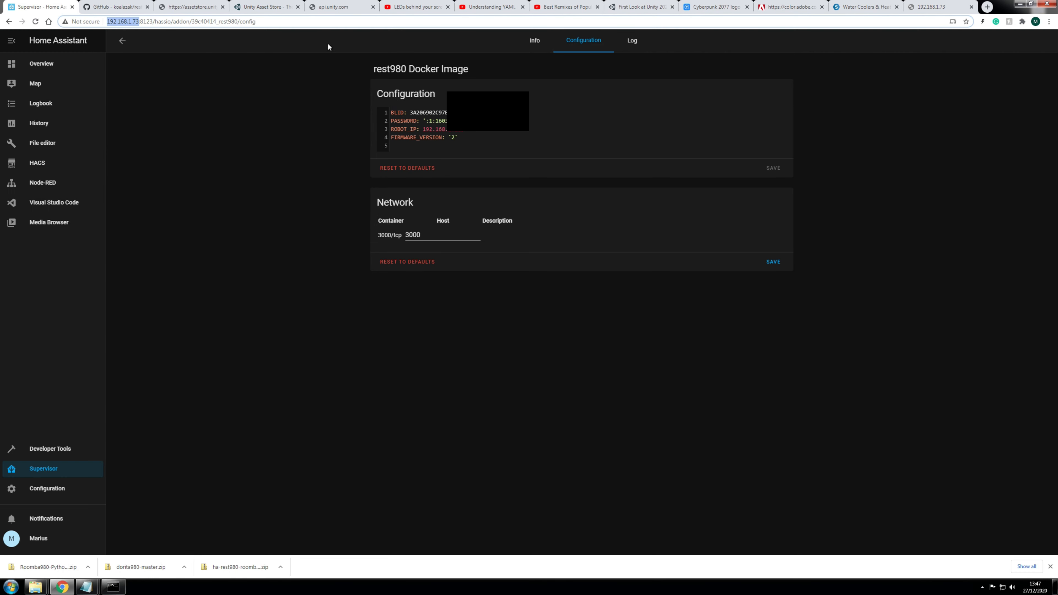
click(940, 6)
key(alt+Left)
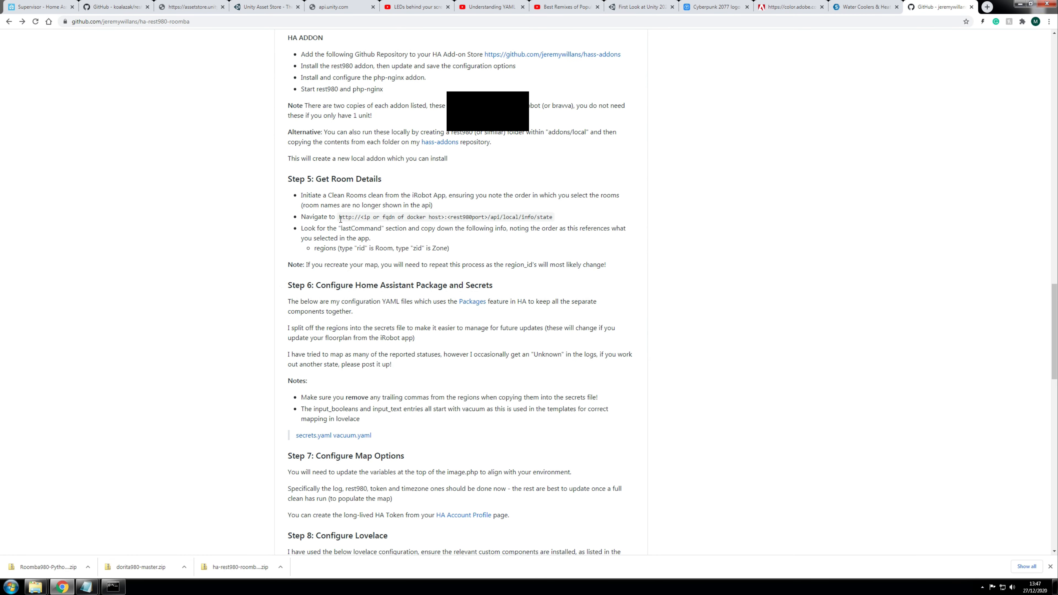
Step: Paste the Step 5 info/state API URL into the address bar with host 192.168.1.73
drag(338, 217, 562, 221)
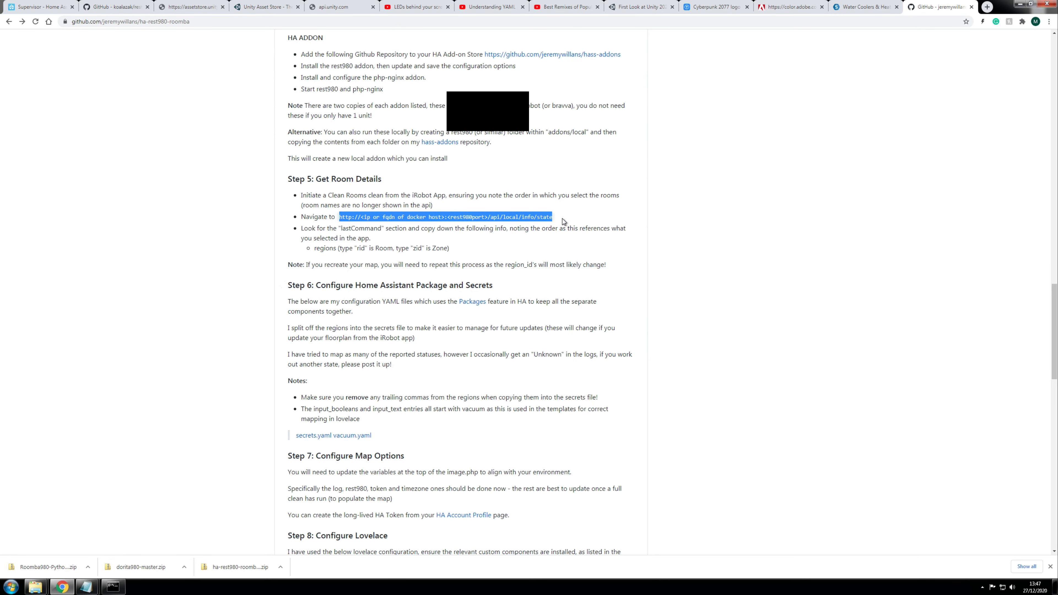
key(ctrl+c)
click(201, 26)
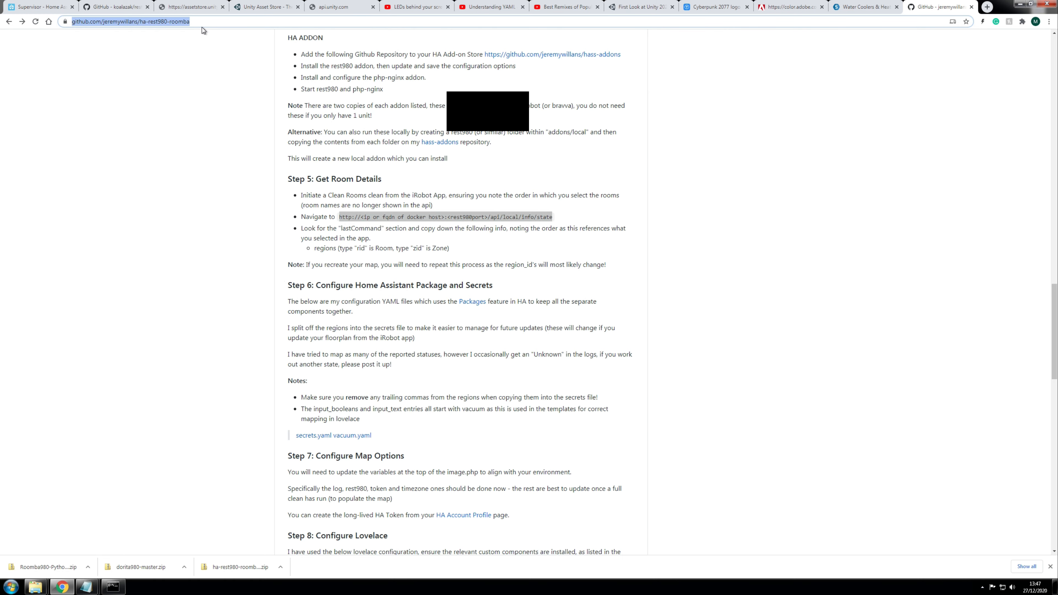
key(ctrl+v)
drag(164, 21, 87, 23)
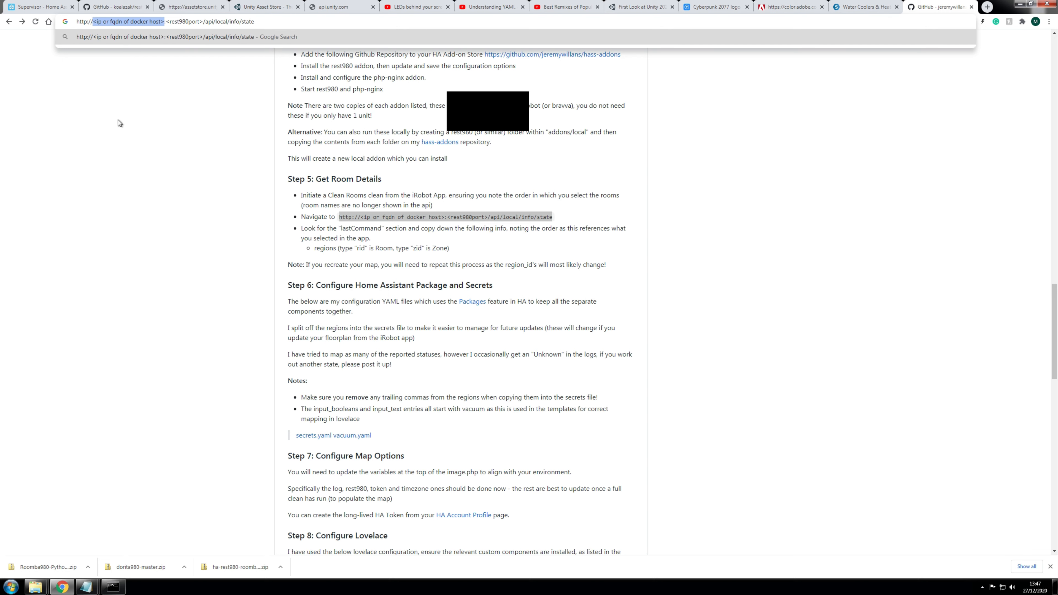
text(192.168.1.7)
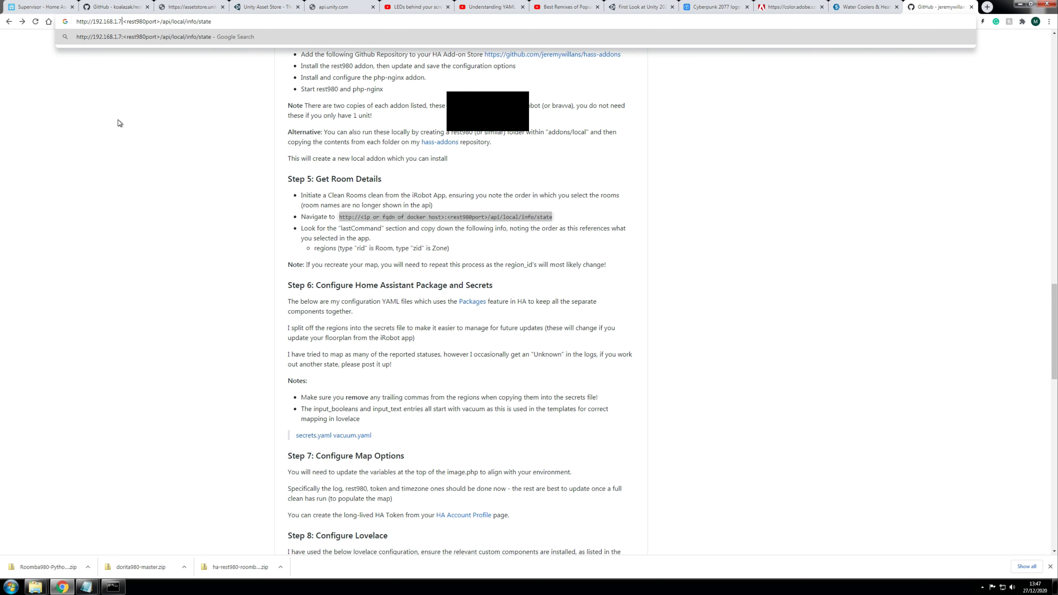
text(3)
Step: Check the add-on details in Home Assistant, then select the <rest980port> placeholder in the address
click(45, 6)
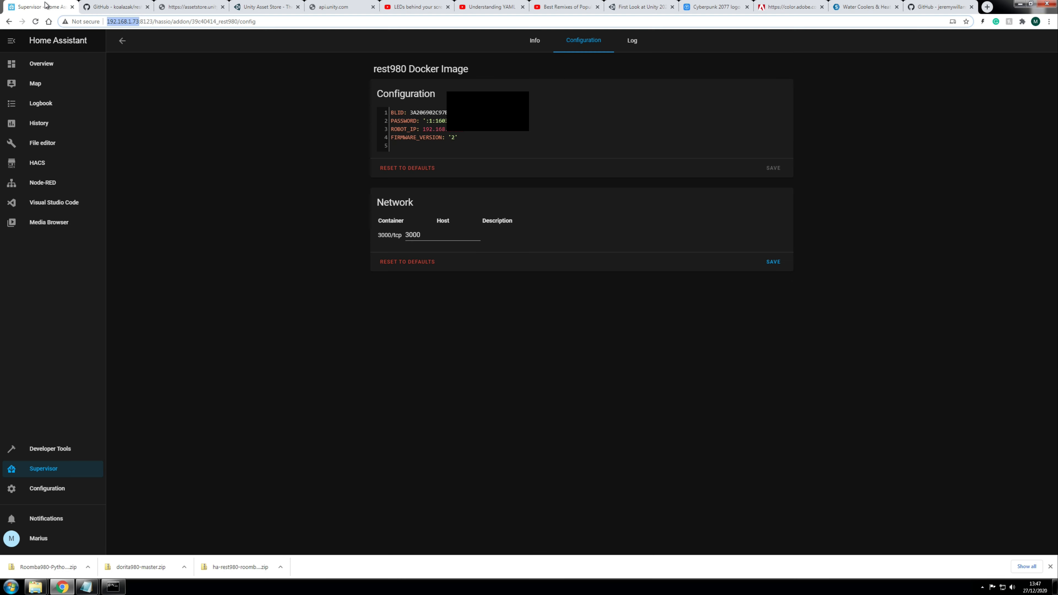
click(113, 6)
click(921, 7)
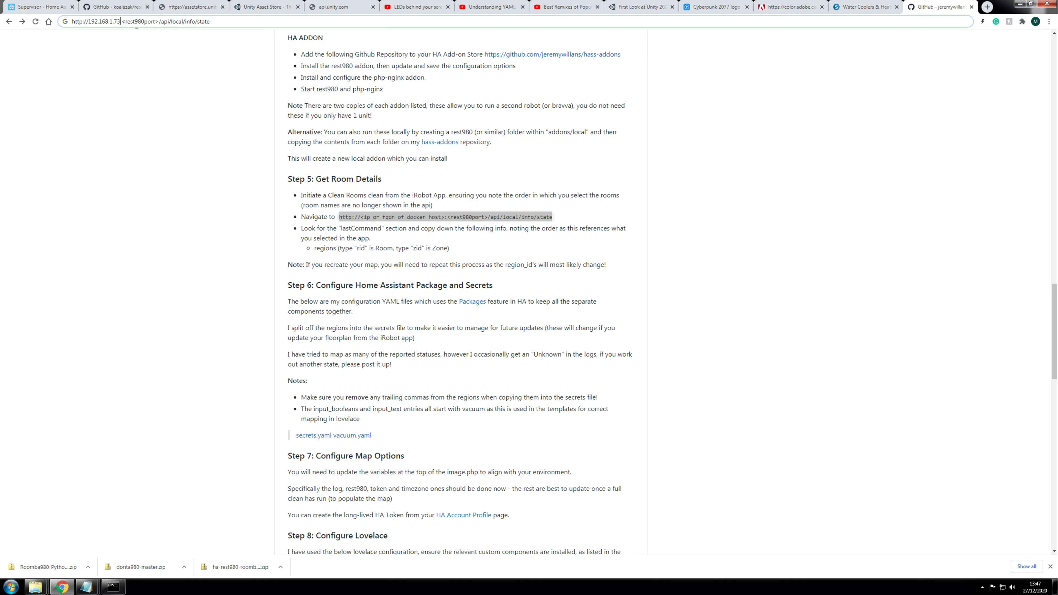
drag(158, 21, 123, 23)
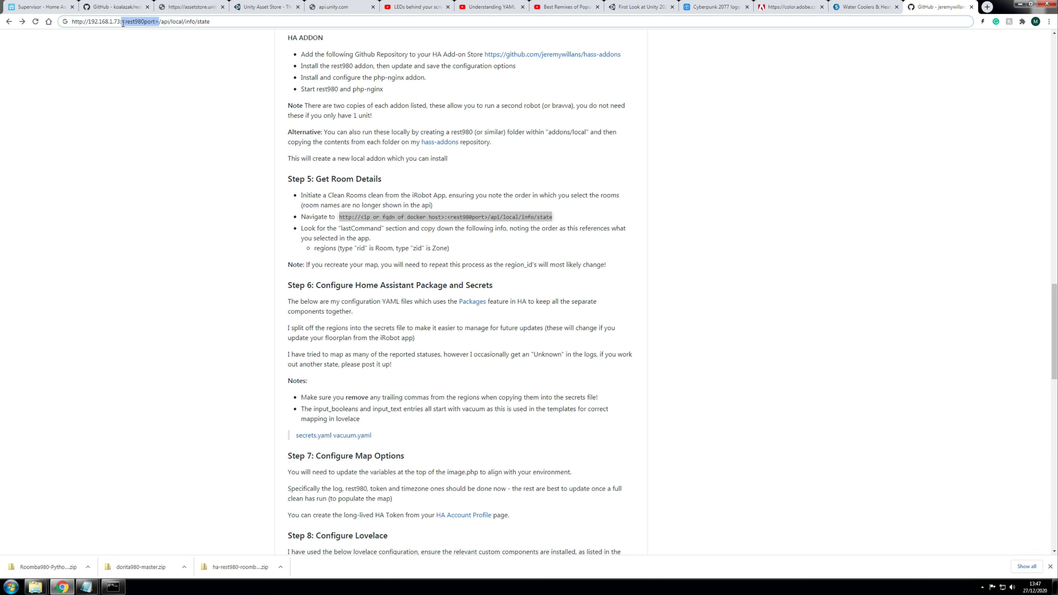
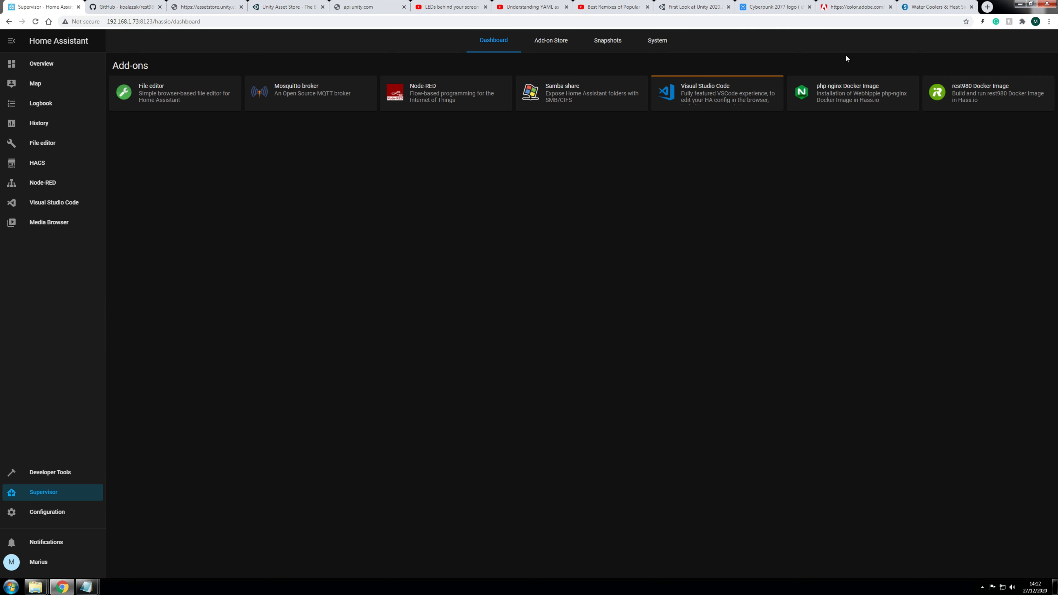
click(826, 93)
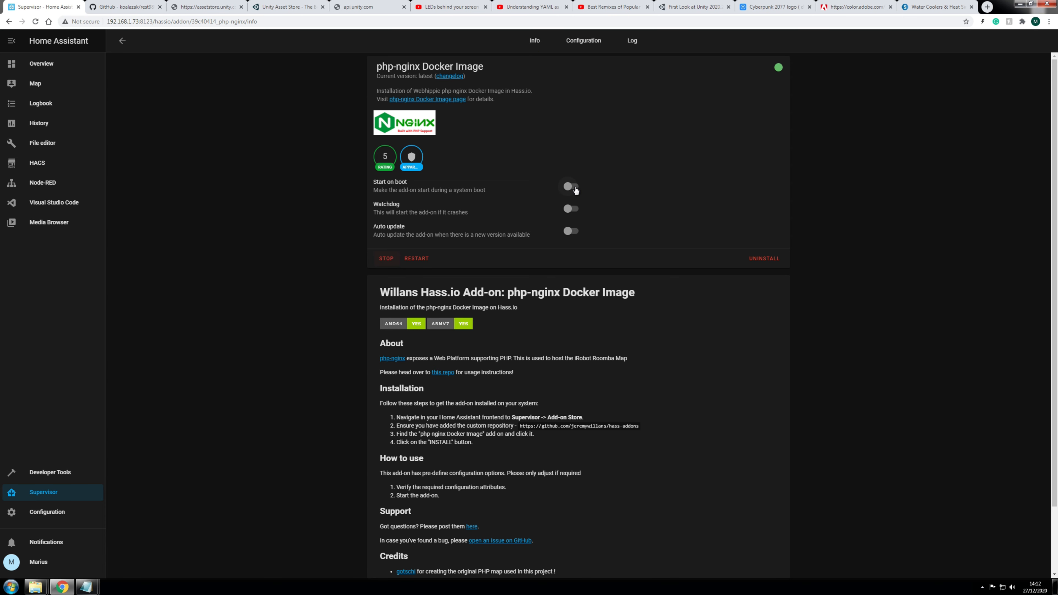
click(122, 40)
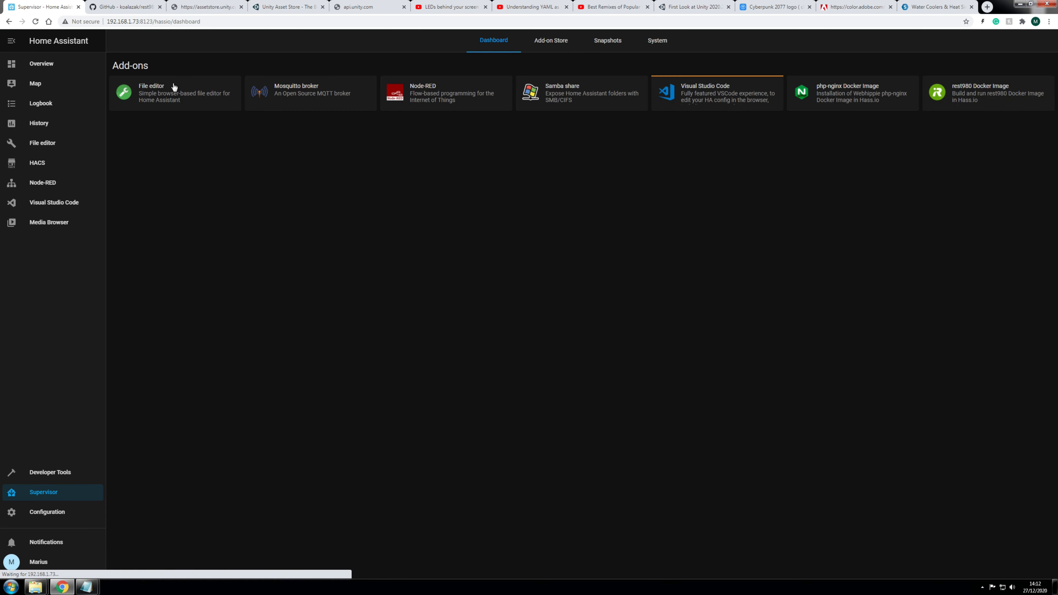
click(35, 21)
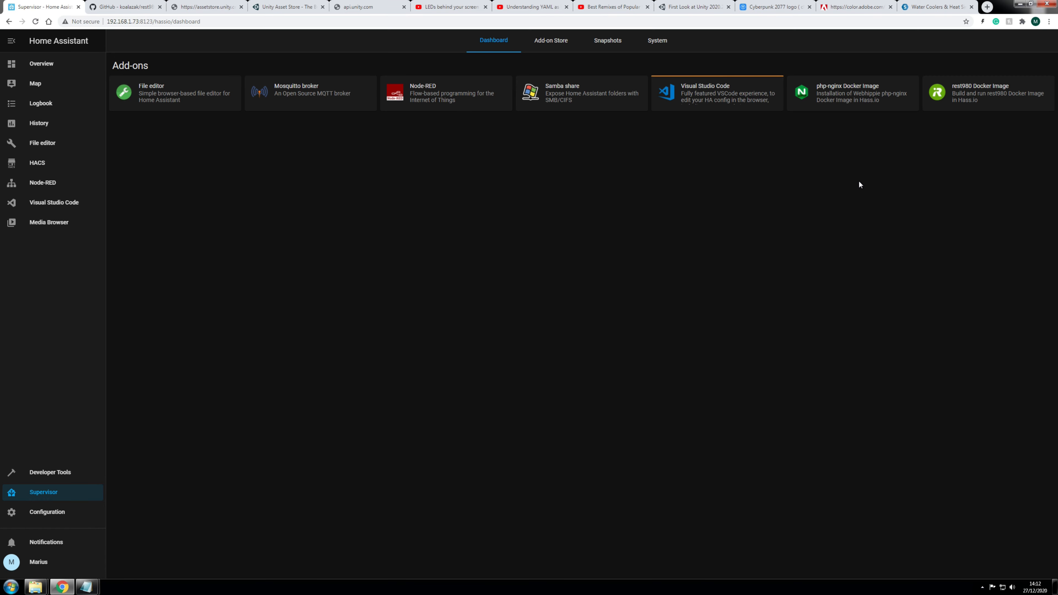
click(36, 21)
Step: Load 192.168.1.73:3000/api/local/info/state in a new tab and highlight the lastCommand JSON entry
click(990, 8)
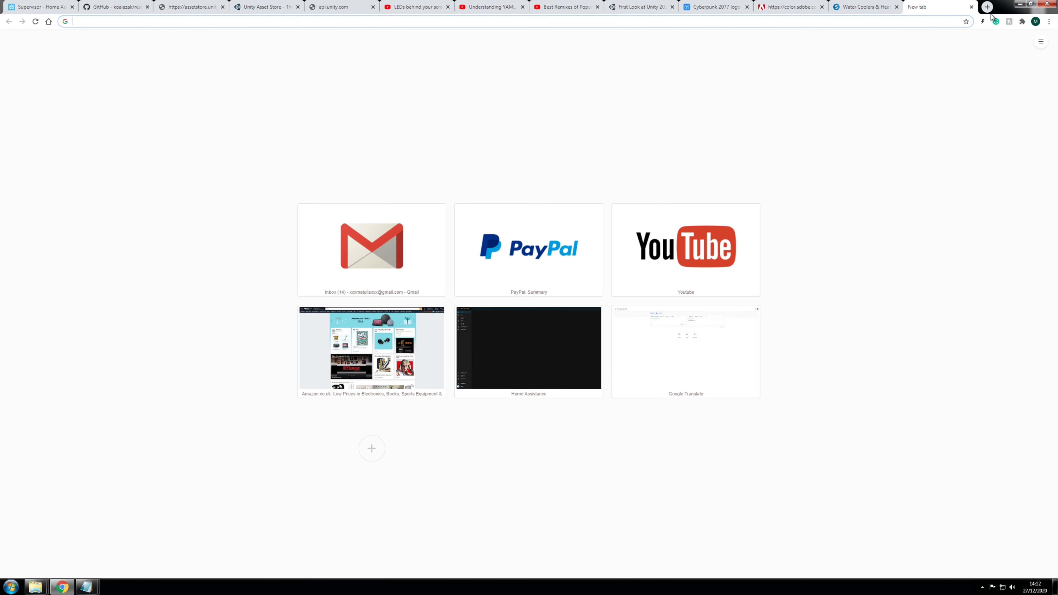
text(192.168.1.82:8090)
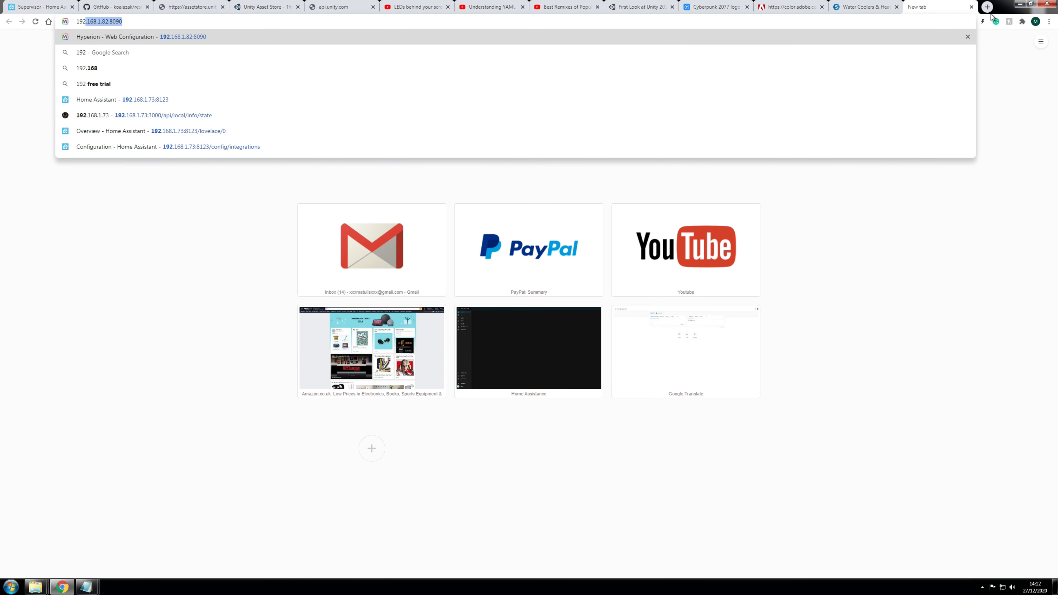
key(Return)
text(.168.1.)
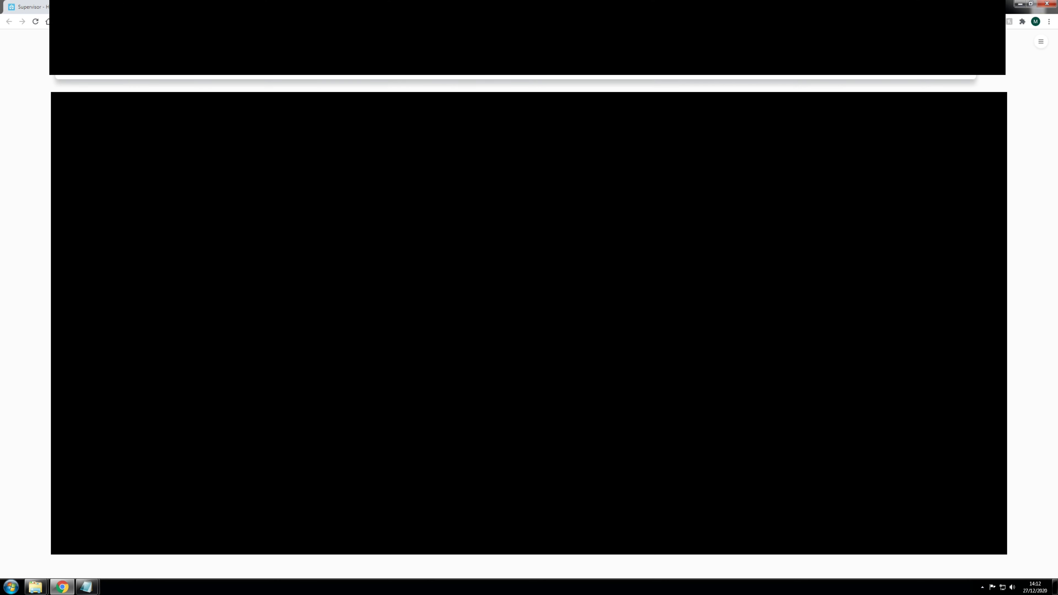
text(73:3000)
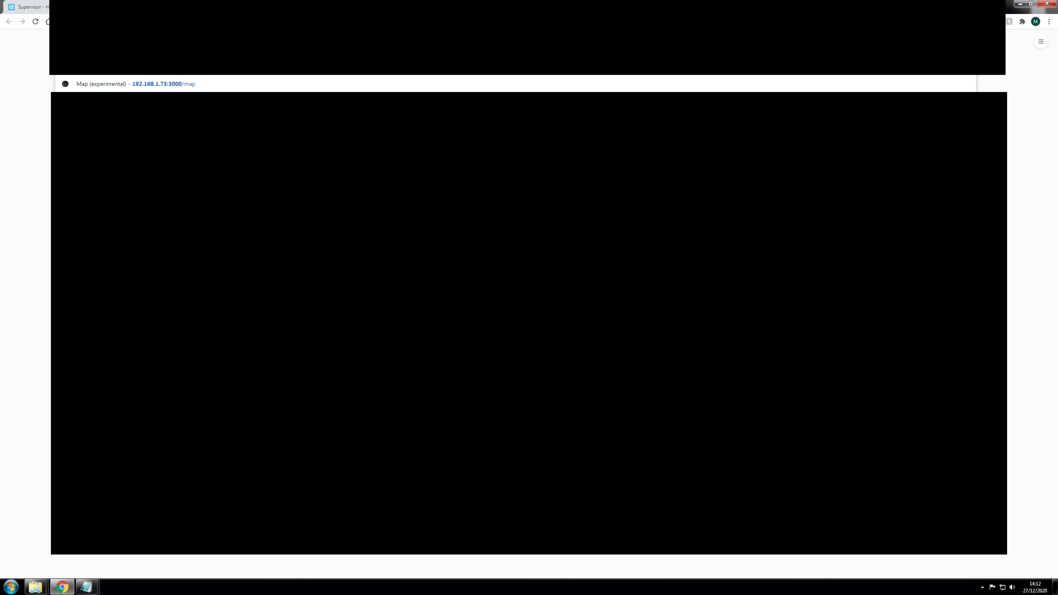
key(Return)
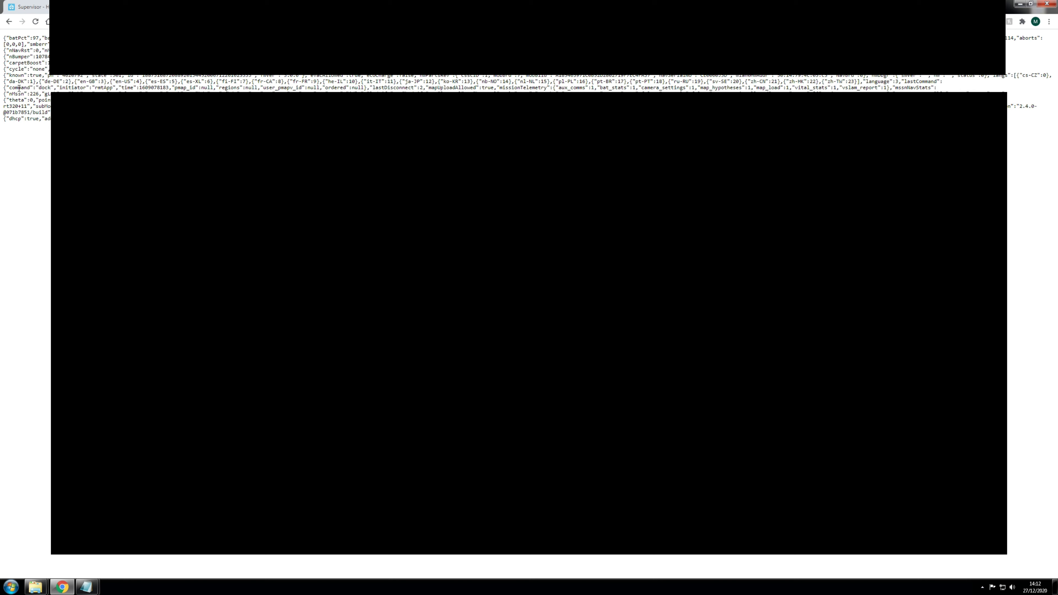
drag(9, 87, 393, 87)
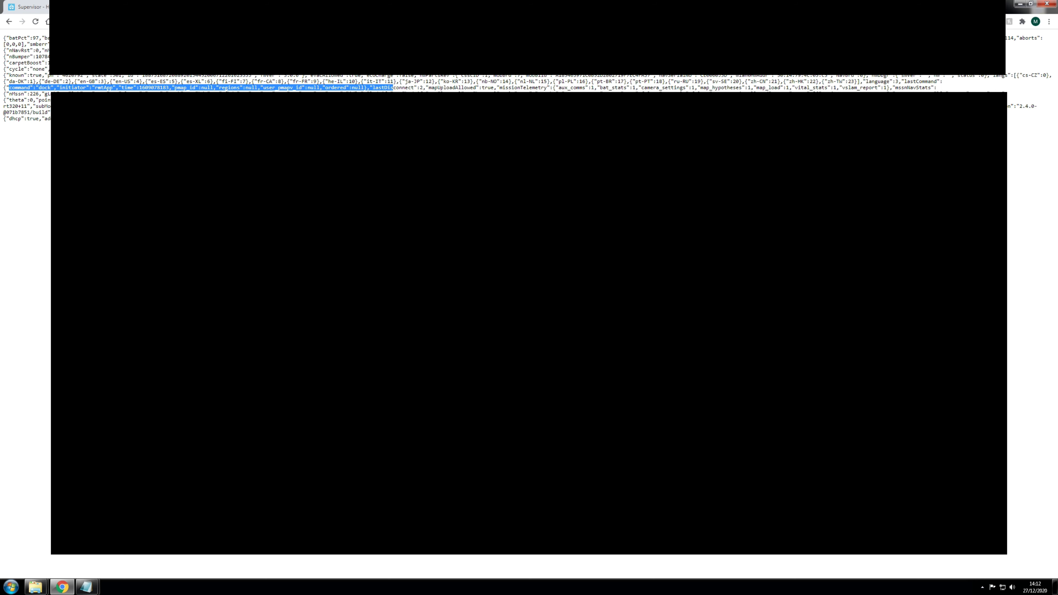
click(39, 7)
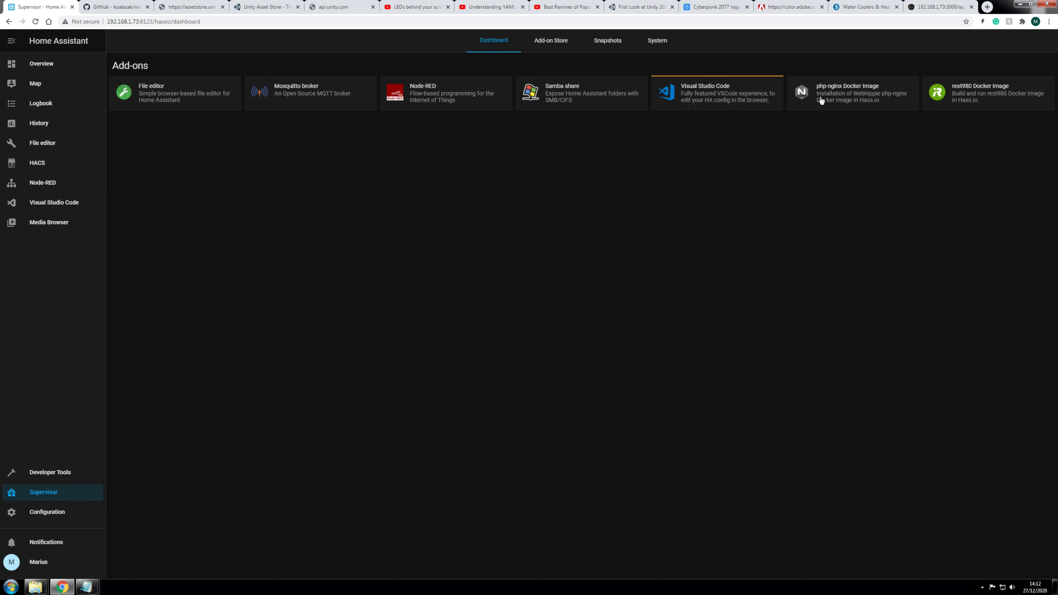
Step: Review the rest980 add-on details, then switch to the Node-RED editor
click(960, 94)
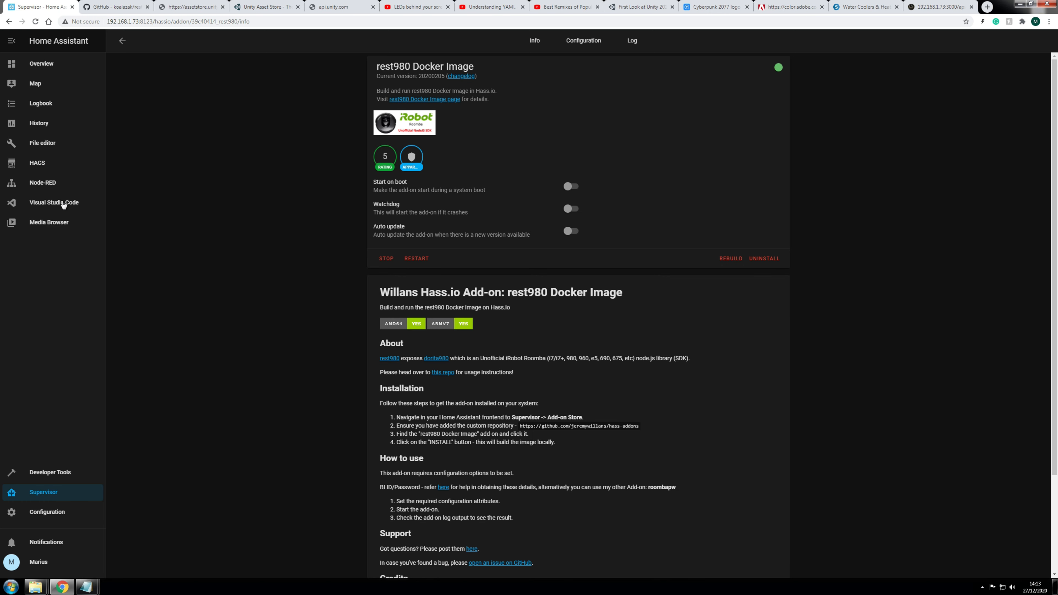
click(43, 186)
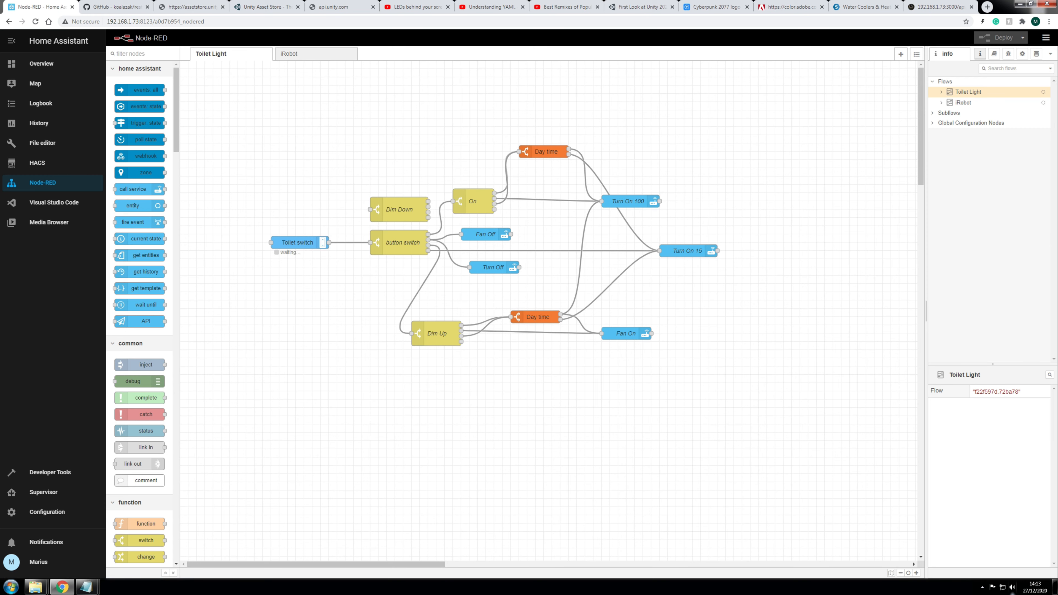
Step: Add a new empty Node-RED flow tab and rename it iRobot2
click(916, 573)
click(916, 573)
drag(581, 432, 629, 424)
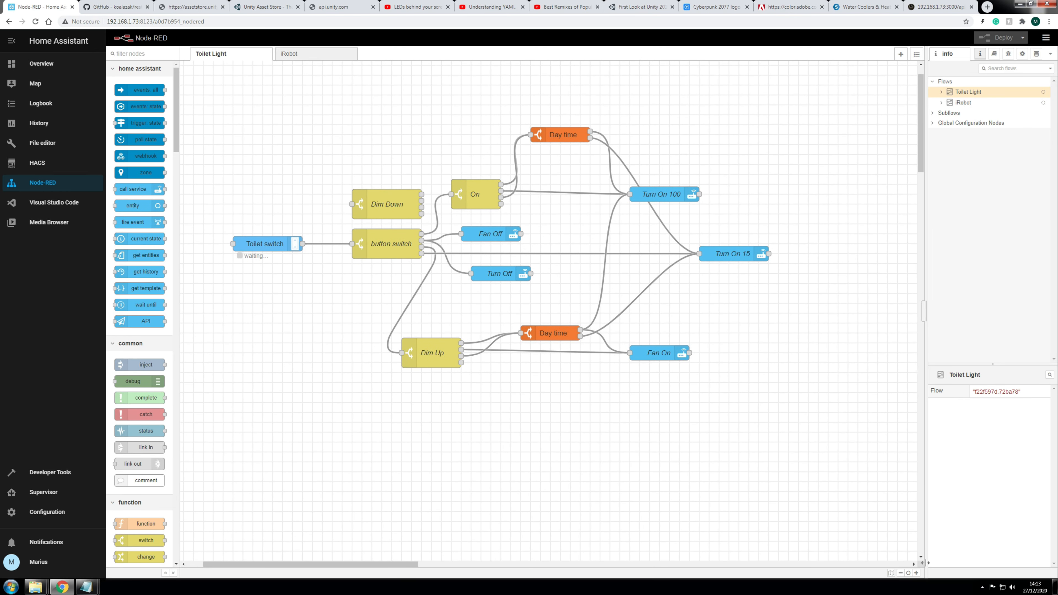
click(916, 573)
click(916, 573)
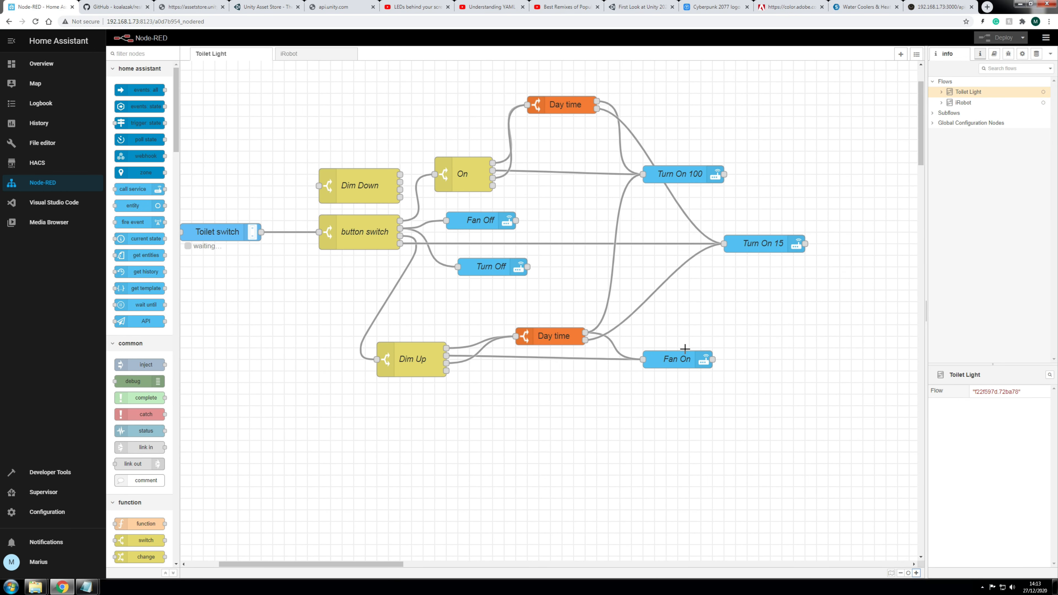
click(901, 54)
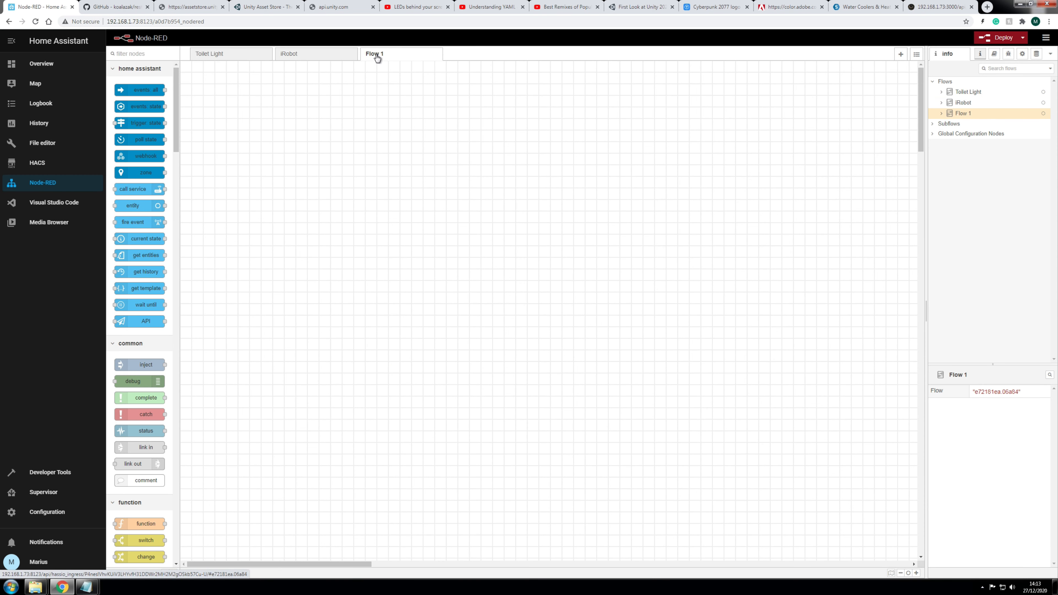
double_click(376, 58)
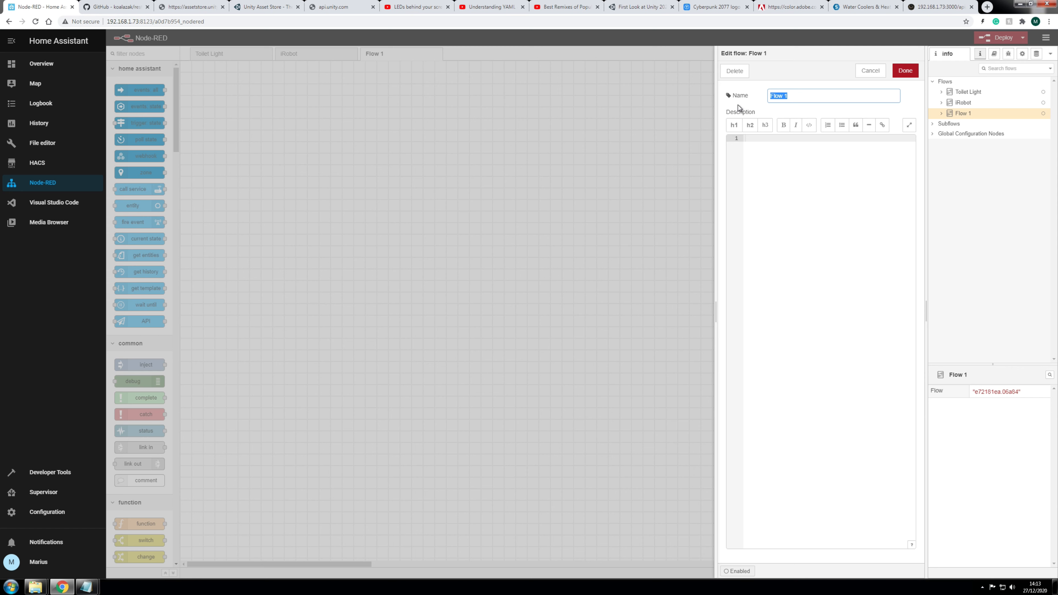
text(iRobot2)
click(905, 71)
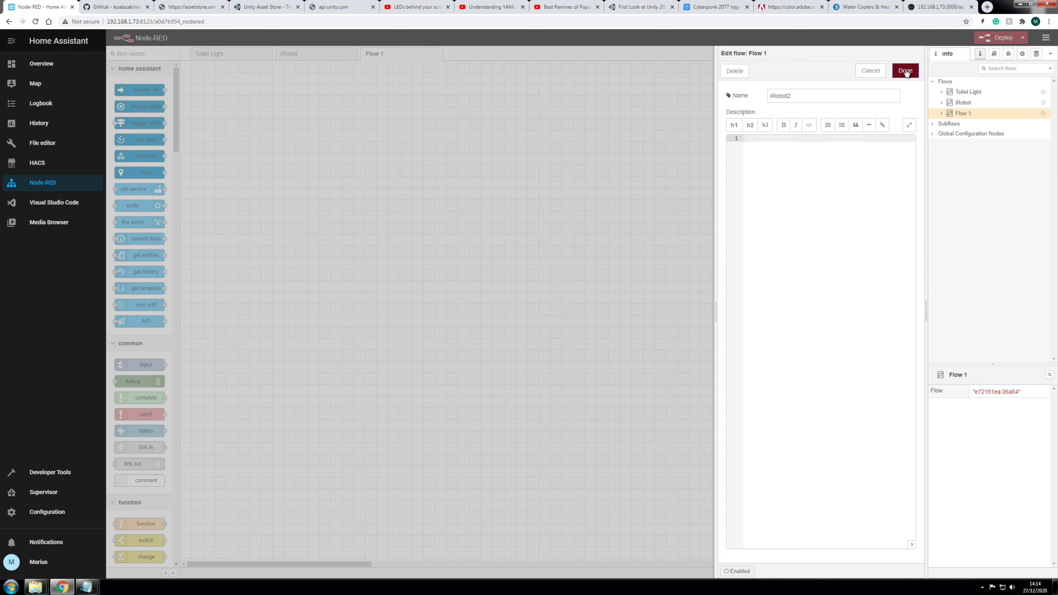
ctrl+click(38, 68)
Step: Move the Home Assistant overview into its own window and go to Configuration
drag(90, 7, 1057, 125)
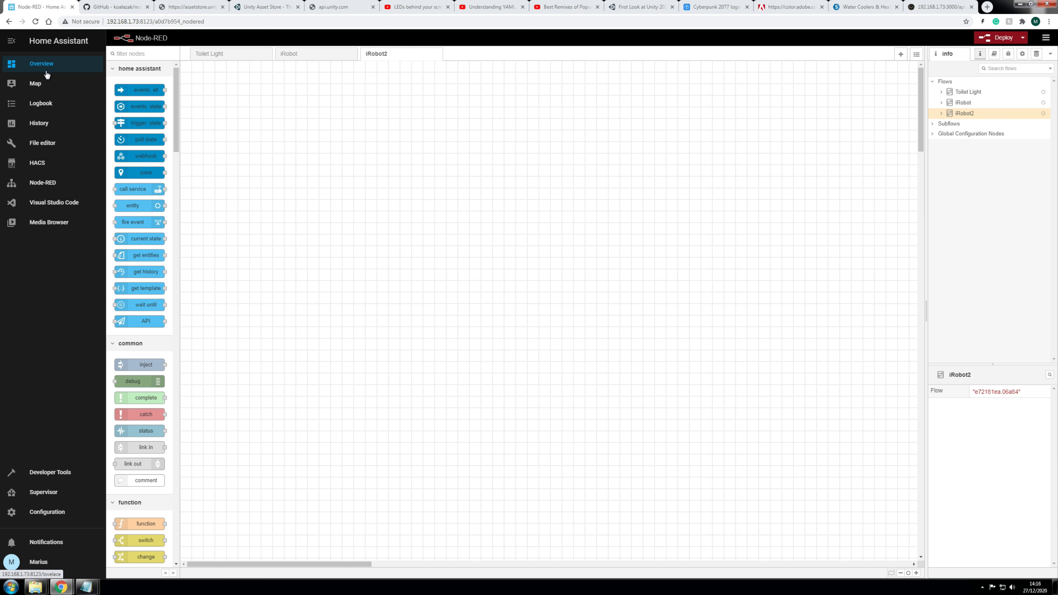
click(54, 512)
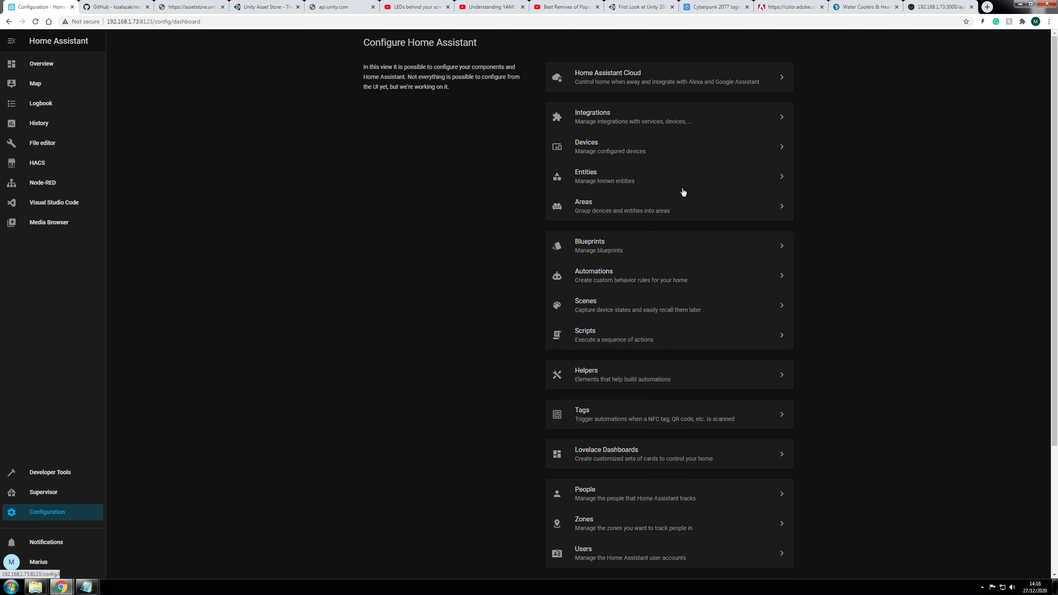
Step: Start a new Toggle helper named iRobot2 with the icon mdi:vacum
scroll(863, 292, down, 1)
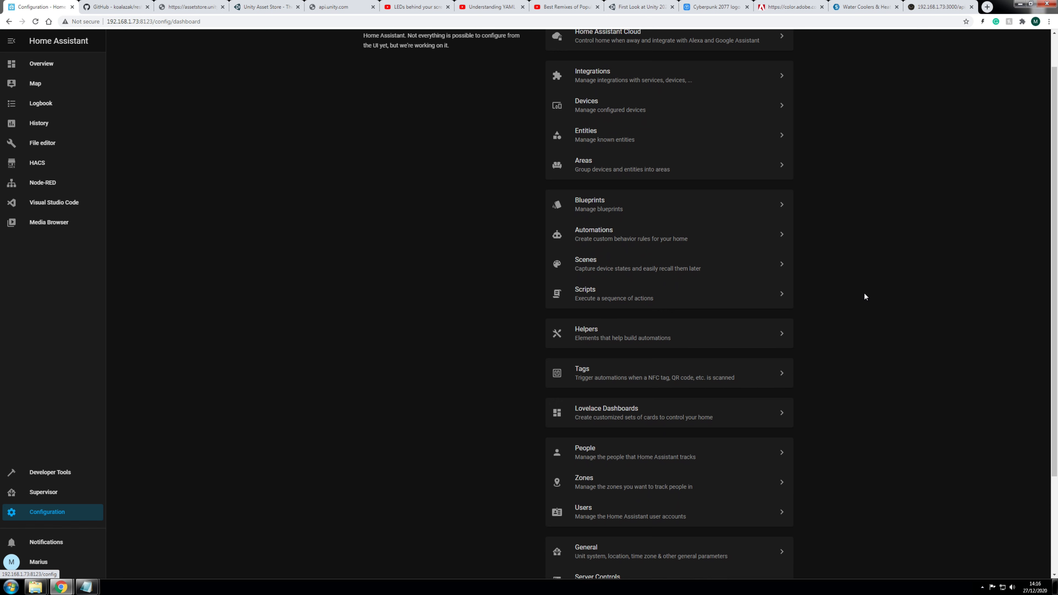
click(593, 335)
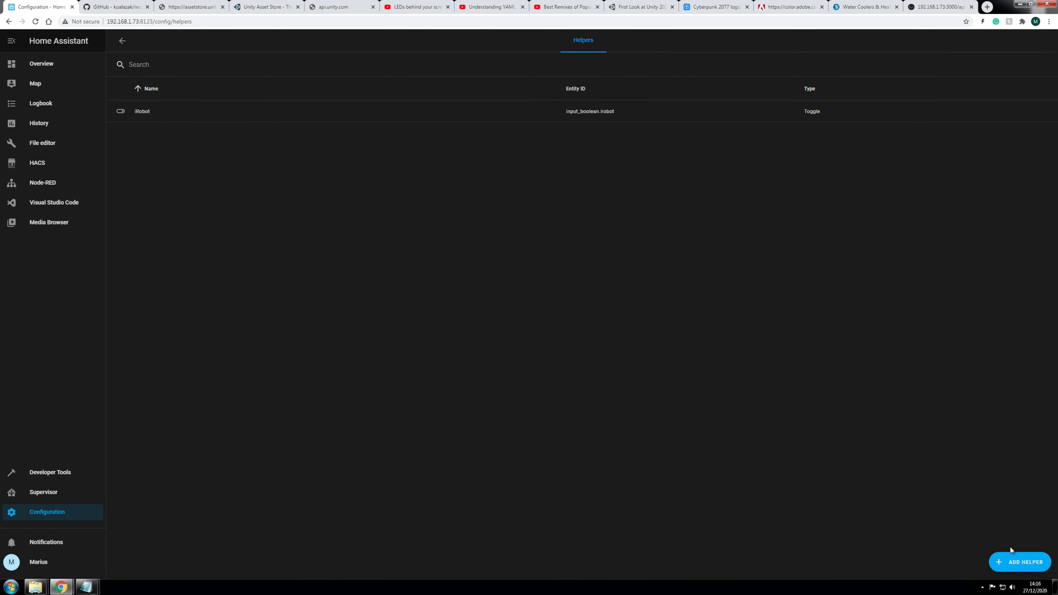
click(1018, 563)
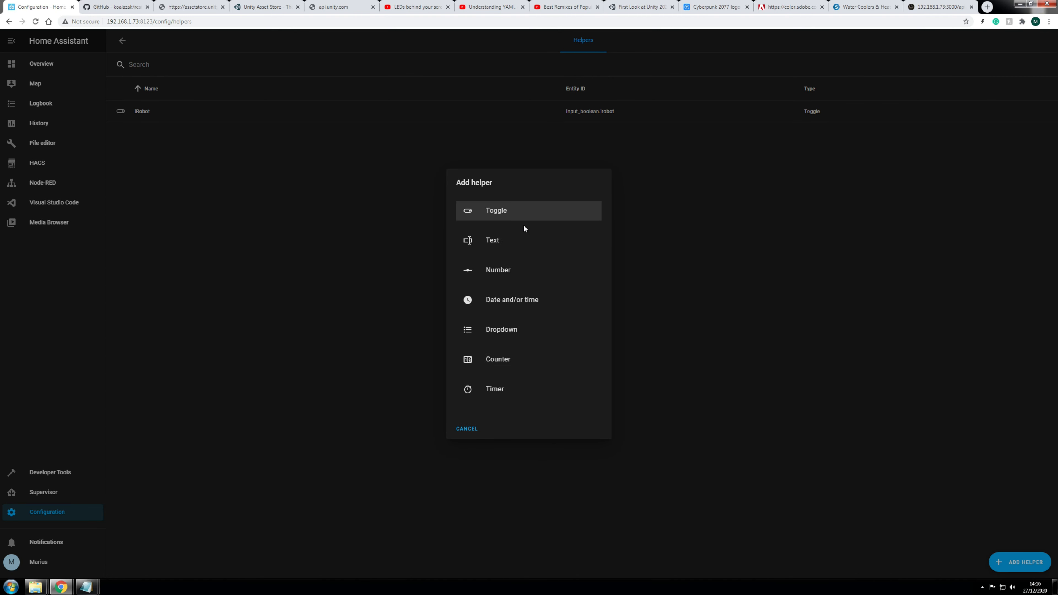
click(498, 212)
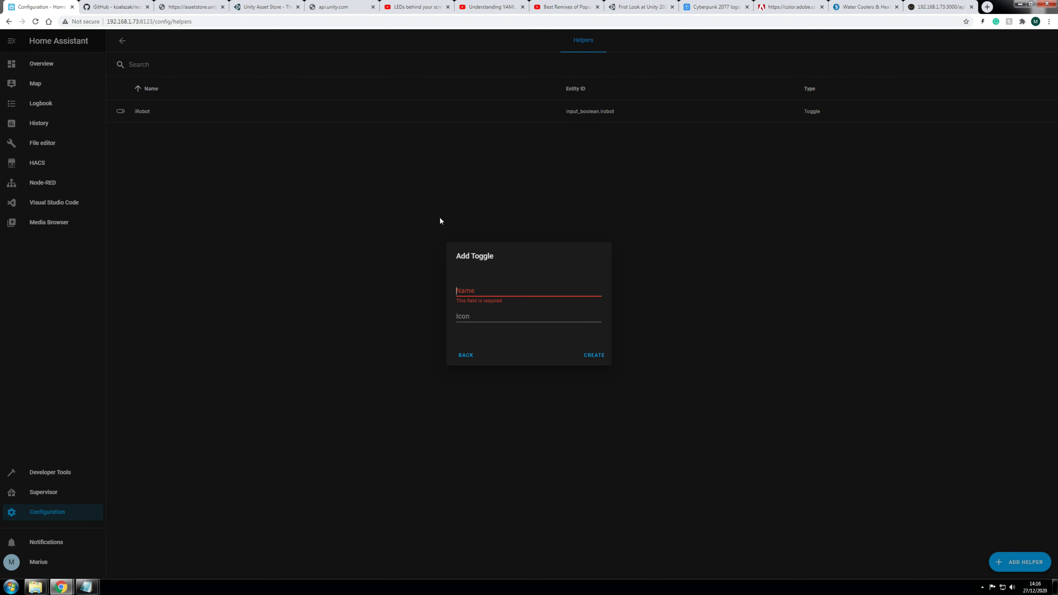
text(ir)
text(Robot)
text(2)
click(490, 316)
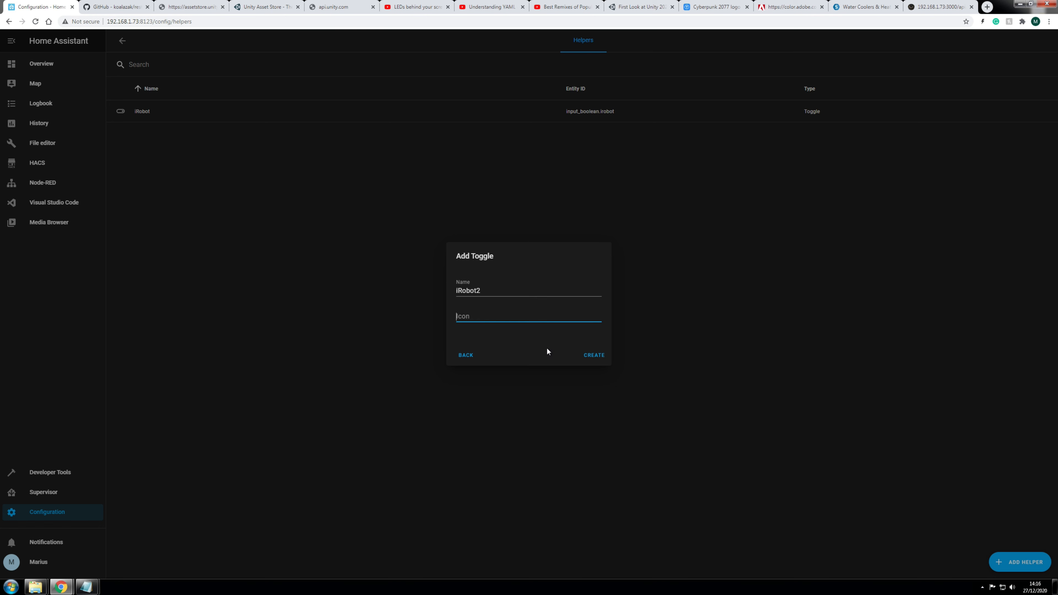
text(mdi:vacum)
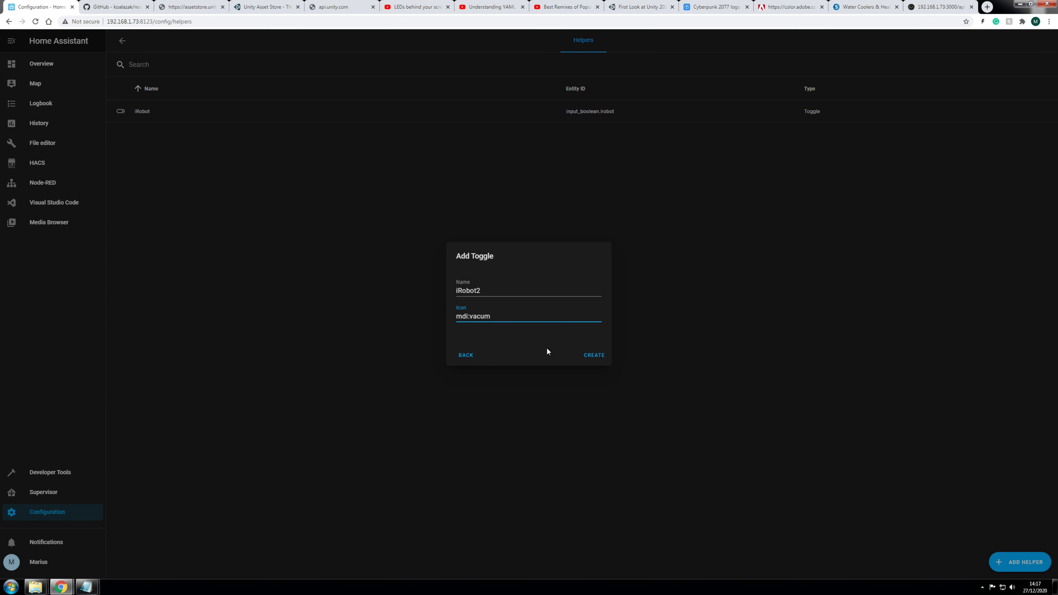
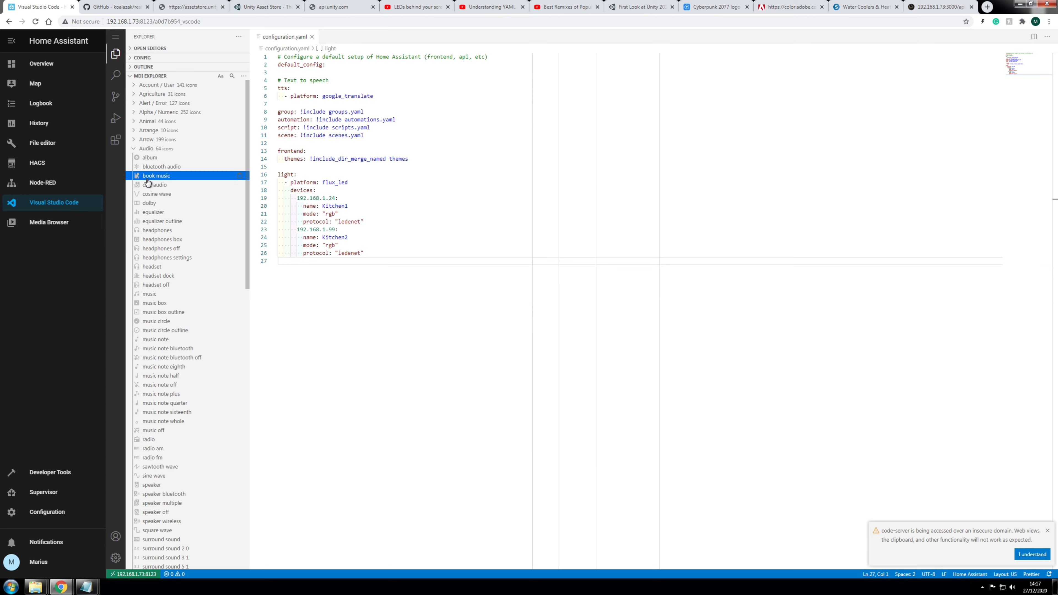
Step: Preview the music note icon in MDI Explorer, then return to the Overview dashboard
click(156, 339)
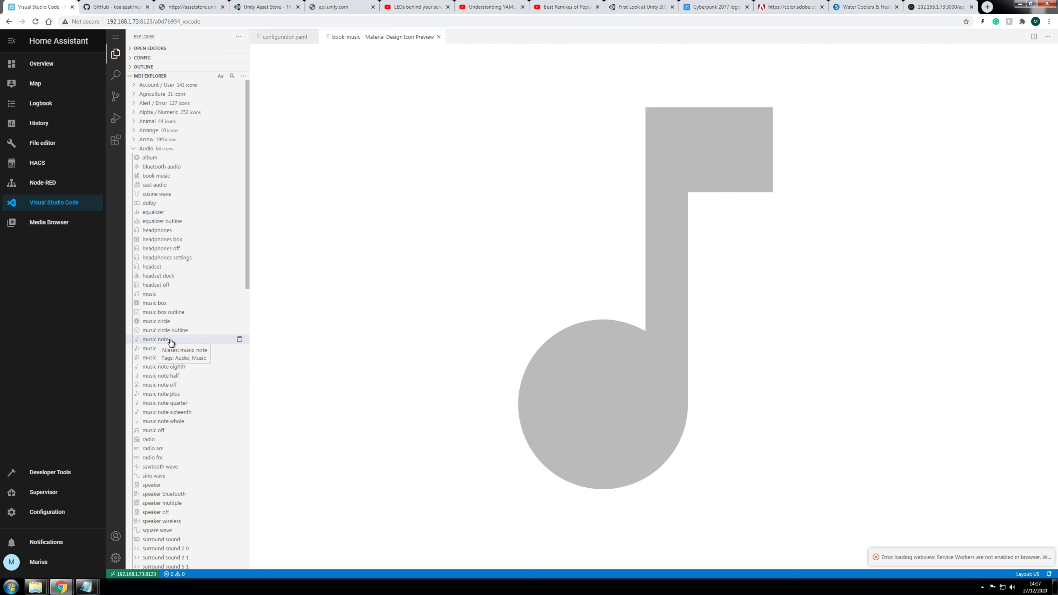
click(38, 67)
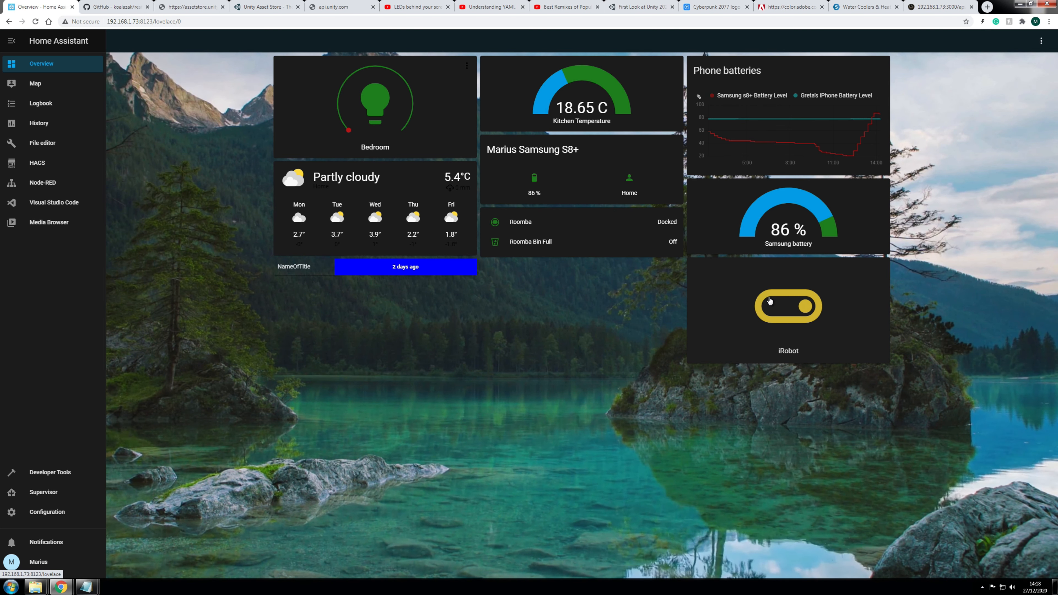
Step: Add a Button card to the dashboard with entity input_boolean.irobot2 in place of light.kitchen1
click(1042, 41)
click(1014, 66)
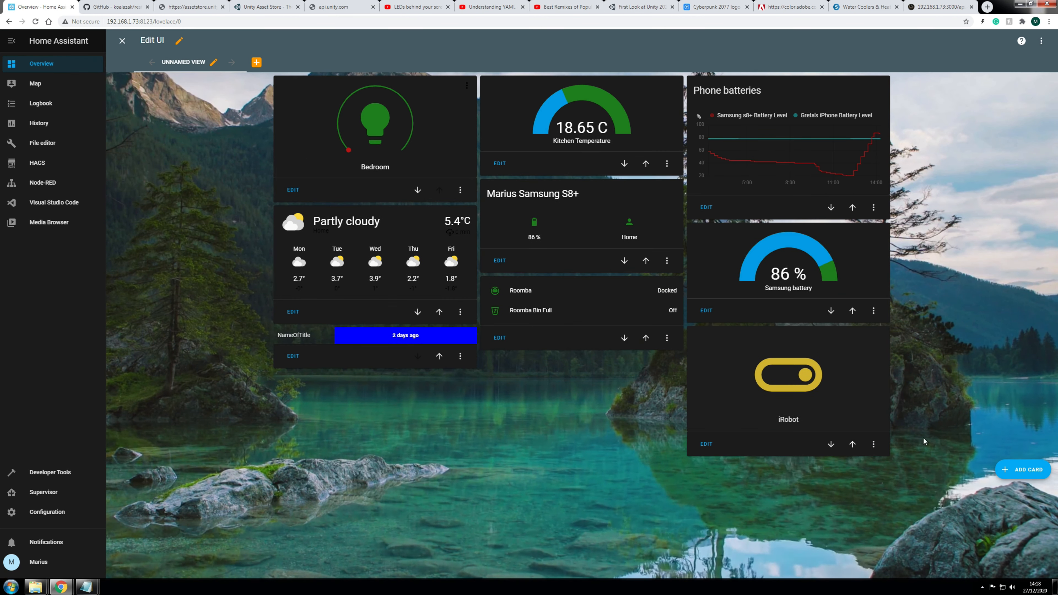
click(1024, 475)
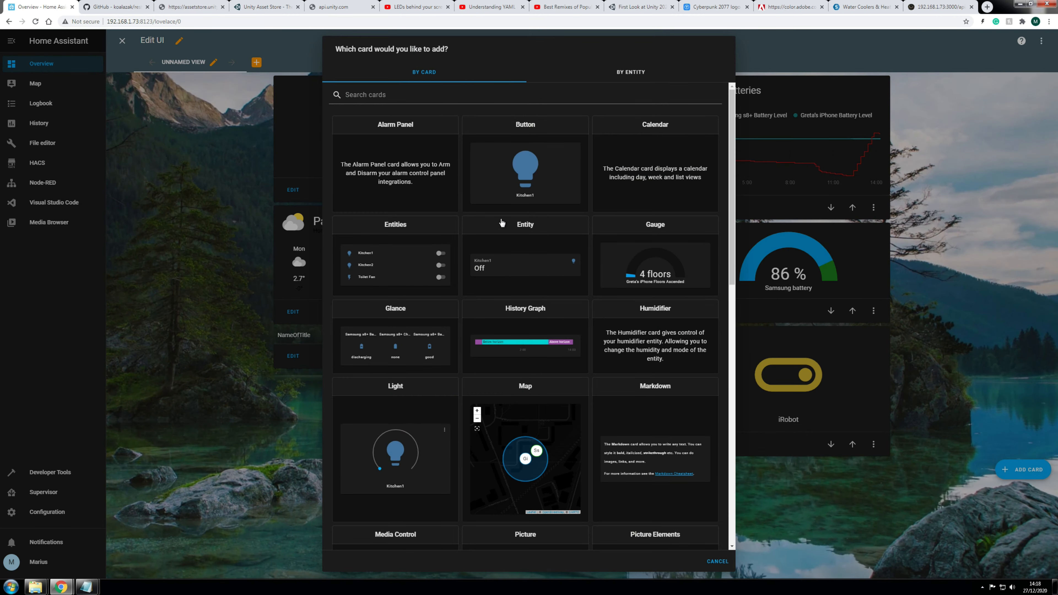
click(524, 174)
drag(386, 100, 325, 104)
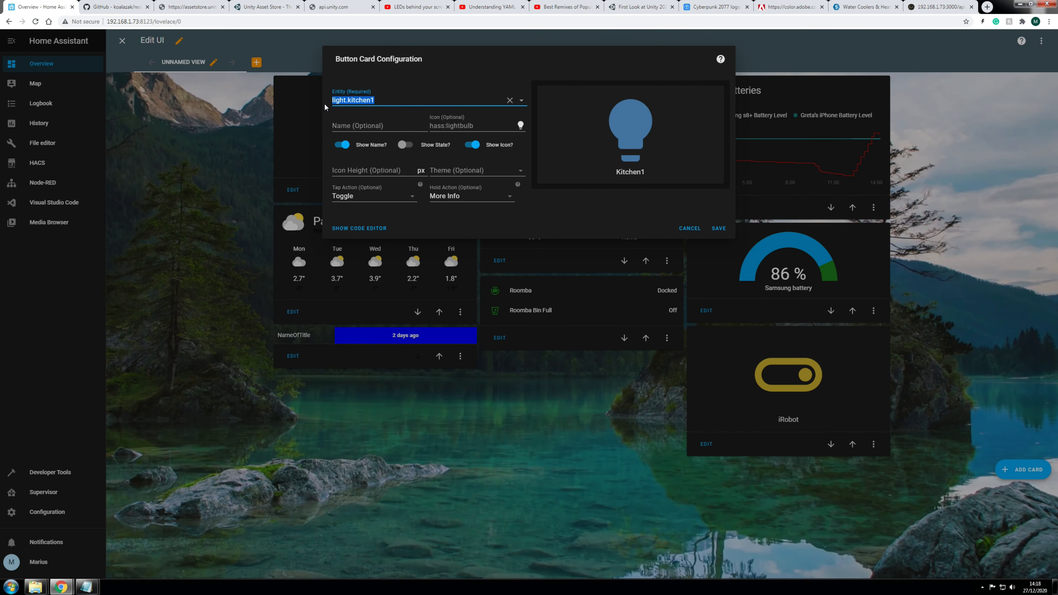
key(BackSpace)
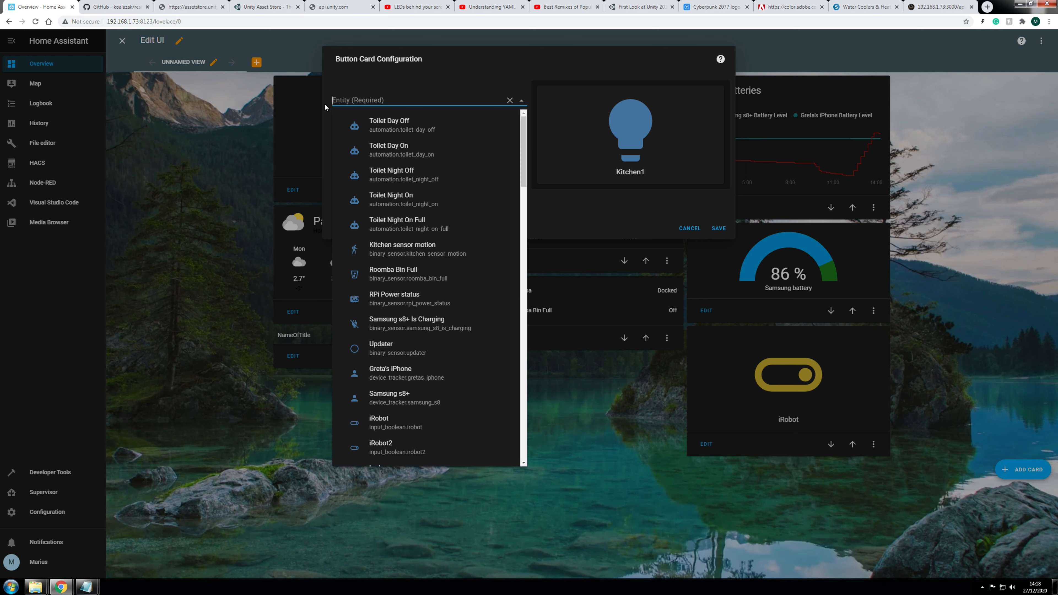
text(irob)
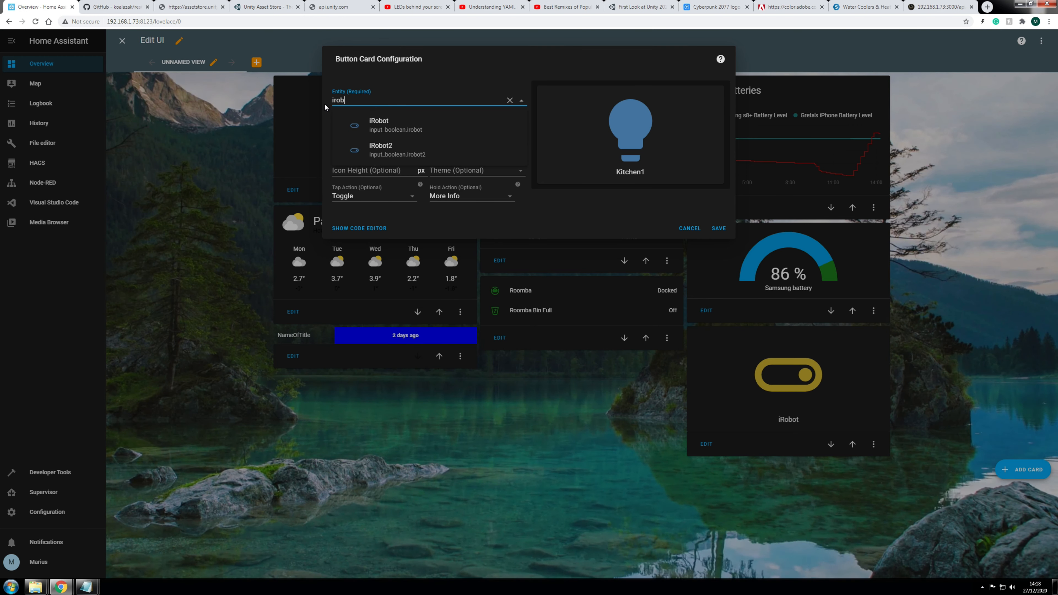
click(380, 150)
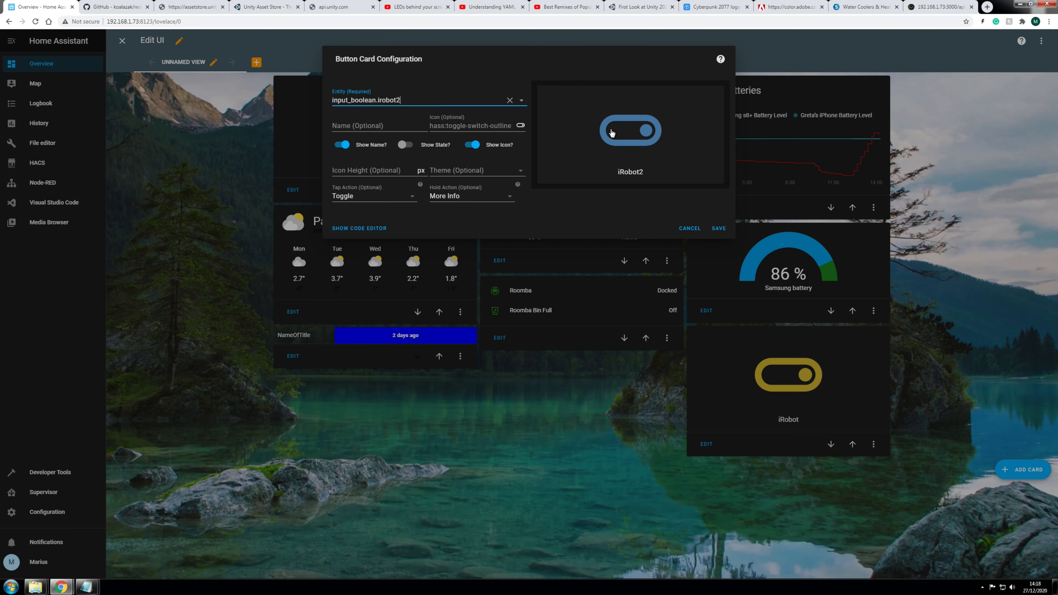
Step: Enable Show State, apply the darkish theme, save the card and move it up one place
click(403, 145)
click(403, 146)
click(403, 148)
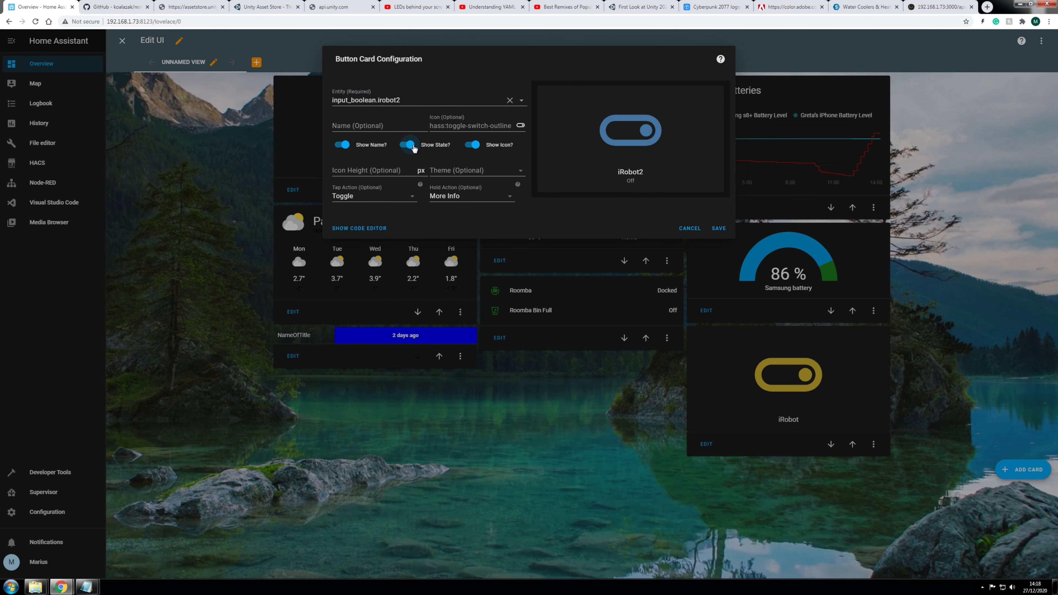
click(500, 146)
click(500, 145)
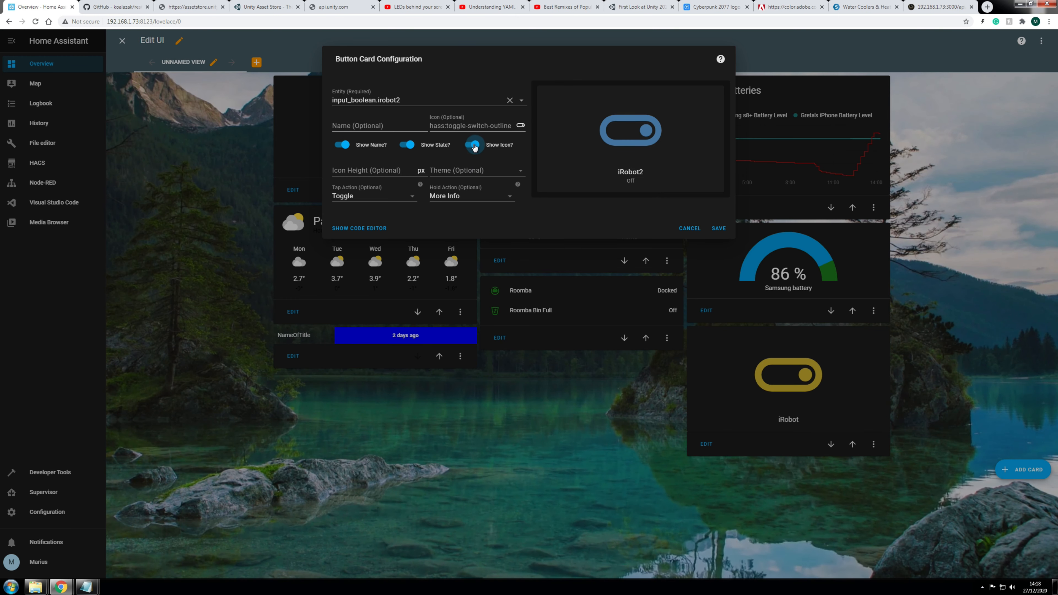
click(462, 171)
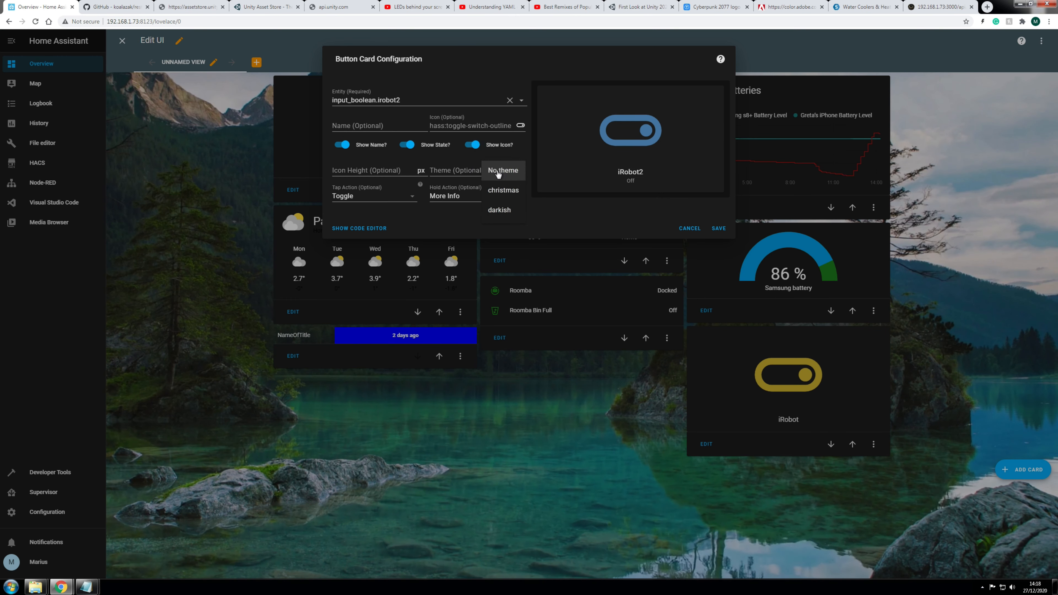
click(502, 191)
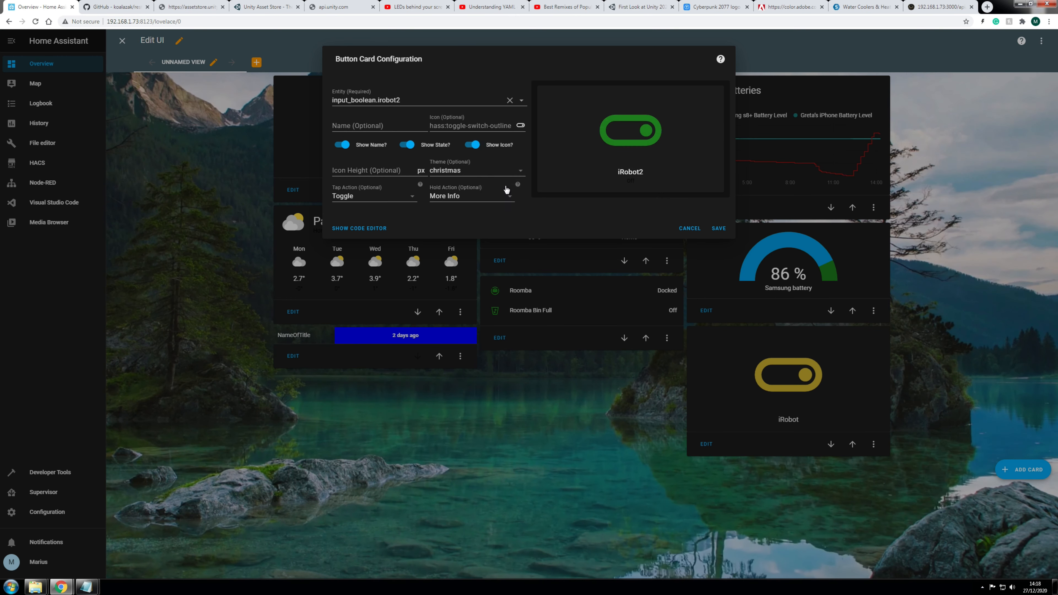
click(479, 171)
click(499, 211)
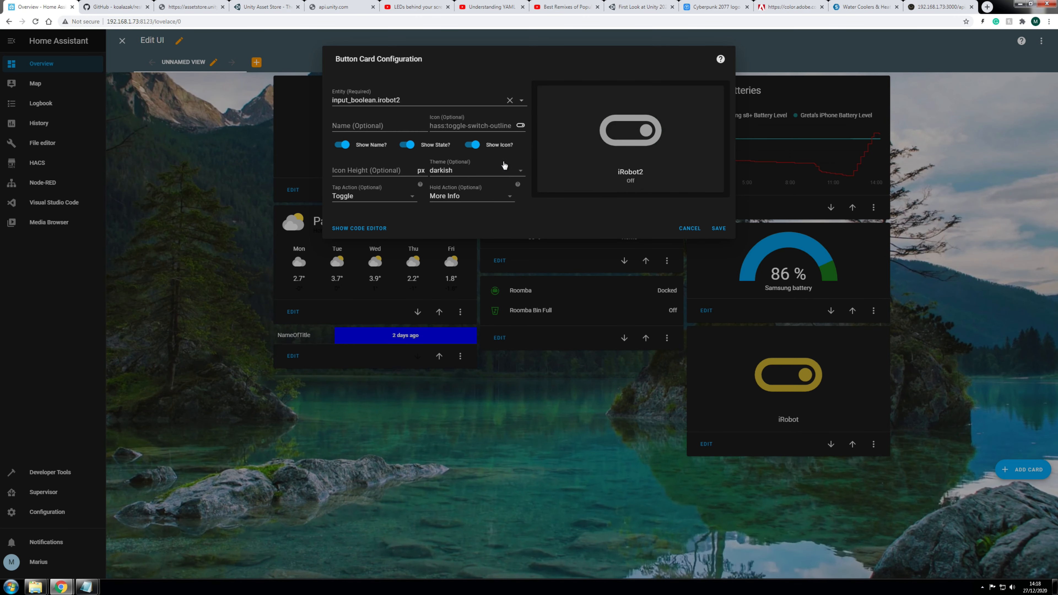
click(719, 227)
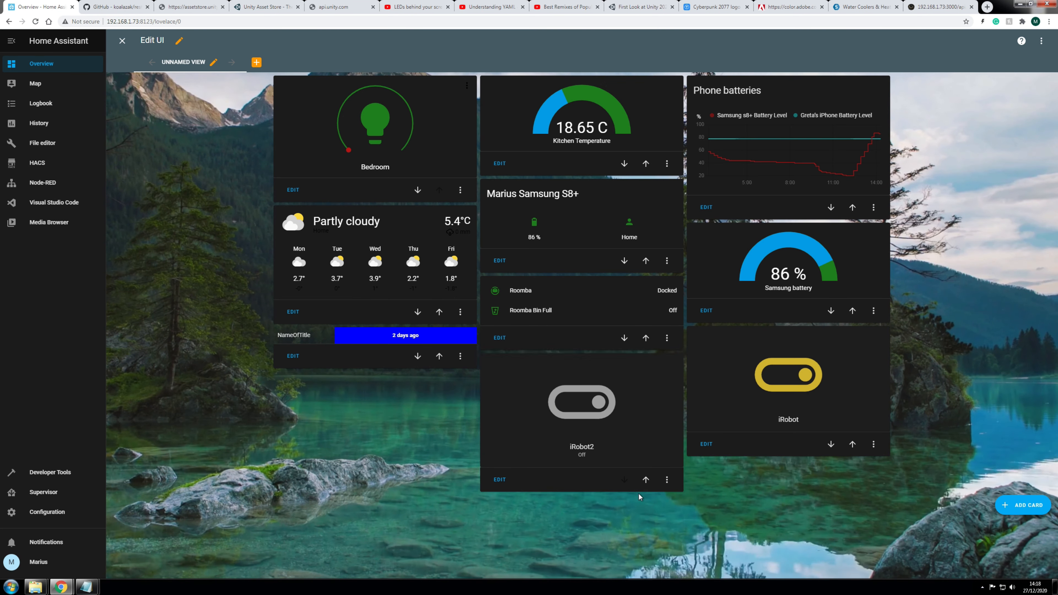
click(646, 479)
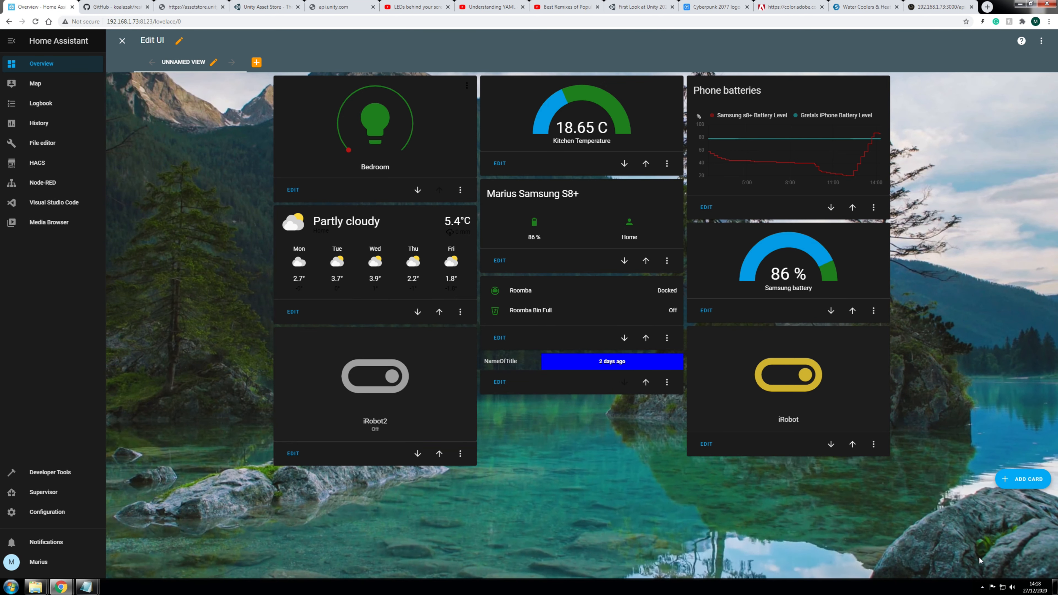
Step: Exit dashboard editing and open the Node-RED panel from the sidebar
click(122, 40)
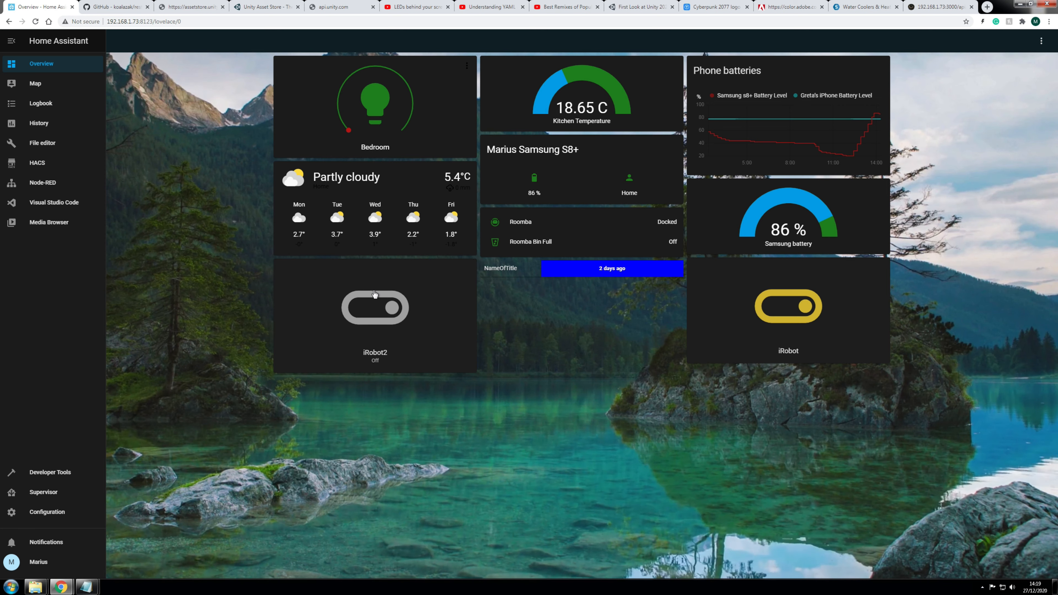
click(48, 186)
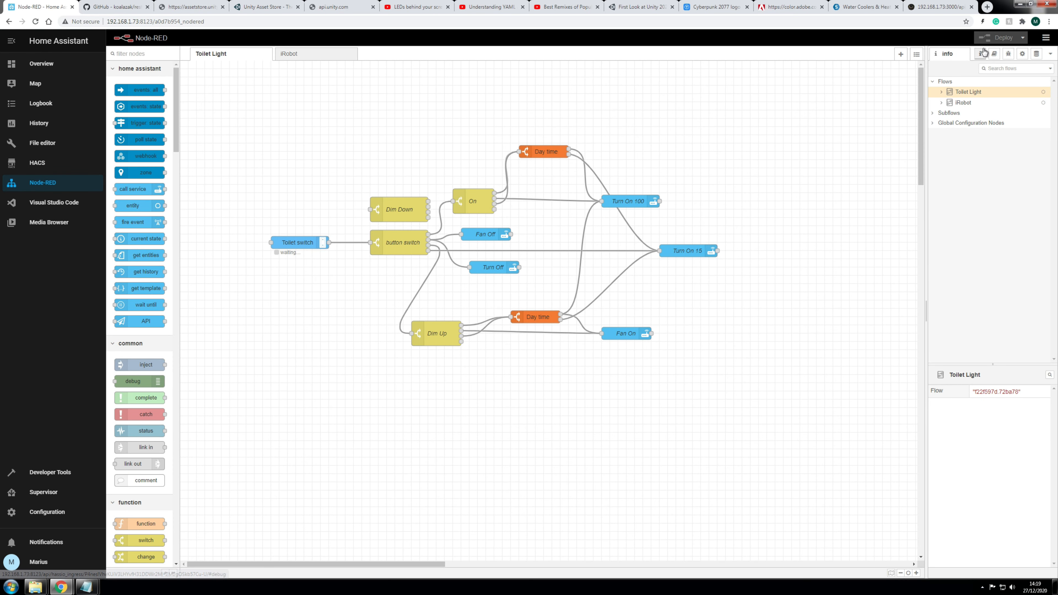
Step: Add a new Node-RED flow and rename it 'iRobot 2'
click(900, 54)
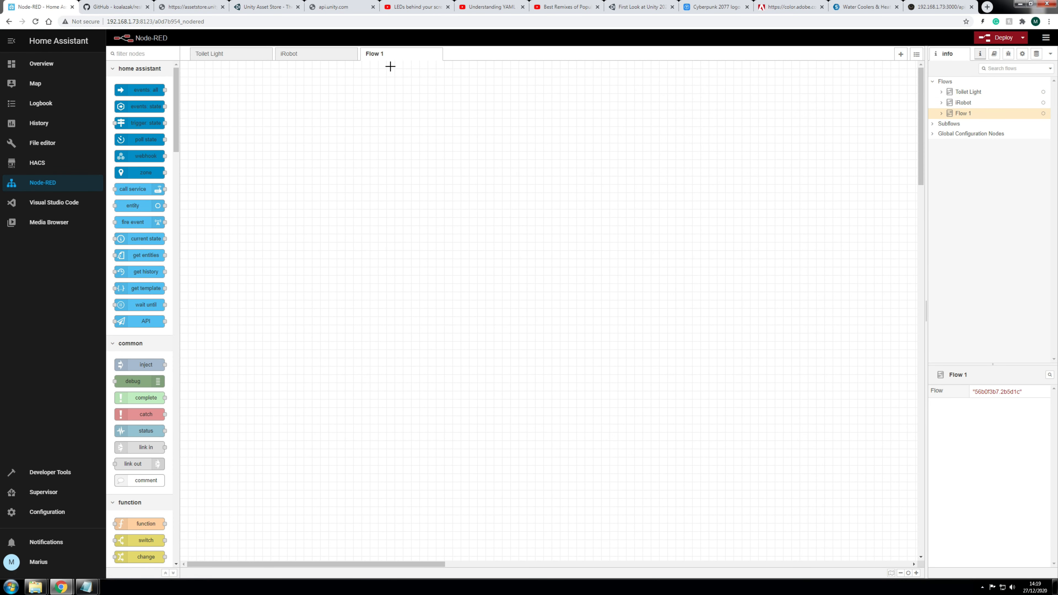
double_click(380, 54)
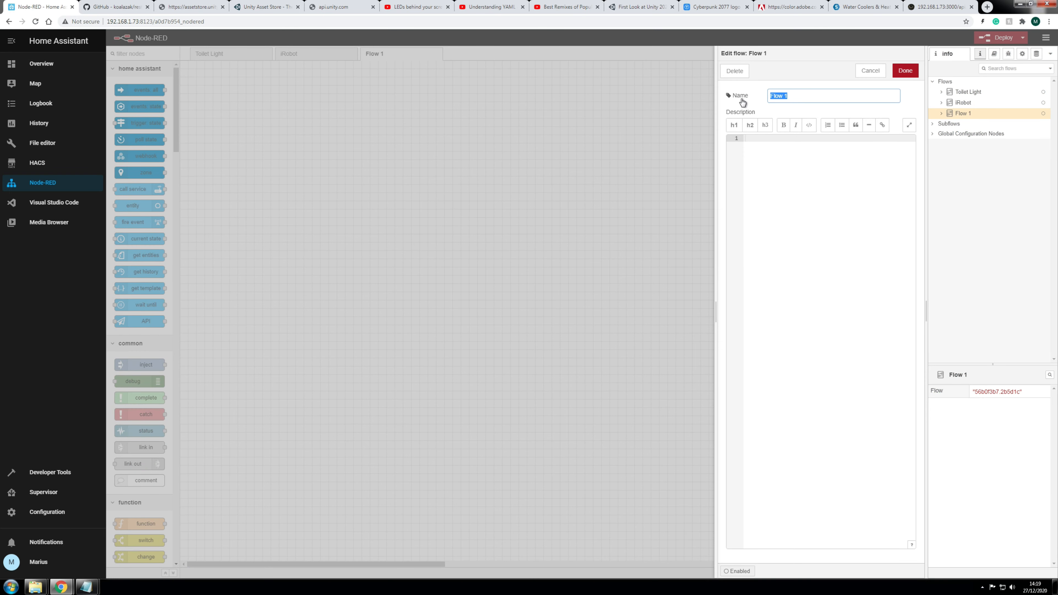
text(iRobot 2)
click(905, 71)
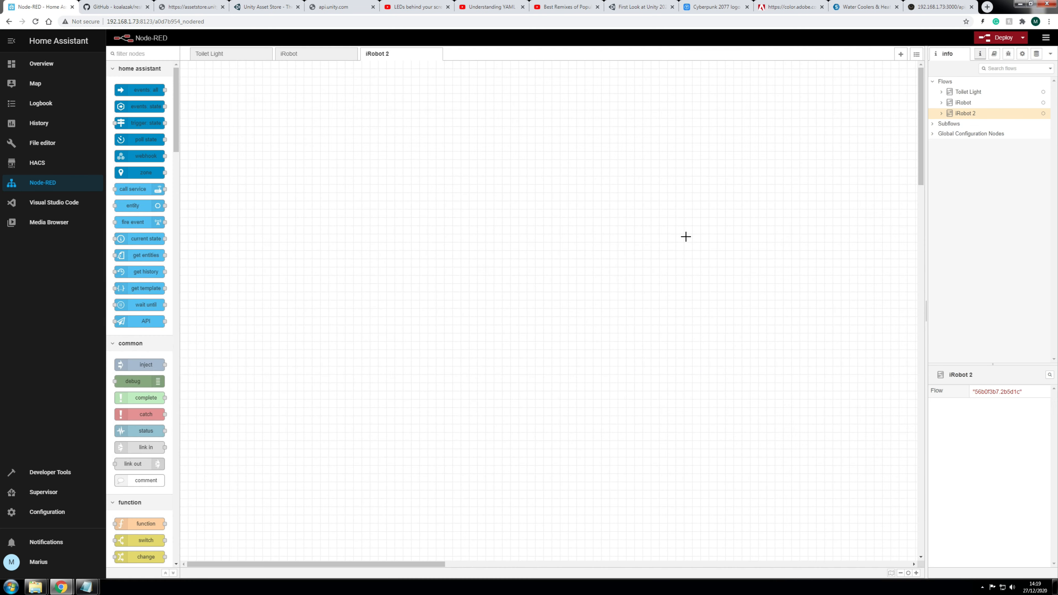
Step: Place a poll state node on the new flow's canvas
click(916, 573)
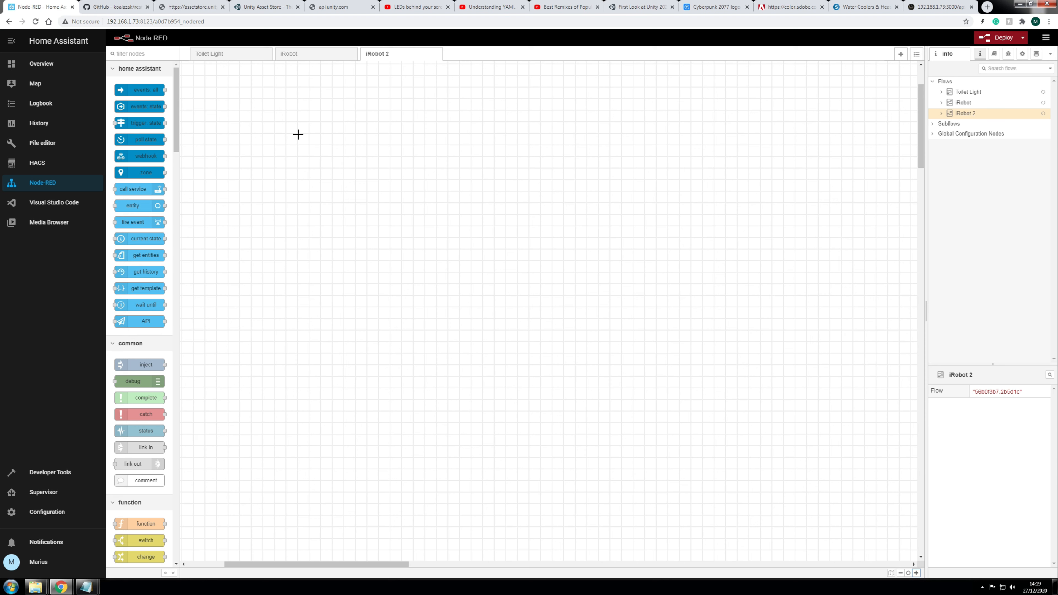
mouse_move(132, 140)
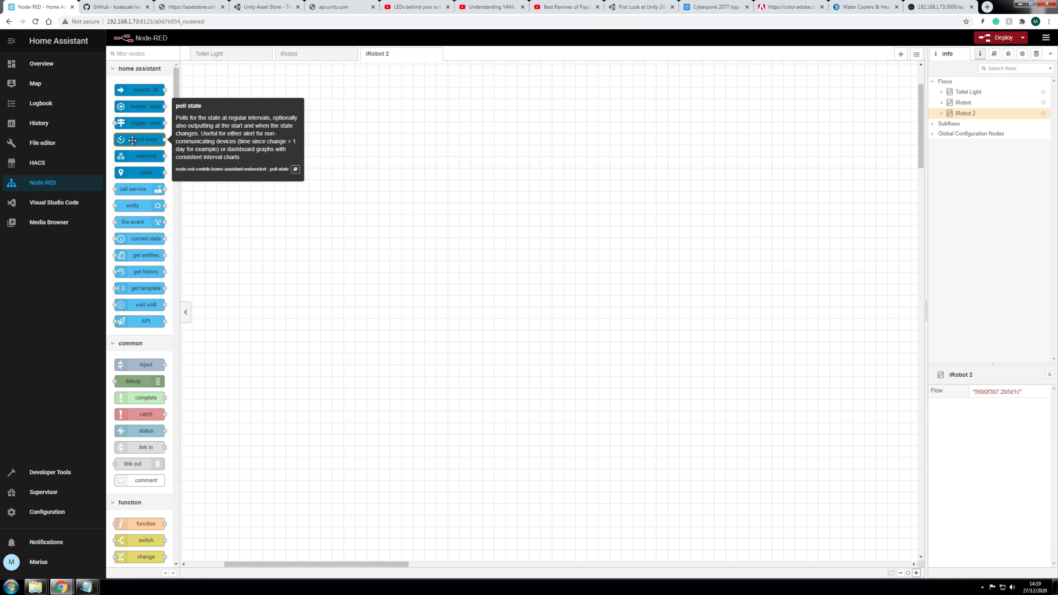
drag(132, 140, 289, 238)
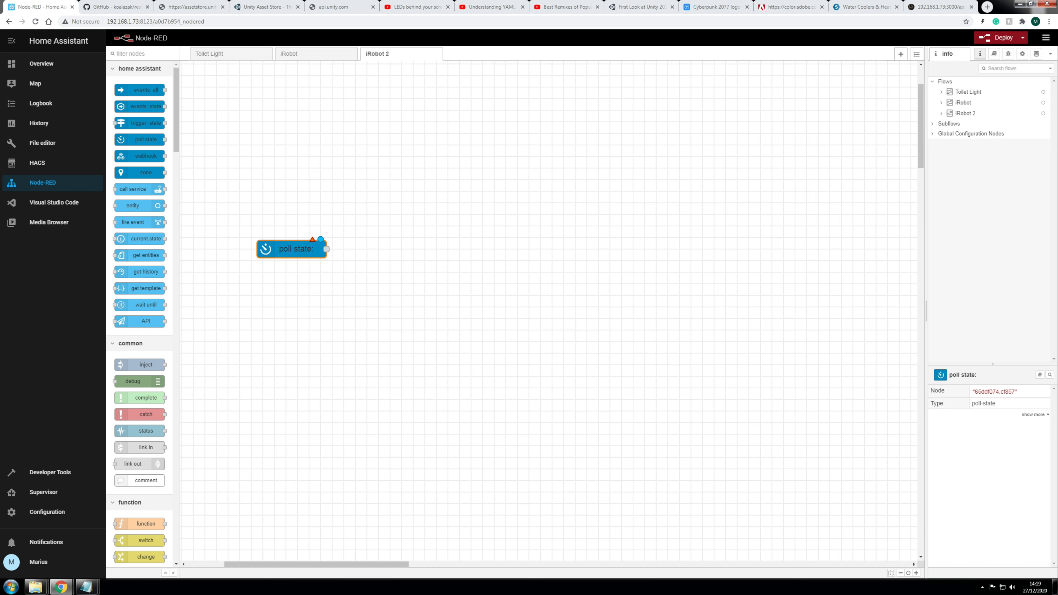
Step: Name the poll state node 'iRobot task switcher', entity input_boolean.irobot2, If State 'on'
double_click(291, 249)
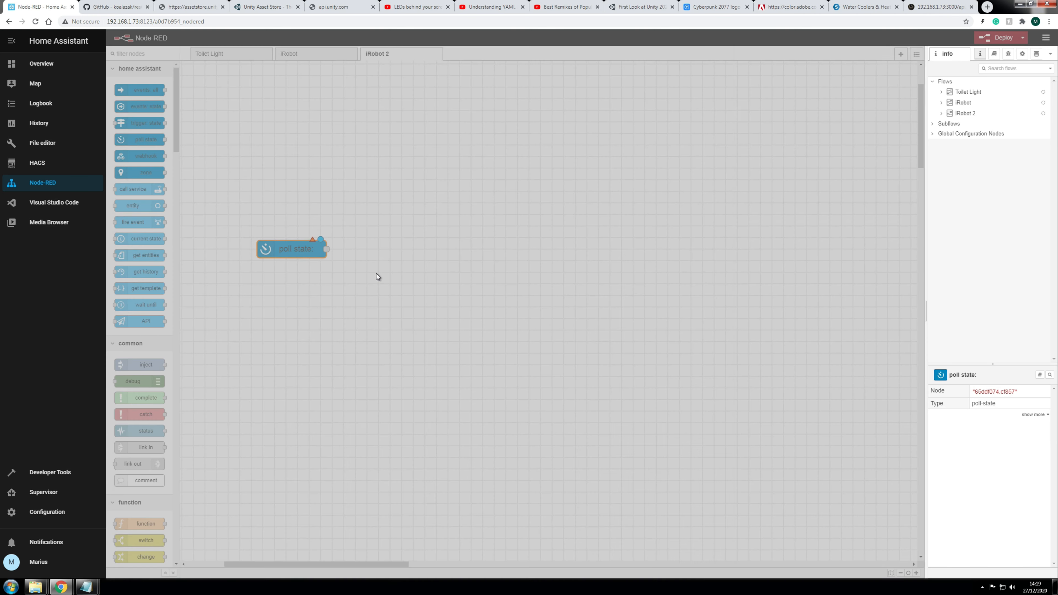
click(812, 117)
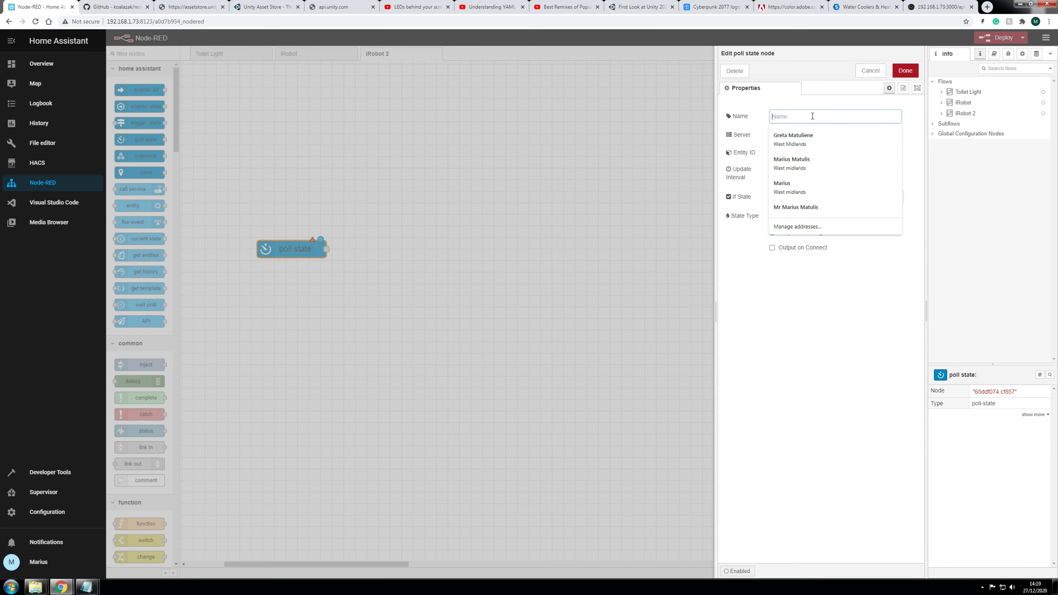
text(iRobot task switcher)
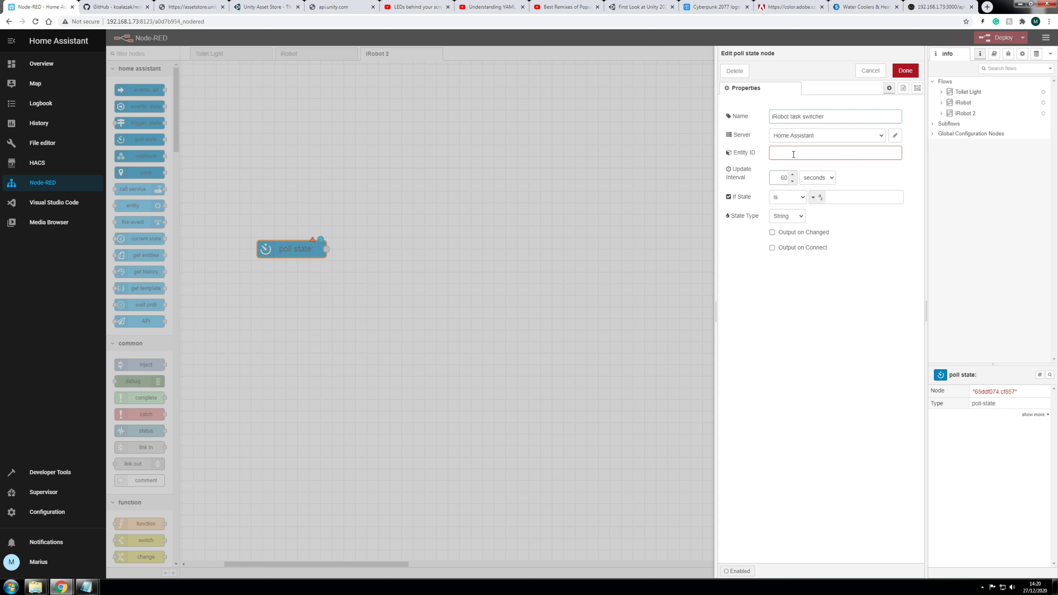
click(793, 153)
text(irobo)
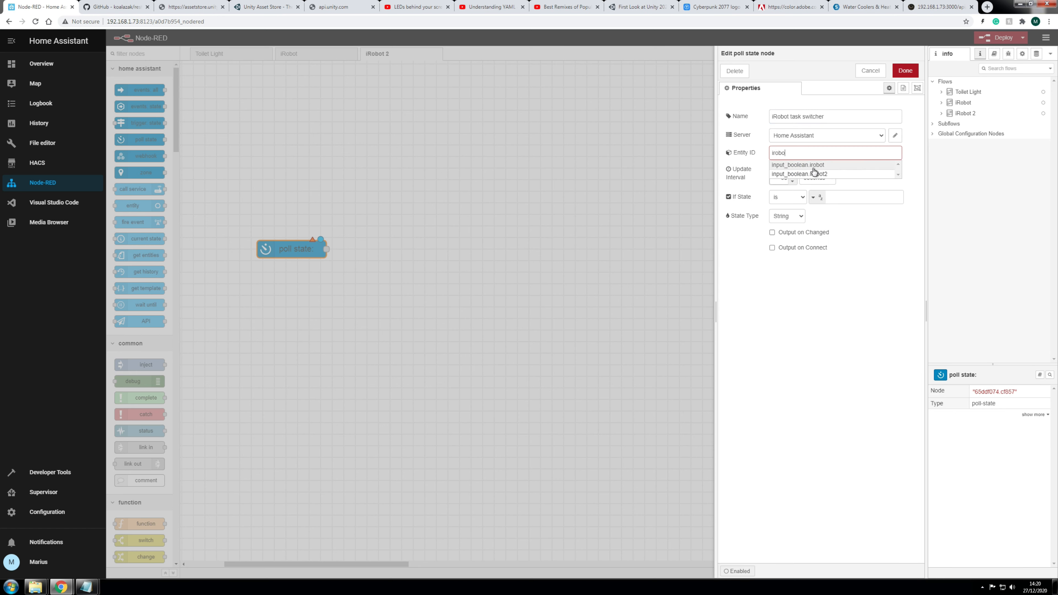
click(815, 174)
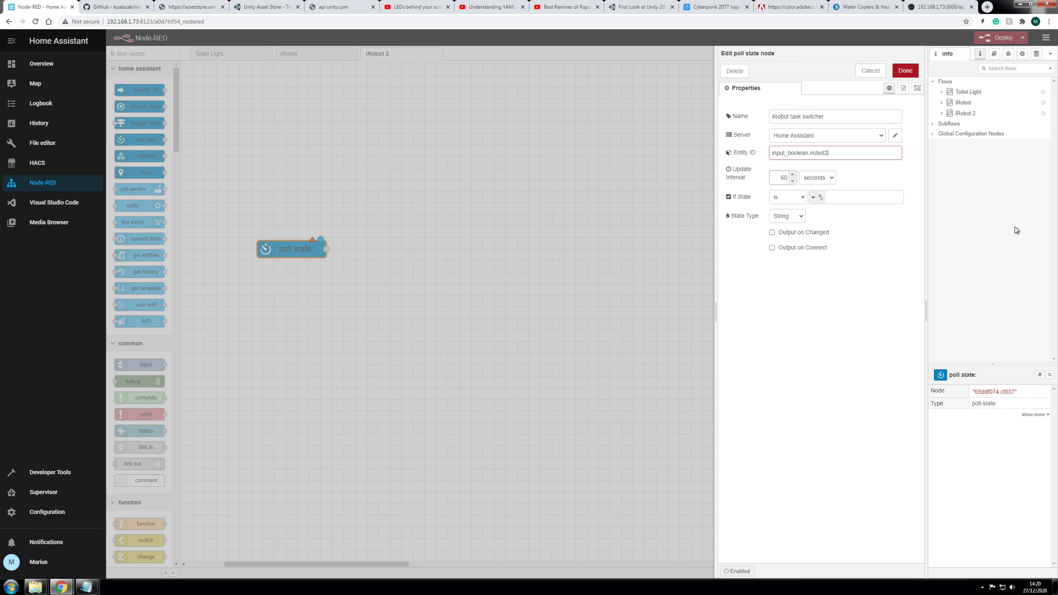
click(850, 196)
text(on)
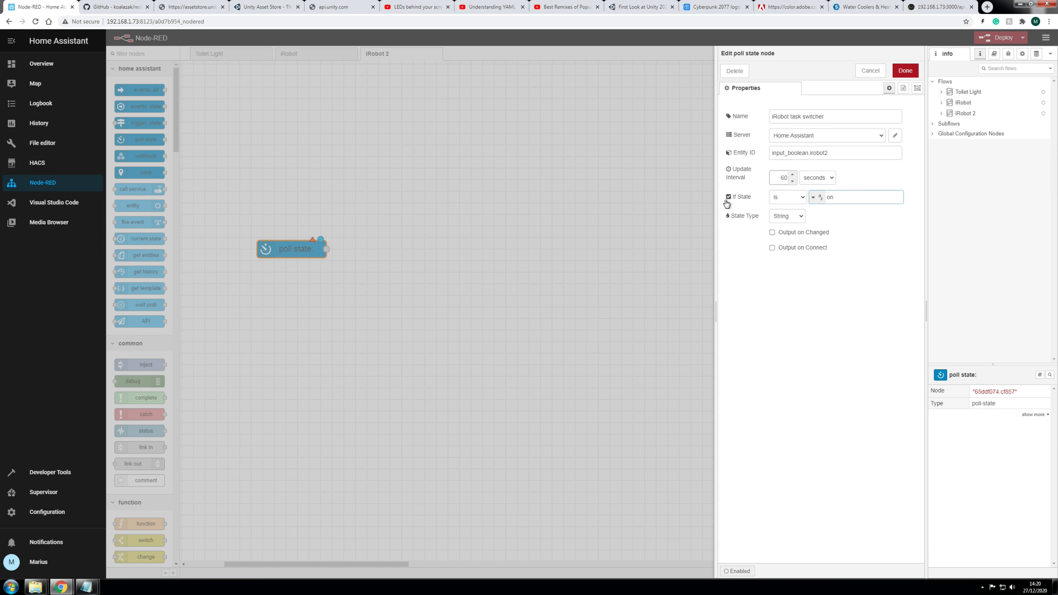
click(905, 71)
drag(364, 246, 443, 205)
drag(362, 253, 409, 306)
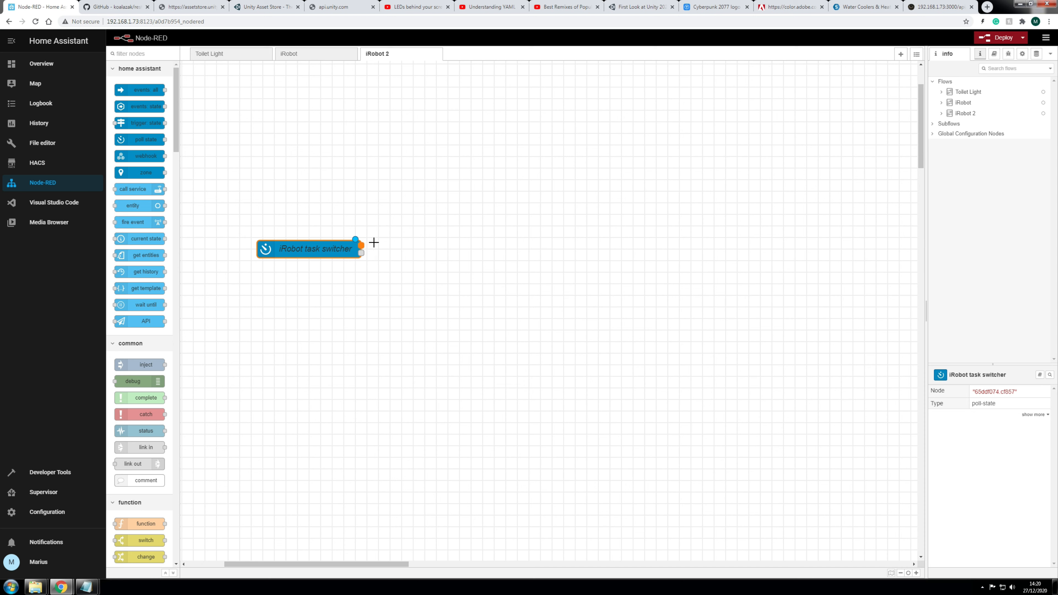
drag(361, 253, 428, 353)
scroll(150, 396, down, 4)
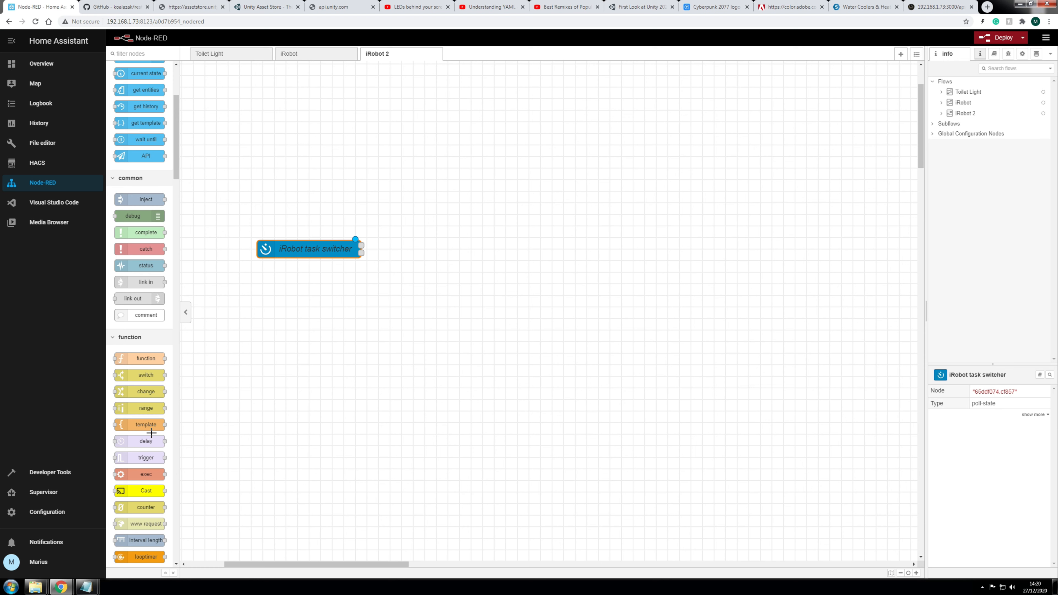
scroll(146, 429, down, 5)
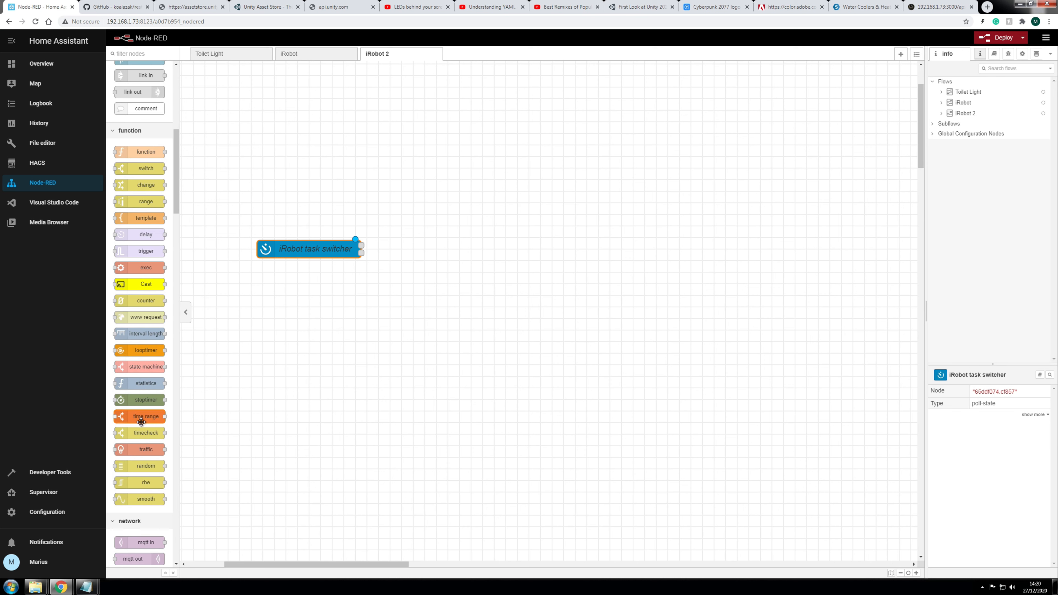
mouse_move(141, 421)
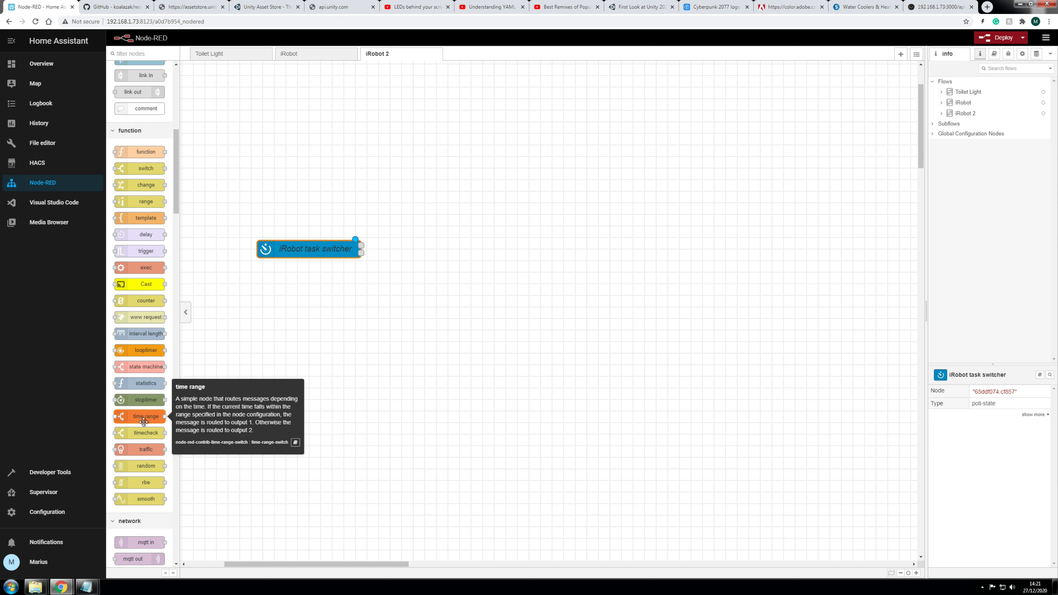
Step: Add a time range node wired from the iRobot task switcher's output
drag(138, 417, 444, 223)
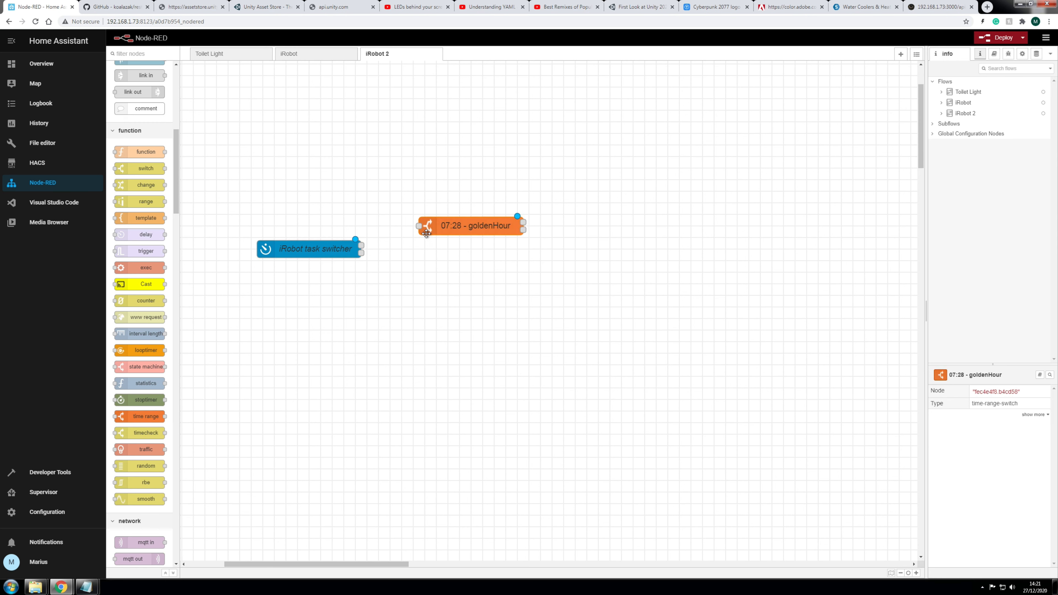
drag(361, 245, 419, 225)
click(477, 240)
drag(442, 228, 454, 229)
Step: Set the time range to start at 09:00 and end at 19:00
double_click(455, 230)
drag(793, 197, 749, 204)
text(09:00)
drag(804, 236, 767, 244)
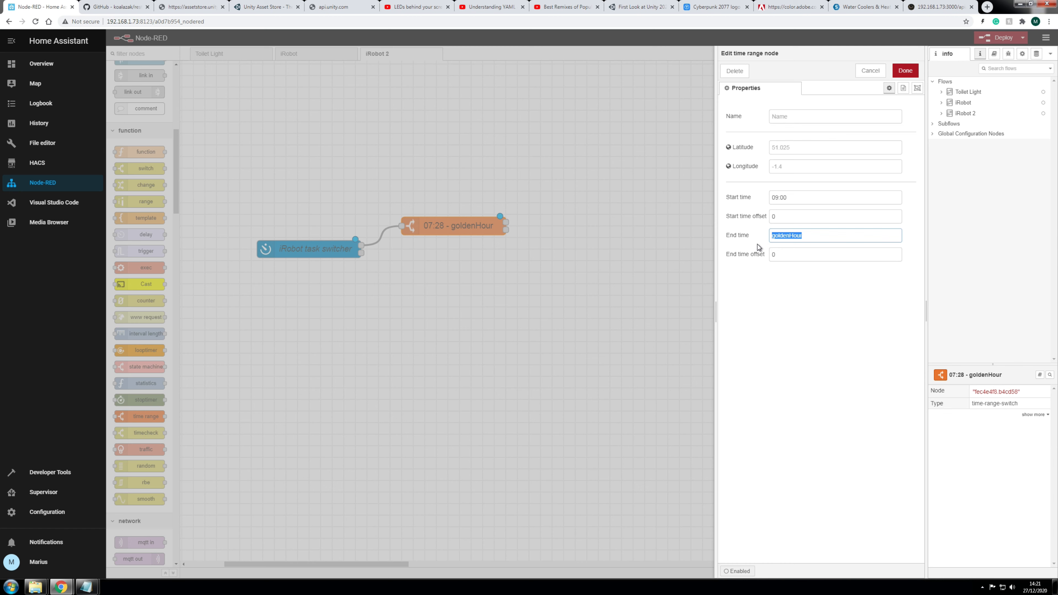
text(19:00)
click(786, 117)
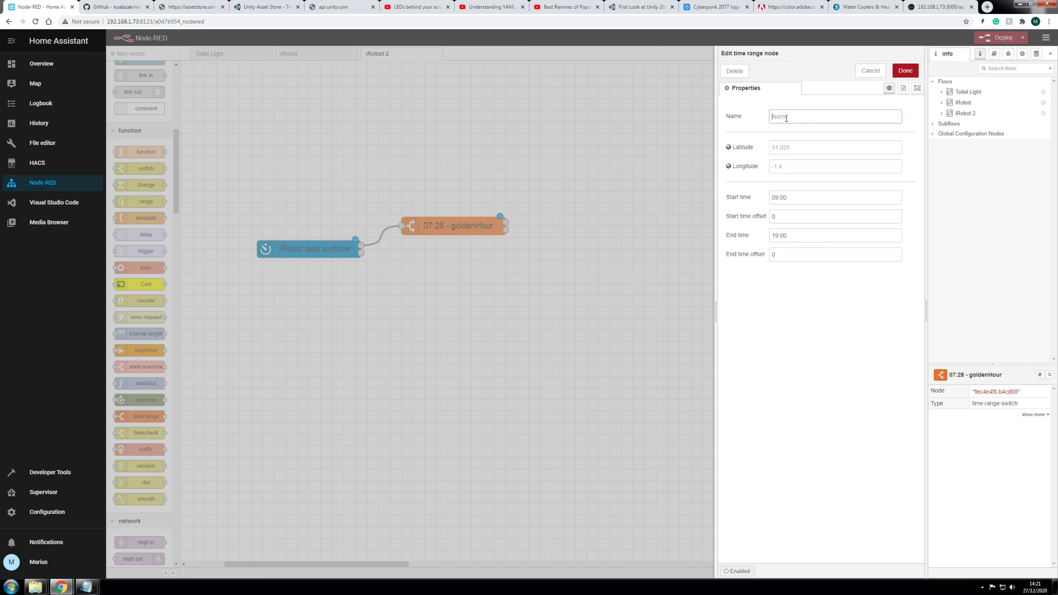
click(905, 71)
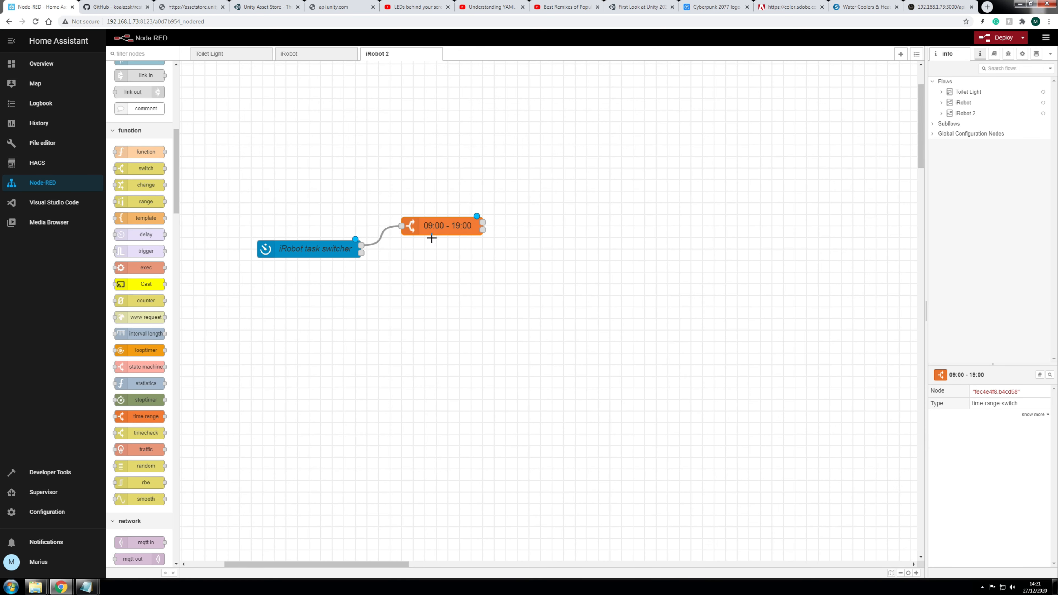
Step: Change the time range's end time from 19:00 to 18:00
double_click(442, 225)
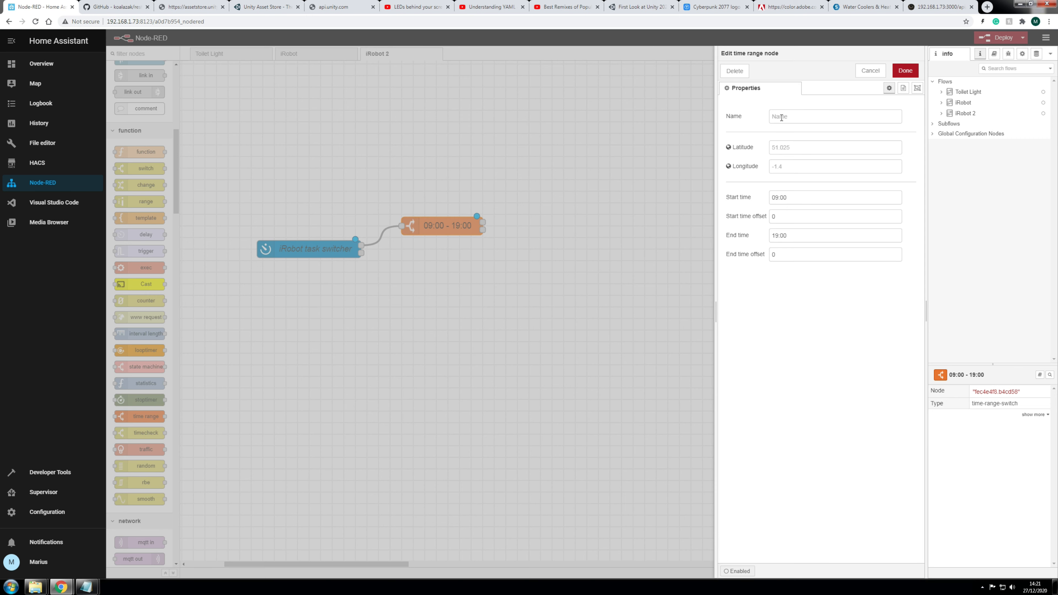
click(905, 70)
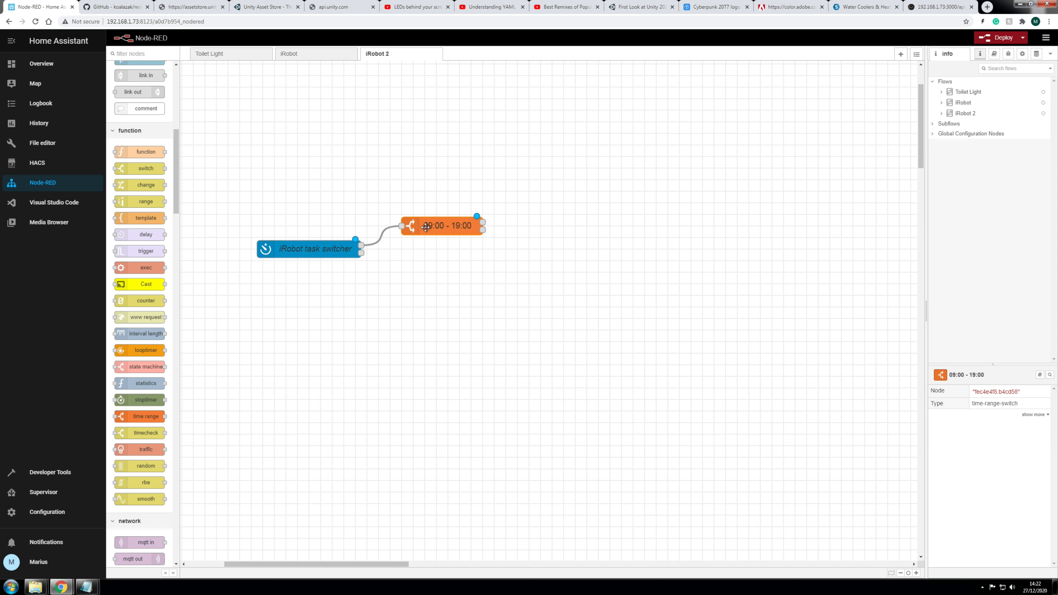
double_click(464, 227)
triple_click(783, 241)
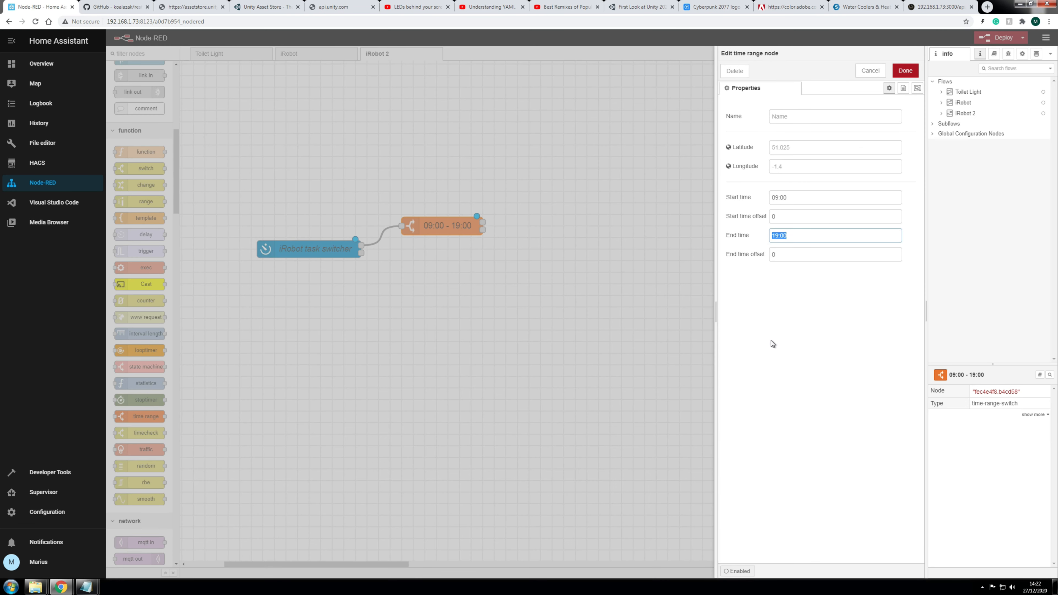
text(18:00)
click(905, 71)
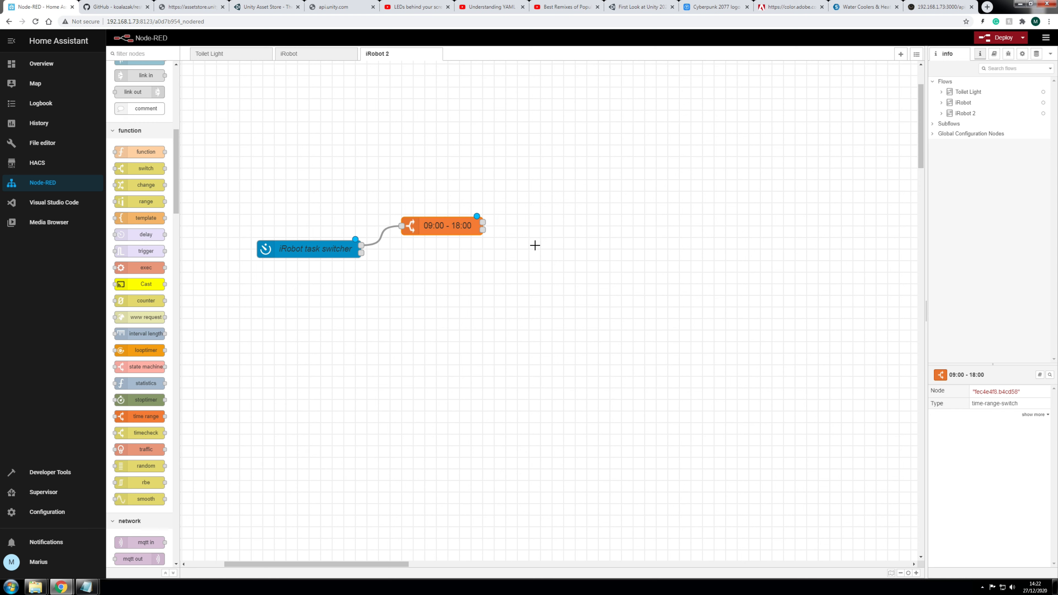
Step: Align the 09:00 - 18:00 node on the grid and deploy the iRobot 2 flow
drag(454, 232, 437, 233)
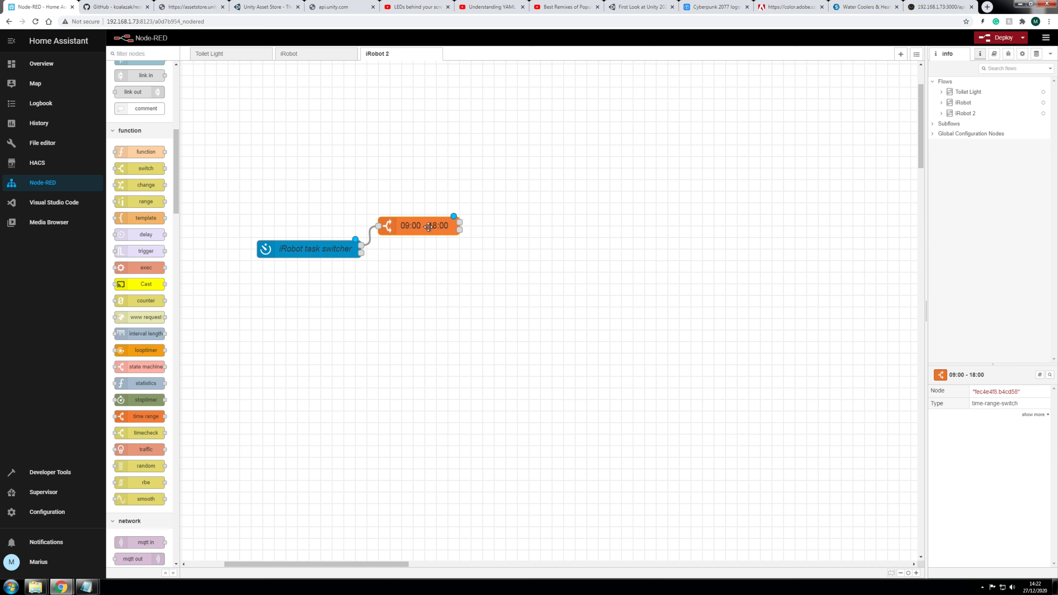
drag(428, 227, 439, 227)
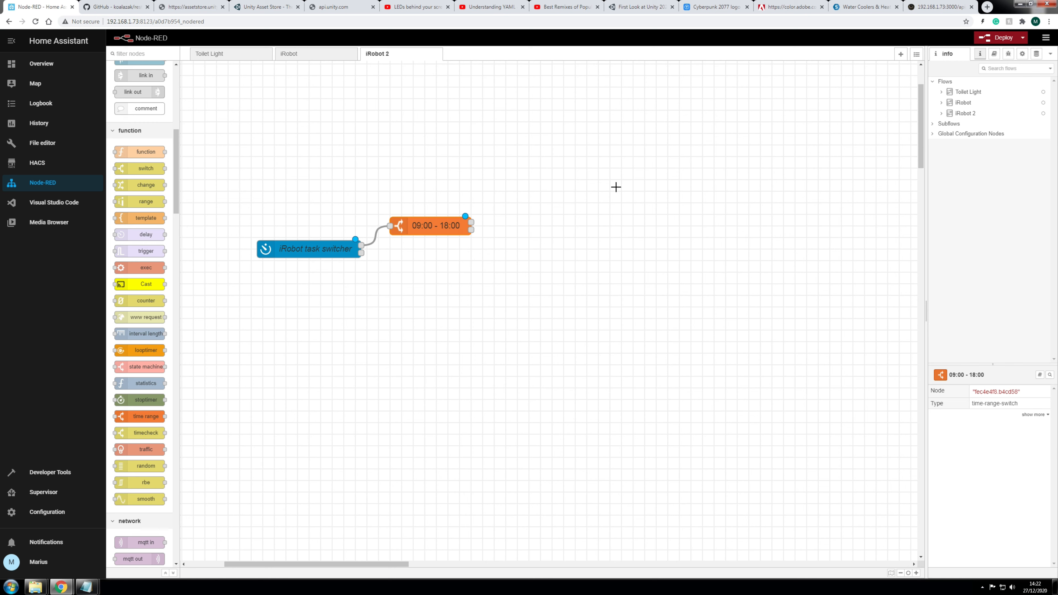
click(998, 38)
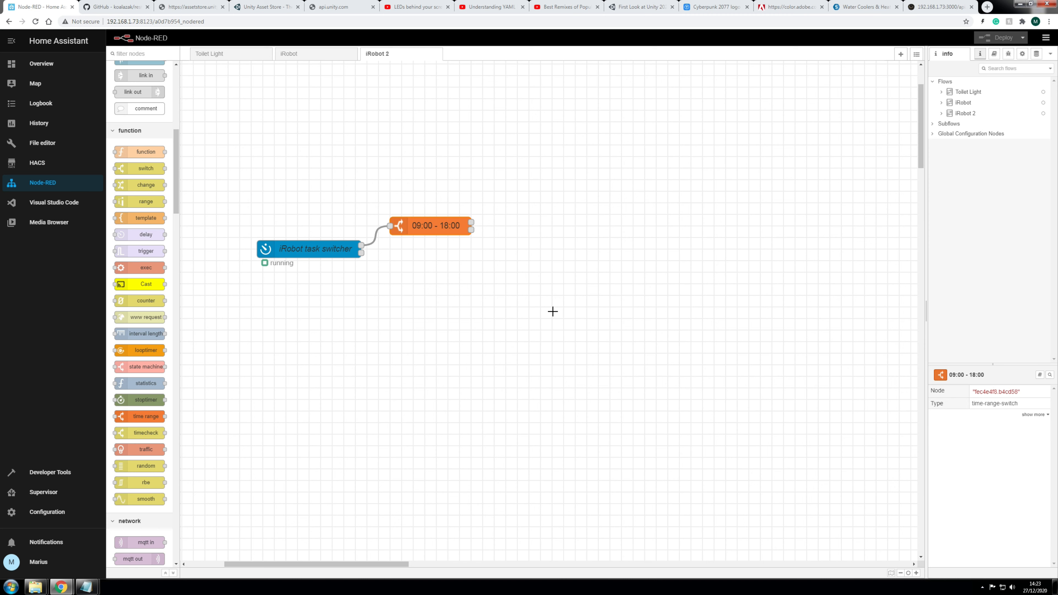
Step: Add a current state node wired from the time range's first output
scroll(156, 295, up, 5)
scroll(155, 294, up, 4)
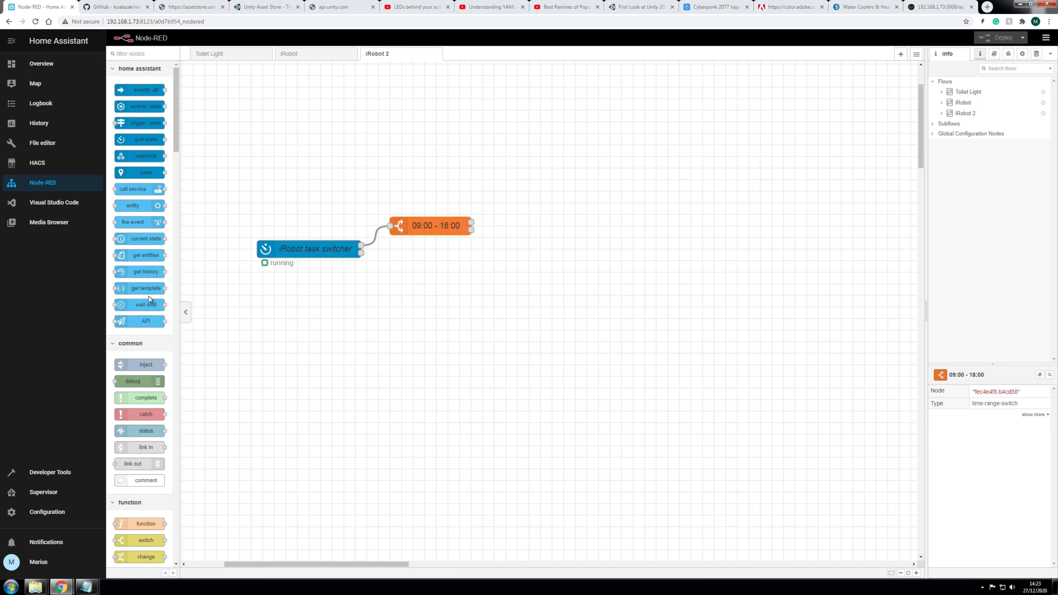
drag(138, 242, 558, 215)
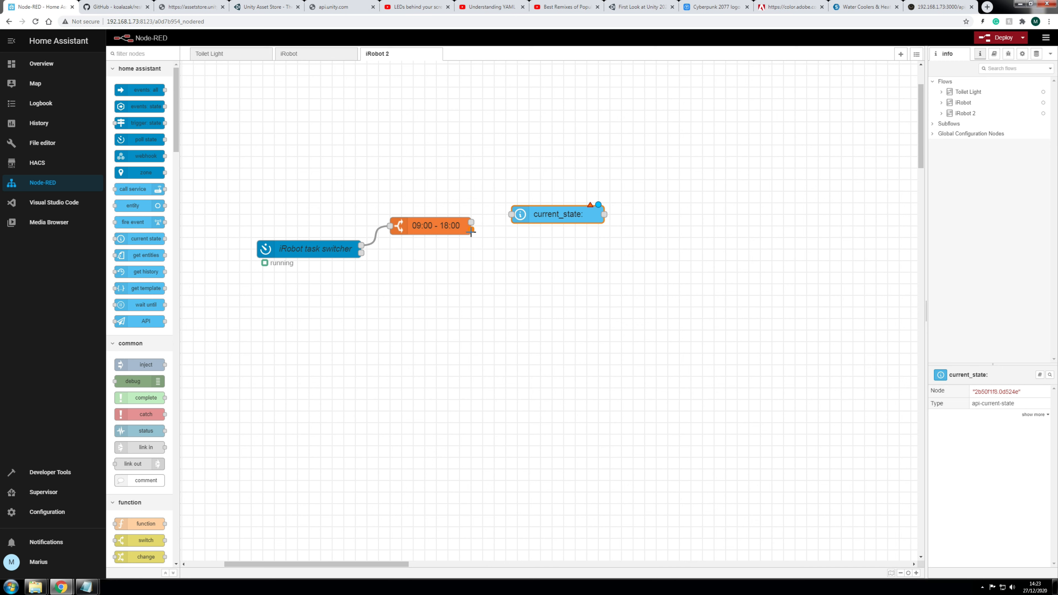
drag(471, 225, 496, 195)
drag(471, 230, 530, 203)
drag(471, 222, 541, 205)
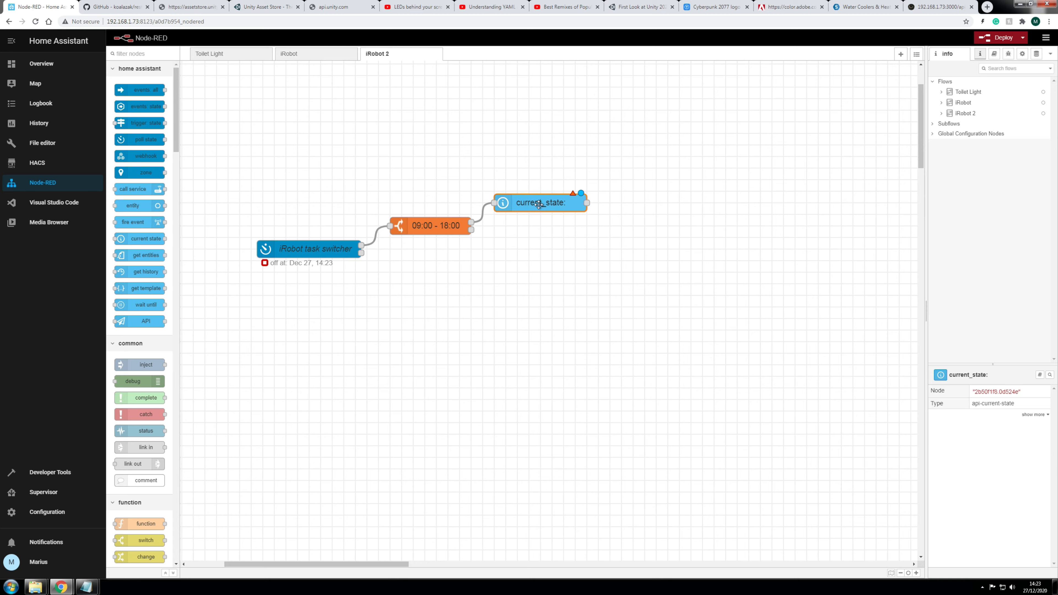
Step: Name the node is_docked, checking vacuum.roomba for the state 'docked'
double_click(541, 205)
click(810, 116)
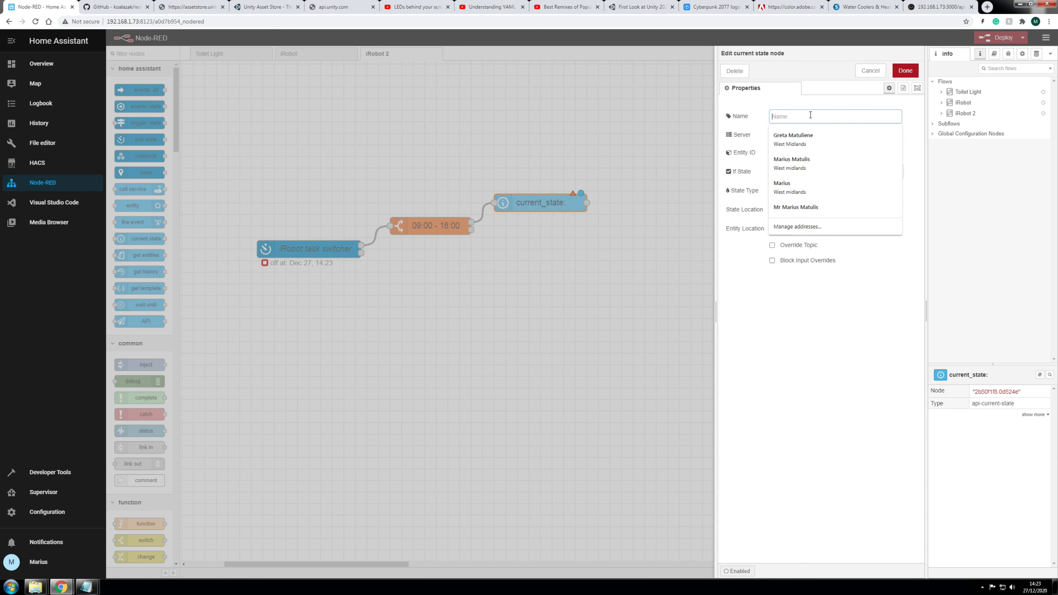
text(is_docke)
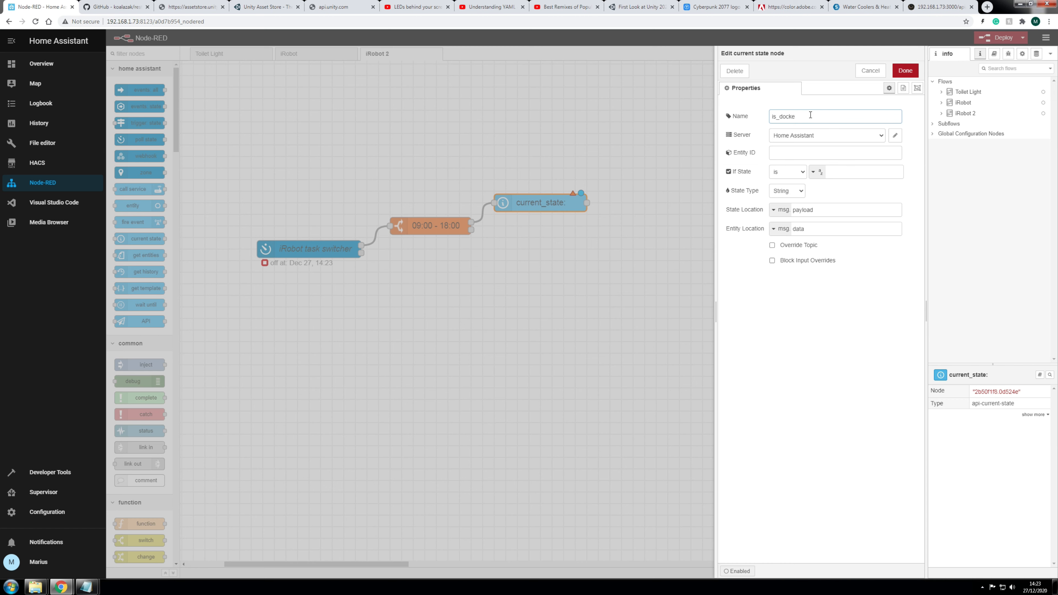
text(d)
click(798, 154)
text(vacu)
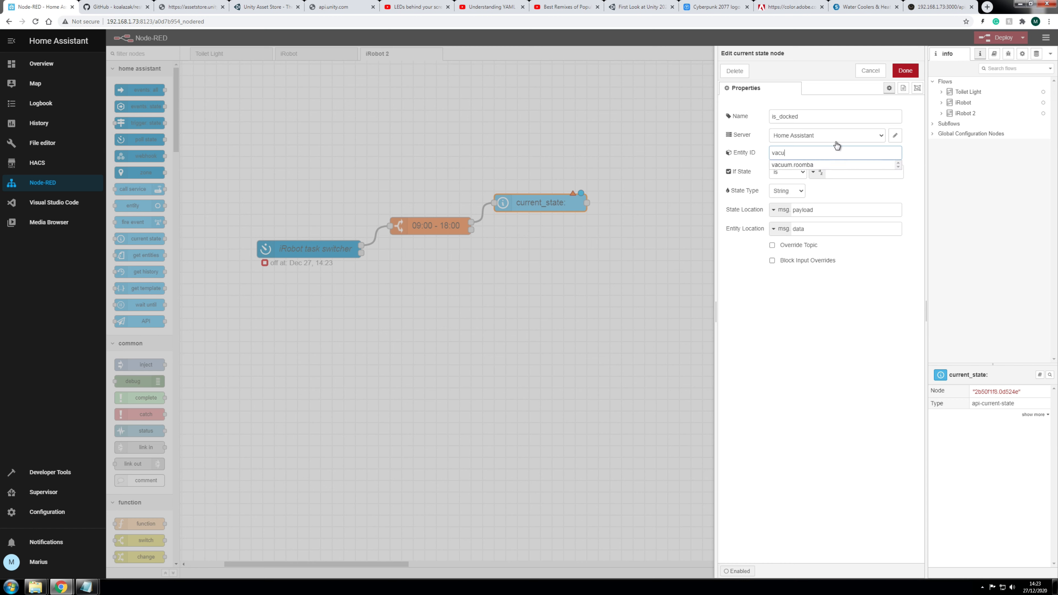
click(803, 166)
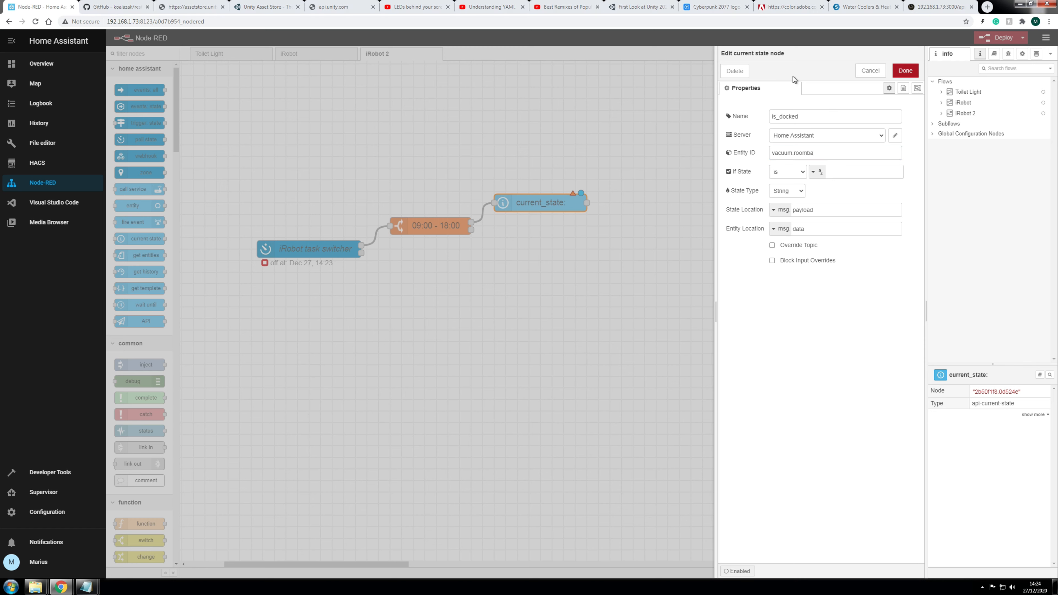
click(860, 170)
text(docked)
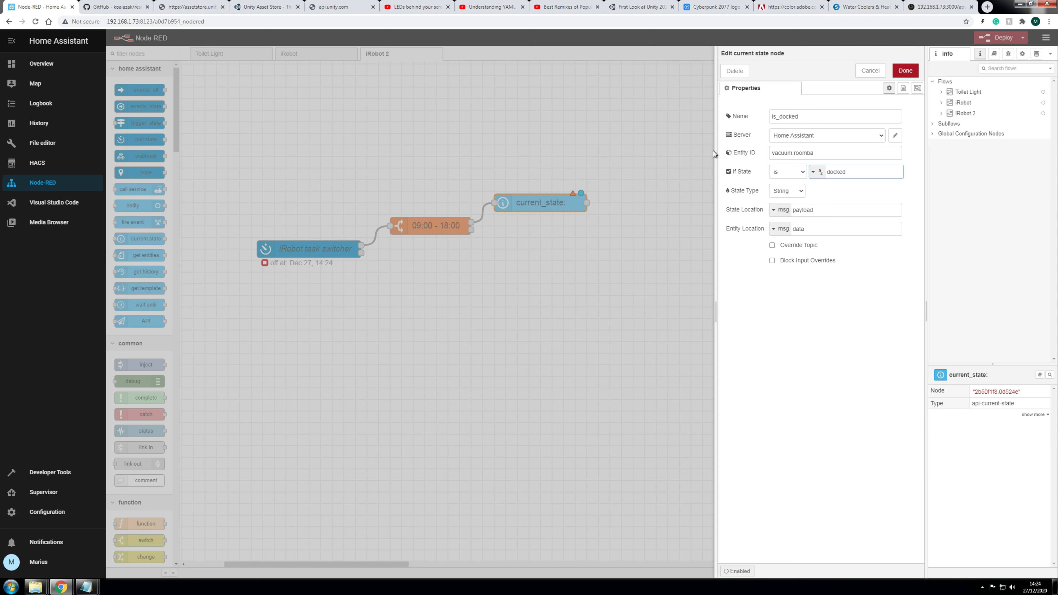
click(906, 71)
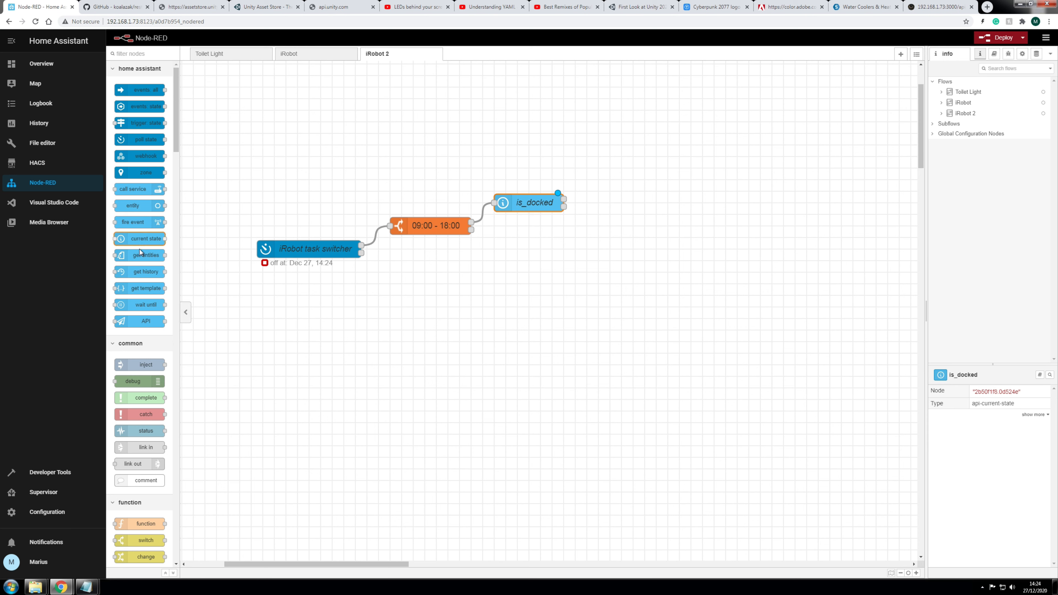
Step: Add another current state node after is_docked and name it battery_level
drag(135, 242, 587, 191)
click(623, 192)
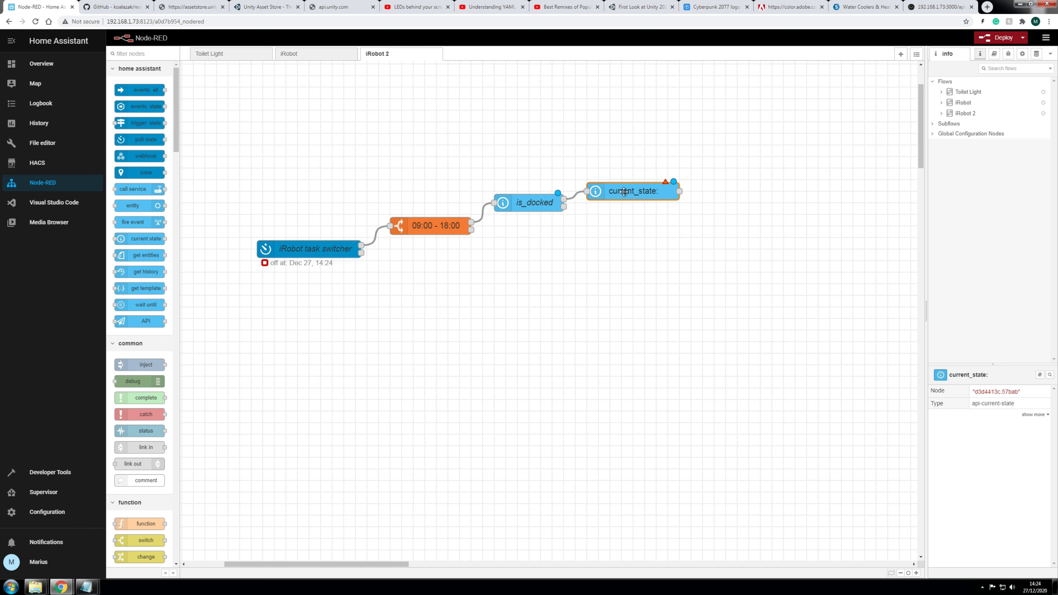
double_click(624, 192)
click(797, 117)
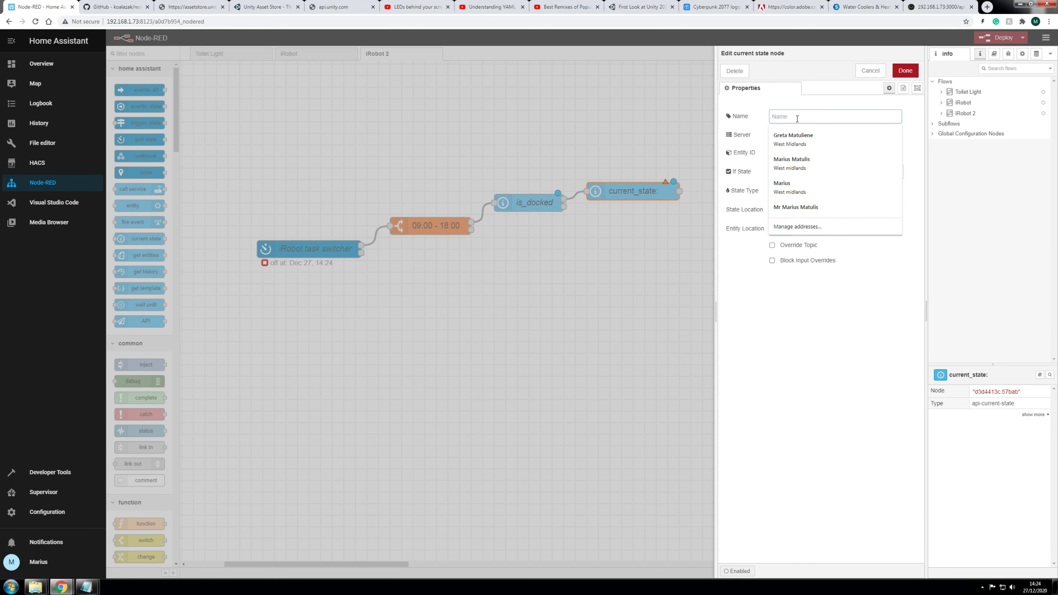
text(battery level)
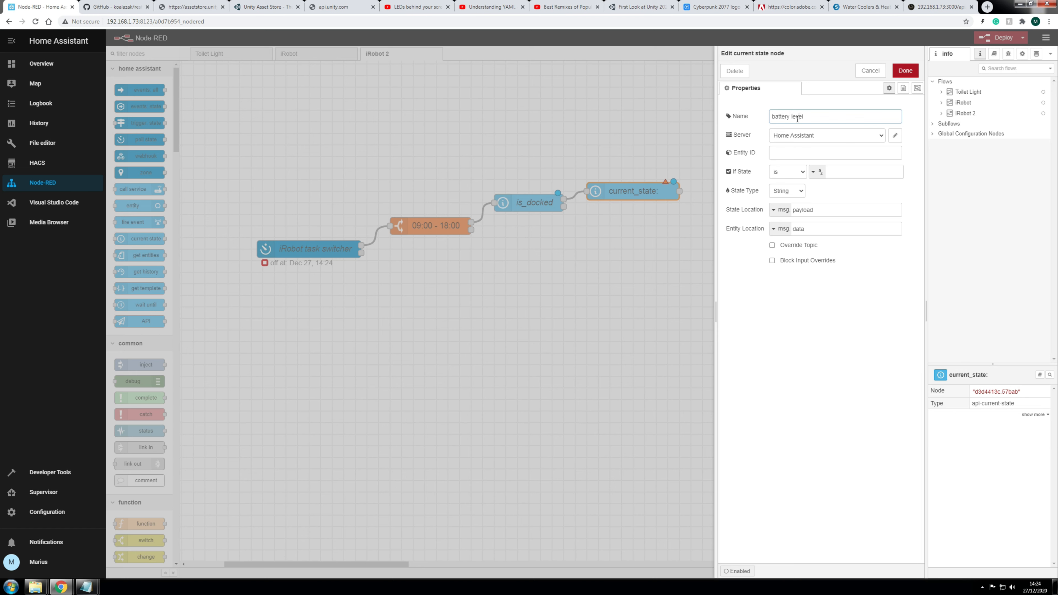
key(BackSpace)
text(_)
Step: Set battery_level's entity to sensor.roomba_battery_level with If State 100
click(791, 152)
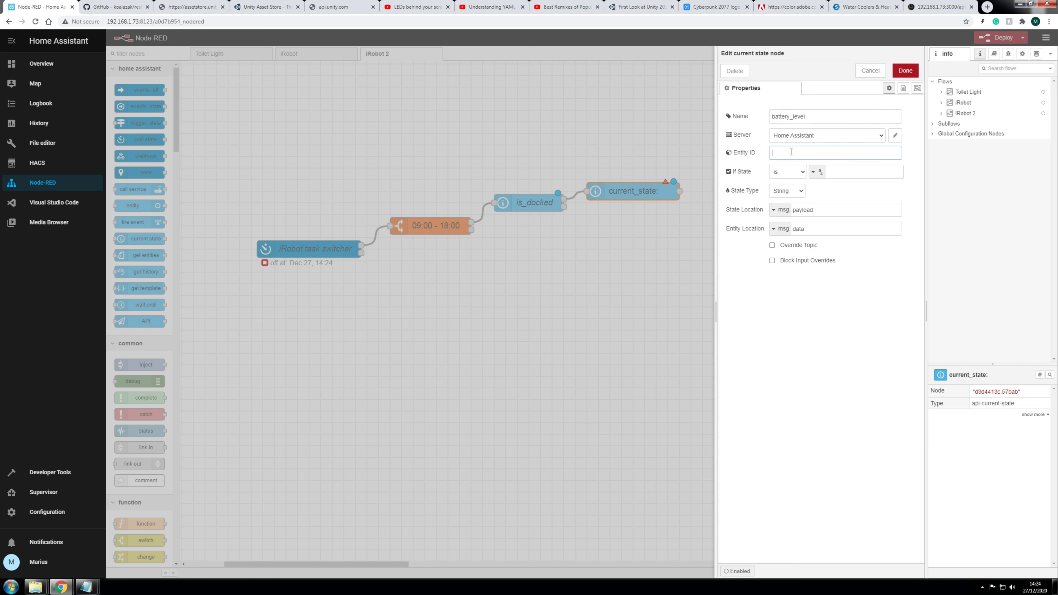
text(sensor)
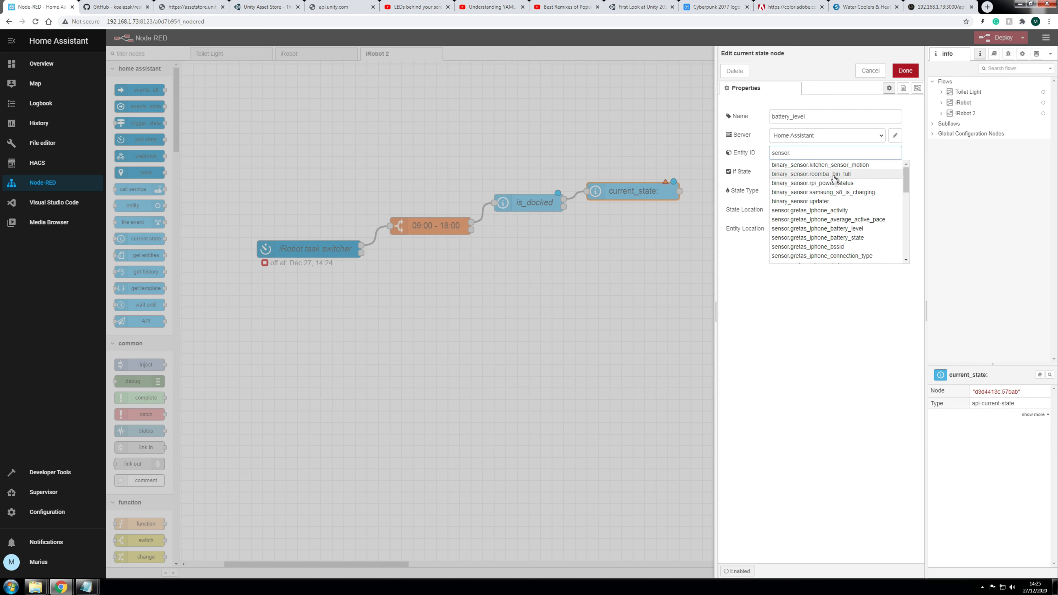
text(.)
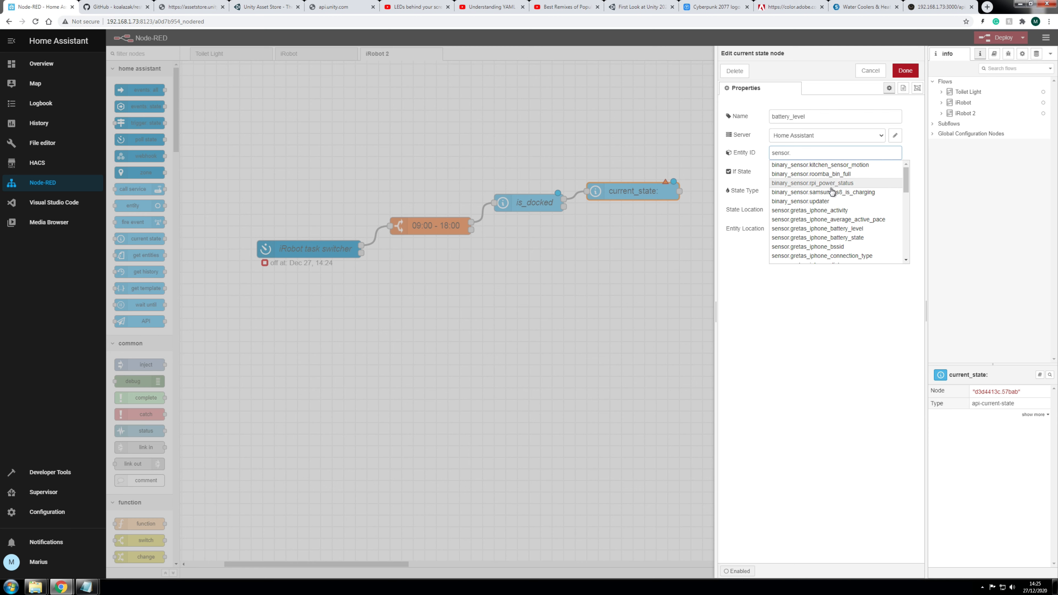
scroll(858, 221, down, 2)
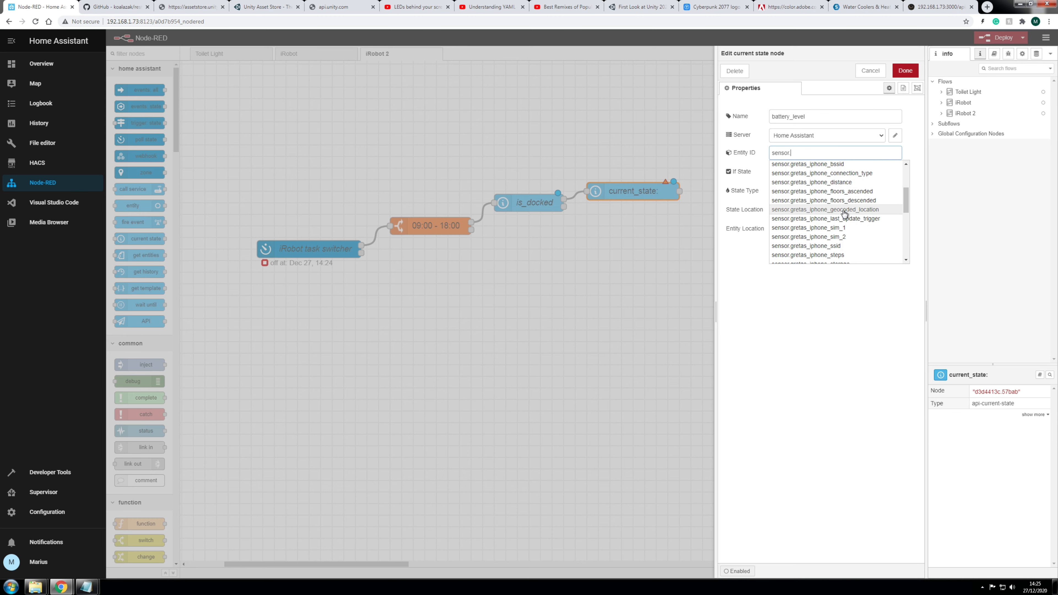
scroll(858, 232, down, 1)
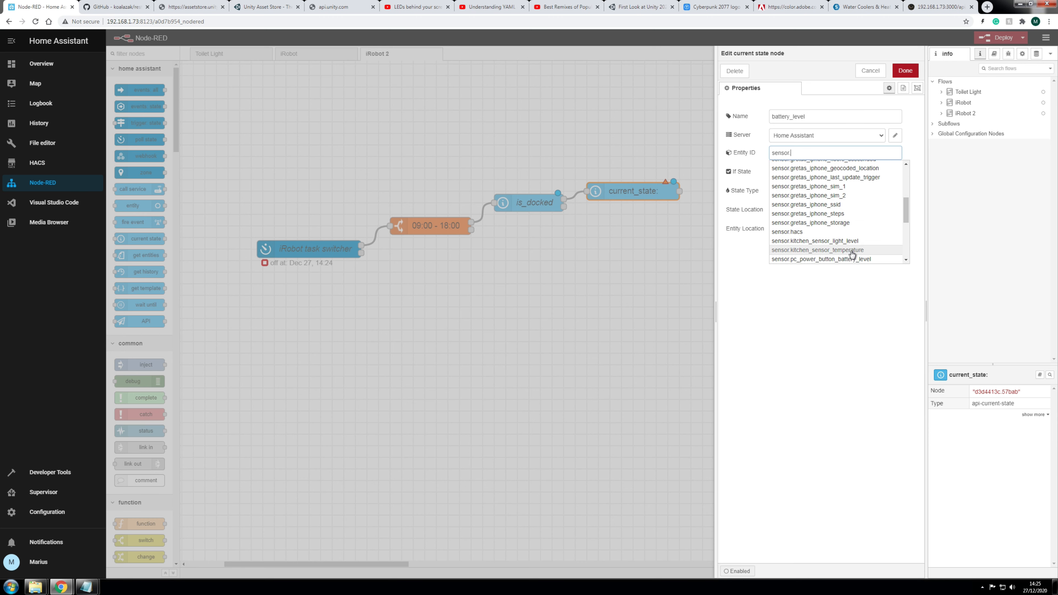
scroll(845, 241, down, 1)
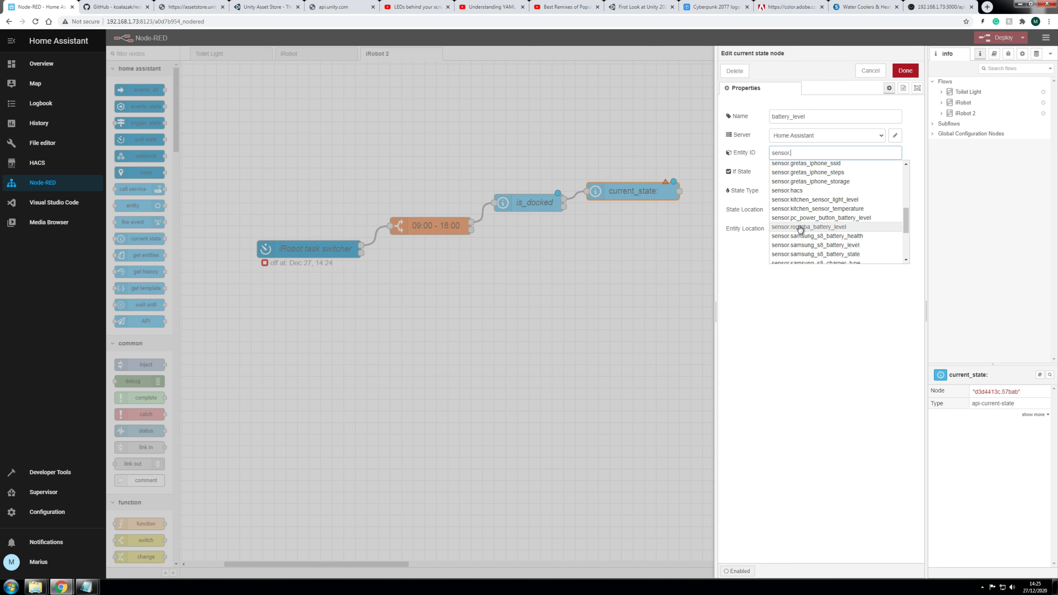
click(821, 227)
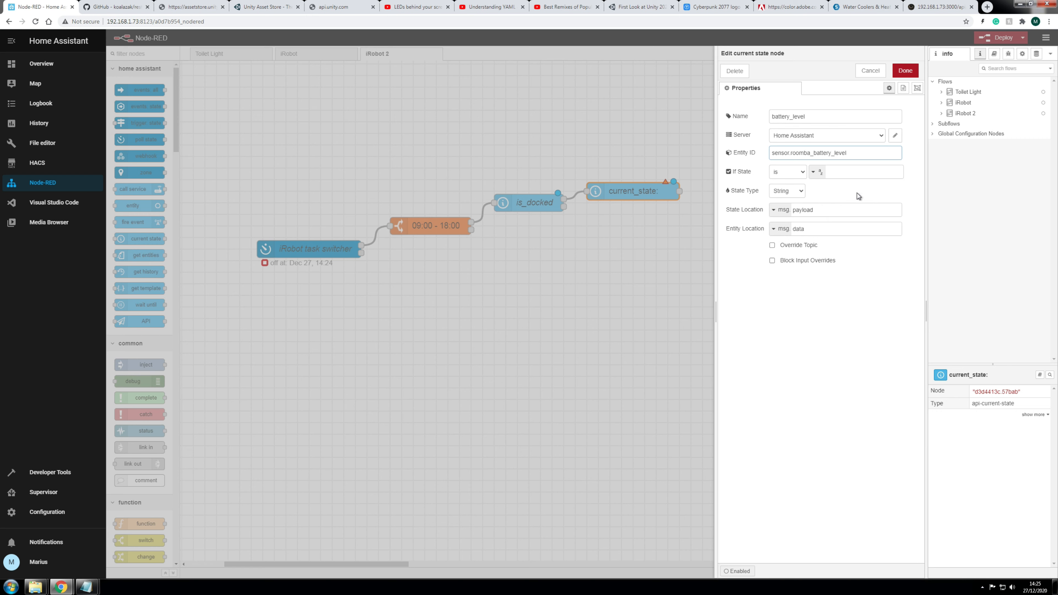
click(845, 171)
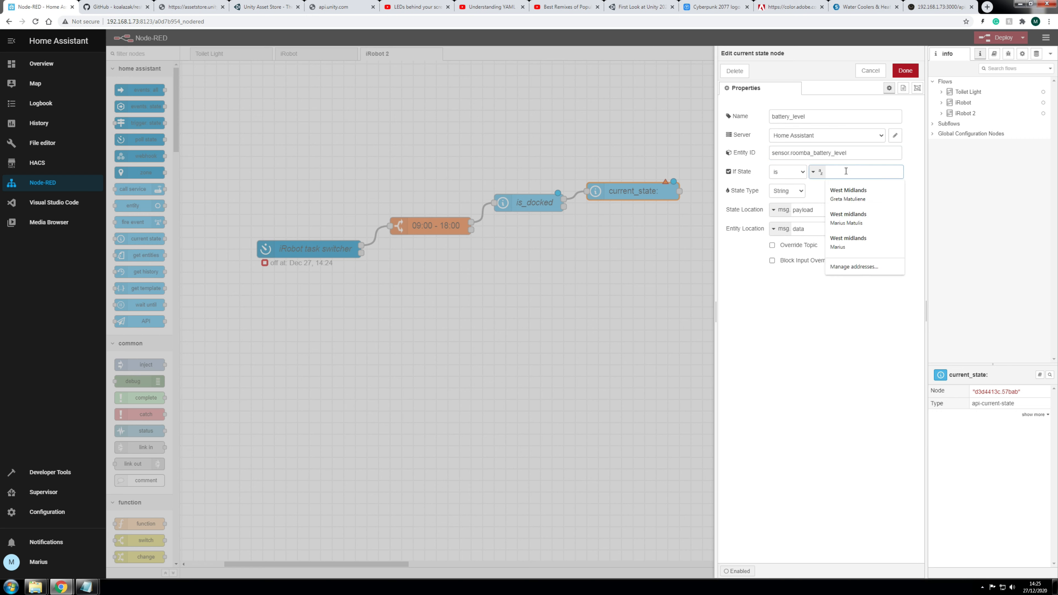
text(100)
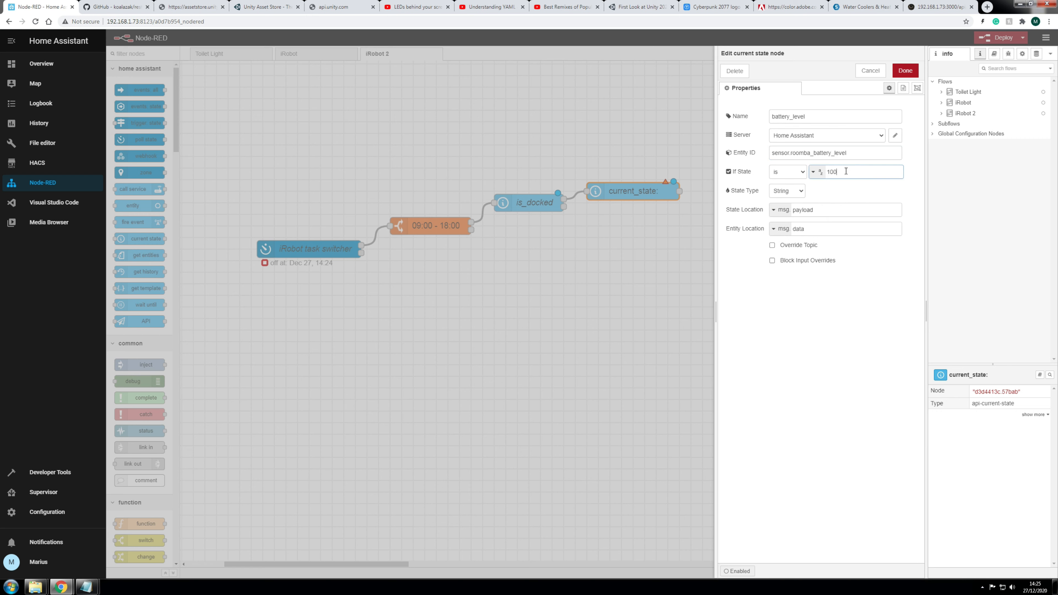
click(906, 71)
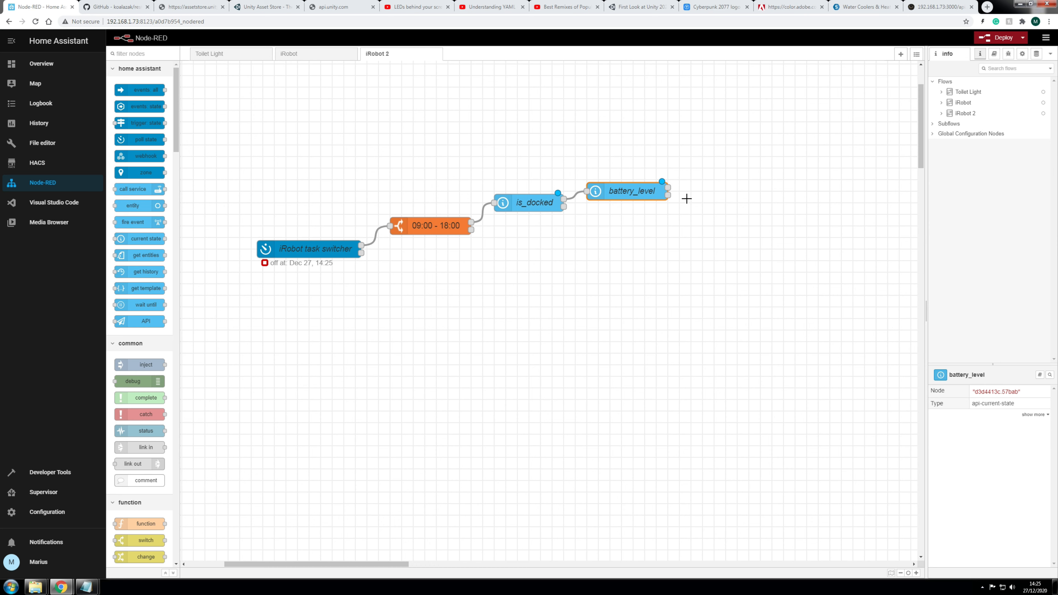
drag(717, 196, 686, 259)
Step: Drop a counter node from the function palette right of battery_level, then open iRobot task switcher
scroll(749, 257, up, 2)
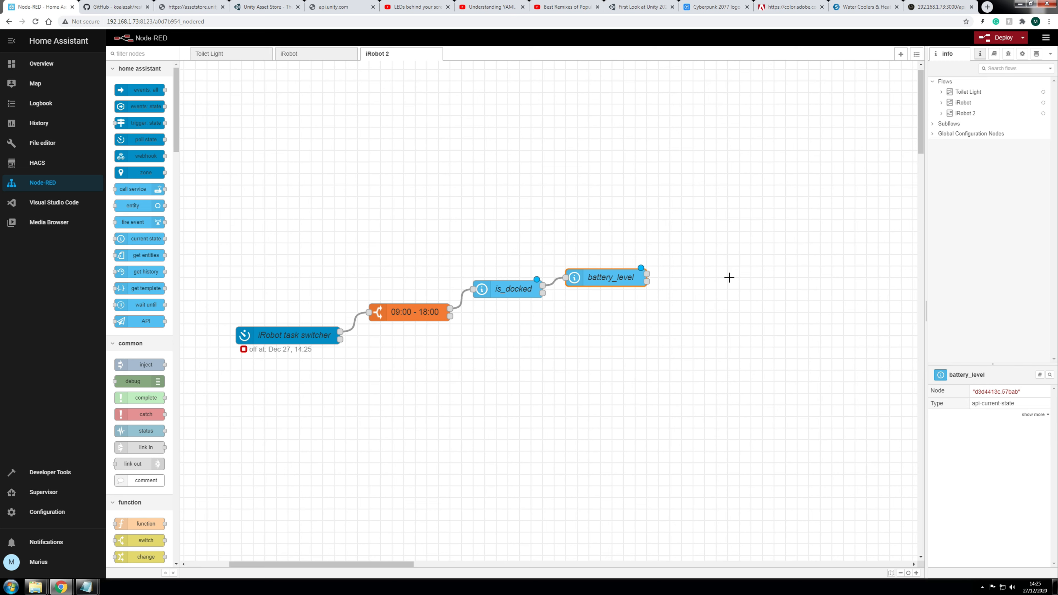
scroll(146, 417, down, 2)
scroll(147, 419, down, 5)
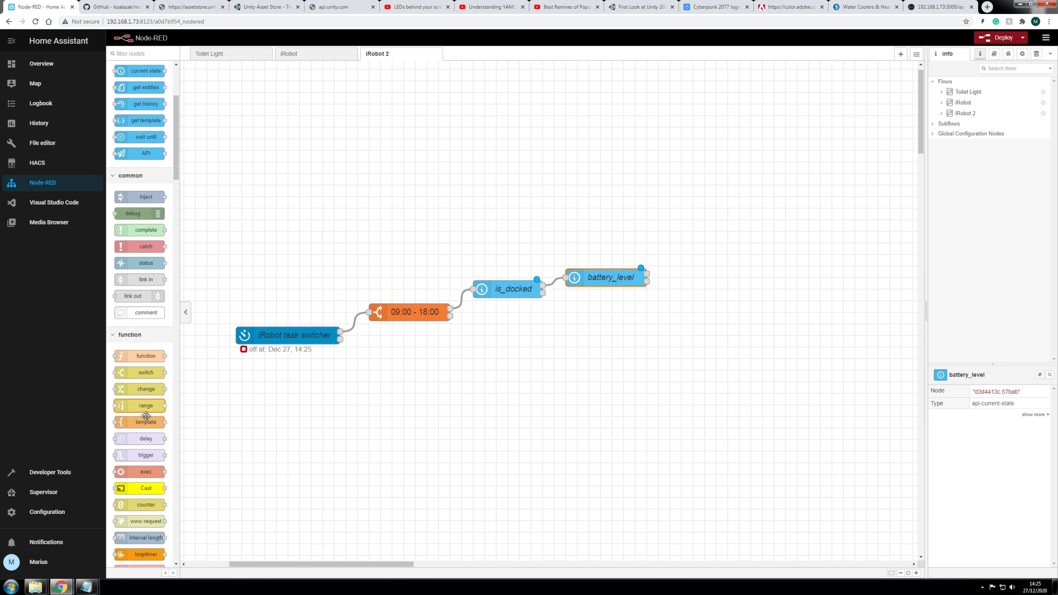
scroll(148, 416, down, 2)
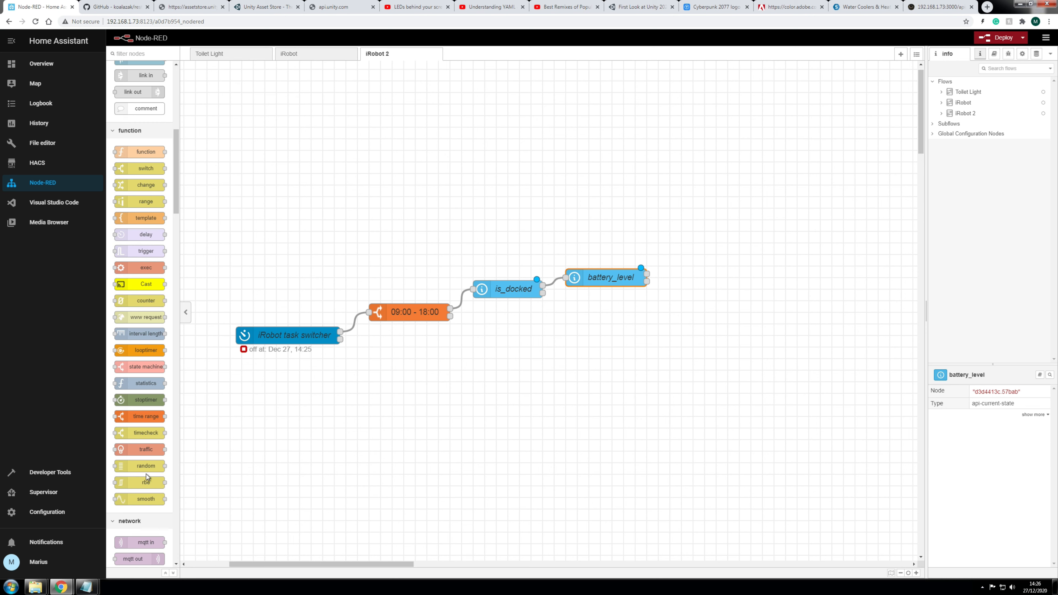
drag(141, 301, 733, 282)
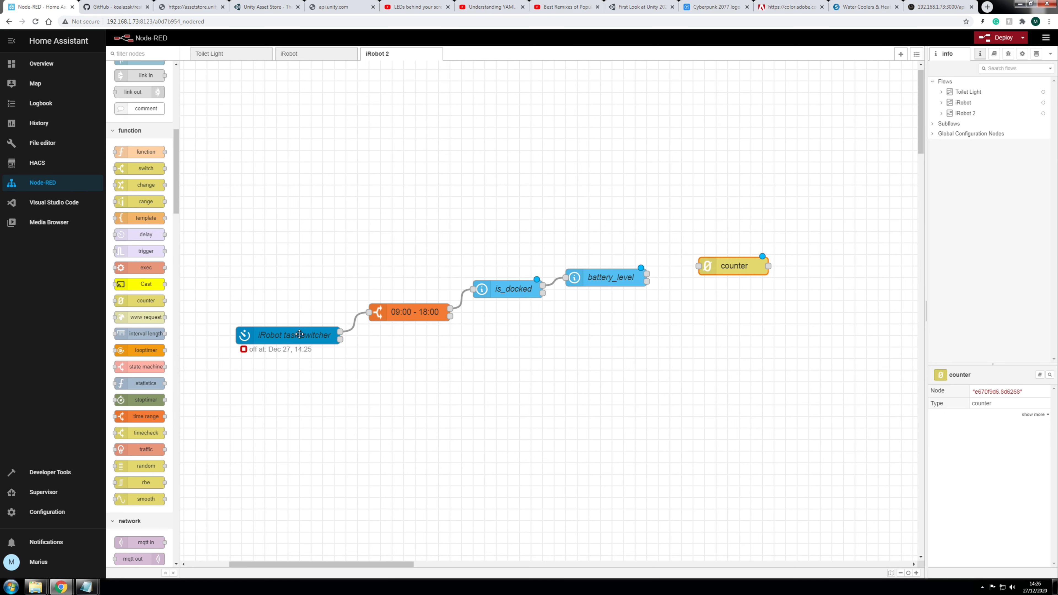
double_click(280, 338)
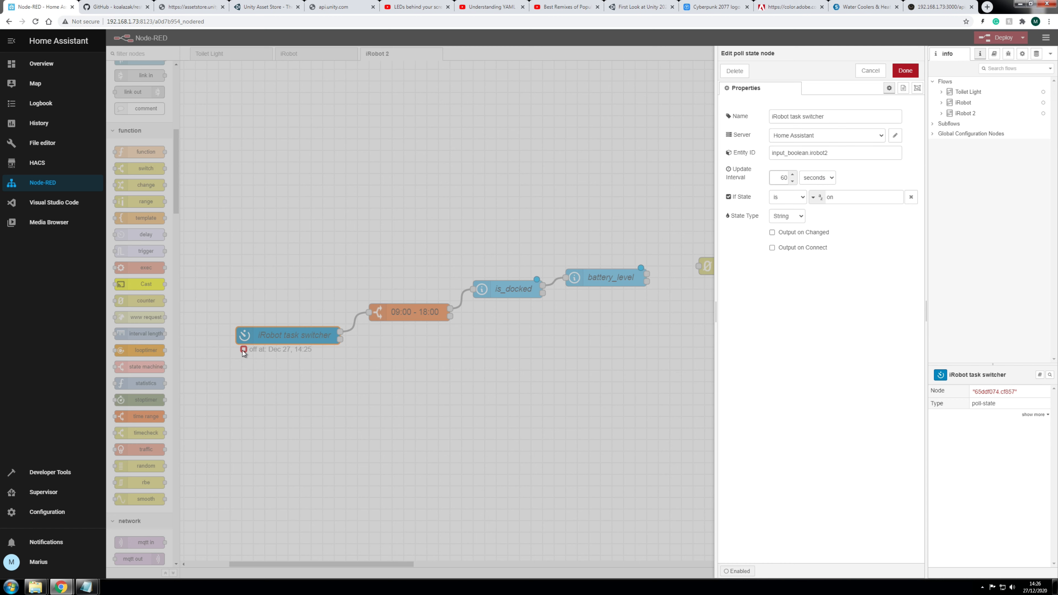
Step: Change the task switcher's update interval from 60 seconds to 5 minutes and save it
double_click(781, 178)
text(5)
click(826, 181)
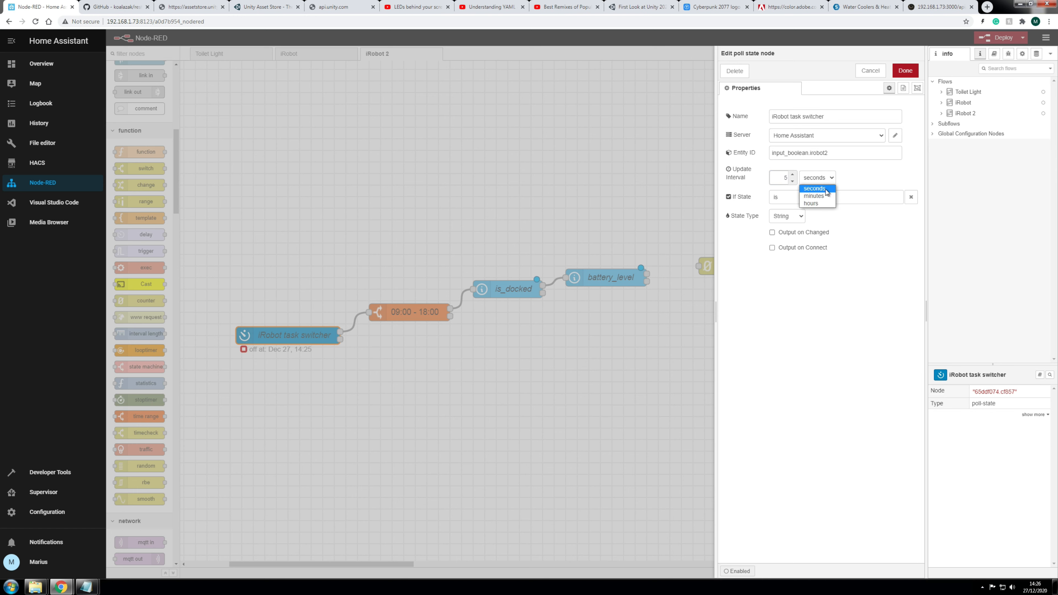
click(816, 196)
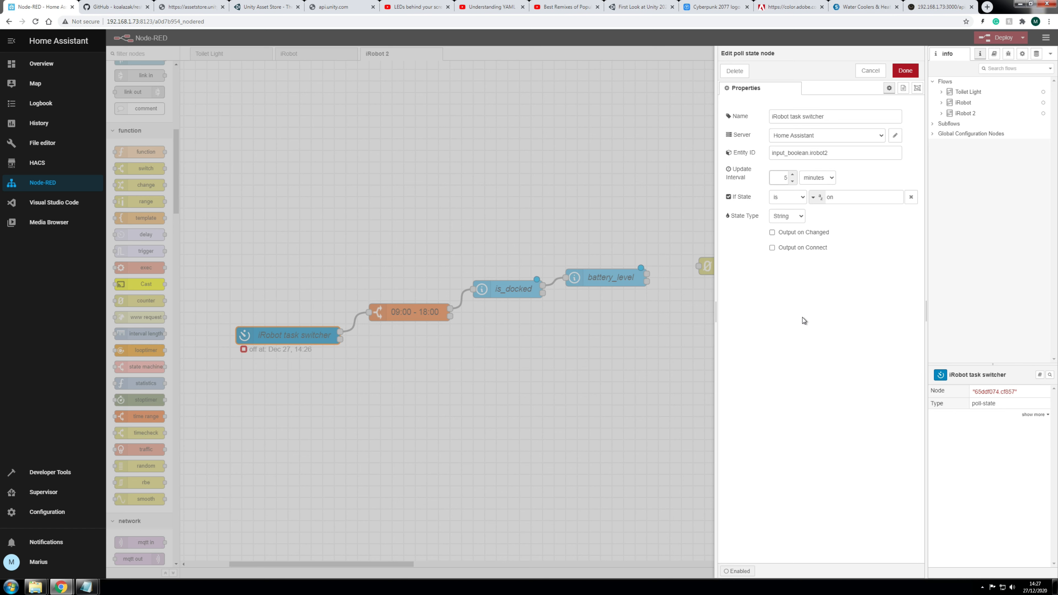
click(903, 76)
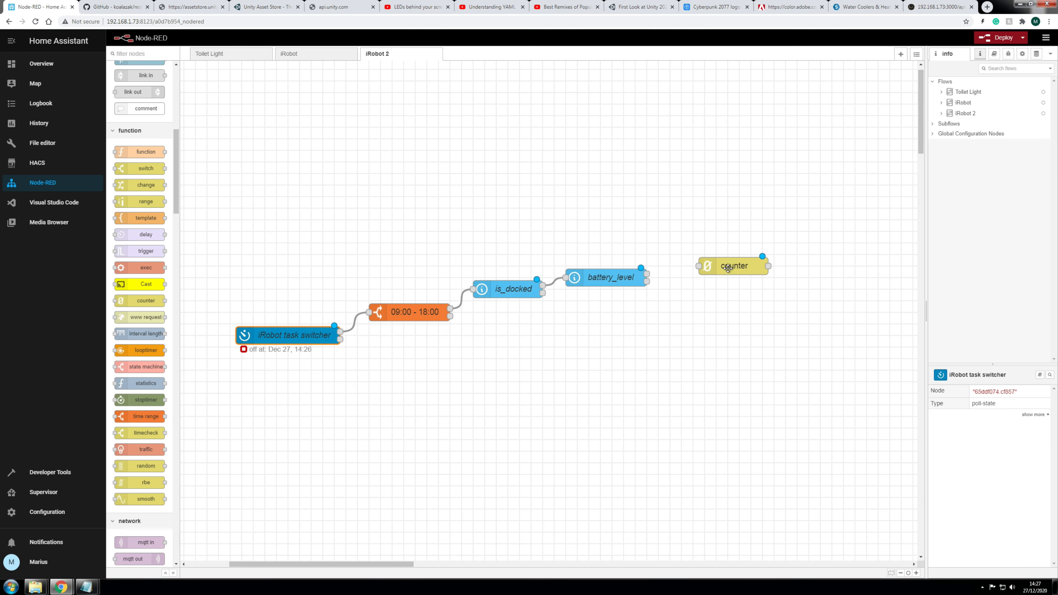
click(728, 268)
Step: Set the counter's upper limit to 5 and lower limit to 0, with split (2) outputs
double_click(727, 269)
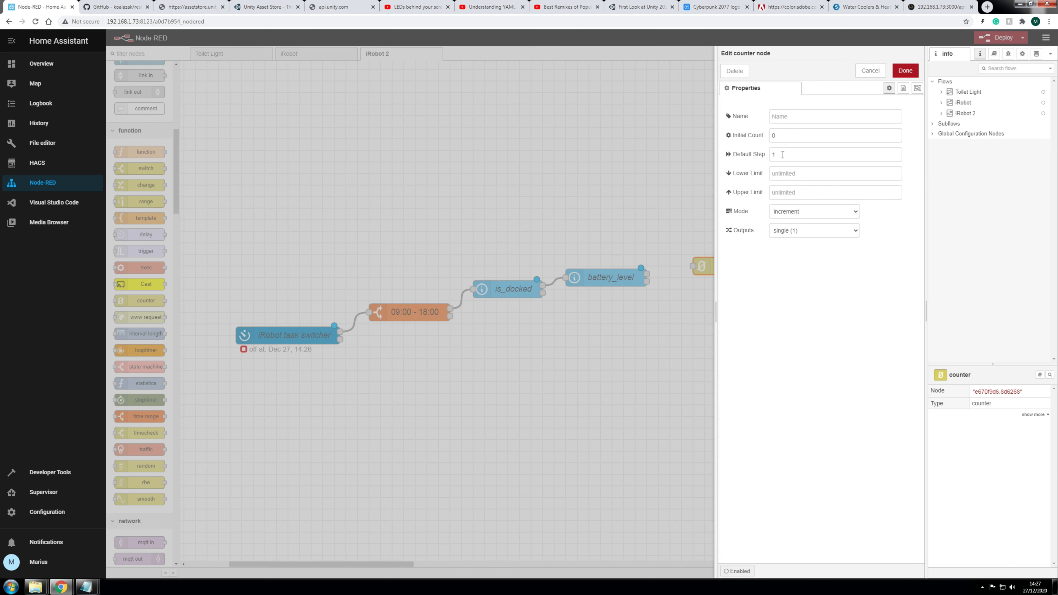
click(784, 175)
click(783, 141)
click(786, 193)
text(5)
click(781, 172)
text(0)
click(800, 237)
click(775, 251)
click(905, 71)
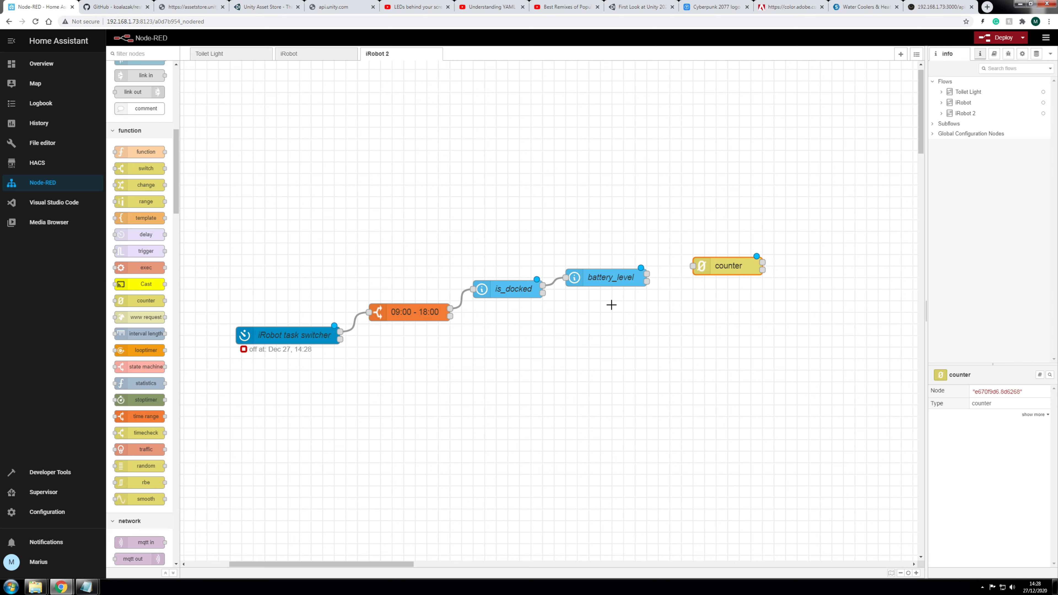
Step: Wire battery_level's output port into the counter node's input port
drag(648, 274, 693, 265)
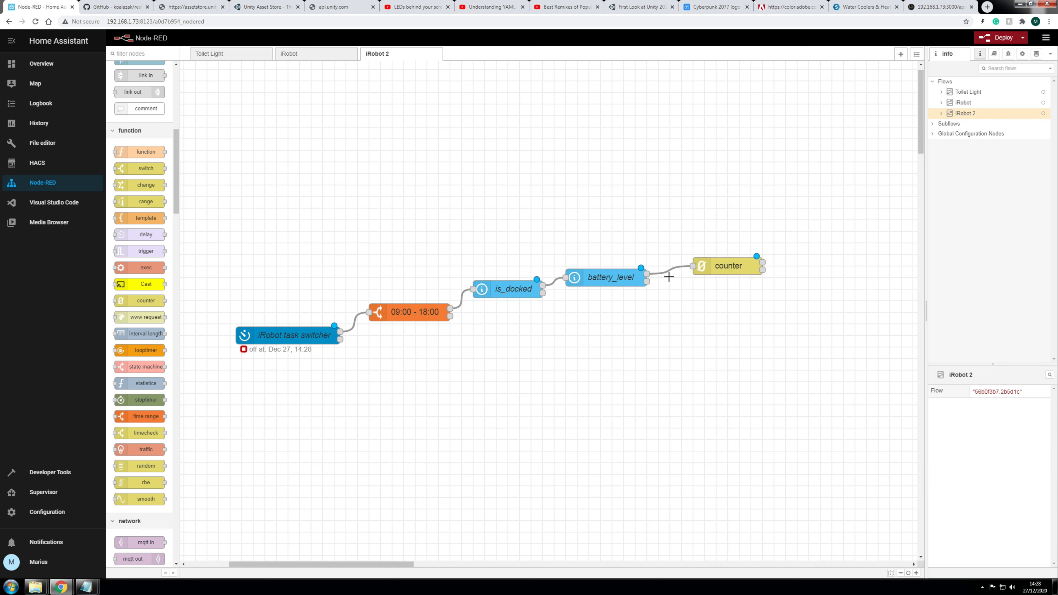
drag(762, 270, 853, 234)
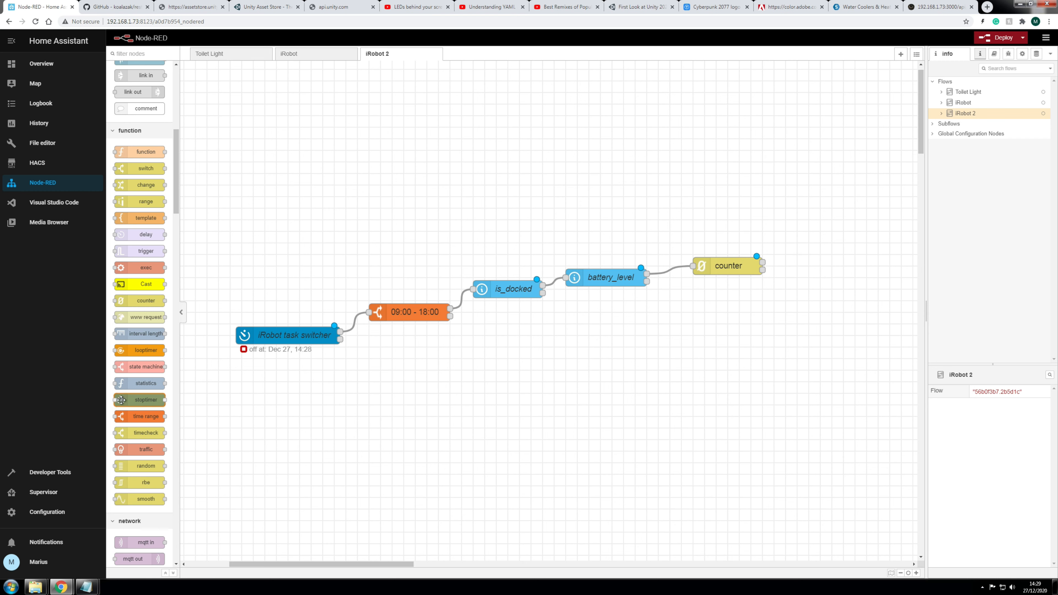
Step: Add a msg.payload debug node wired after the counter, then deploy the flow
scroll(147, 292, up, 3)
scroll(147, 290, up, 1)
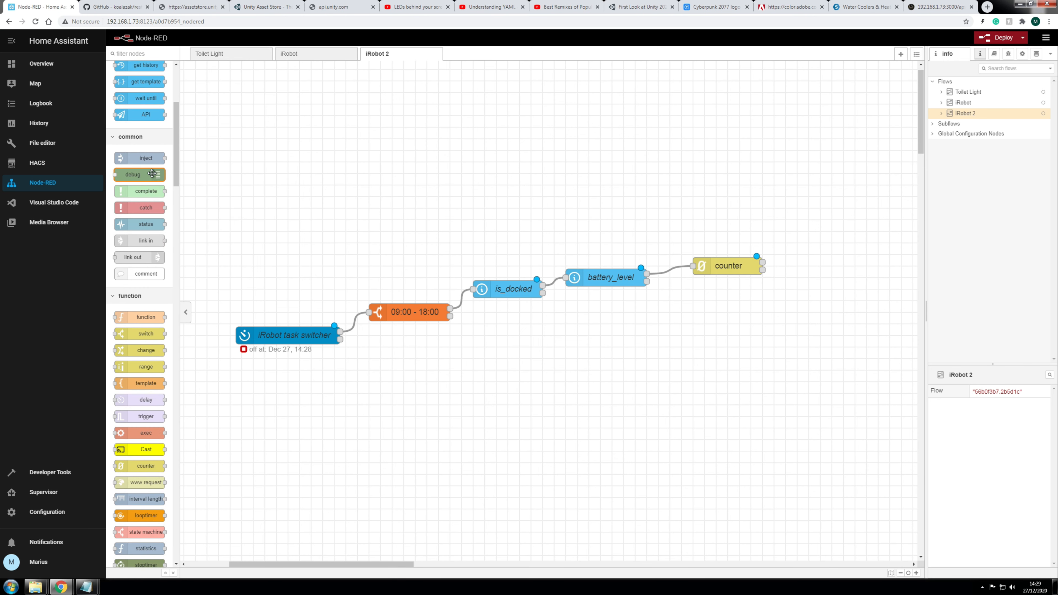
drag(140, 174, 855, 237)
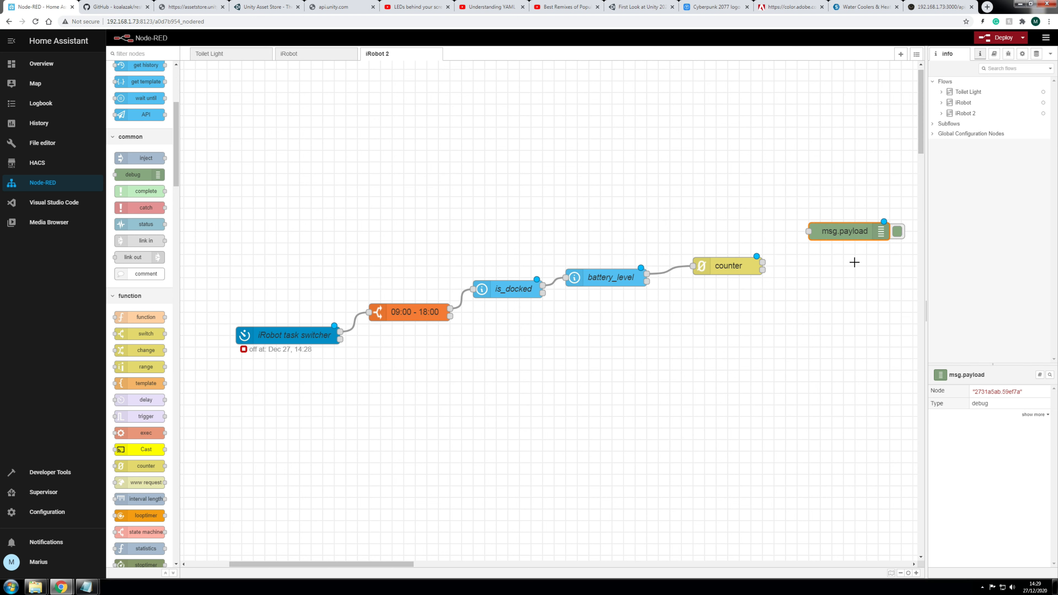
drag(762, 261, 808, 231)
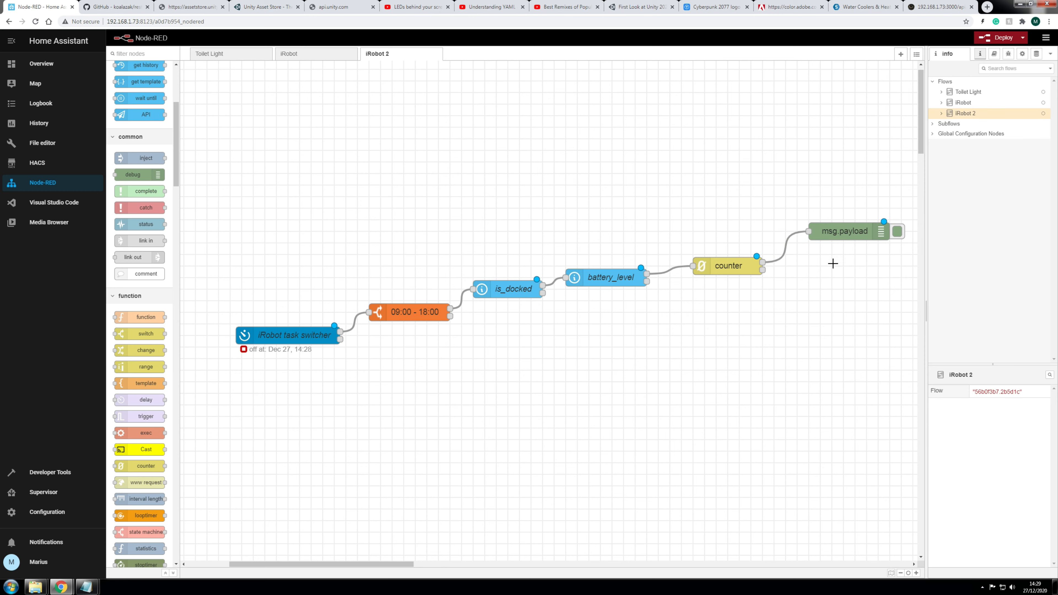
click(999, 38)
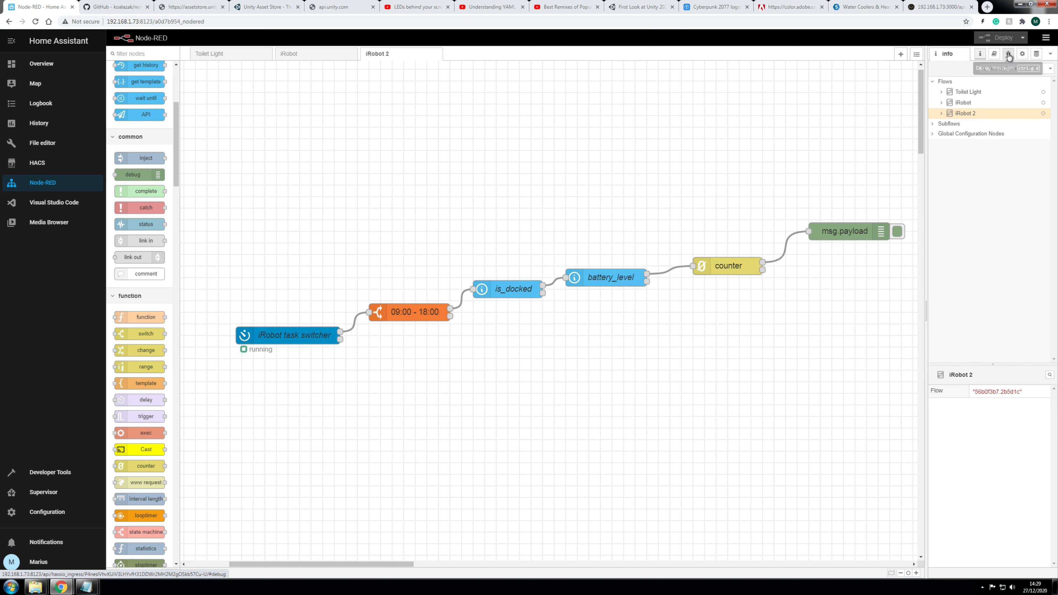
Step: Show the debug output and place the dashboard window beside the counter and task switcher nodes
click(1008, 55)
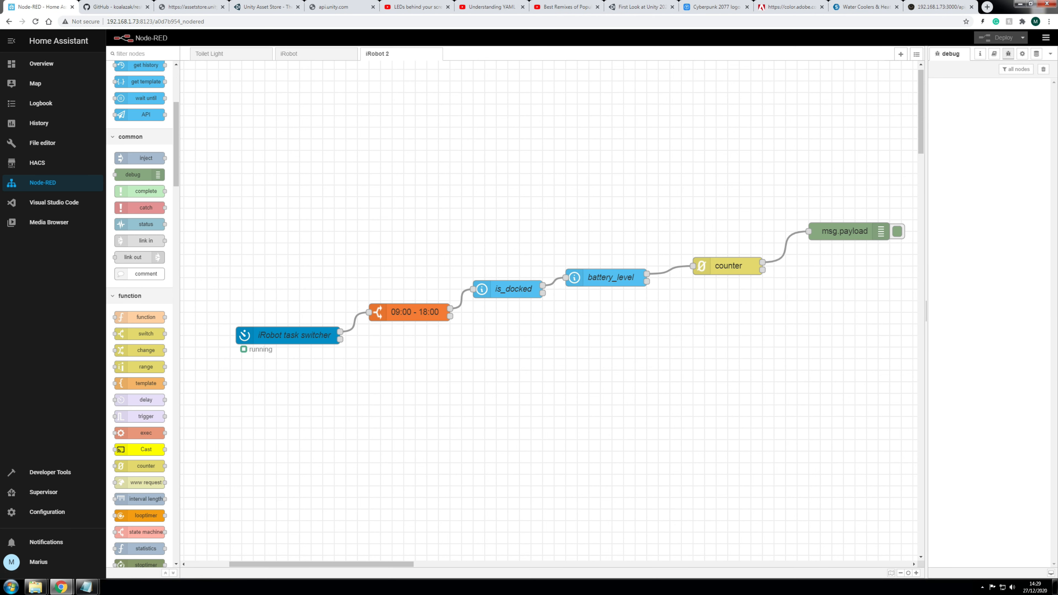
drag(1057, 230, 499, 73)
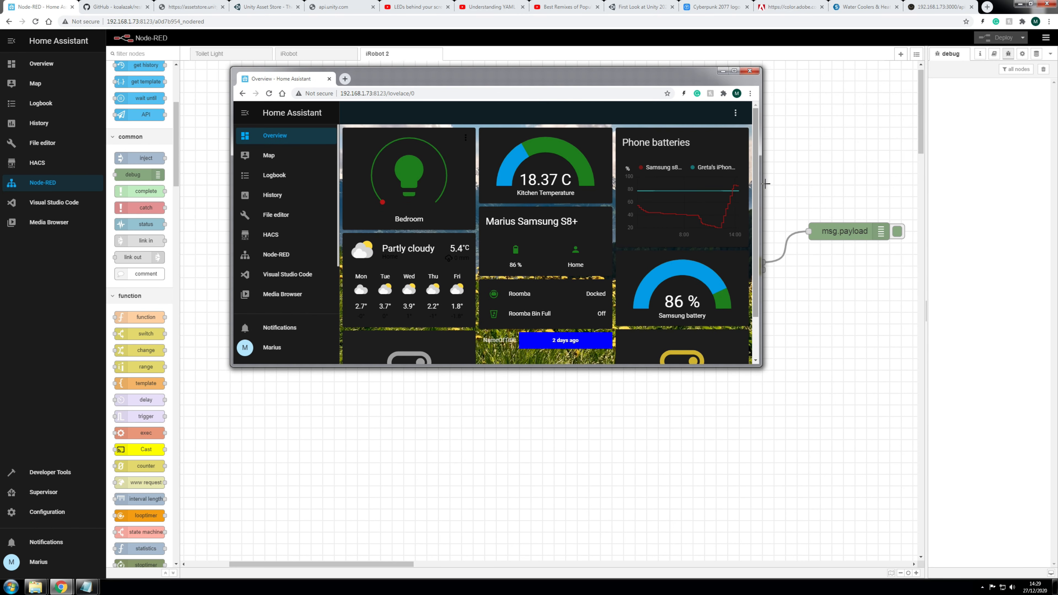
drag(757, 168, 757, 209)
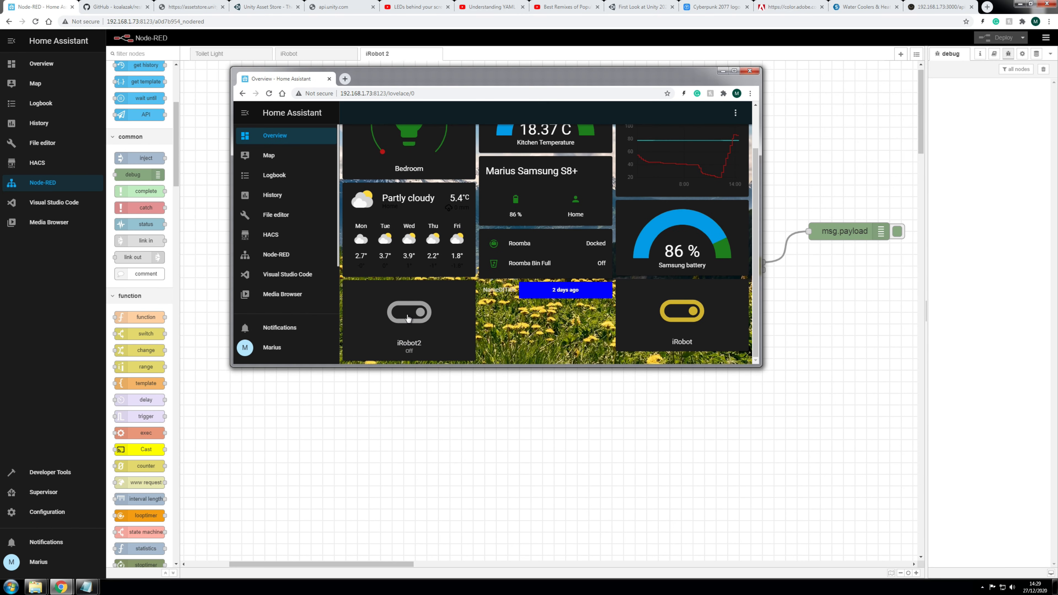
drag(484, 71, 379, 21)
drag(650, 318, 665, 251)
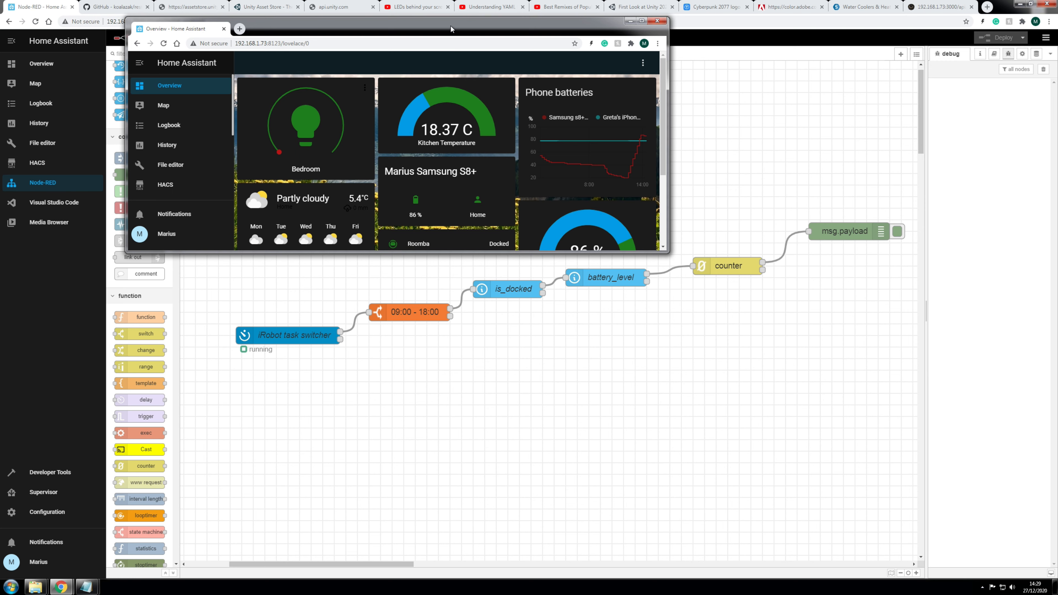
drag(452, 30, 458, 14)
scroll(322, 187, down, 3)
Step: Toggle the iRobot2 helper on and back off from the dashboard
click(322, 187)
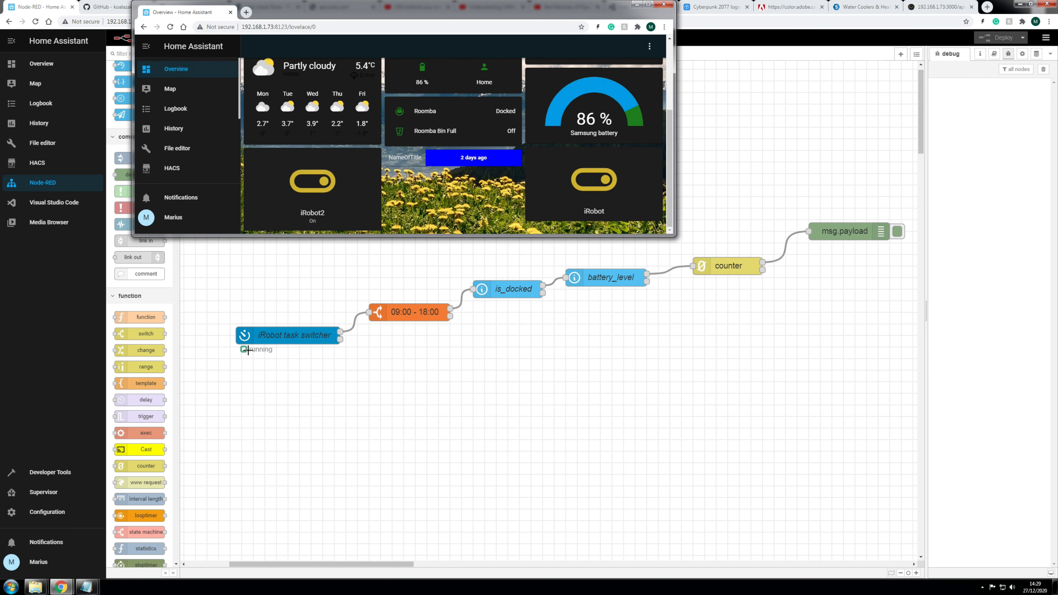
click(317, 189)
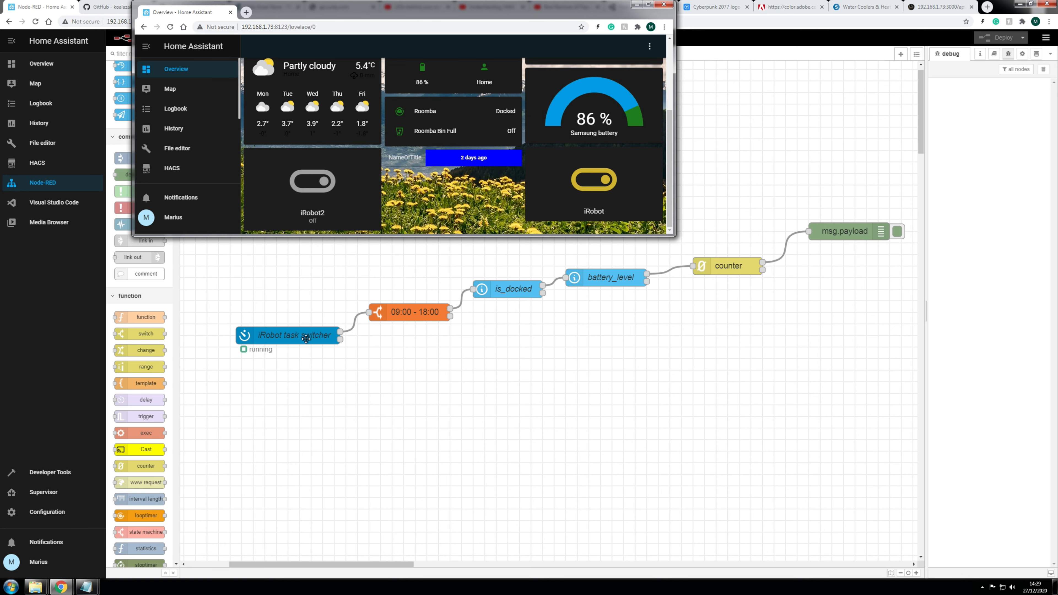
double_click(309, 339)
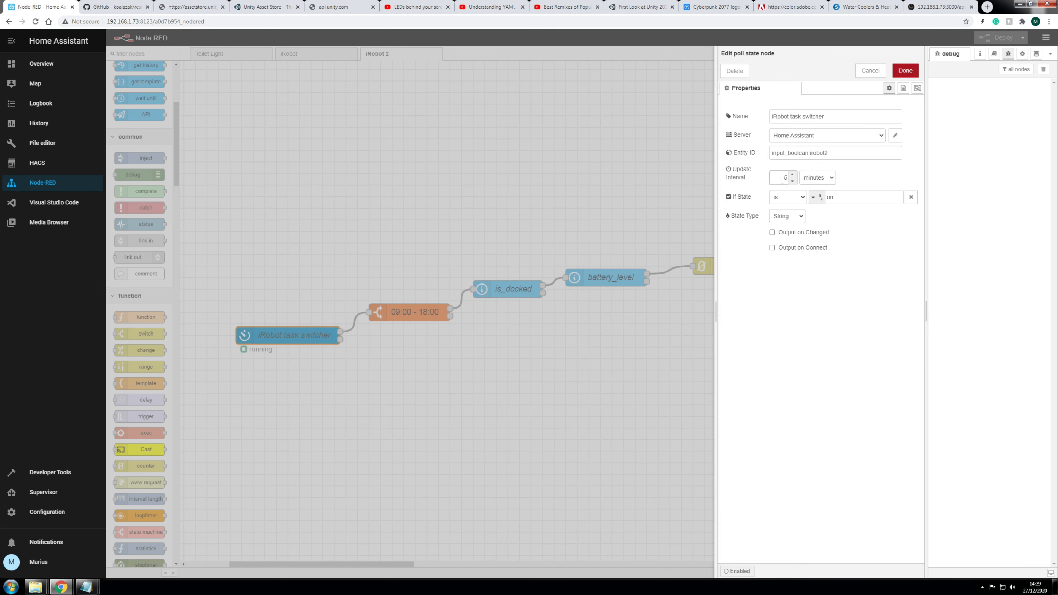
Step: Set the task switcher's update interval to 1 second and save it
click(788, 182)
click(789, 182)
click(788, 182)
click(788, 182)
click(810, 181)
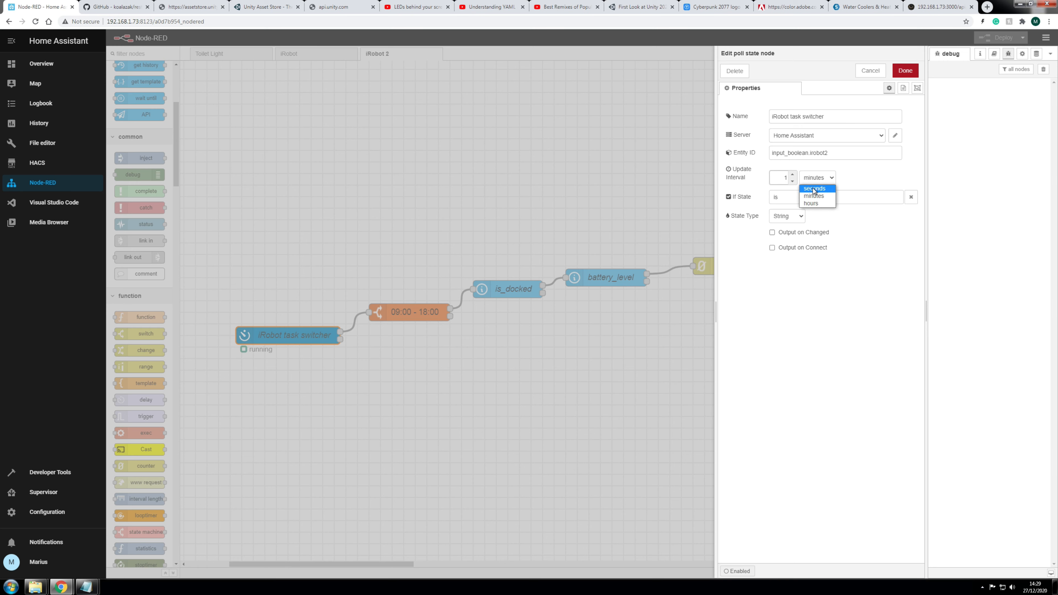
click(904, 71)
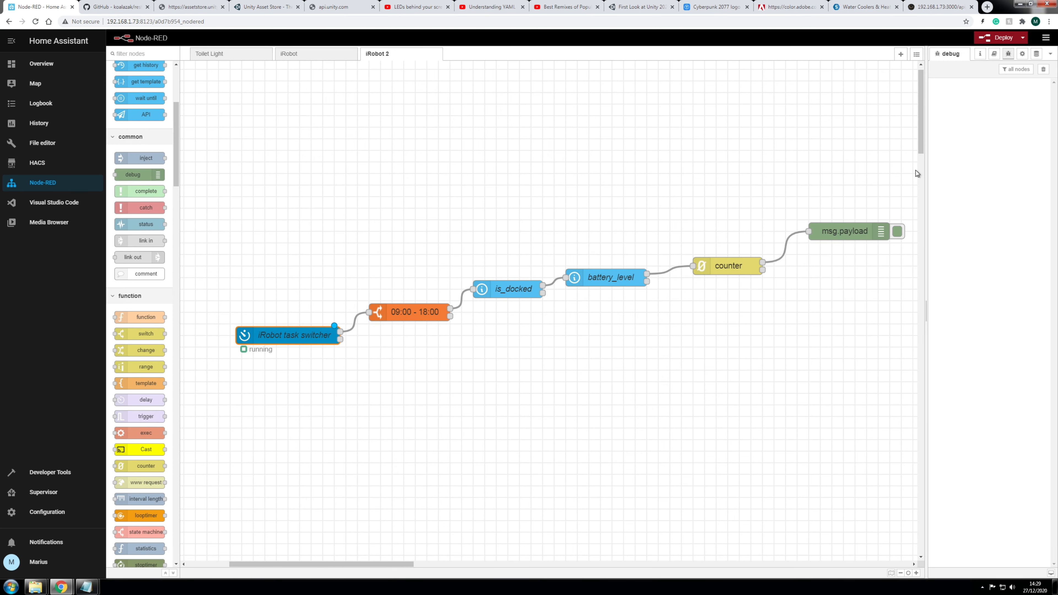
Step: Bring the dashboard window back in front and deploy the flow
mouse_move(61, 587)
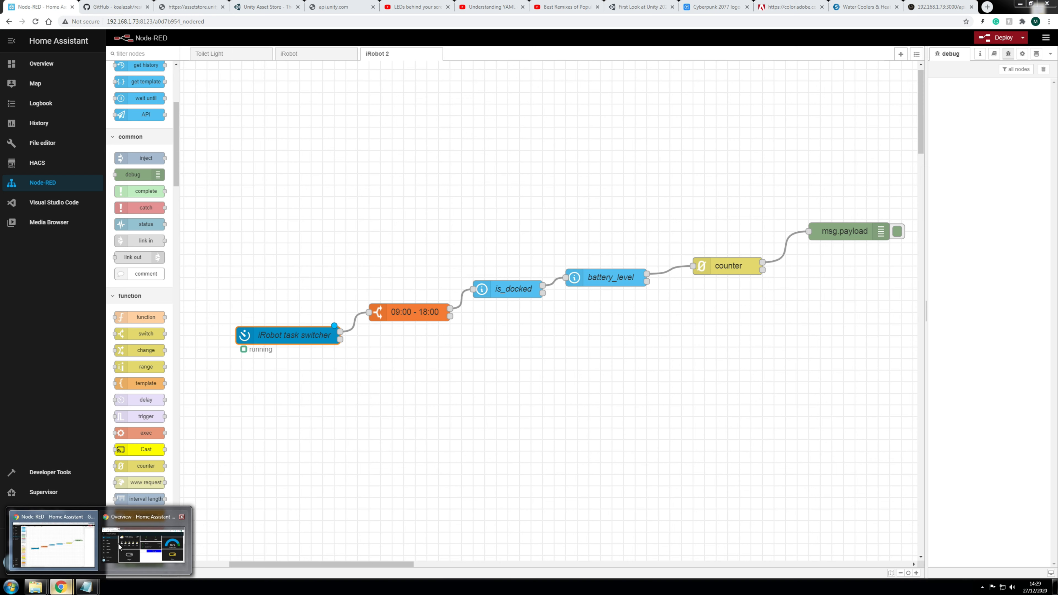
click(144, 542)
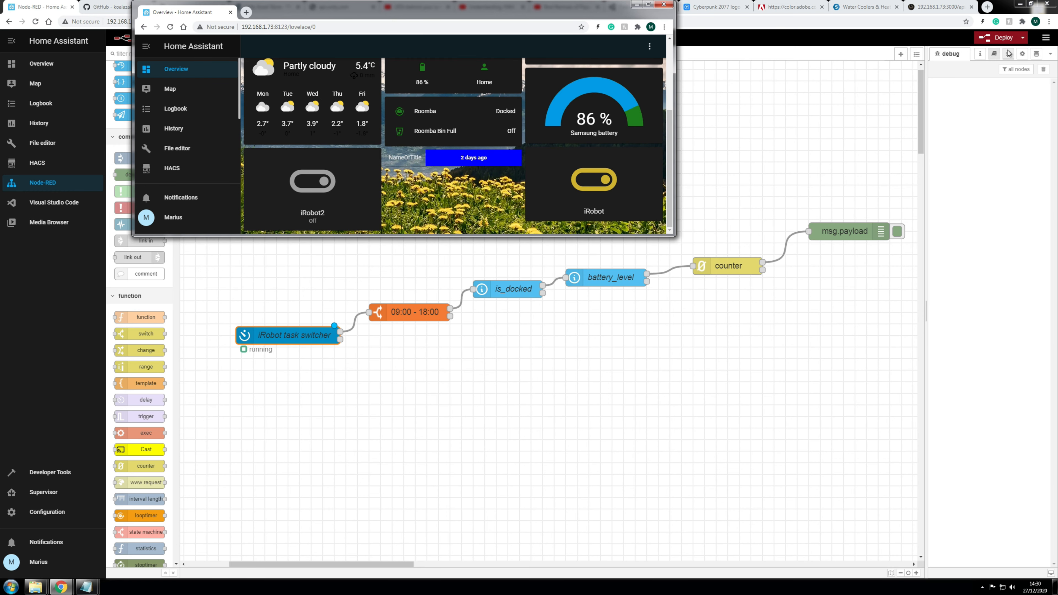
click(984, 40)
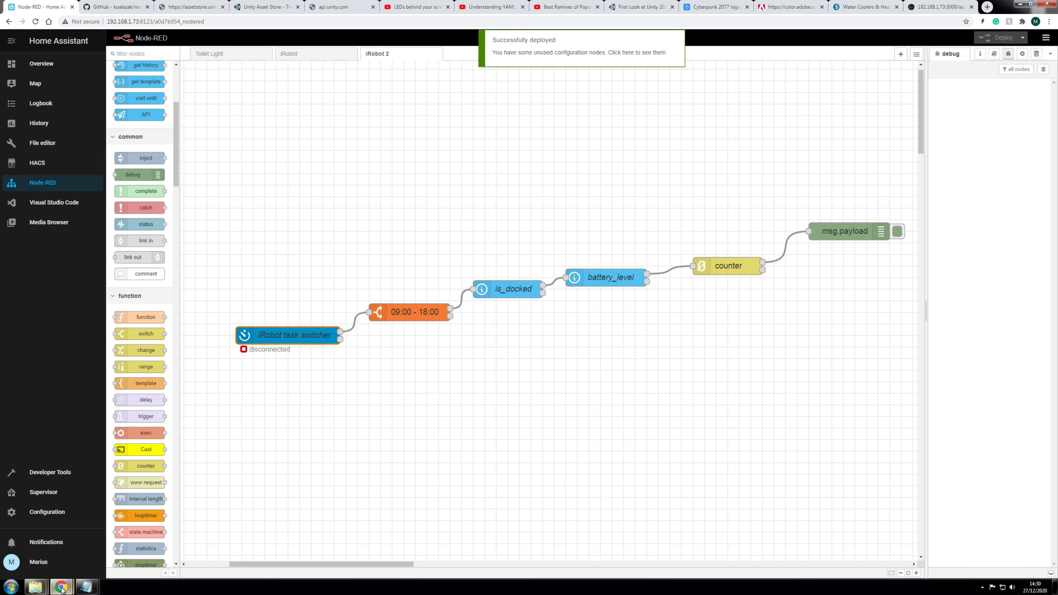
Step: Test the flow by switching iRobot2 on and off from the dashboard, then minimise it
mouse_move(61, 587)
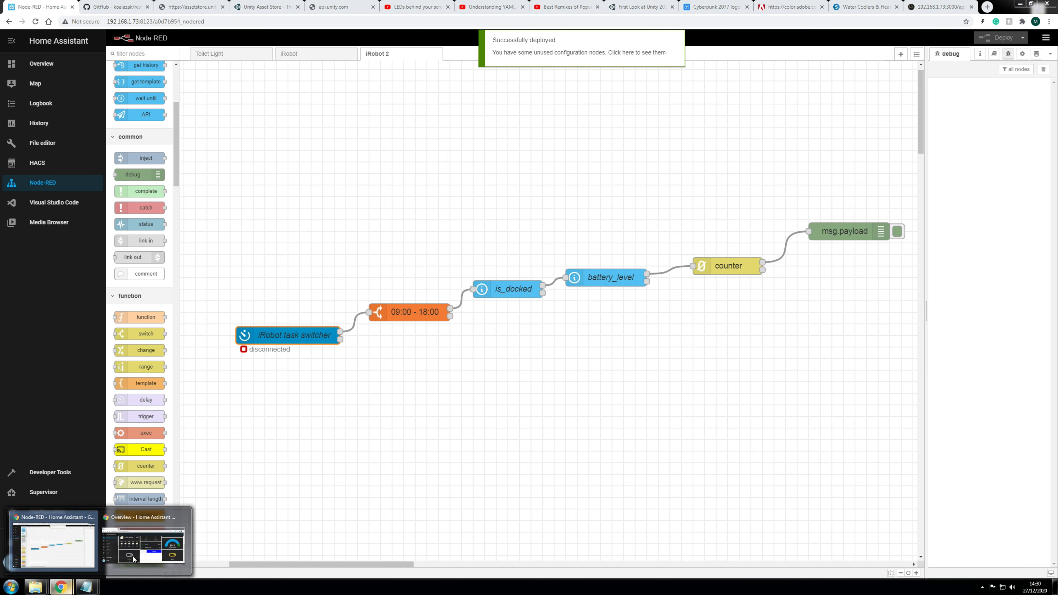
click(149, 555)
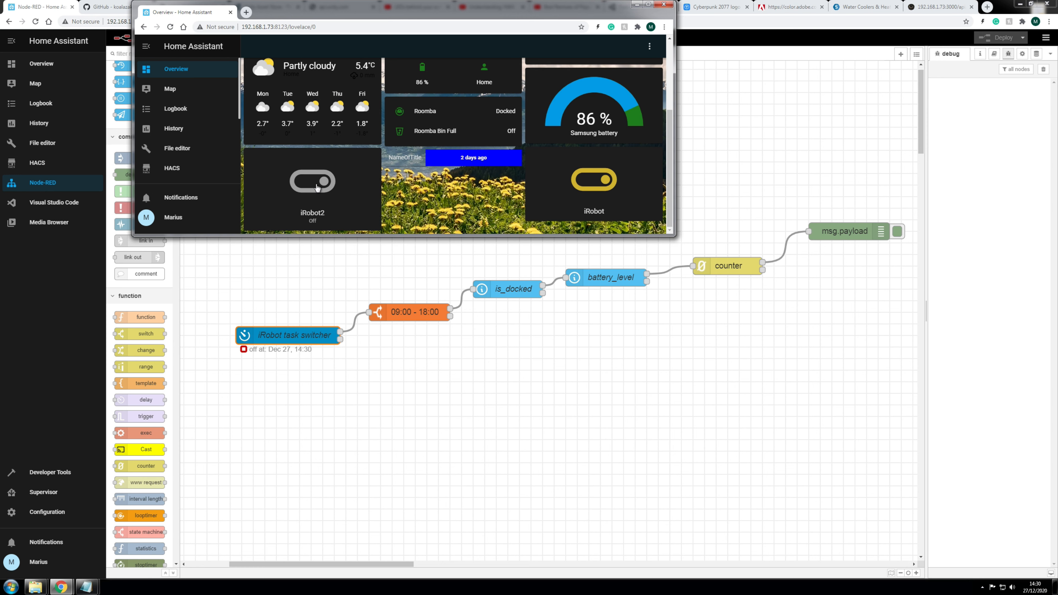
click(316, 186)
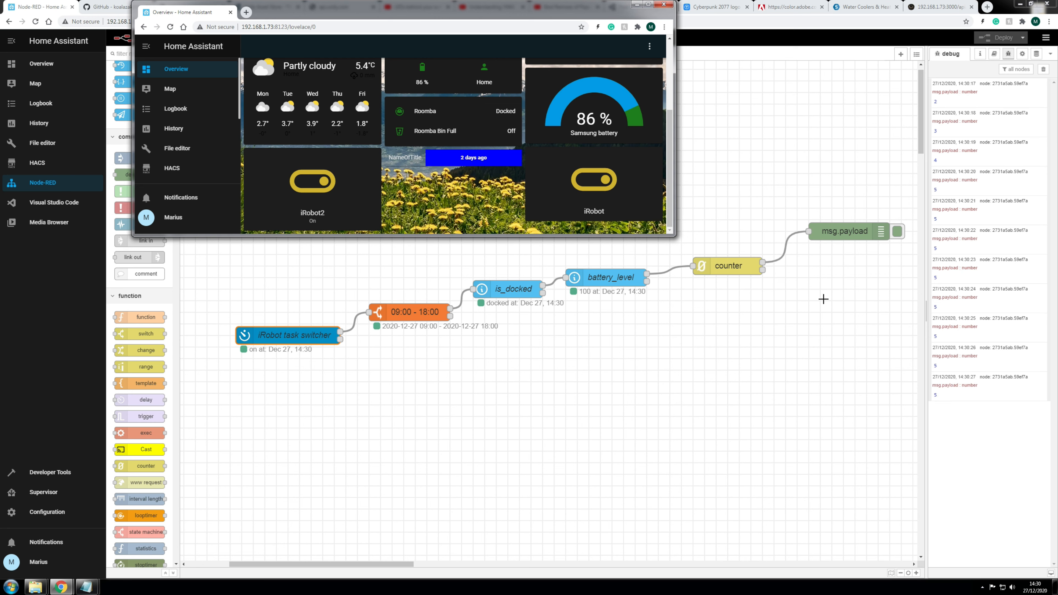
click(320, 175)
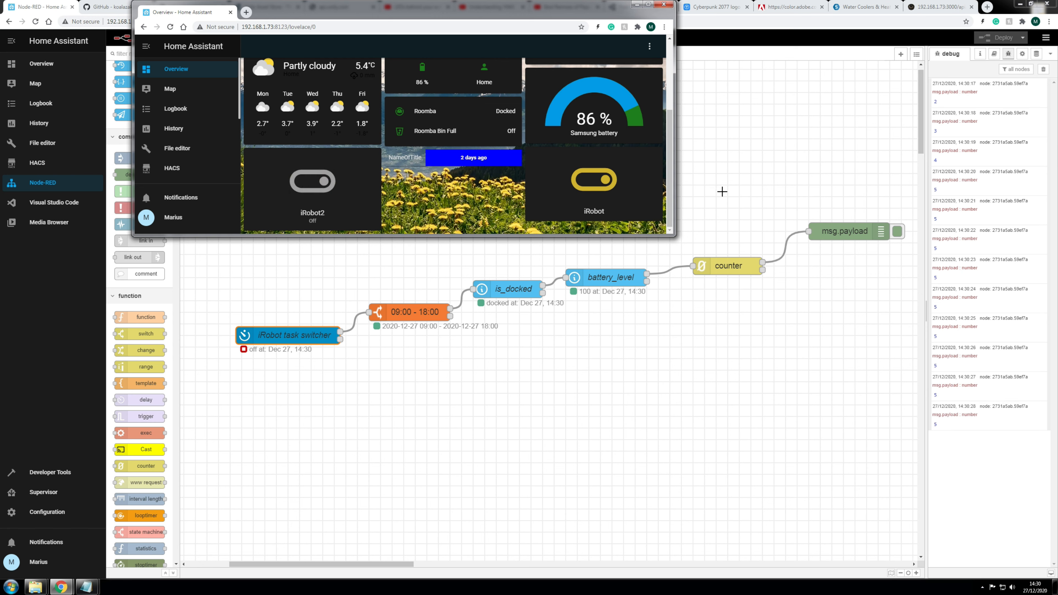
click(636, 4)
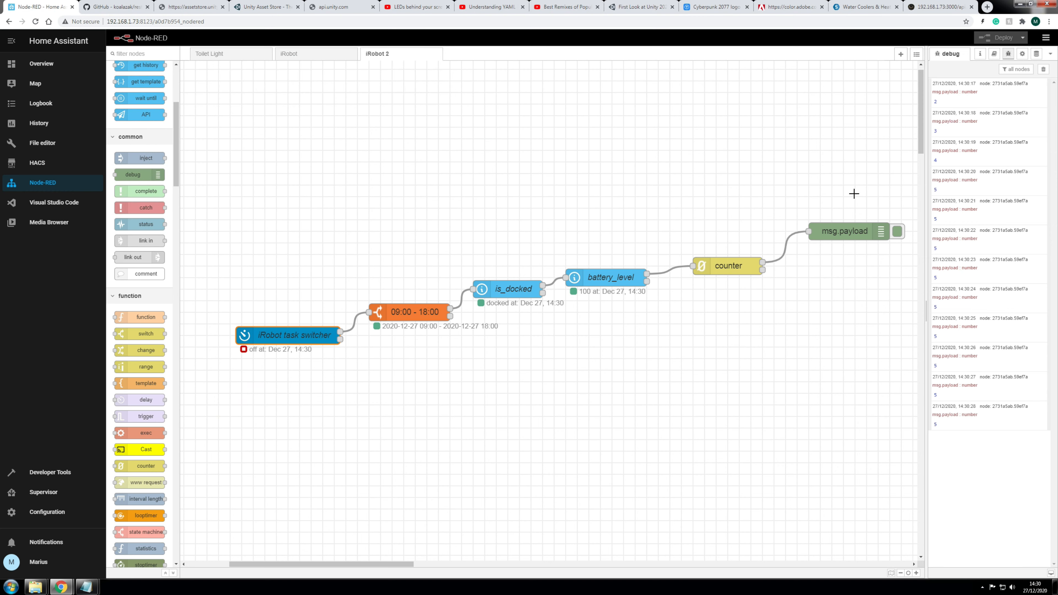
Step: Delete the counter-to-msg.payload wire and drop a new switch node near the counter
drag(394, 564, 417, 563)
drag(715, 237, 761, 213)
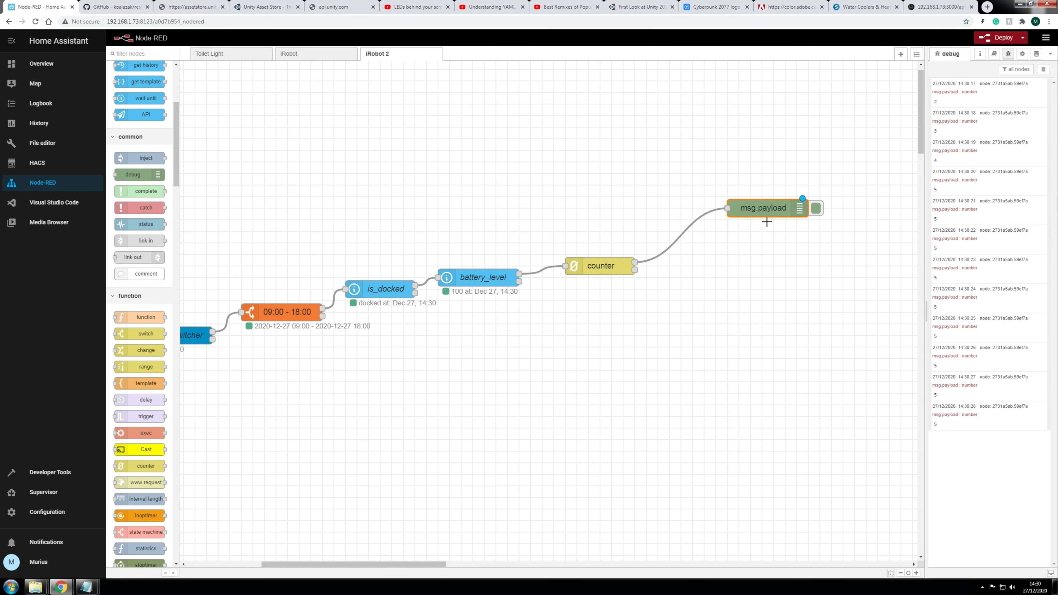
click(679, 236)
key(Delete)
drag(762, 215, 818, 249)
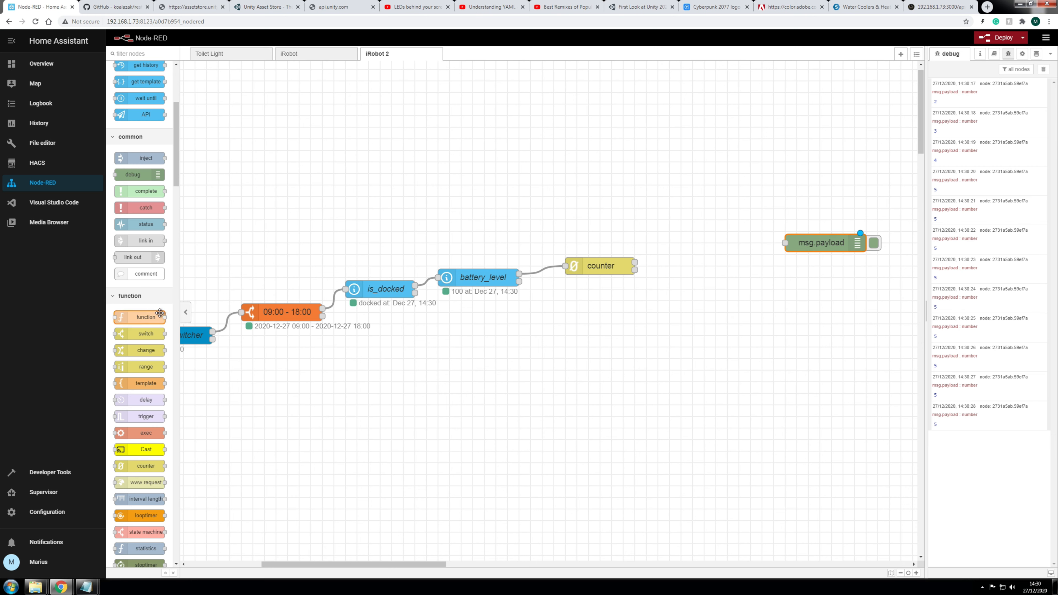
drag(133, 336, 674, 200)
drag(601, 270, 644, 353)
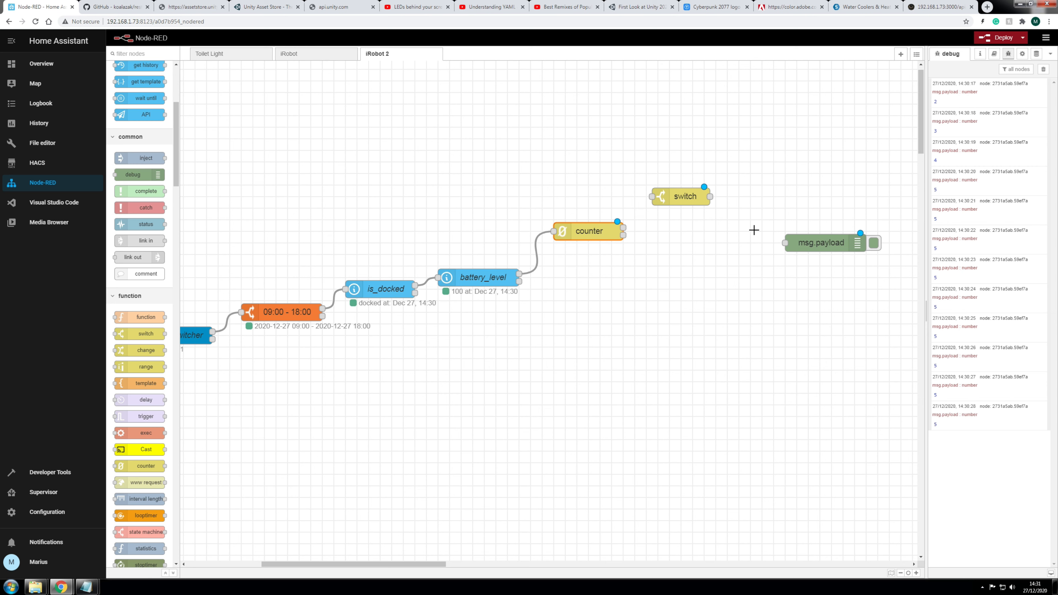
Step: Give the switch node four msg.payload rules: == 2, == 3, == 4 and == 5
click(680, 197)
double_click(680, 197)
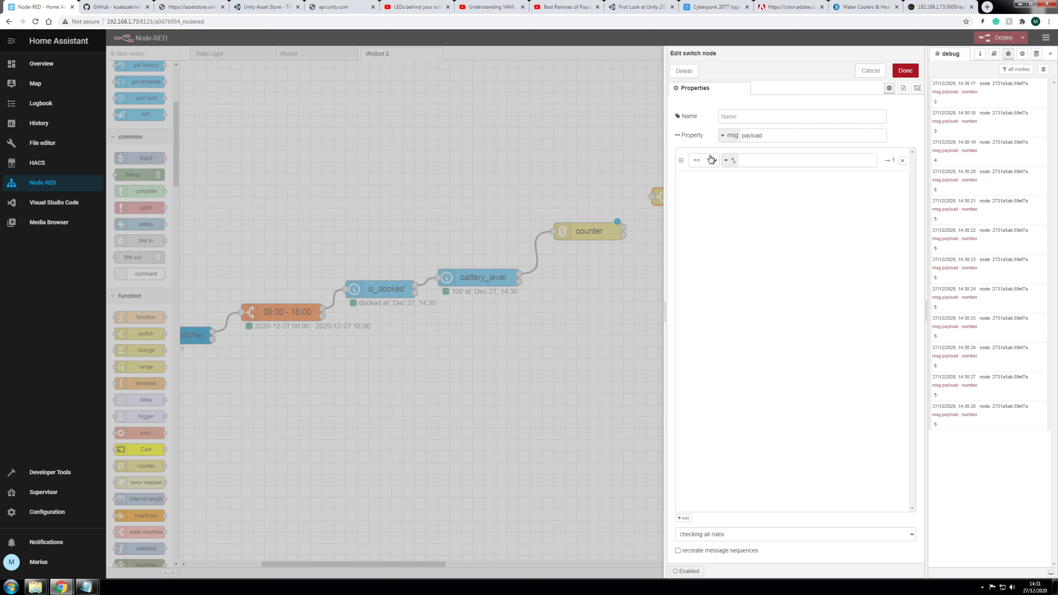
click(762, 158)
click(683, 518)
click(684, 519)
click(685, 520)
click(751, 180)
click(750, 205)
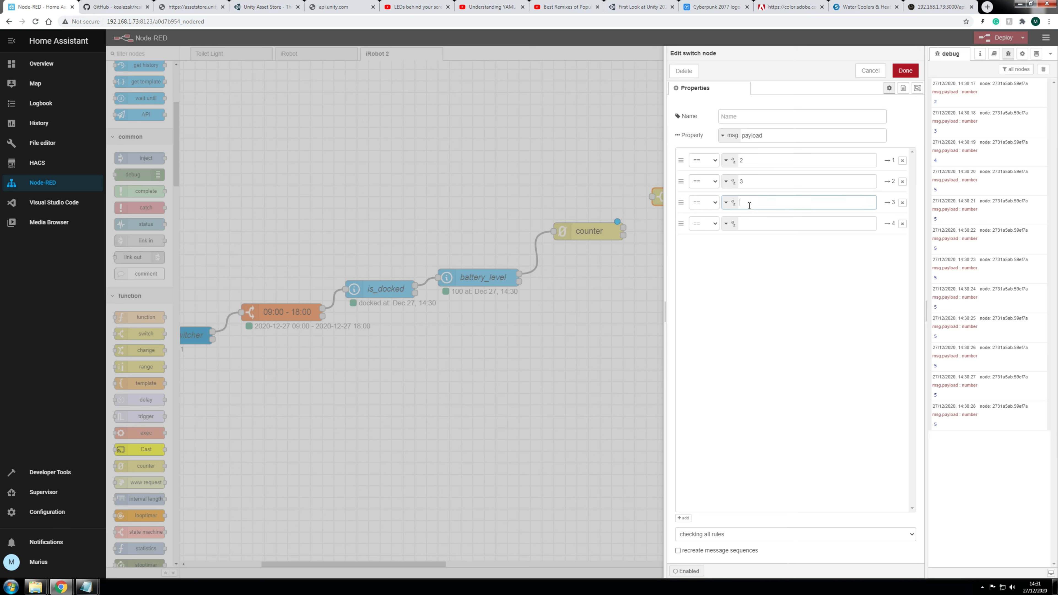
text(4)
click(751, 218)
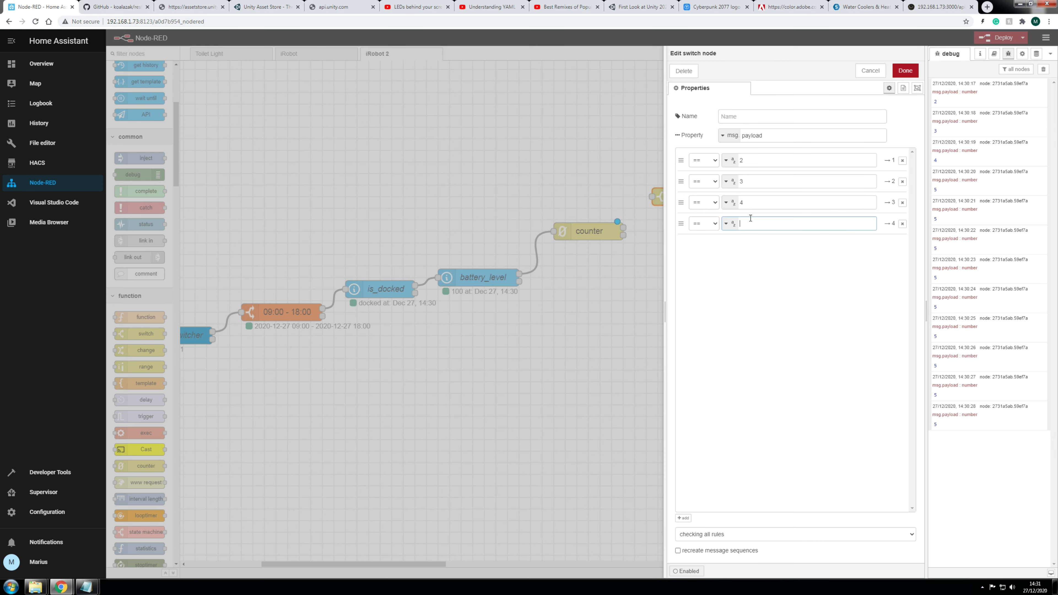
text(5)
click(905, 71)
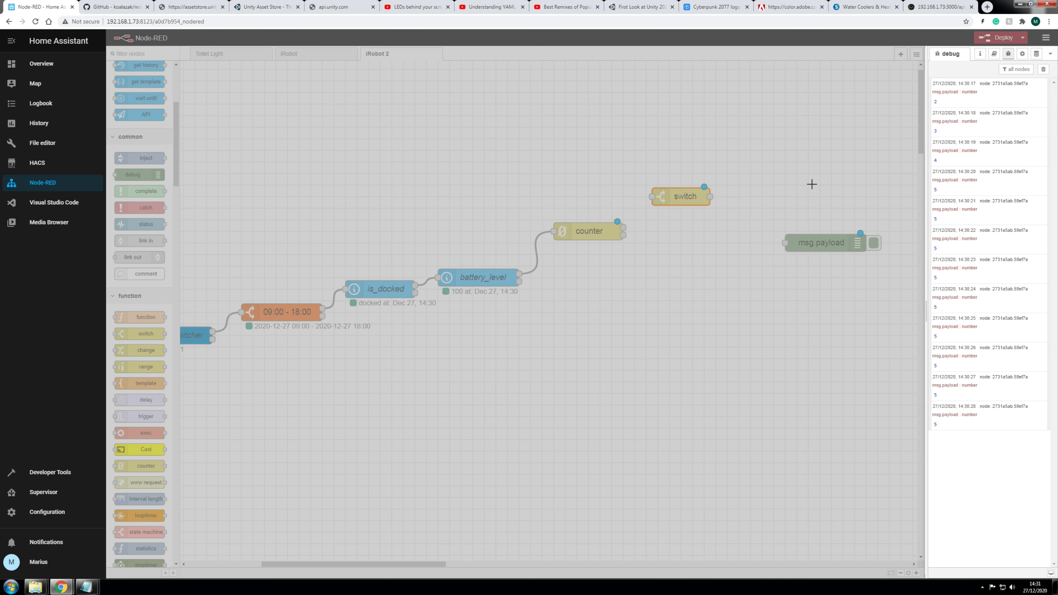
Step: Connect the counter's output to the switch node's input
drag(687, 203, 698, 180)
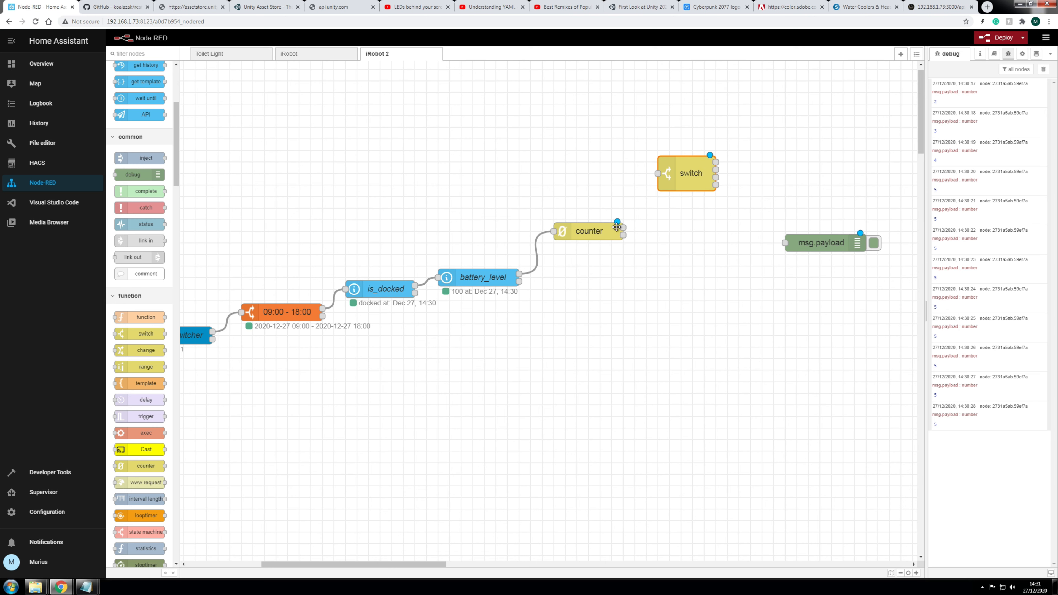
drag(623, 227, 659, 172)
drag(688, 172, 722, 160)
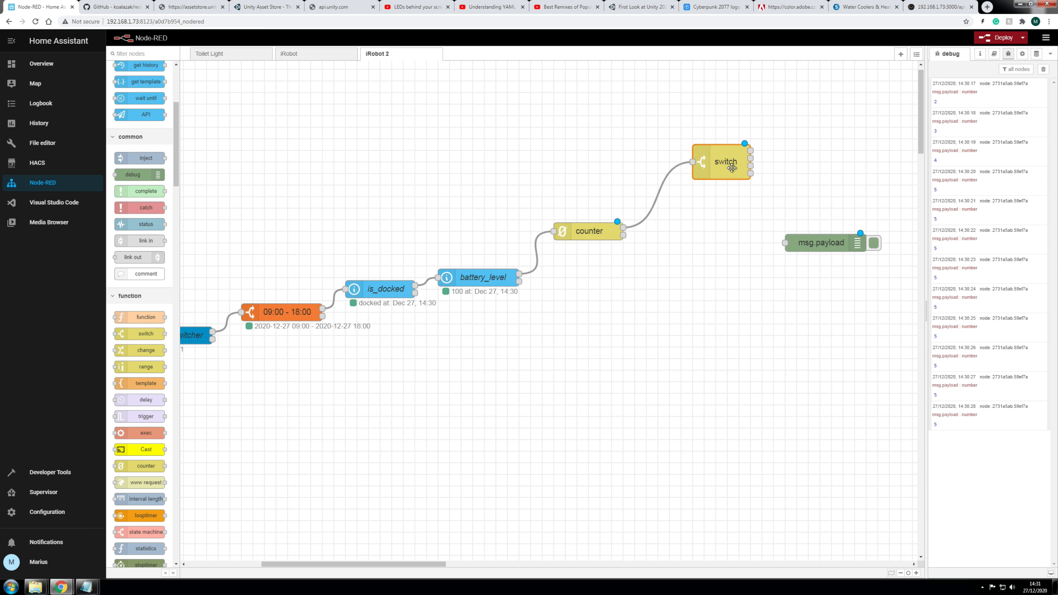
Step: Wire the switch's outputs into msg.payload and line up the switch, counter and debug nodes
mouse_move(821, 241)
mouse_down()
mouse_move(858, 197)
mouse_move(860, 180)
mouse_move(848, 180)
mouse_up()
mouse_move(750, 151)
mouse_down()
mouse_move(787, 155)
mouse_move(812, 174)
mouse_up()
drag(750, 159, 808, 173)
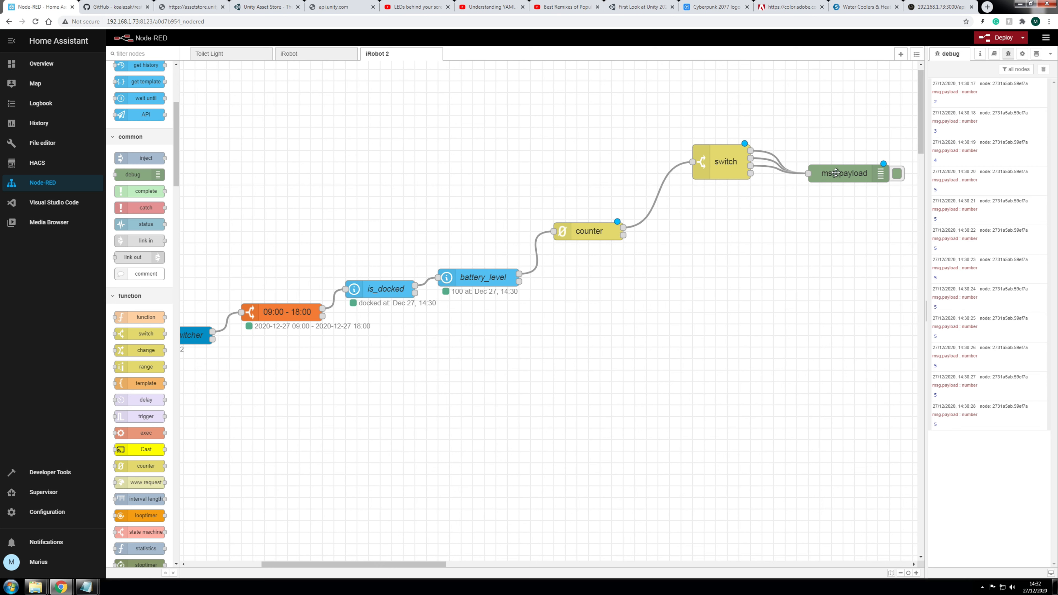
drag(838, 176, 843, 166)
drag(715, 170, 717, 195)
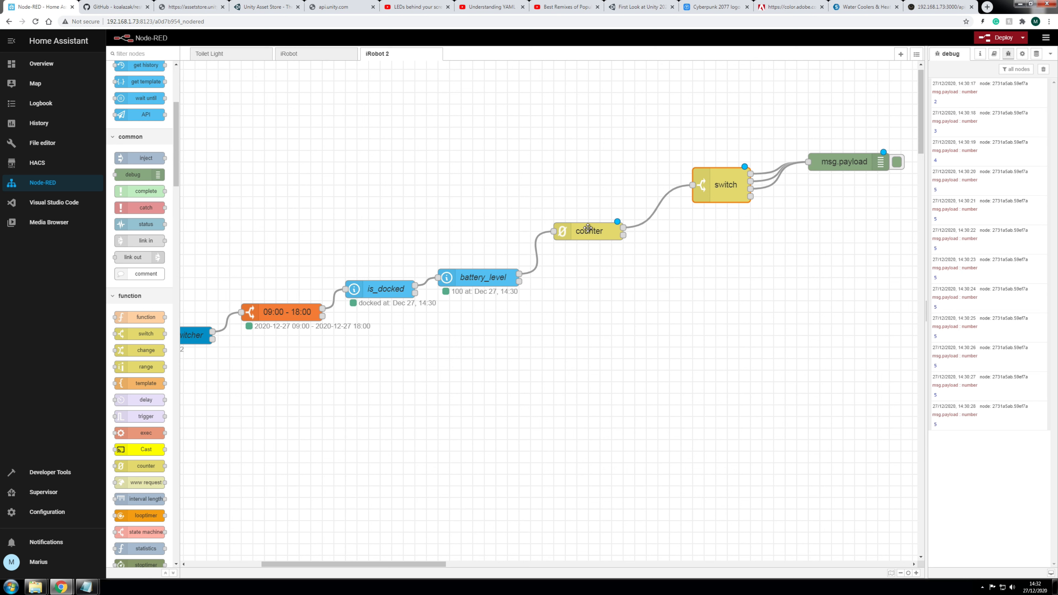
drag(587, 228, 587, 206)
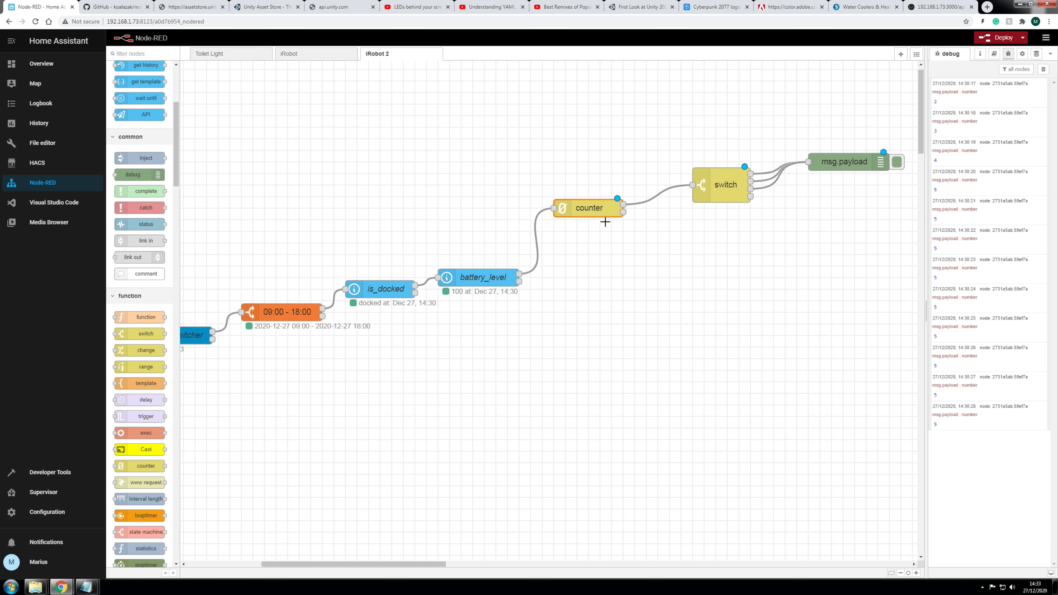
double_click(594, 210)
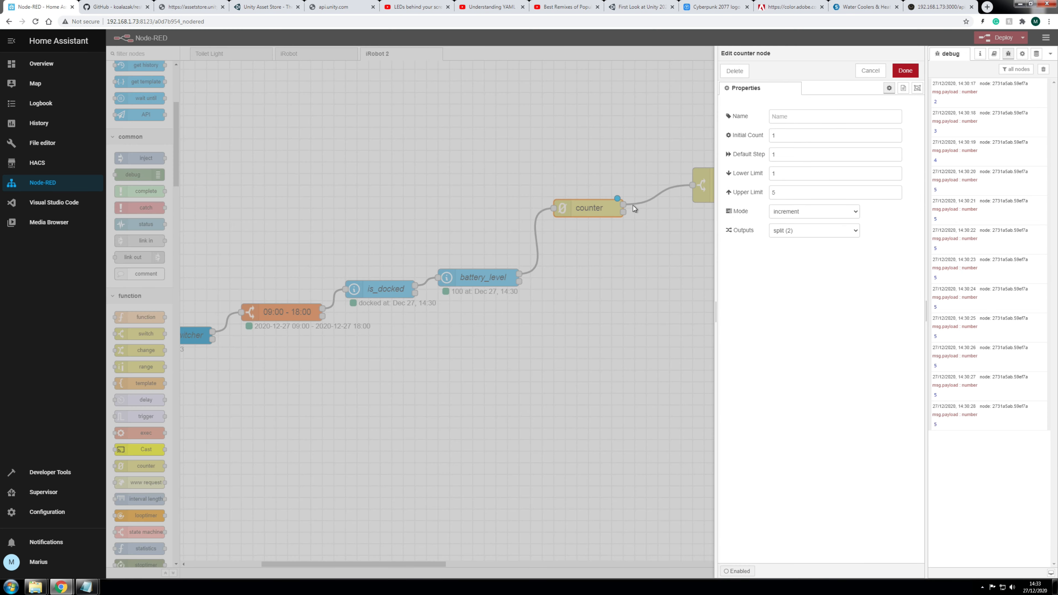
double_click(778, 193)
click(678, 336)
double_click(724, 187)
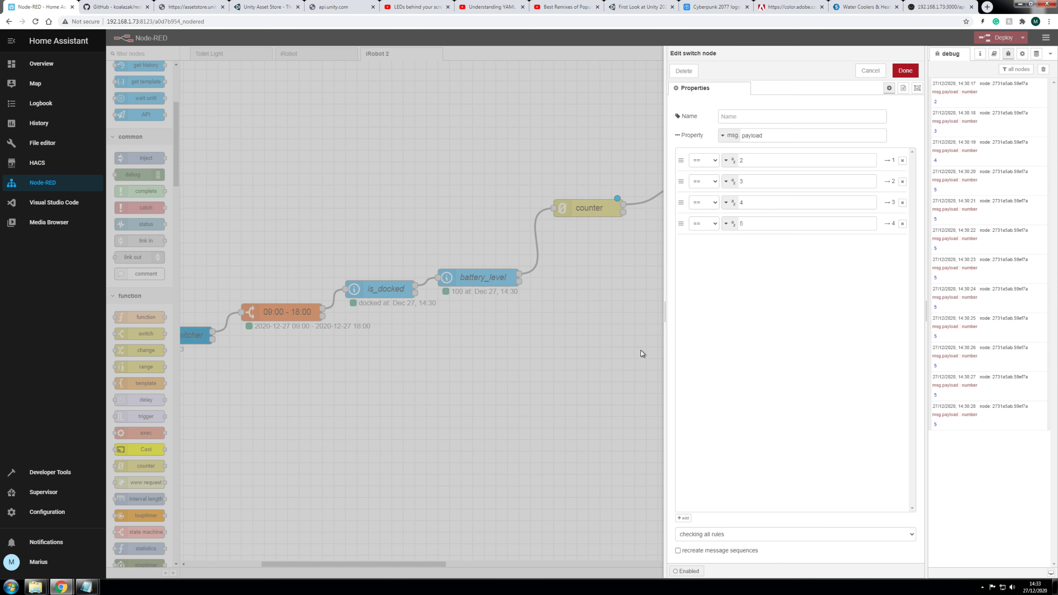
click(606, 339)
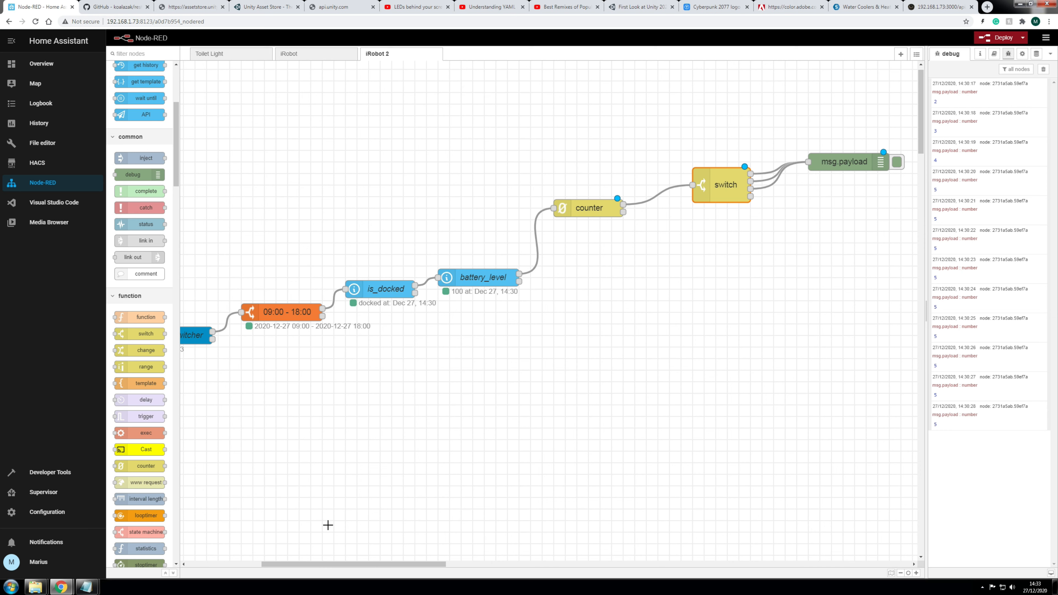
Step: Place a call service node on the iRobot 2 flow and set its domain to input_boolean
mouse_move(61, 585)
click(139, 546)
drag(449, 7, 448, 0)
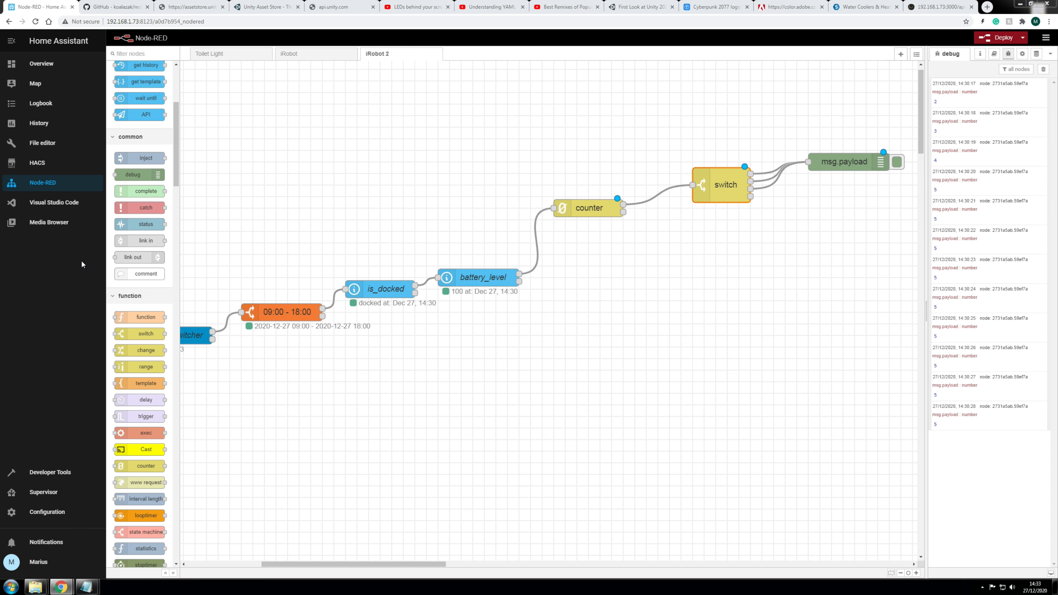
scroll(143, 133, up, 3)
mouse_move(144, 107)
mouse_down()
mouse_move(465, 174)
mouse_move(662, 315)
mouse_up()
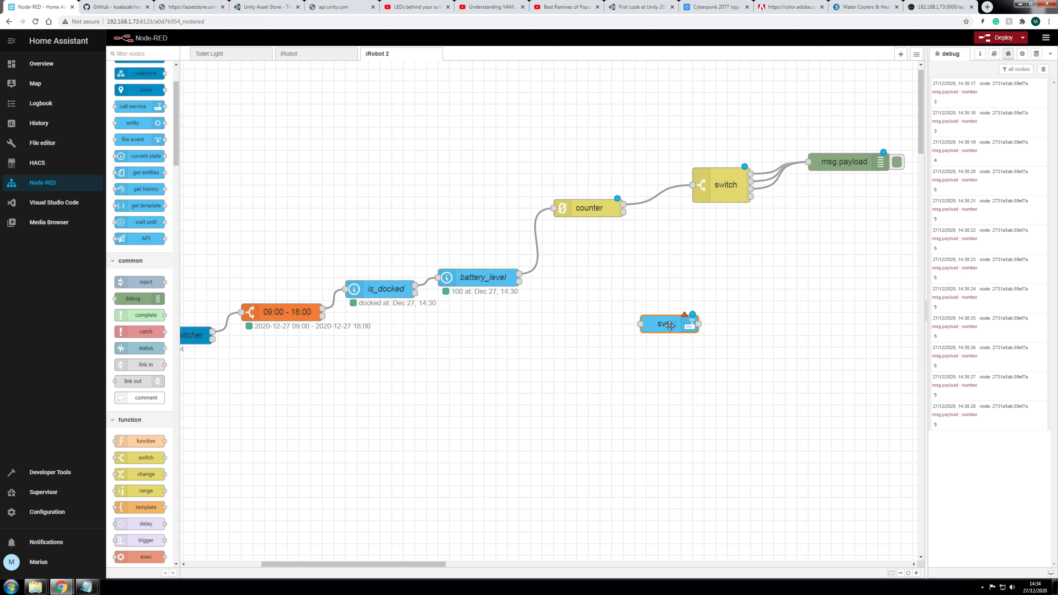
double_click(669, 325)
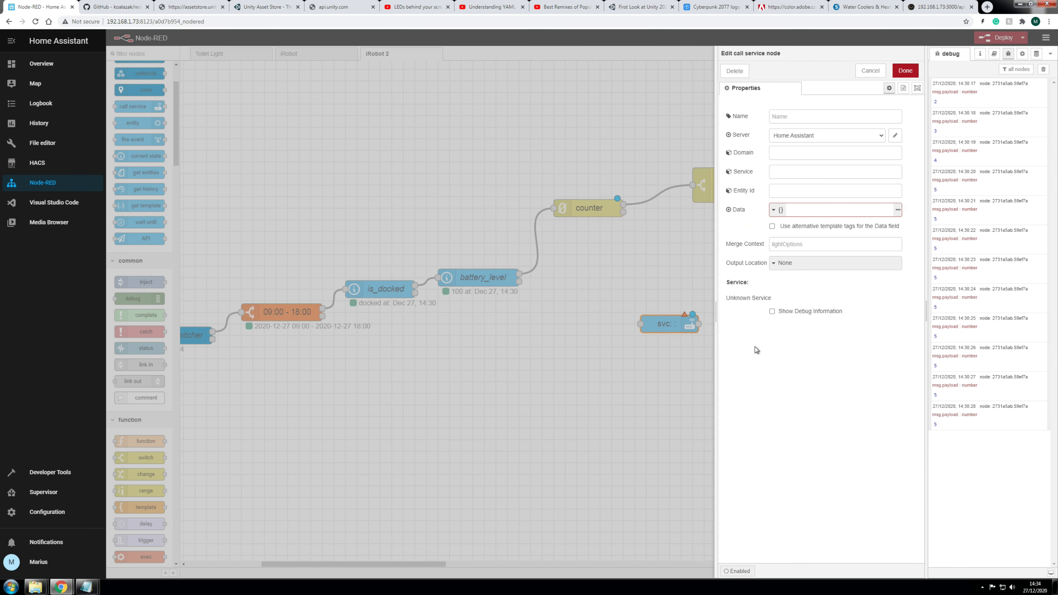
click(799, 154)
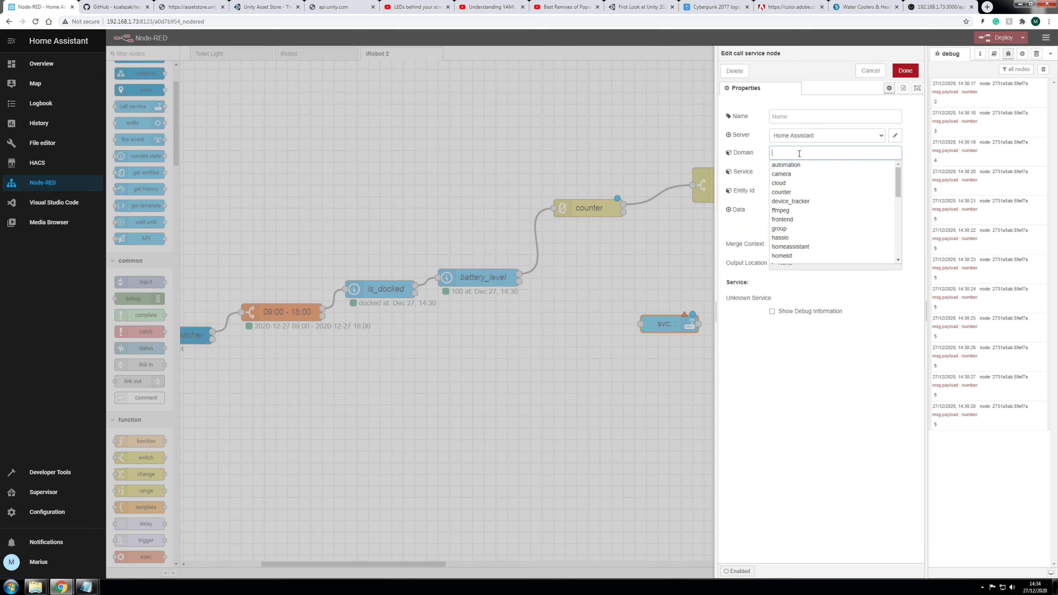
text(in)
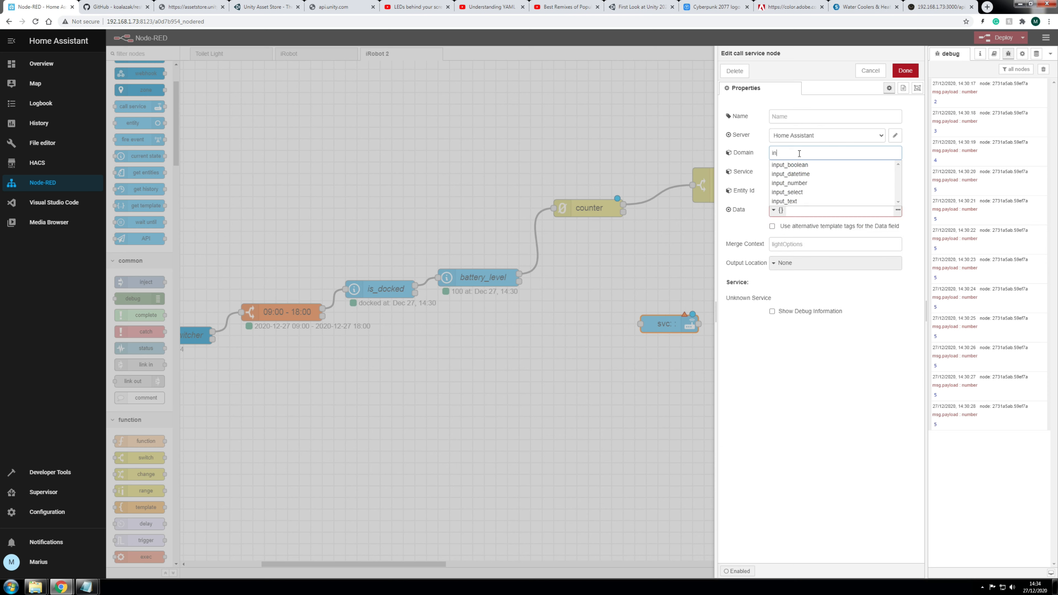
click(808, 166)
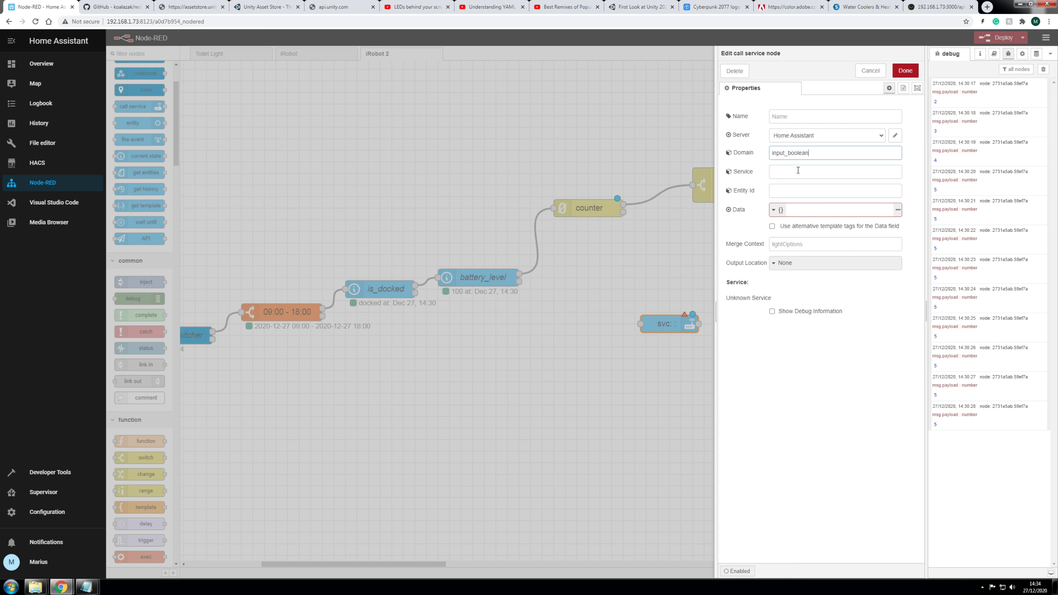
Step: Set the service to turn_off on entity input_boolean.irobot2 and save the node
click(789, 173)
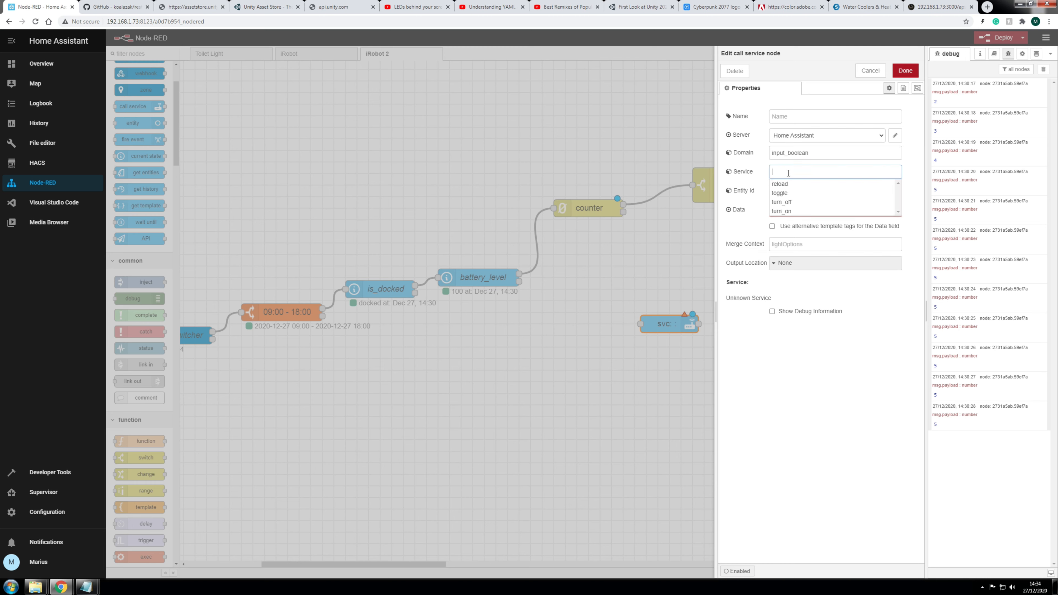
click(794, 202)
click(798, 194)
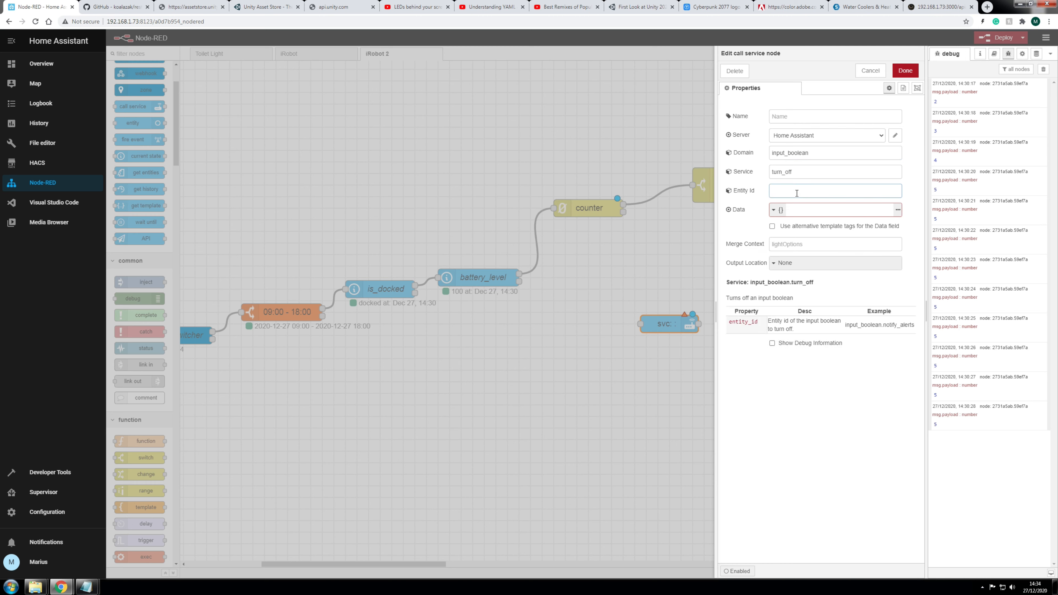
text(irob)
click(820, 210)
click(809, 211)
click(903, 72)
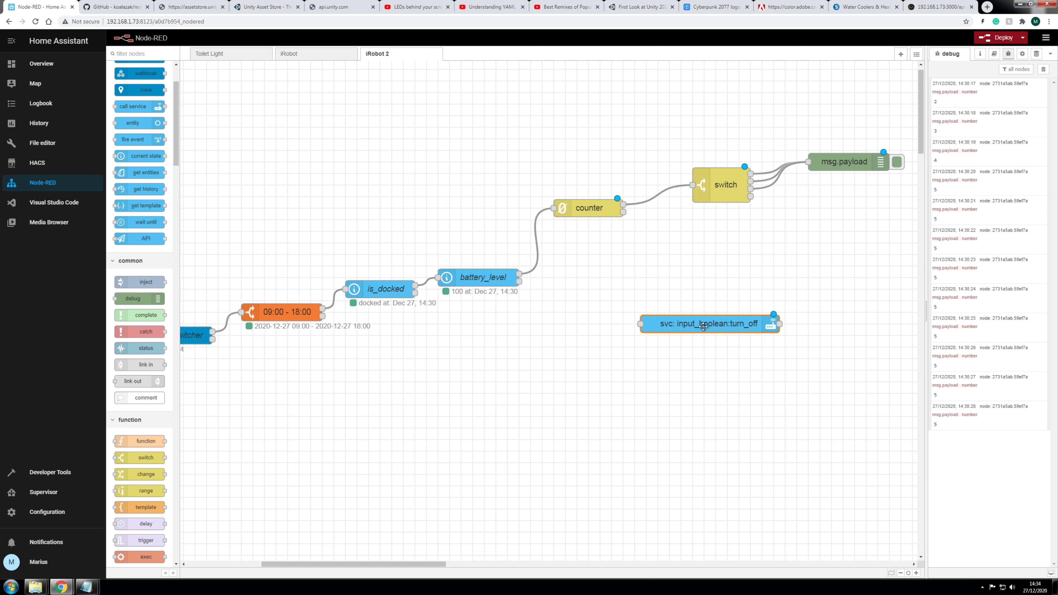
Step: Name the node 'iRobot switcher turn off' and save it
click(799, 117)
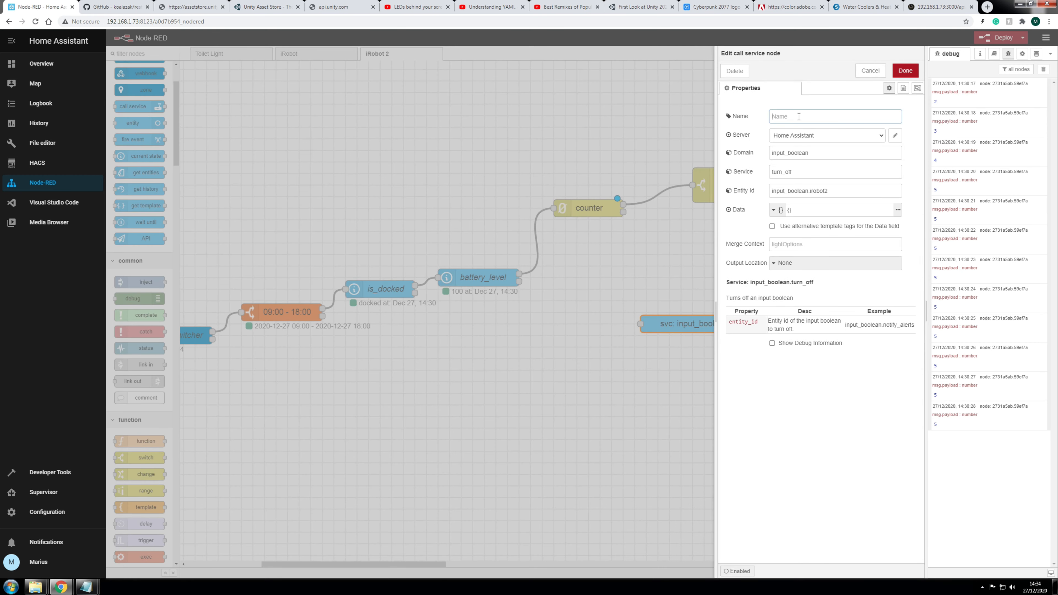
text(iRobot switcher turn off)
click(905, 71)
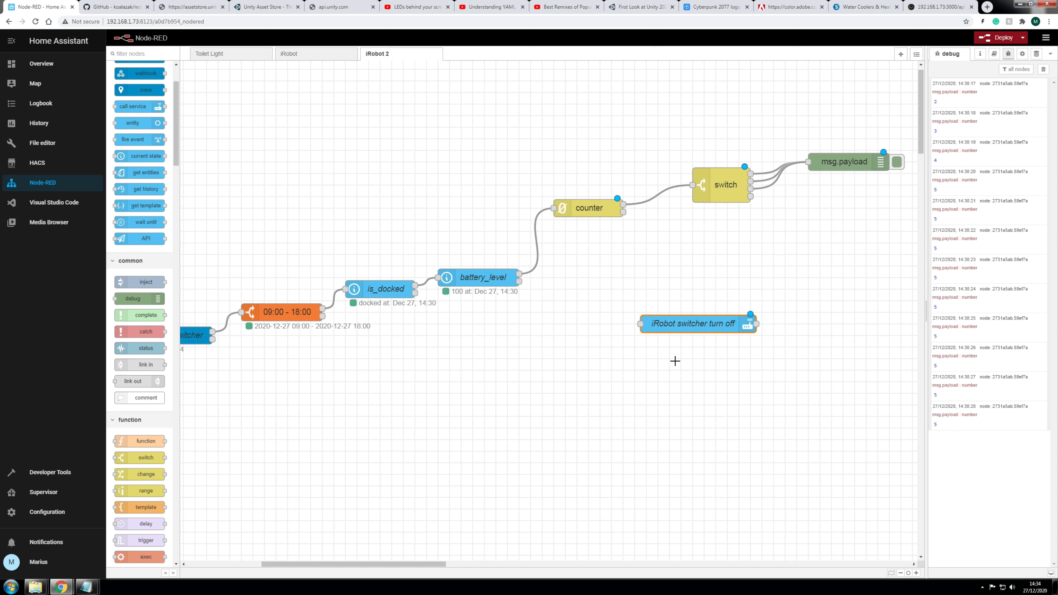
Step: Connect the switch's fourth output to the turn off node and position it lower-left
drag(685, 322, 736, 299)
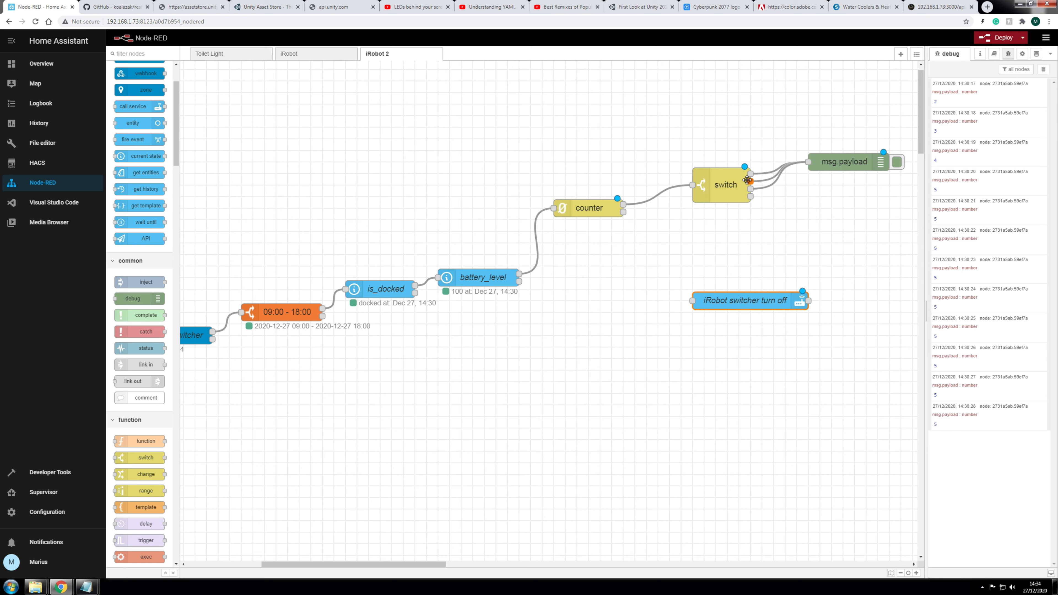
drag(751, 198, 693, 300)
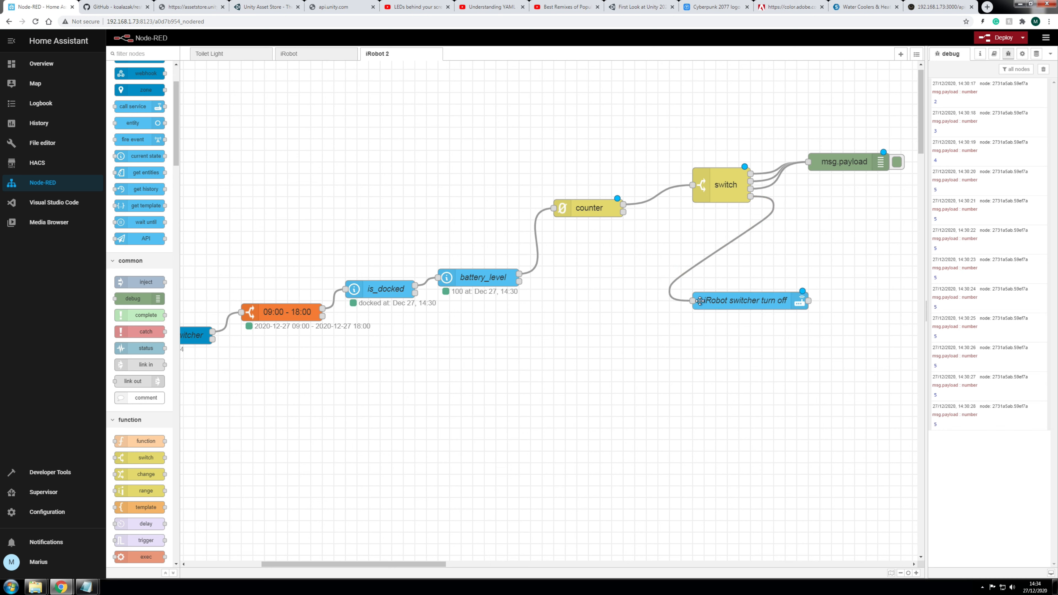
drag(755, 309, 686, 344)
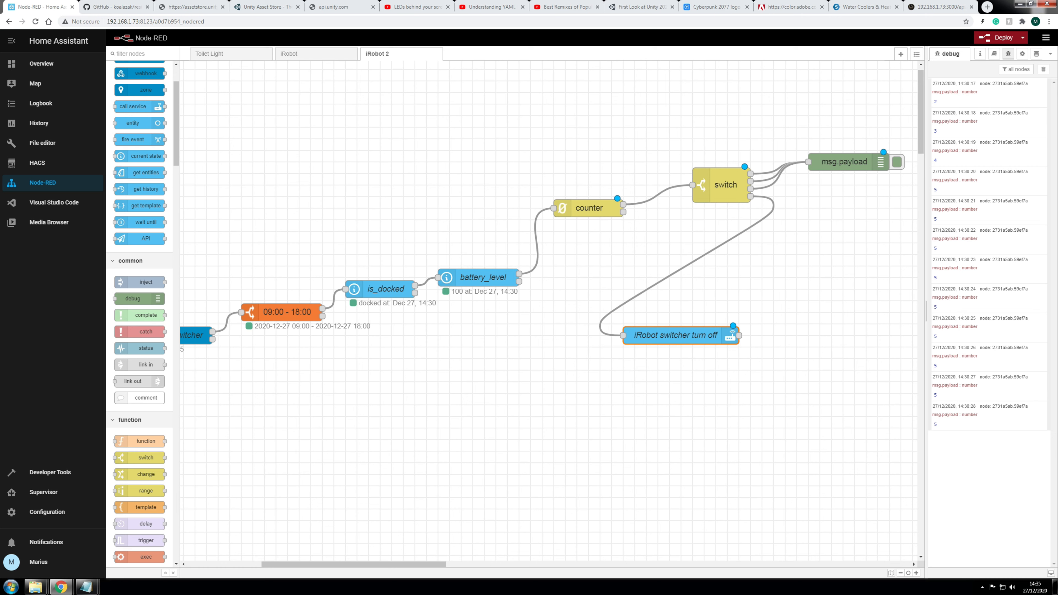
drag(676, 345, 642, 345)
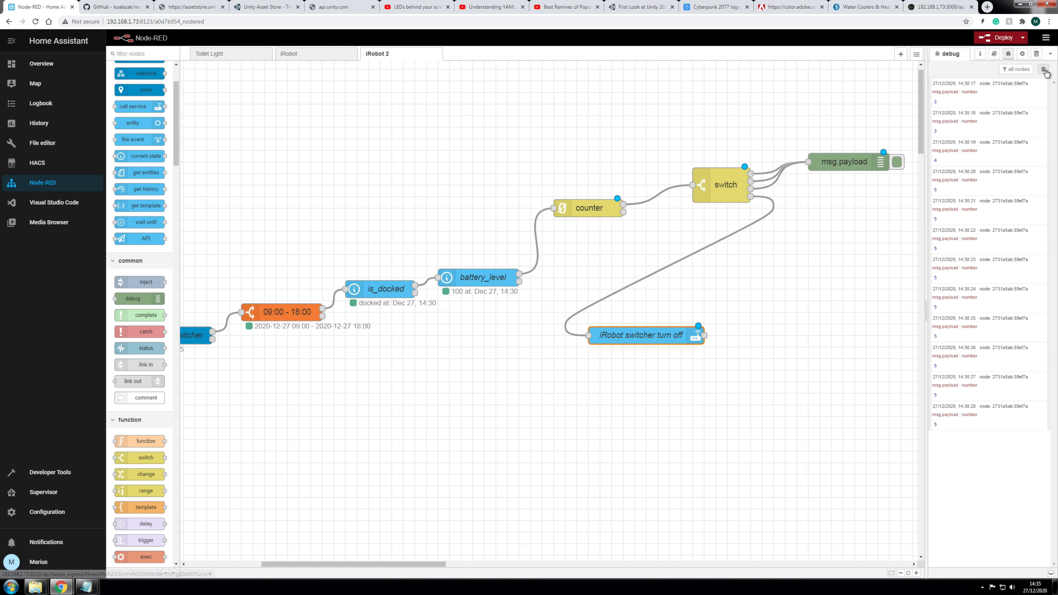
Step: Clear the debug messages and add a function node named 'reset' after the turn off node
click(1044, 70)
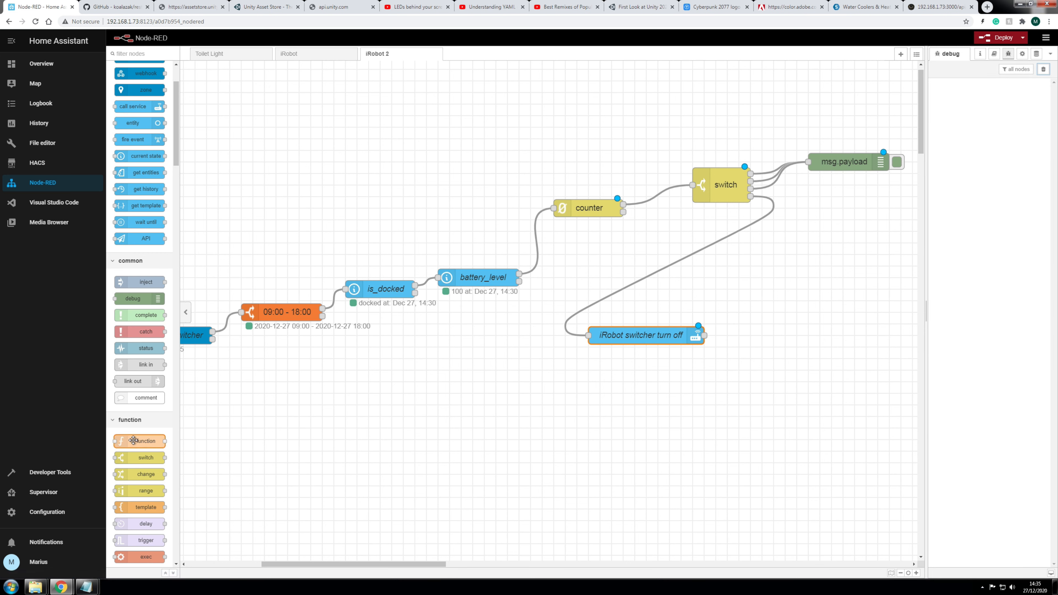
scroll(133, 441, down, 1)
drag(335, 412, 750, 336)
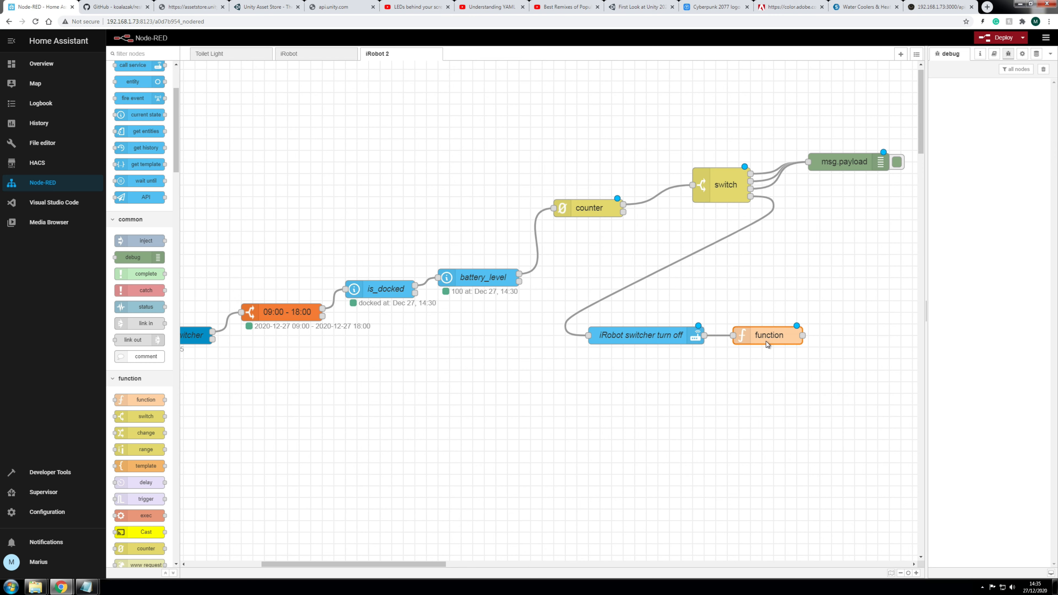
double_click(768, 344)
text(reset)
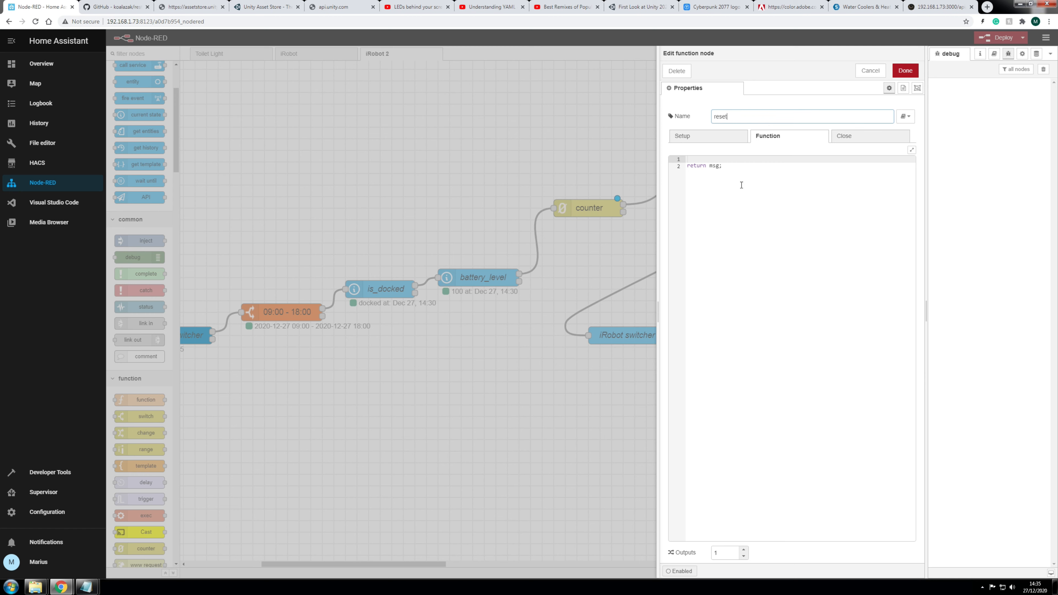
Step: Write 'msg.reset = 1;' as the reset node's code and save it
click(706, 160)
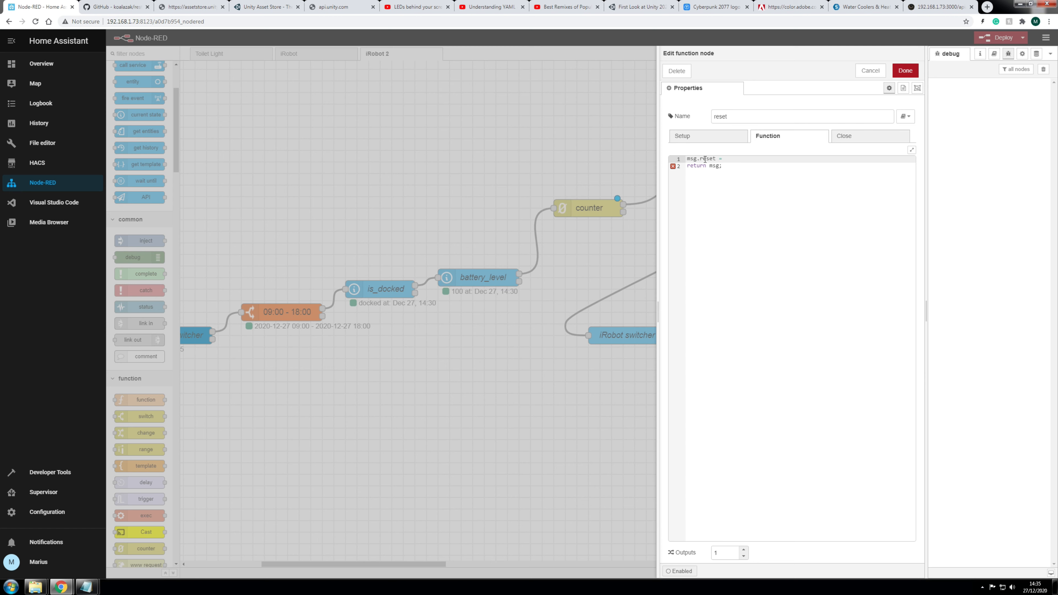
text(msg.reset = 1;)
triple_click(740, 159)
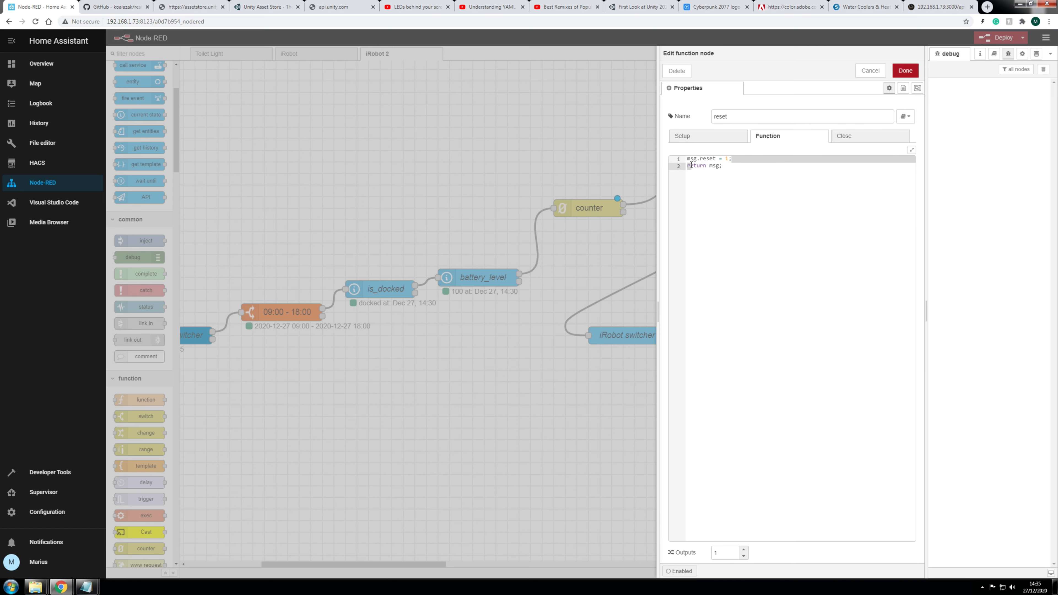
drag(703, 162, 703, 162)
click(739, 161)
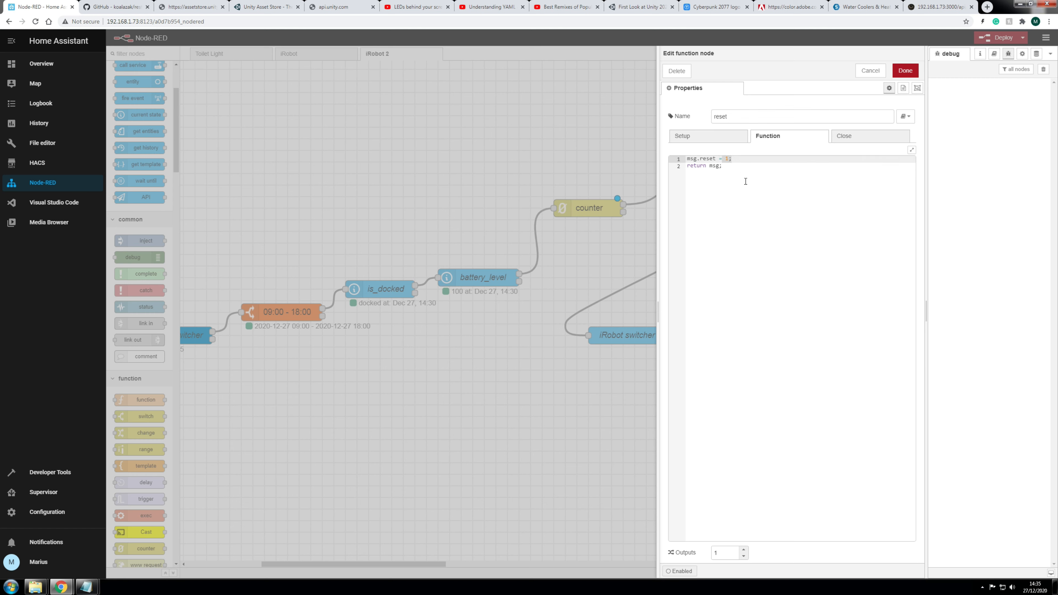
click(733, 168)
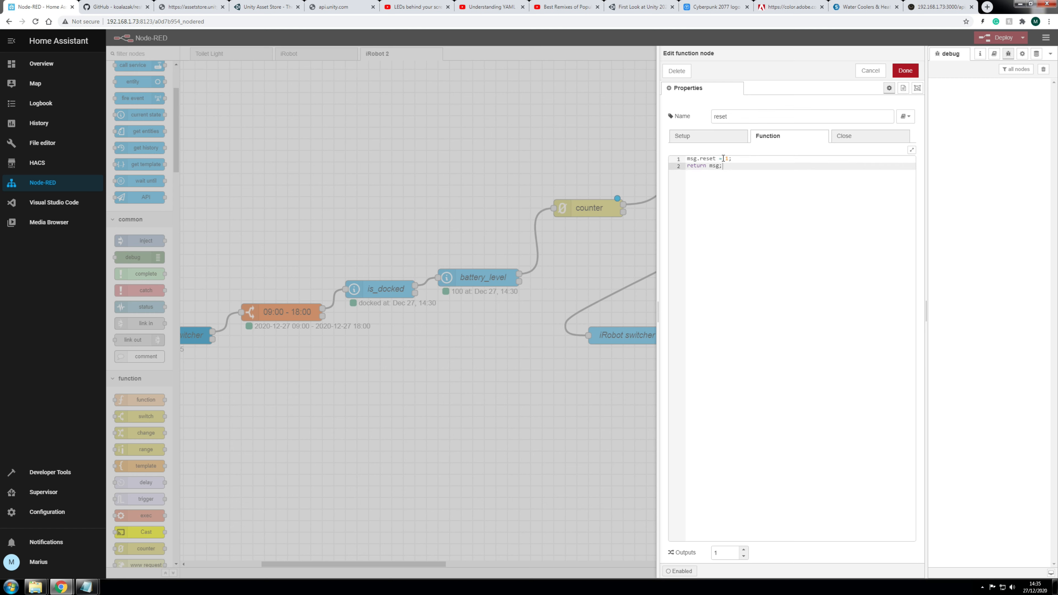
click(905, 70)
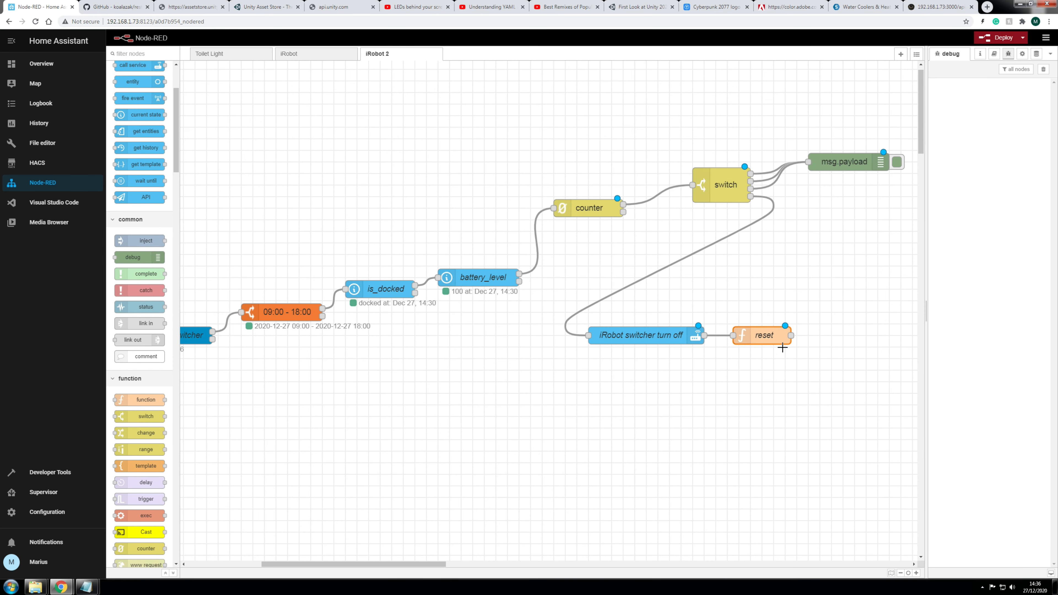
Step: Wire the reset node's output back into the counter, deploy, and bring up the dashboard
drag(791, 336, 554, 208)
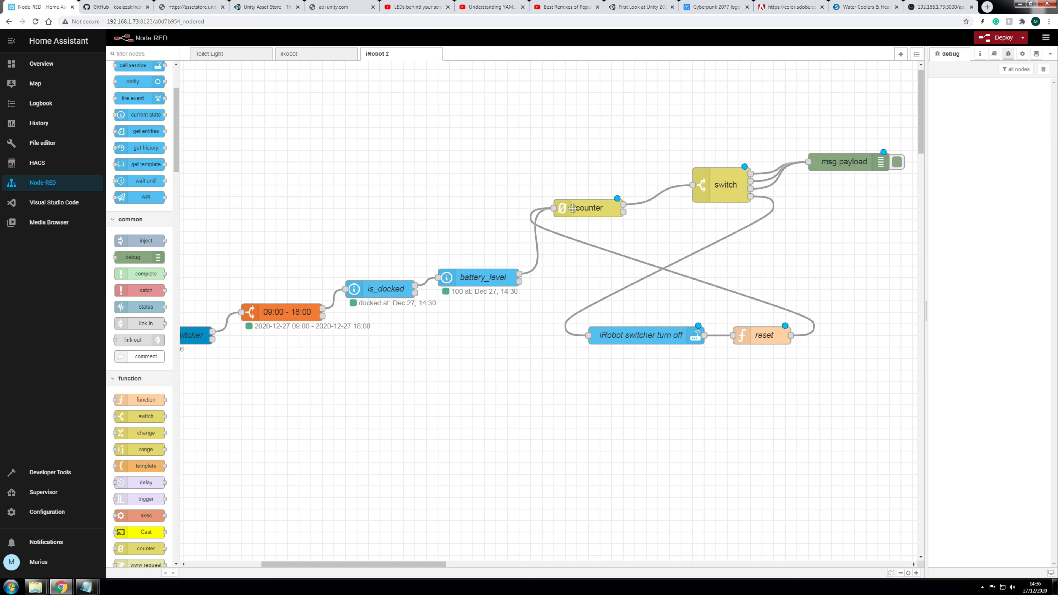
click(740, 296)
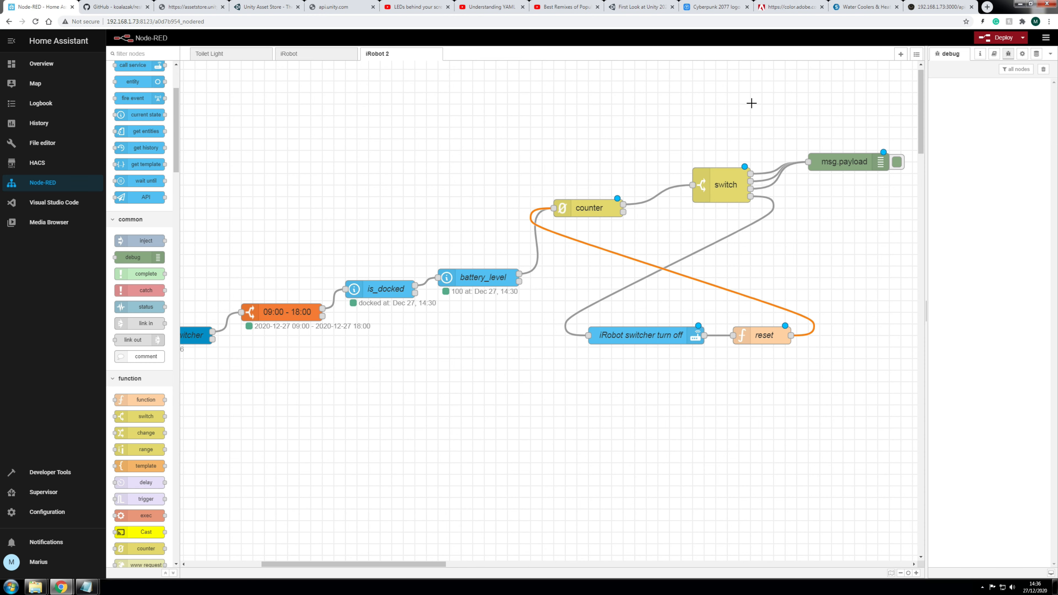
click(1002, 38)
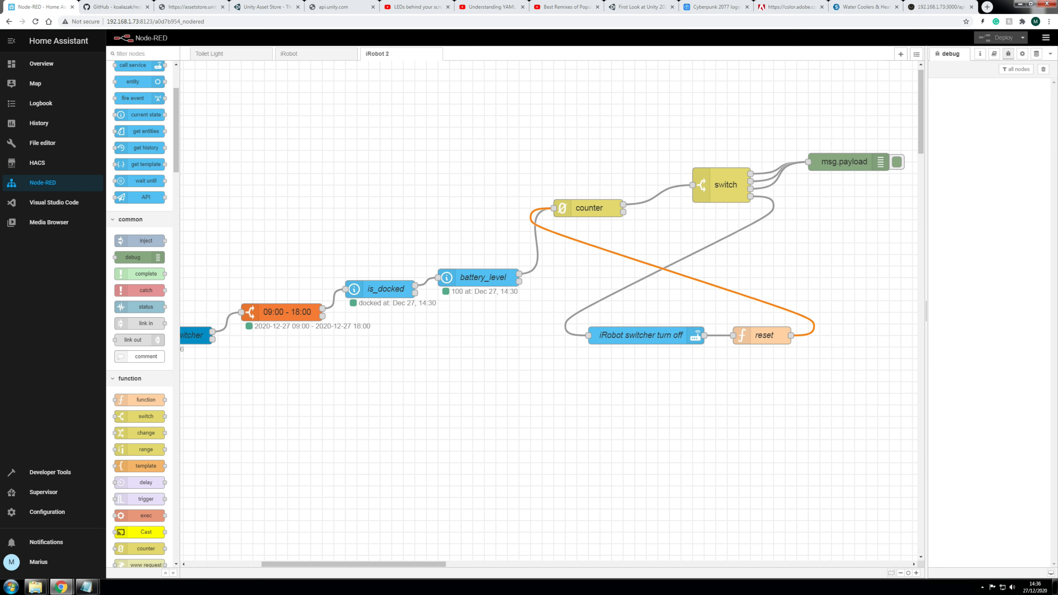
drag(414, 174, 395, 42)
Step: Arrange the Node-RED editor and the Home Assistant dashboard windows side by side
scroll(495, 115, down, 3)
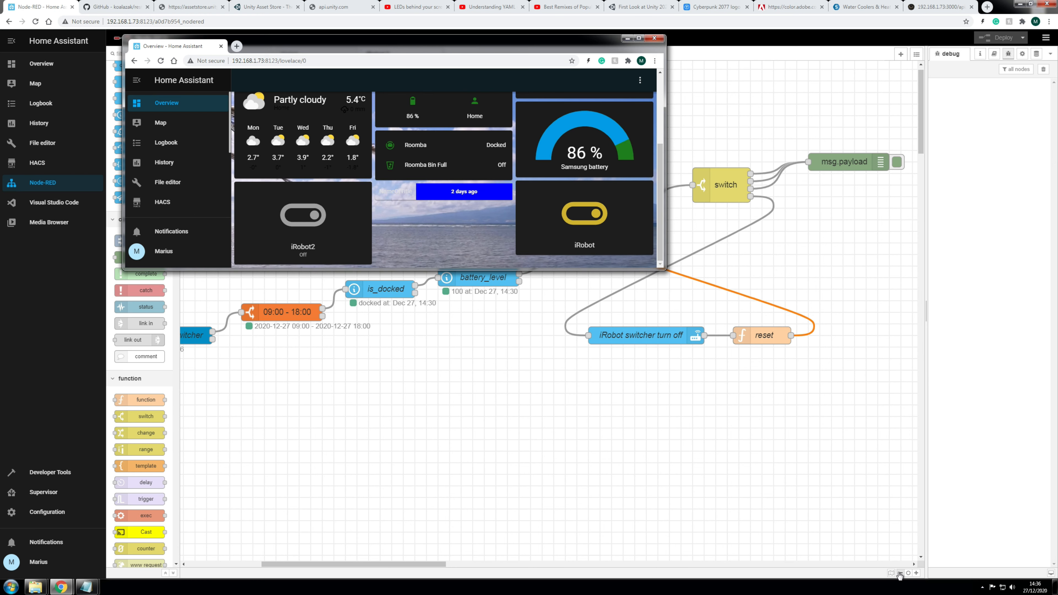
click(900, 573)
click(900, 573)
drag(458, 565, 438, 566)
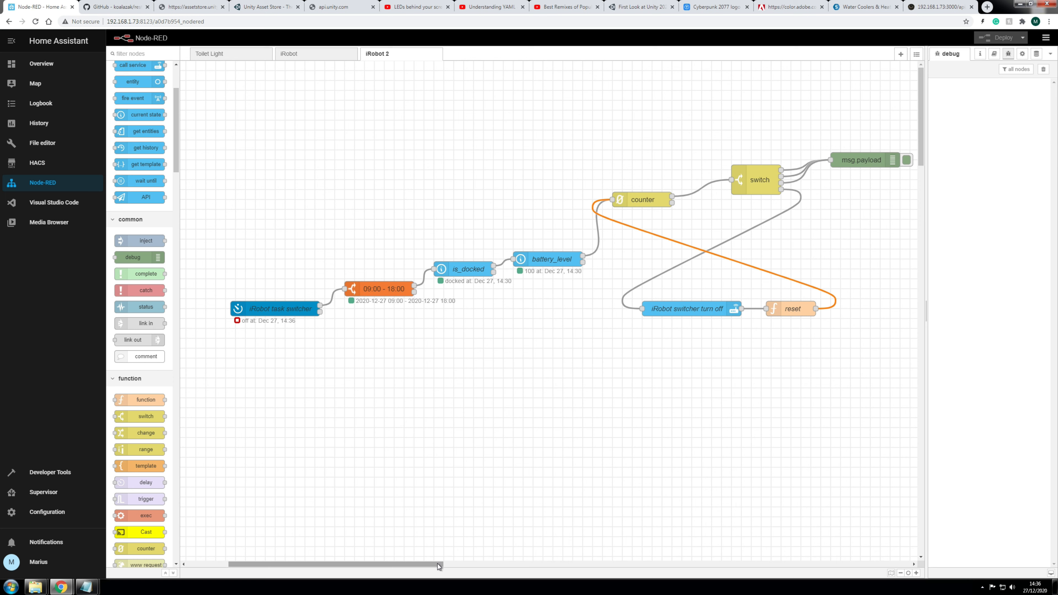
mouse_move(64, 587)
click(154, 541)
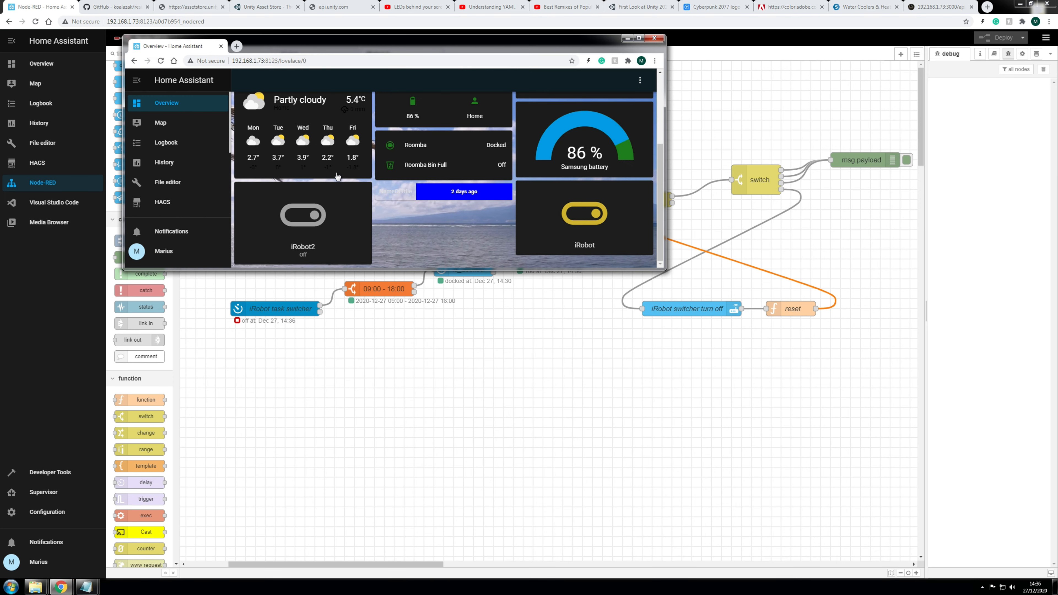
drag(366, 50, 326, 31)
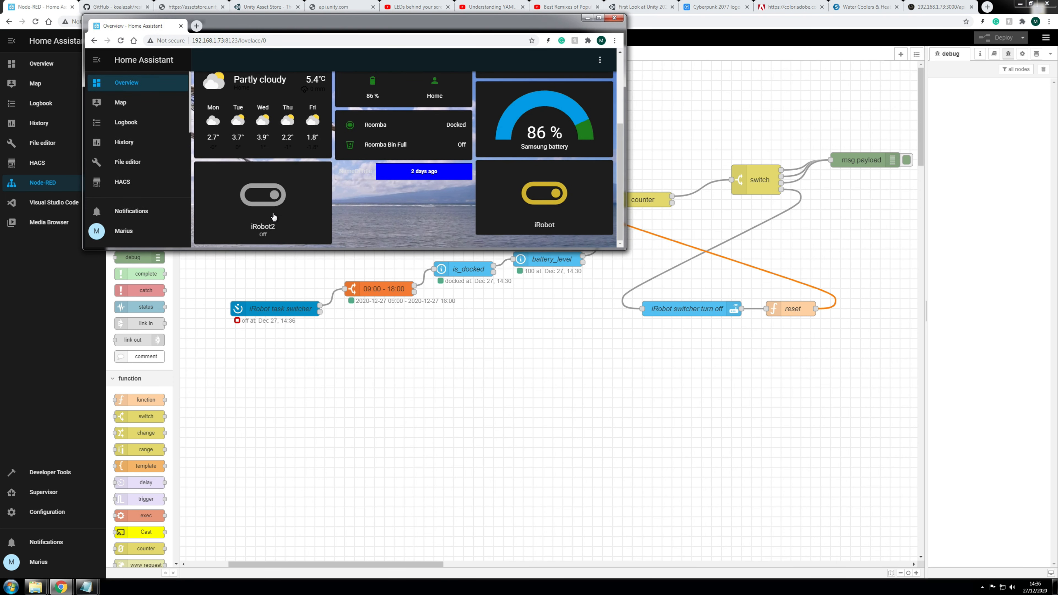
Step: Turn iRobot2 on twice so the debug log shows counts 2, 3 and 4
click(269, 195)
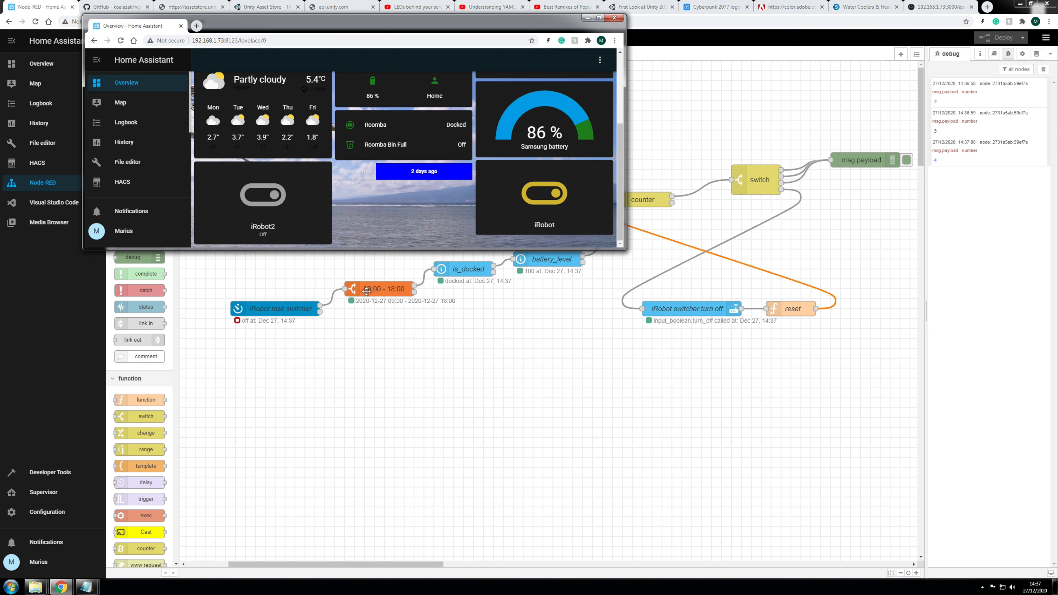
click(258, 201)
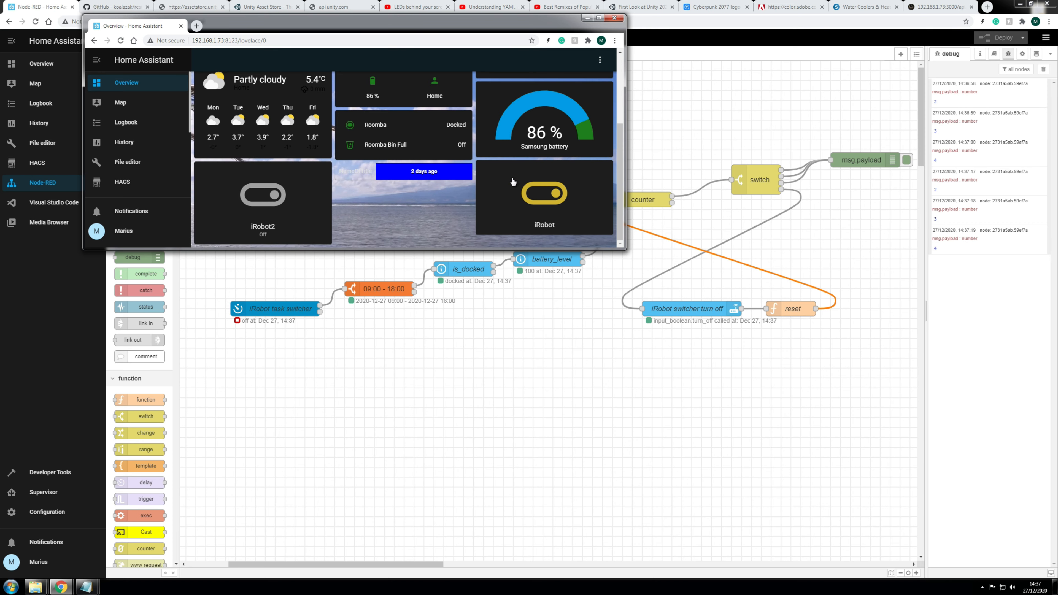
drag(536, 27, 1057, 167)
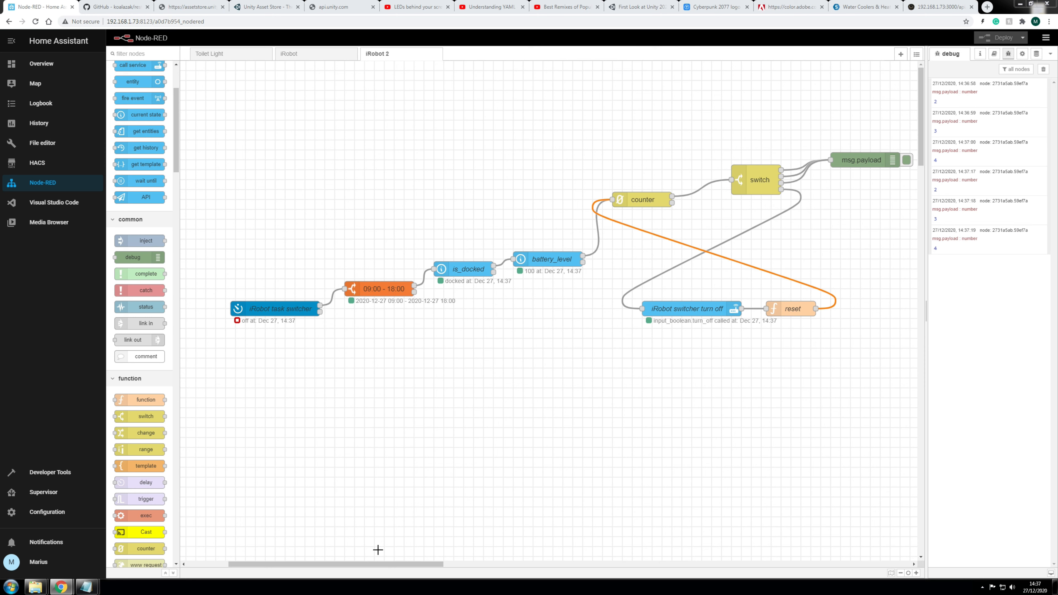
Step: Clear the debug log and delete the msg.payload debug node with its wires
mouse_move(377, 563)
mouse_down()
mouse_move(473, 569)
mouse_move(365, 562)
mouse_move(392, 565)
mouse_move(380, 564)
mouse_up()
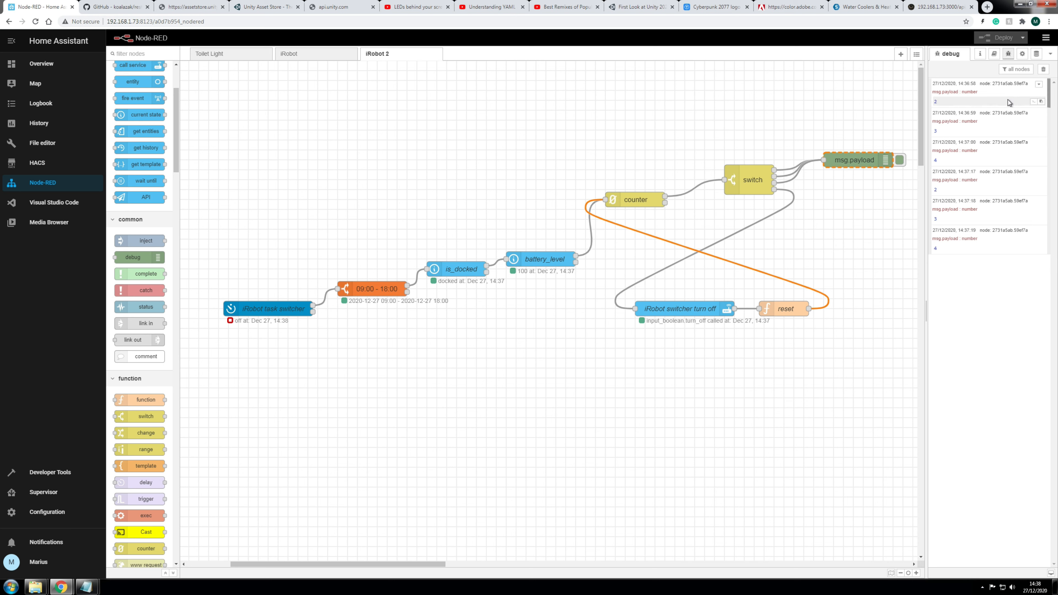
click(1044, 69)
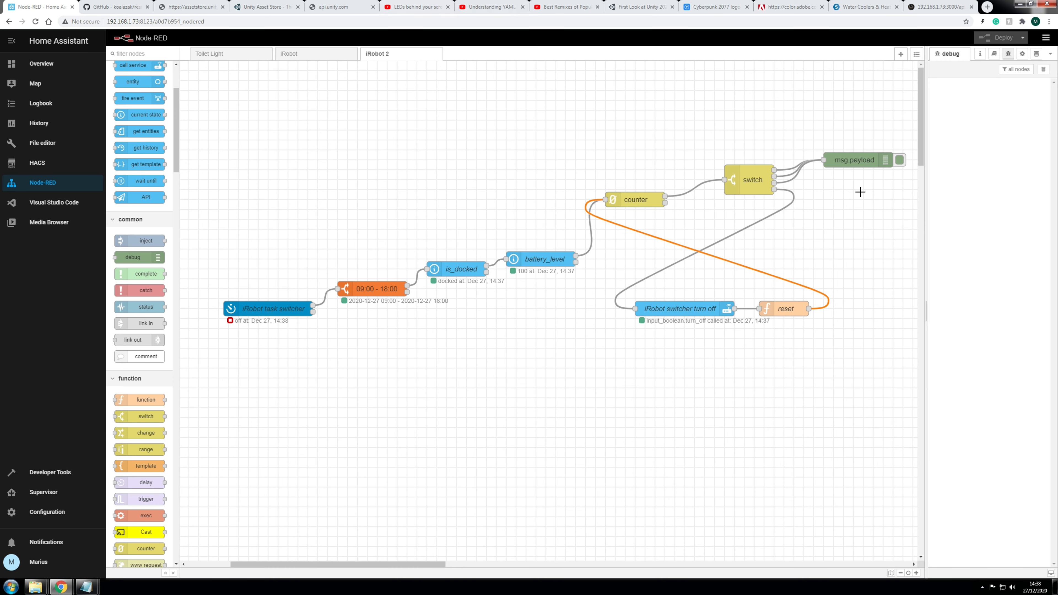
drag(394, 569, 468, 568)
drag(597, 164, 721, 212)
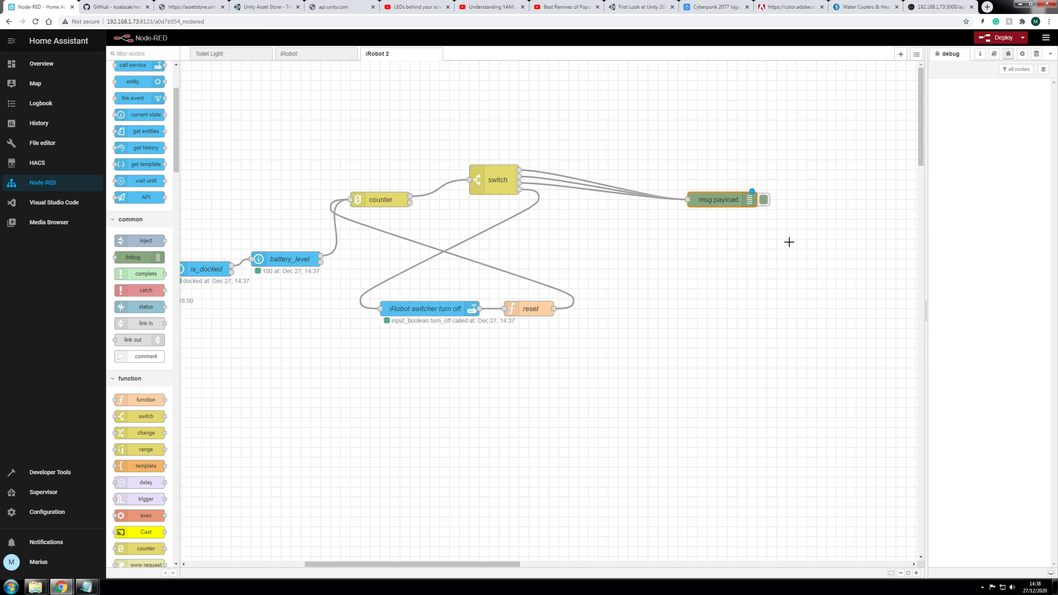
key(Delete)
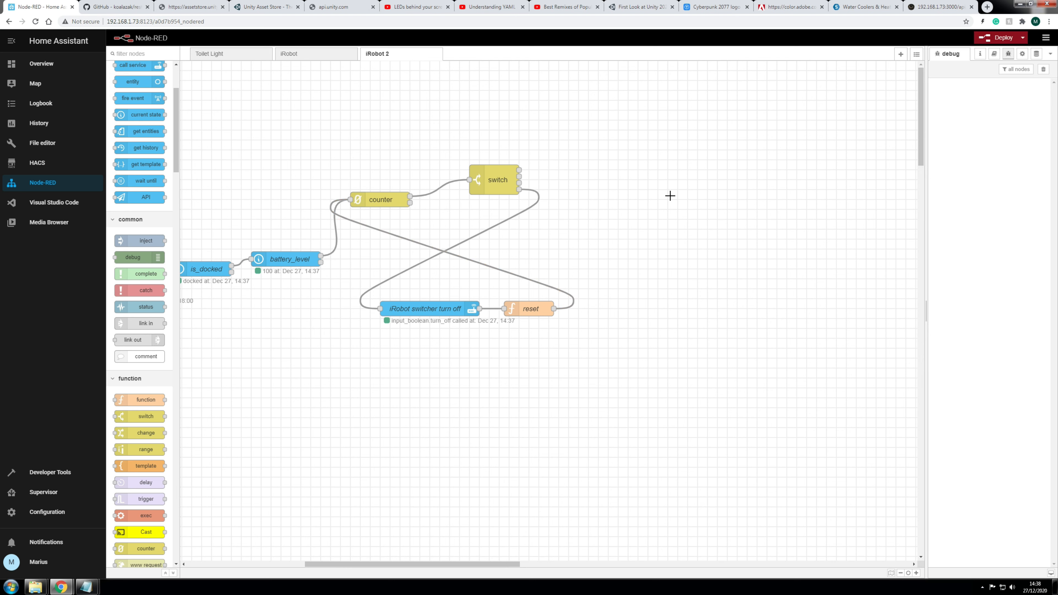
scroll(141, 208, up, 2)
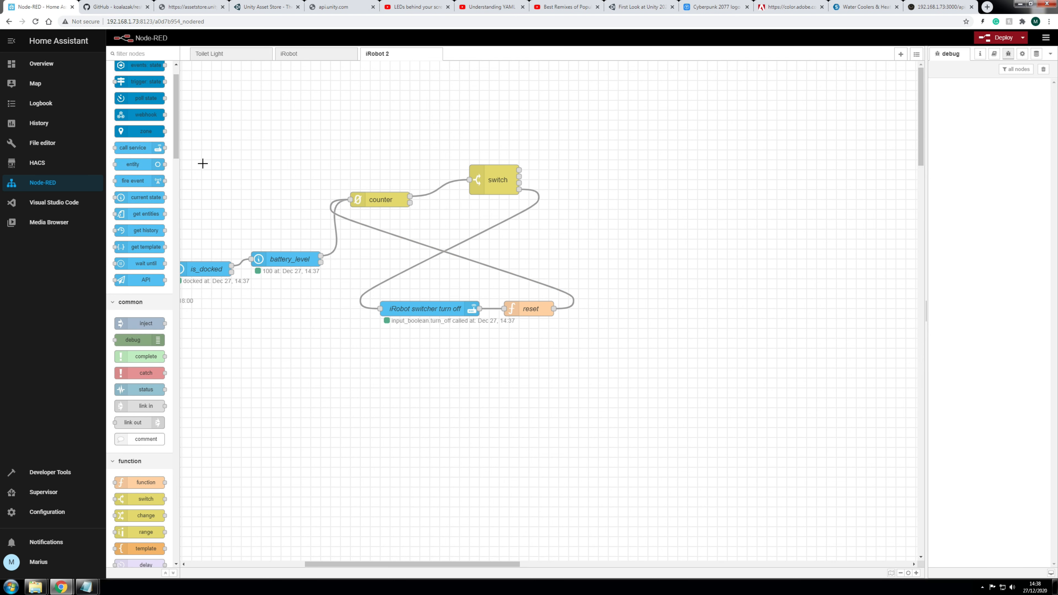
Step: Add a new call service node named 'iRobot task 1'
drag(133, 148, 651, 171)
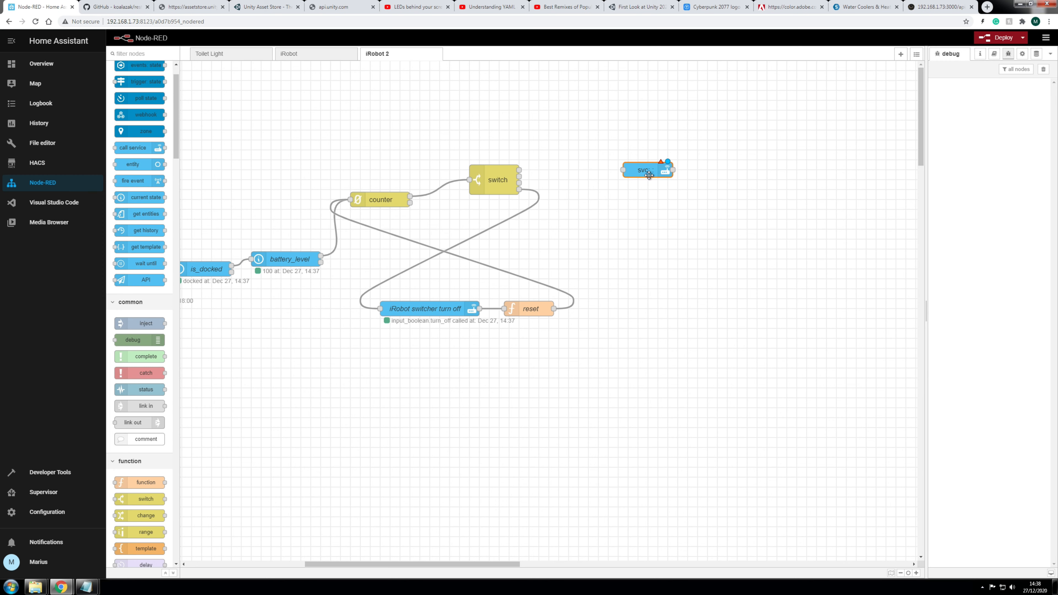
double_click(648, 170)
click(794, 118)
text(iRobot task )
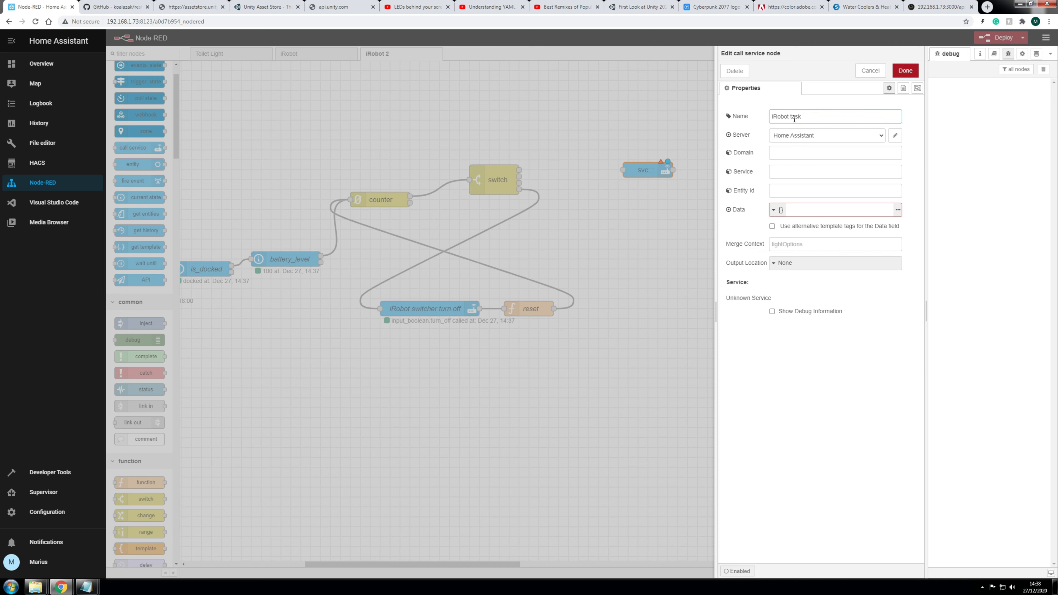
text(1)
click(852, 360)
Step: Set it to call vacuum.start on vacuum.roomba and open the Data JSON editor
click(778, 153)
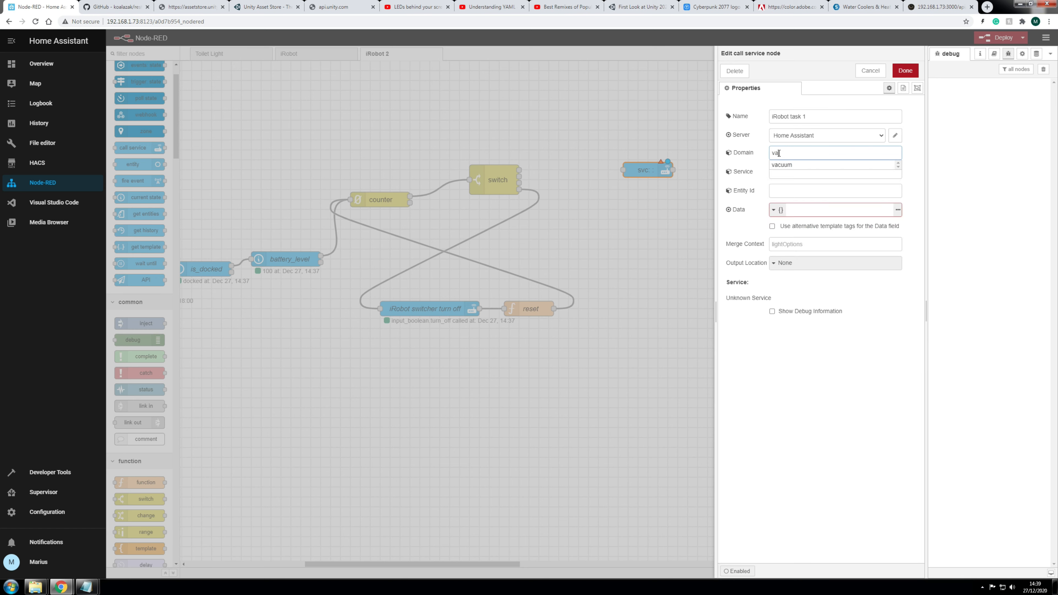
click(786, 165)
click(786, 170)
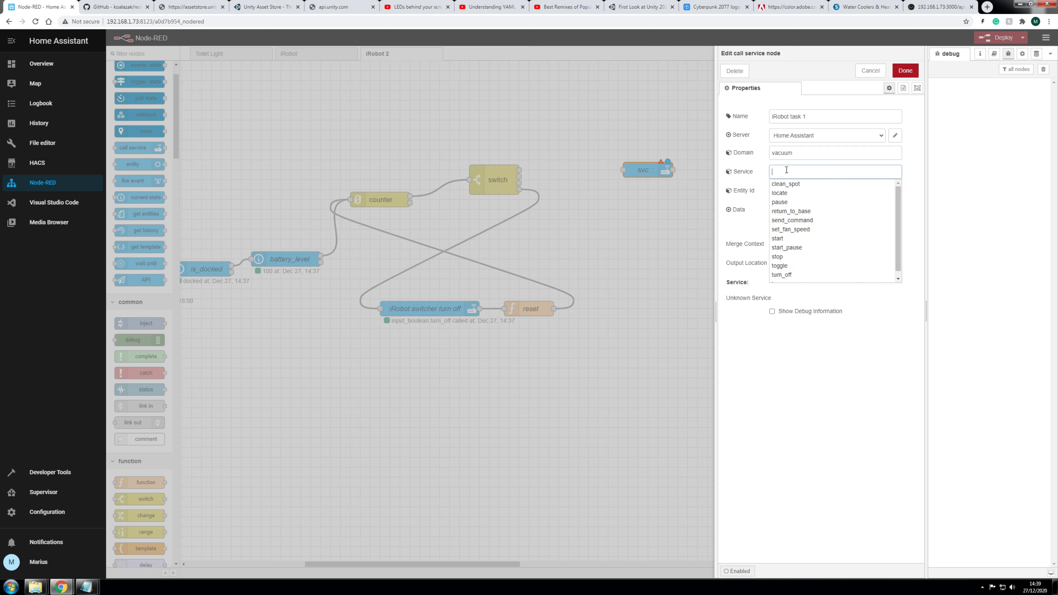
click(778, 239)
click(794, 192)
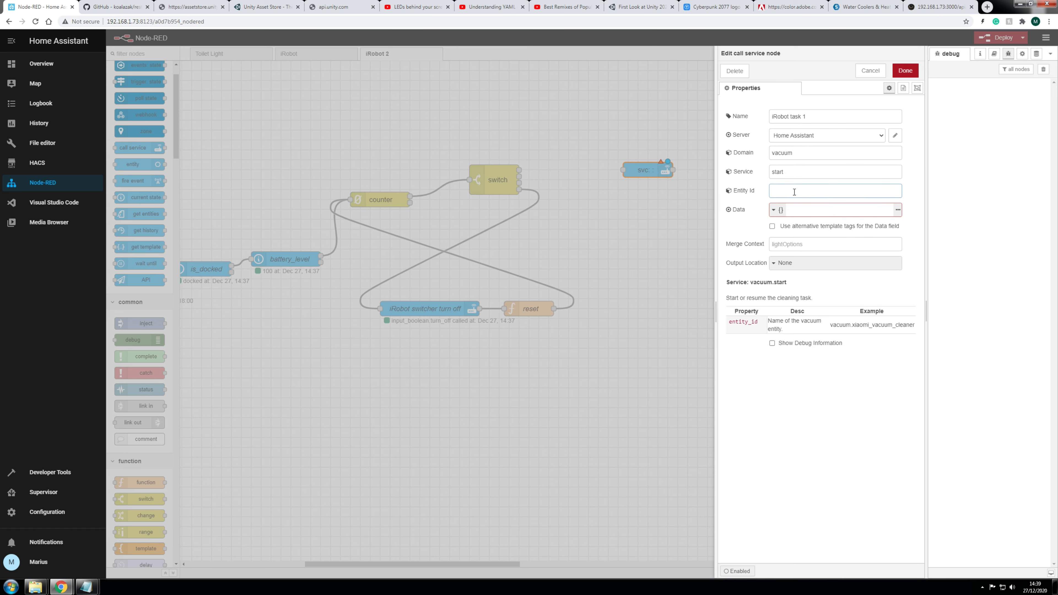
text(vac)
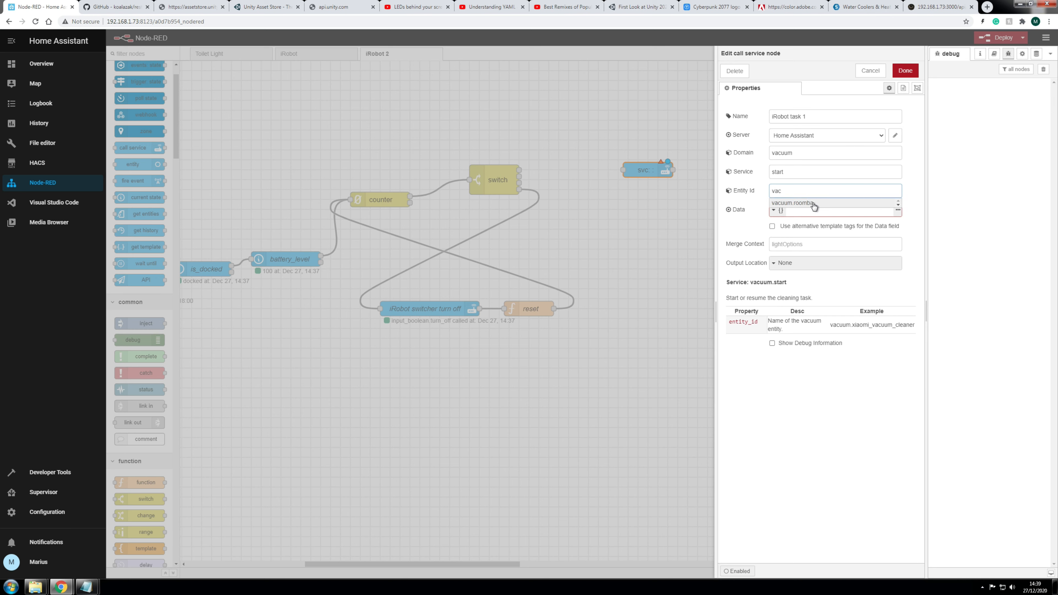
click(807, 204)
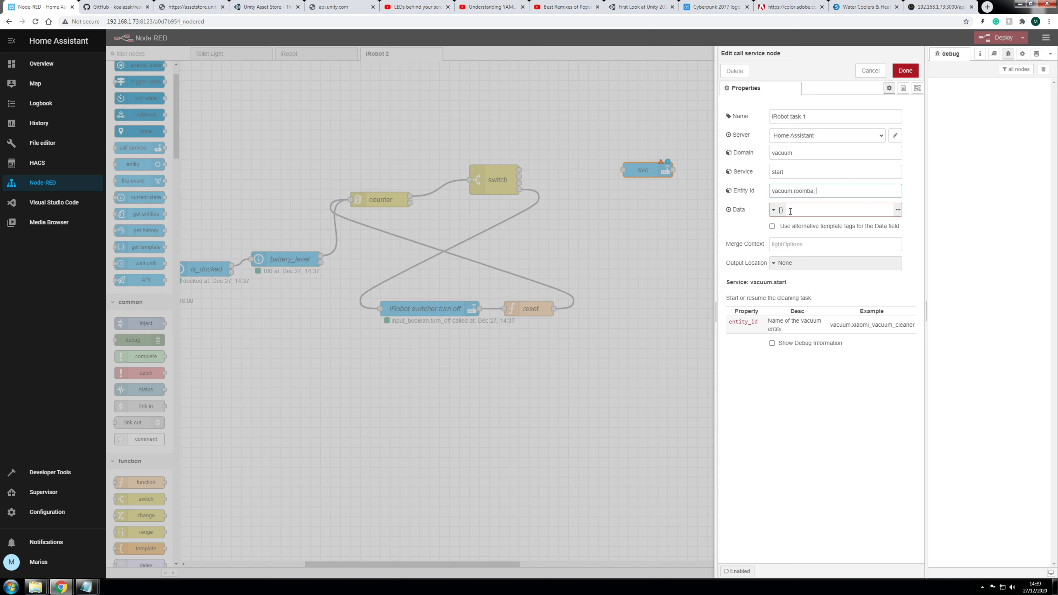
click(898, 211)
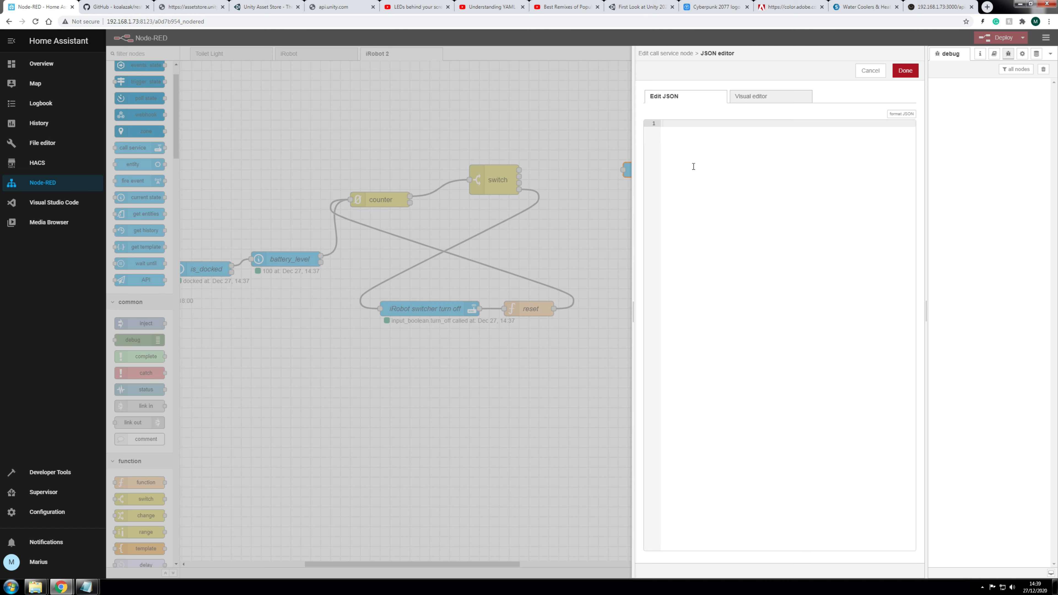
Step: Enter a JSON object containing "command":"start", followed by an empty new line
text({})
key(Return)
key(Return)
key(Up)
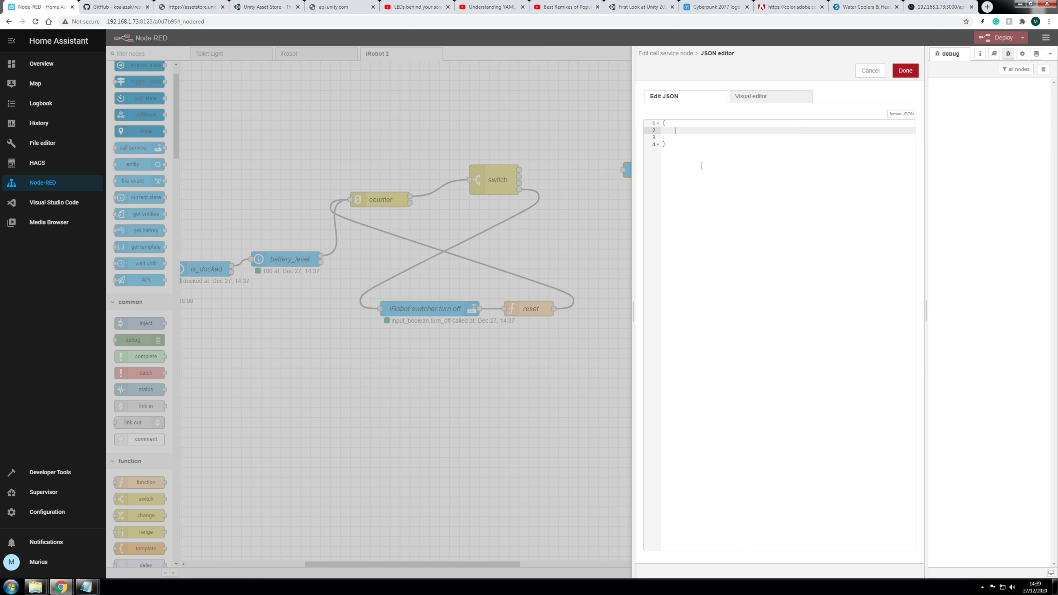
text("")
text(o)
text(mmand)
text(")
text(:)
text(")
text(start",)
key(Return)
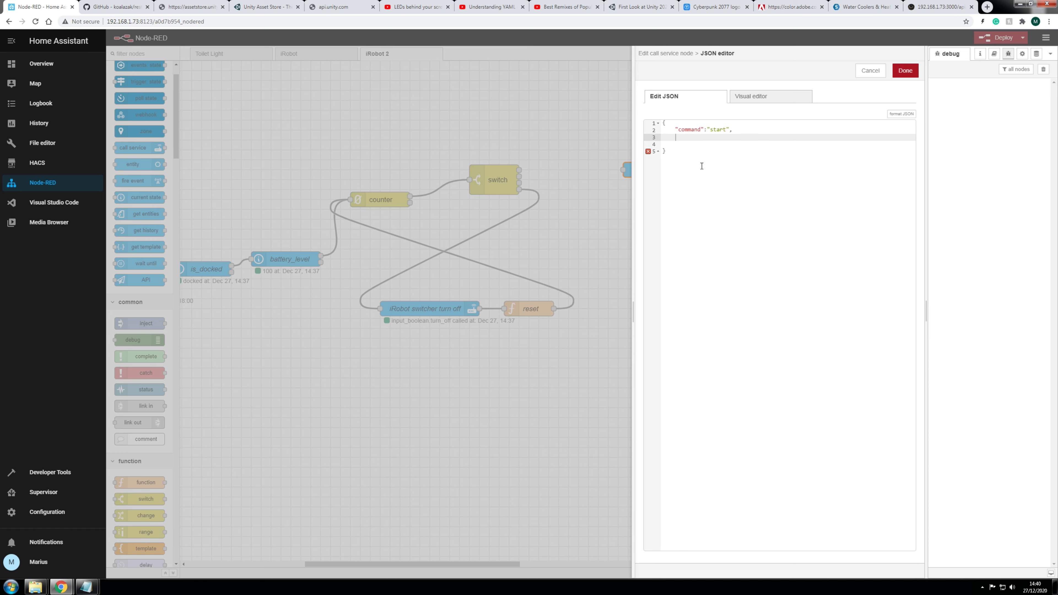
text(para)
key(BackSpace)
key(BackSpace)
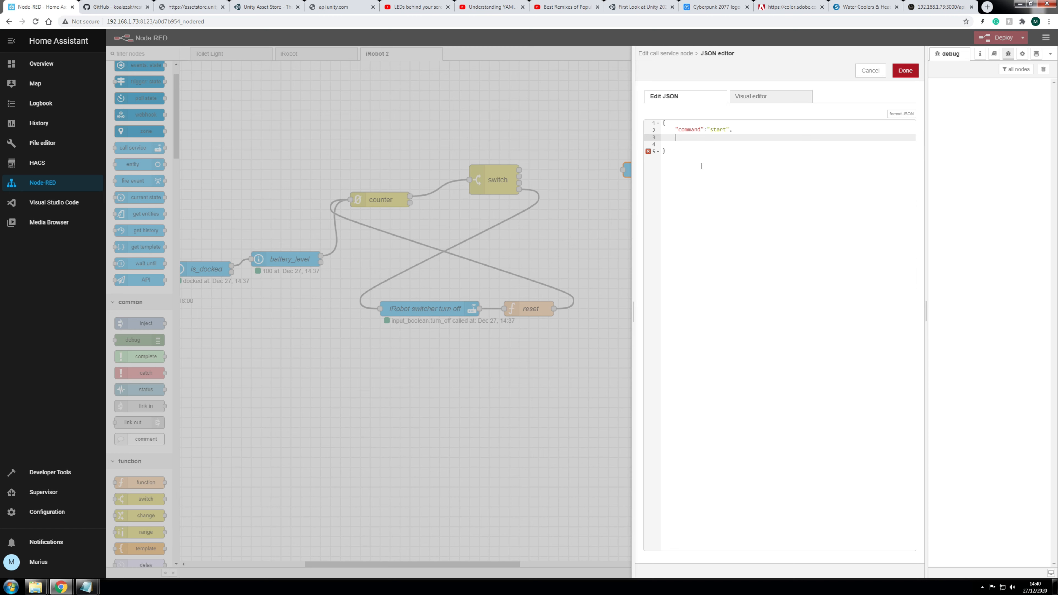
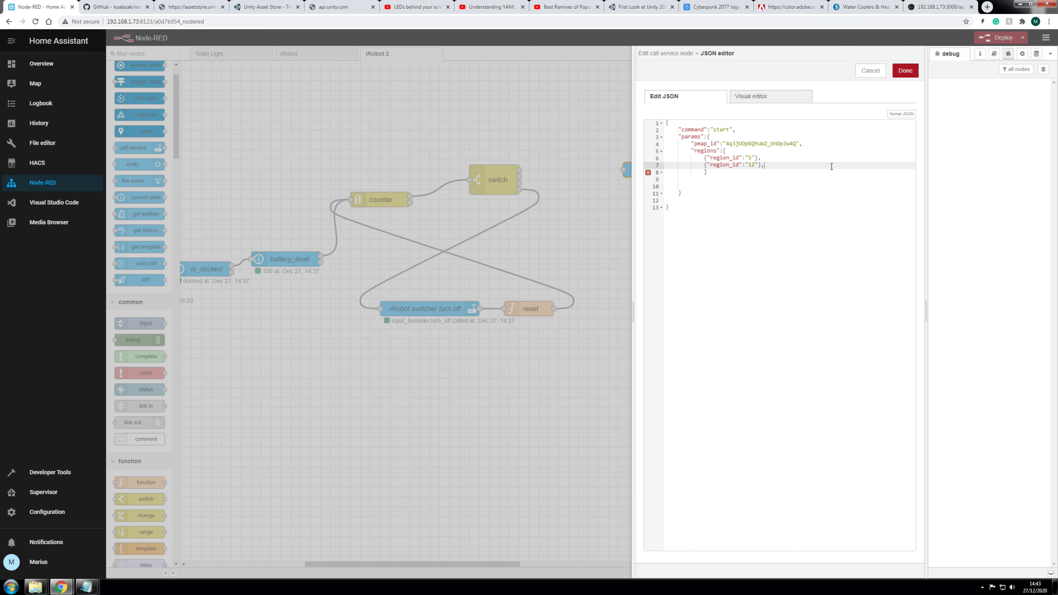
Step: Start a third region entry on a new line with a region_id key
key(Return)
text({})
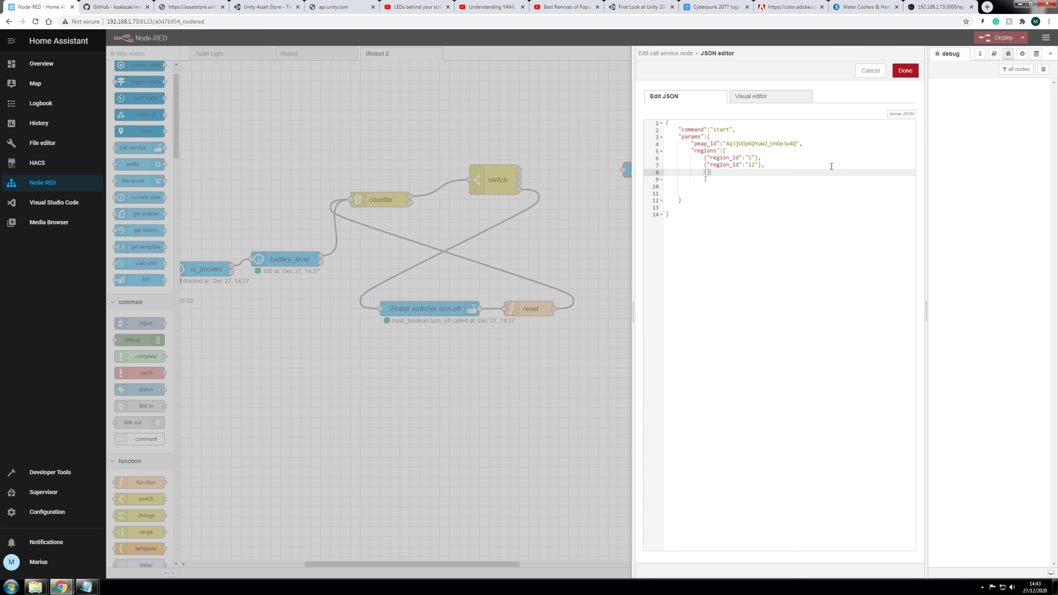
text(region_id)
key(BackSpace)
key(BackSpace)
key(BackSpace)
key(BackSpace)
key(BackSpace)
key(BackSpace)
key(BackSpace)
key(BackSpace)
key(BackSpace)
text(")
text(region)
text(_)
text(name)
key(BackSpace)
key(BackSpace)
key(BackSpace)
key(BackSpace)
text(zone)
key(BackSpace)
key(BackSpace)
key(BackSpace)
key(BackSpace)
text(id)
Step: Compare with the existing region values 5 and 12, then set the new region_id to 1
drag(747, 159, 759, 168)
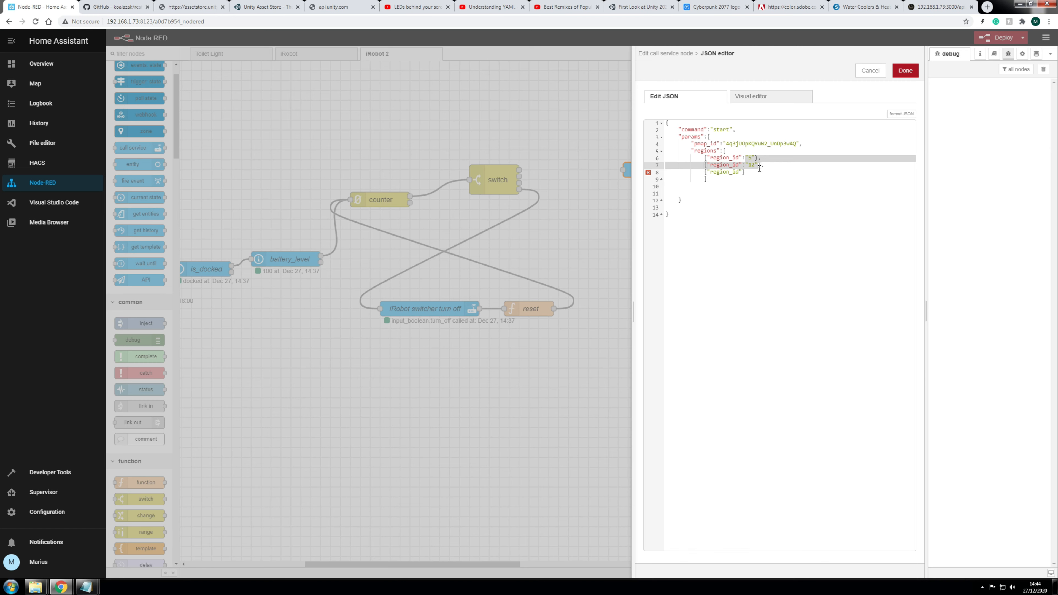
drag(724, 144, 798, 146)
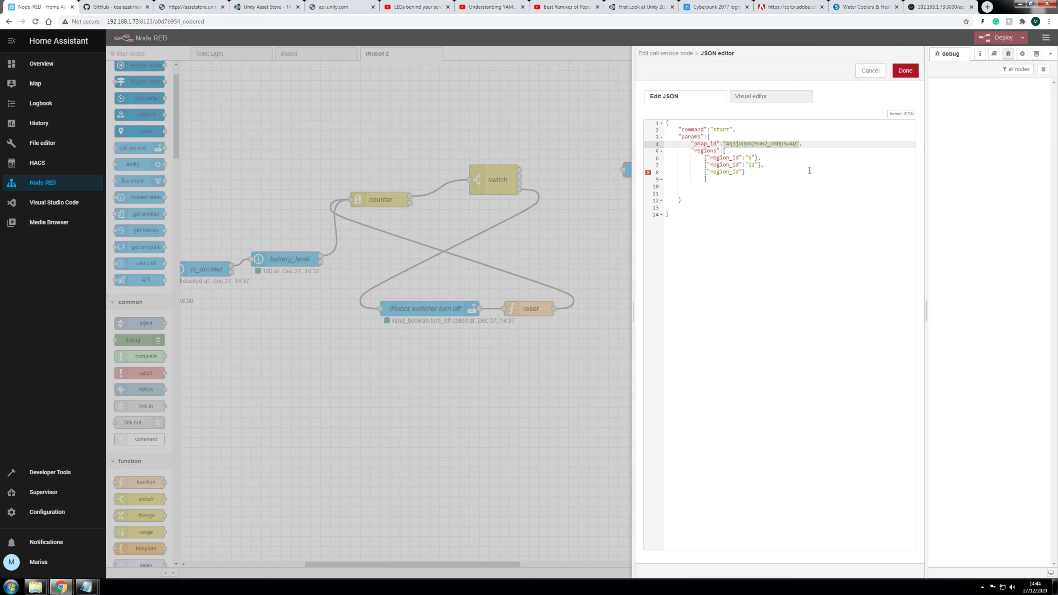
click(727, 144)
drag(746, 158, 753, 166)
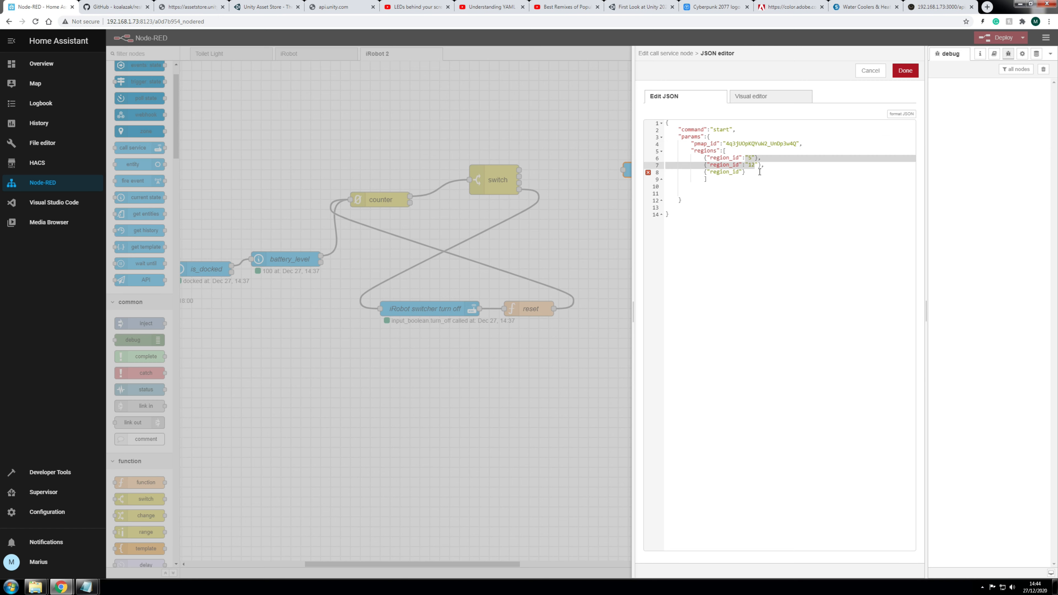
click(743, 174)
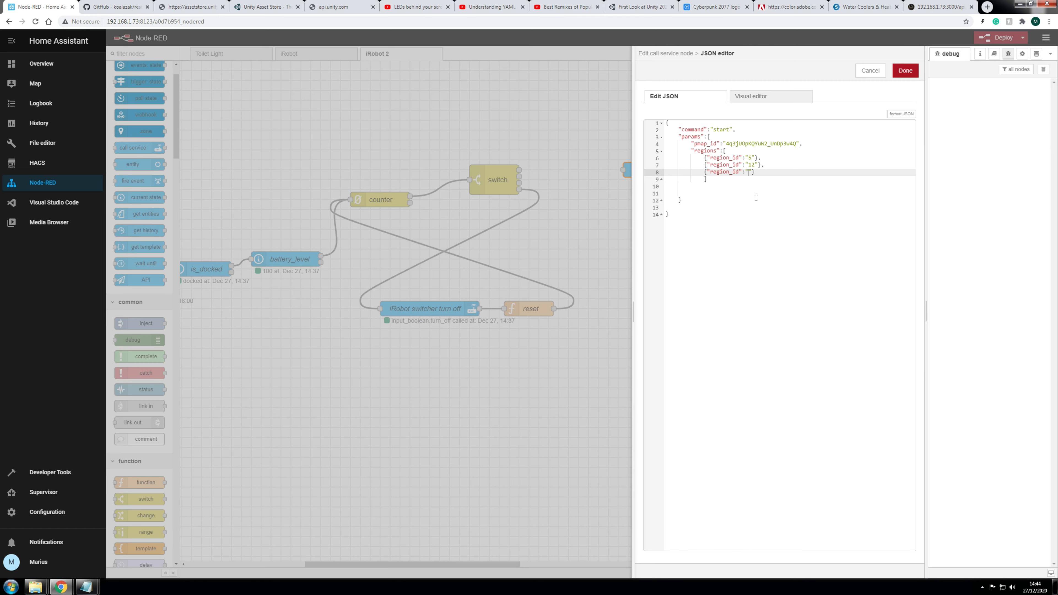
text(1)
Step: Add a "user_pmapv_id" entry after the regions list with the pasted, quoted map version value
click(713, 180)
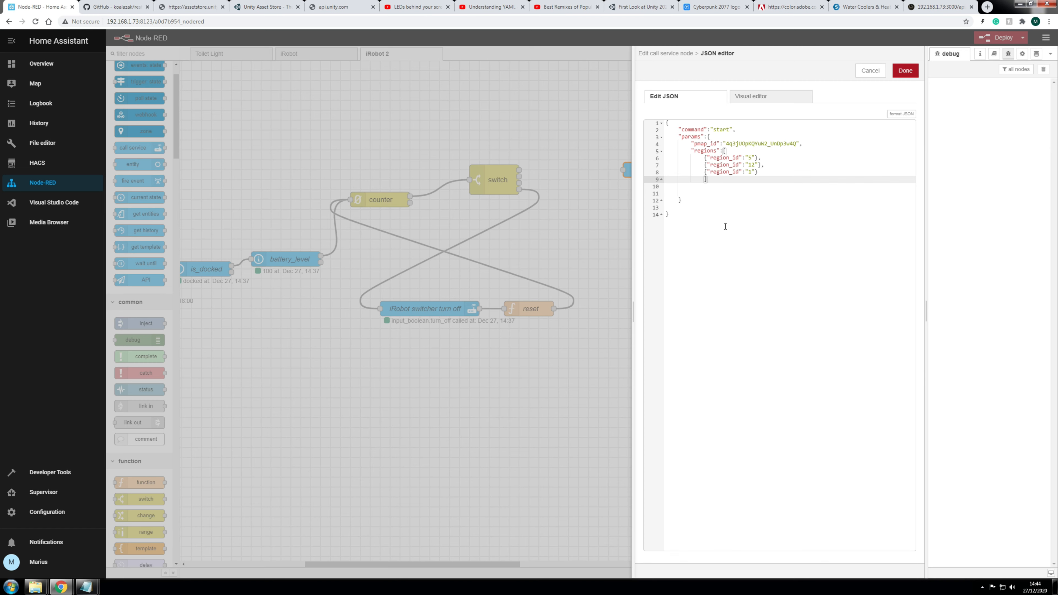
text(,)
key(Return)
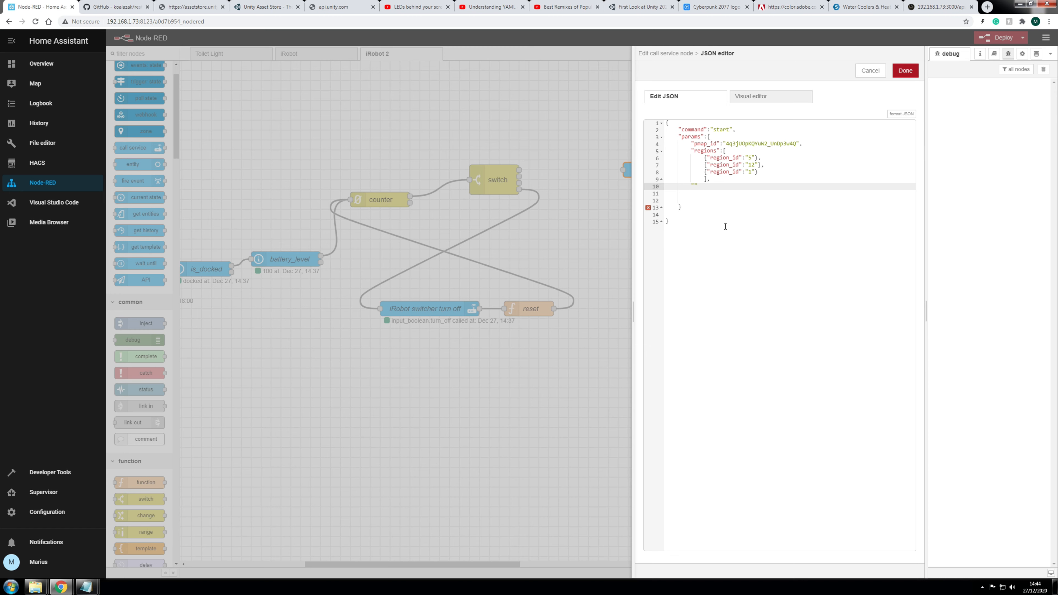
text("user_pmapv_id":)
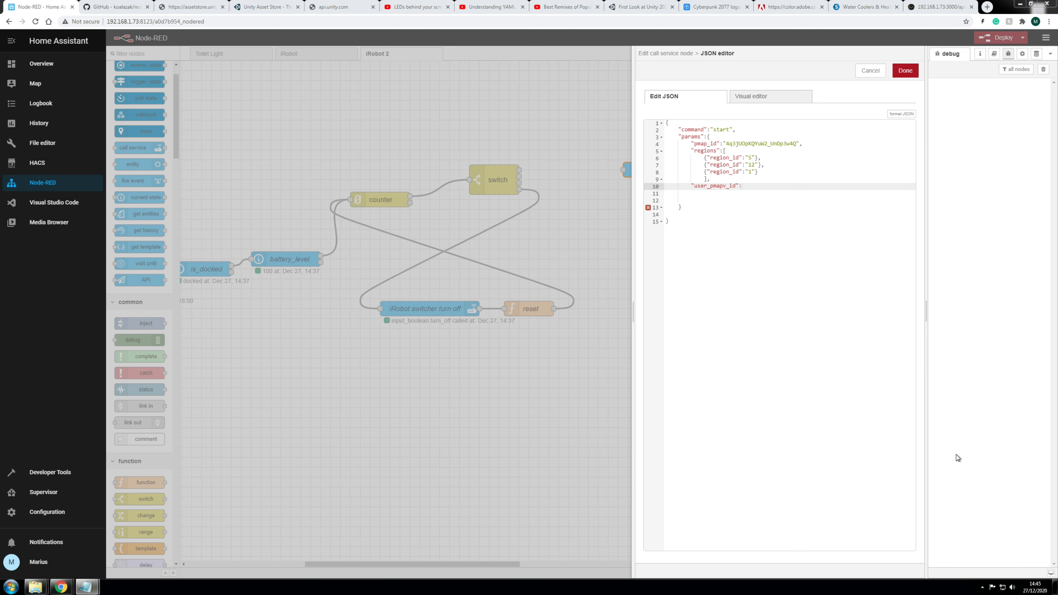
click(86, 587)
click(749, 186)
text(201213T175915)
click(743, 189)
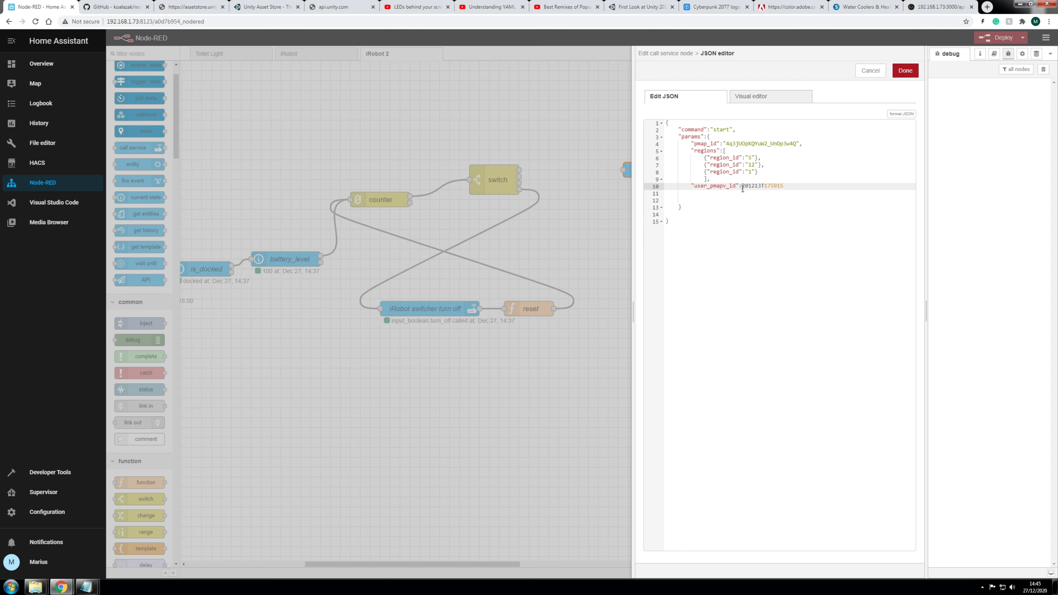
text(")
click(797, 186)
key(Down)
key(BackSpace)
Step: Review the command, regions list and user_pmapv_id entries in the JSON data
drag(679, 130, 815, 143)
drag(692, 151, 775, 177)
drag(692, 188, 797, 187)
click(797, 189)
Step: Save iRobot task 1 and duplicate it below as 'iRobot task 2'
click(905, 70)
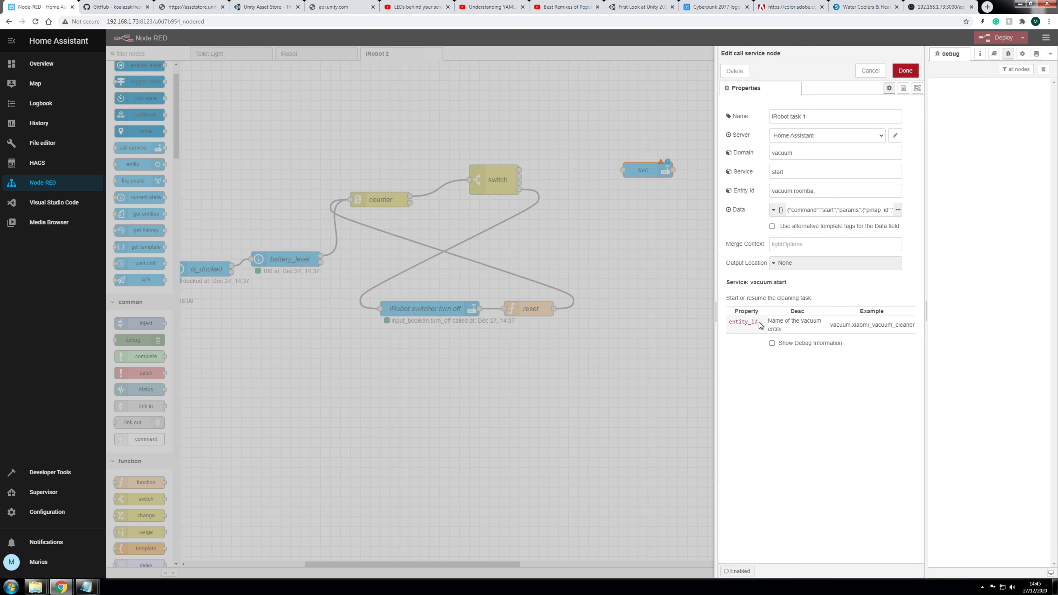
click(906, 71)
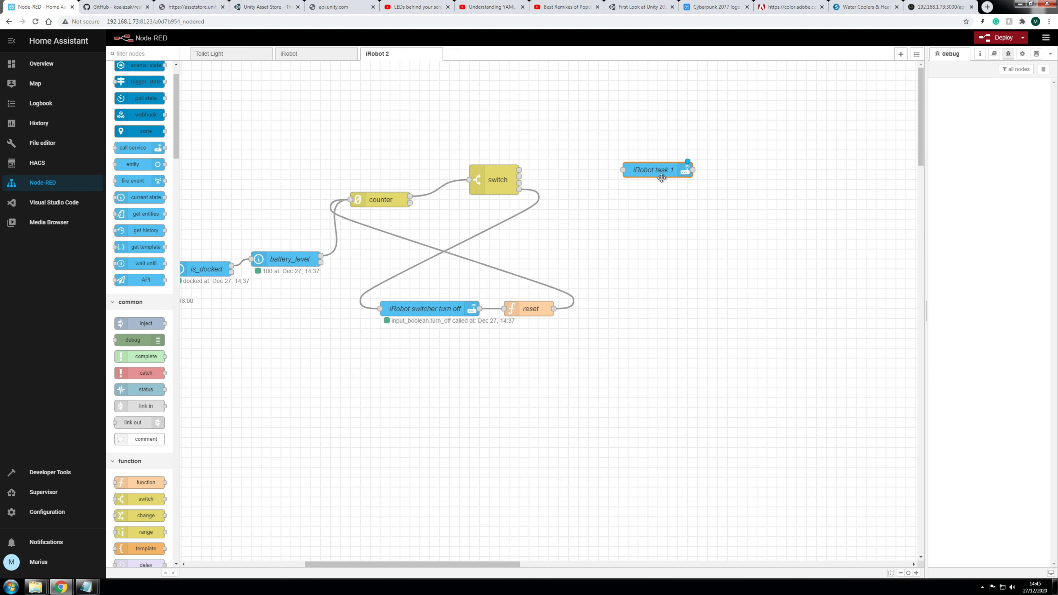
drag(661, 174, 647, 154)
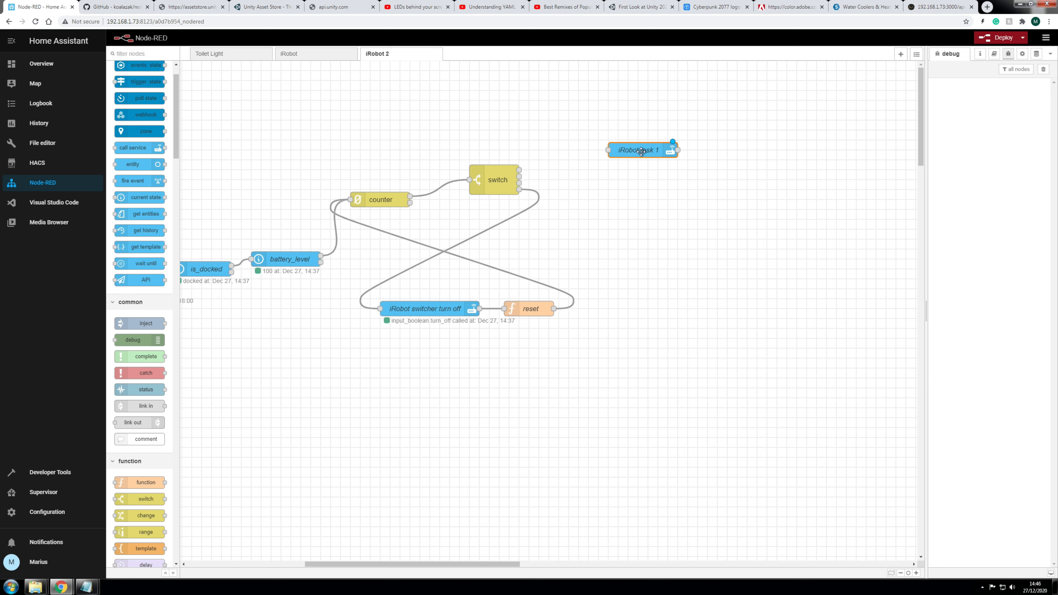
key(ctrl+c)
key(ctrl+v)
click(648, 178)
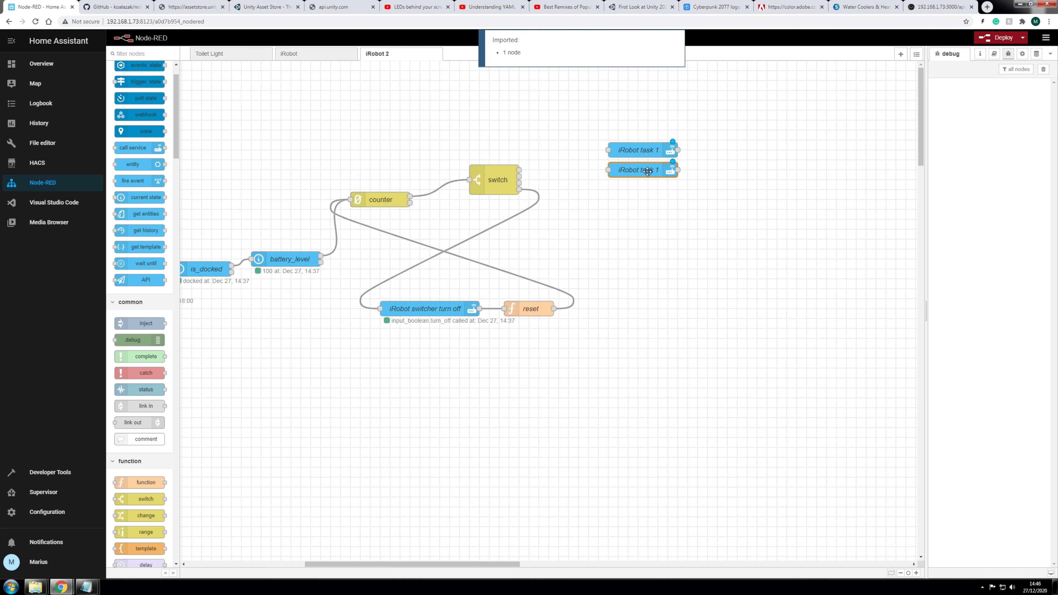
double_click(648, 171)
click(832, 119)
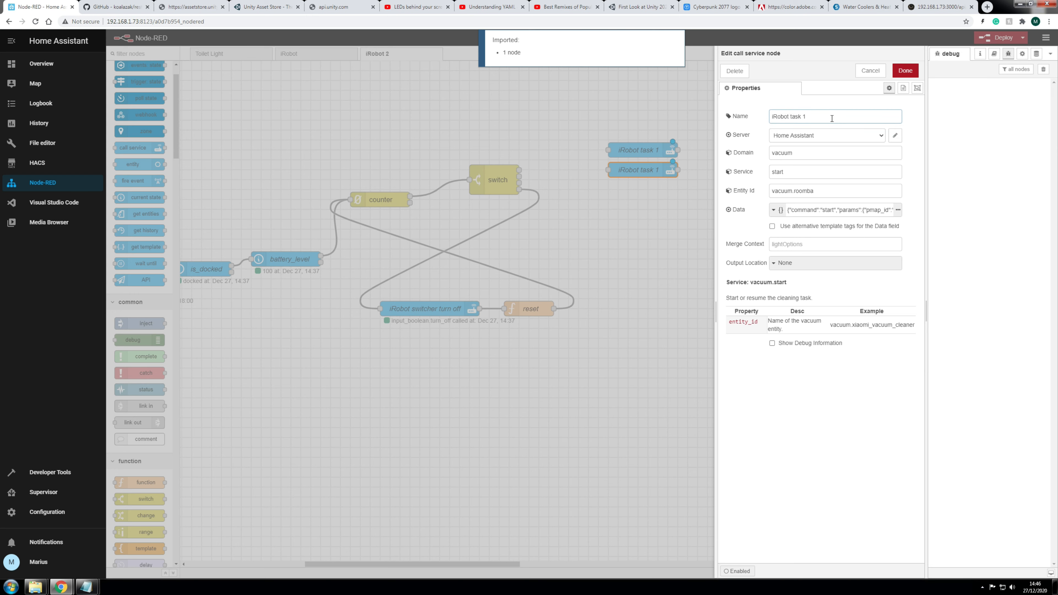
key(BackSpace)
text(2)
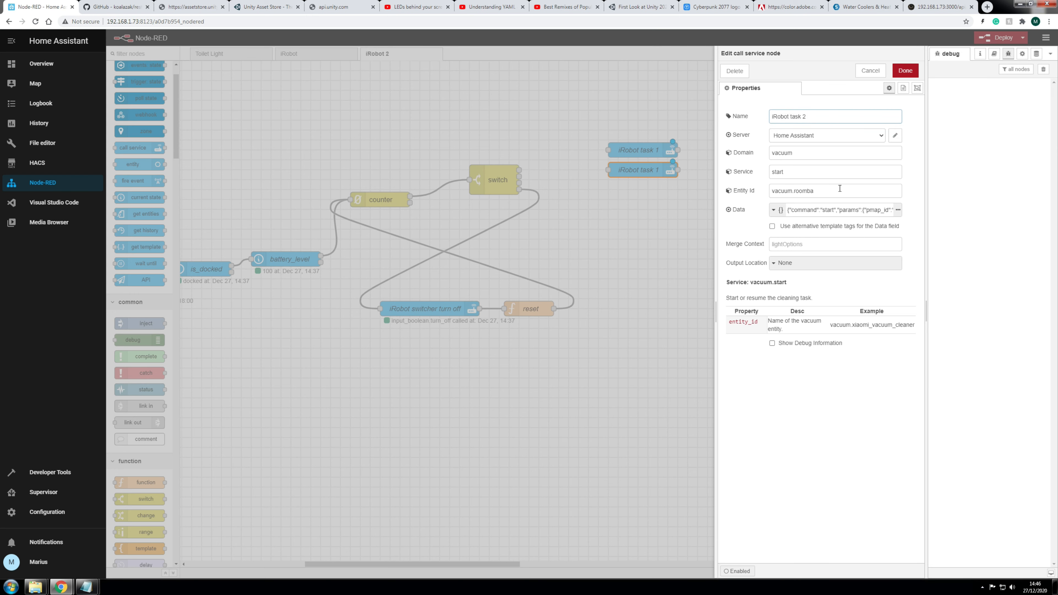
Step: Change iRobot task 2's data regions to 17, 16 and 5 and save it
click(899, 212)
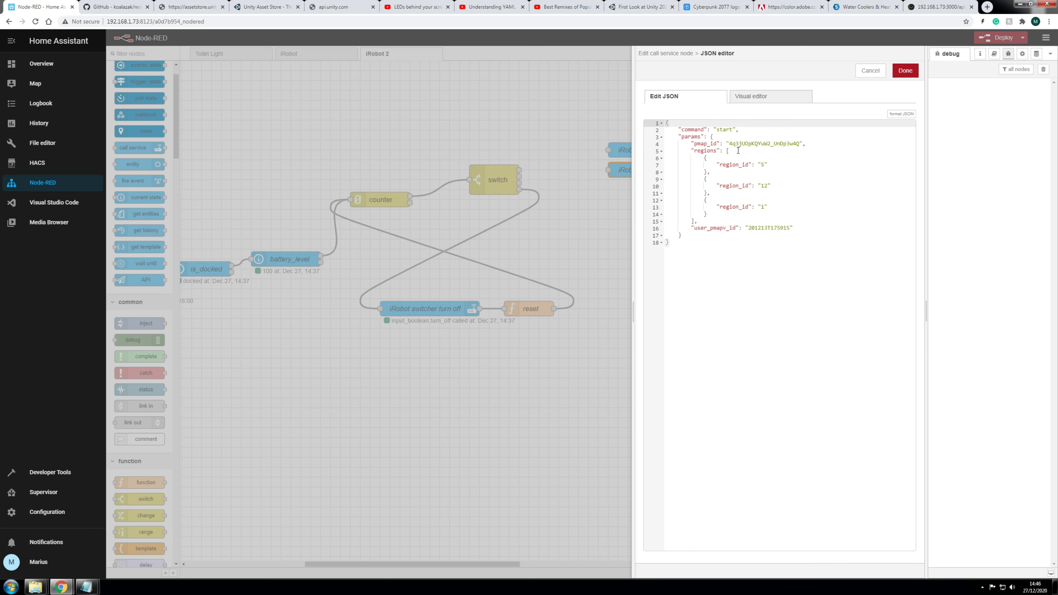
click(766, 164)
key(BackSpace)
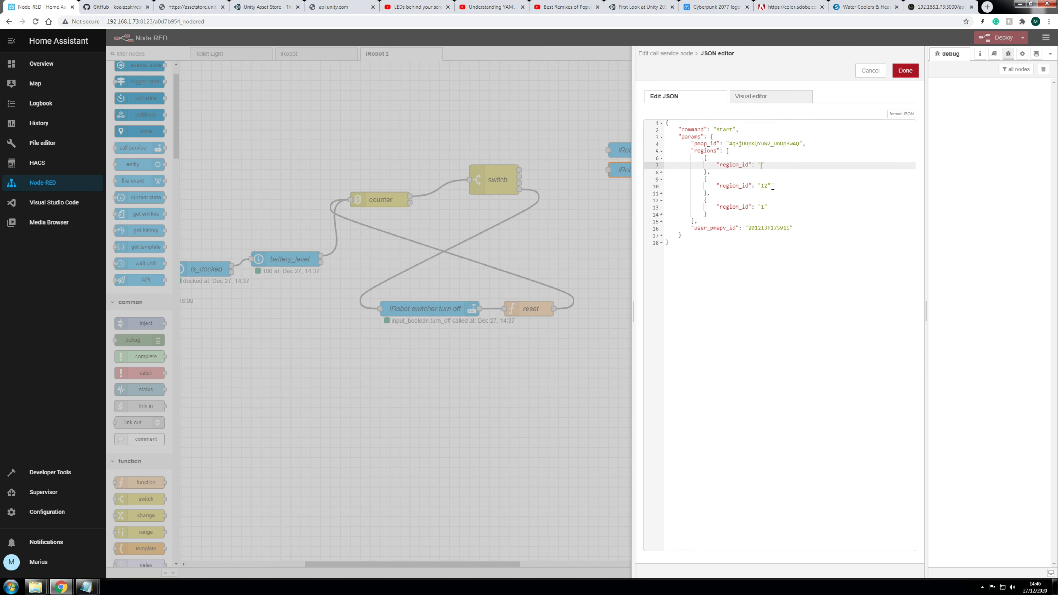
click(766, 185)
key(BackSpace)
click(767, 207)
key(BackSpace)
text(5)
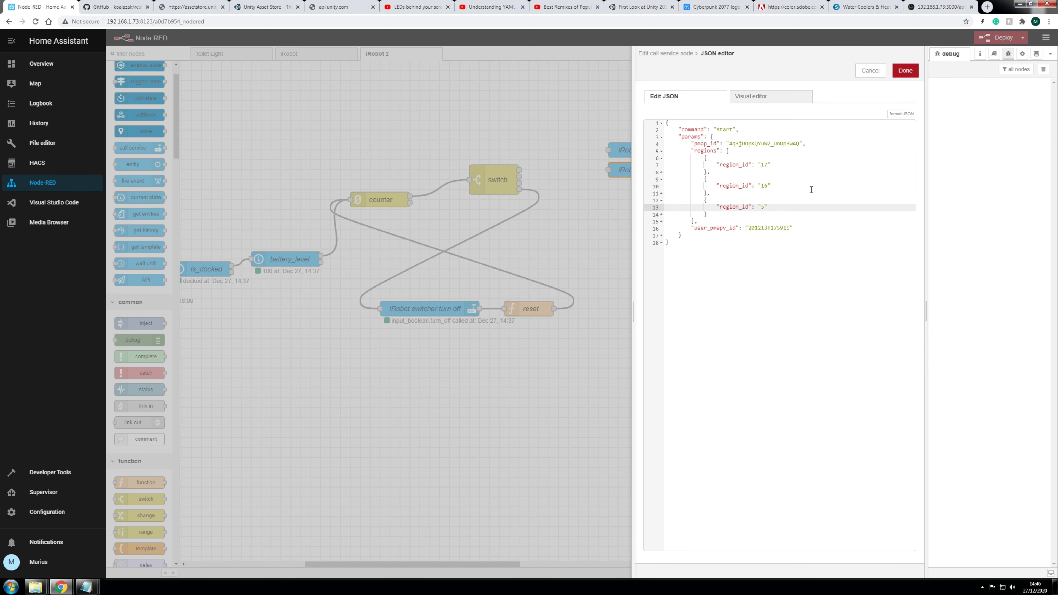
click(902, 77)
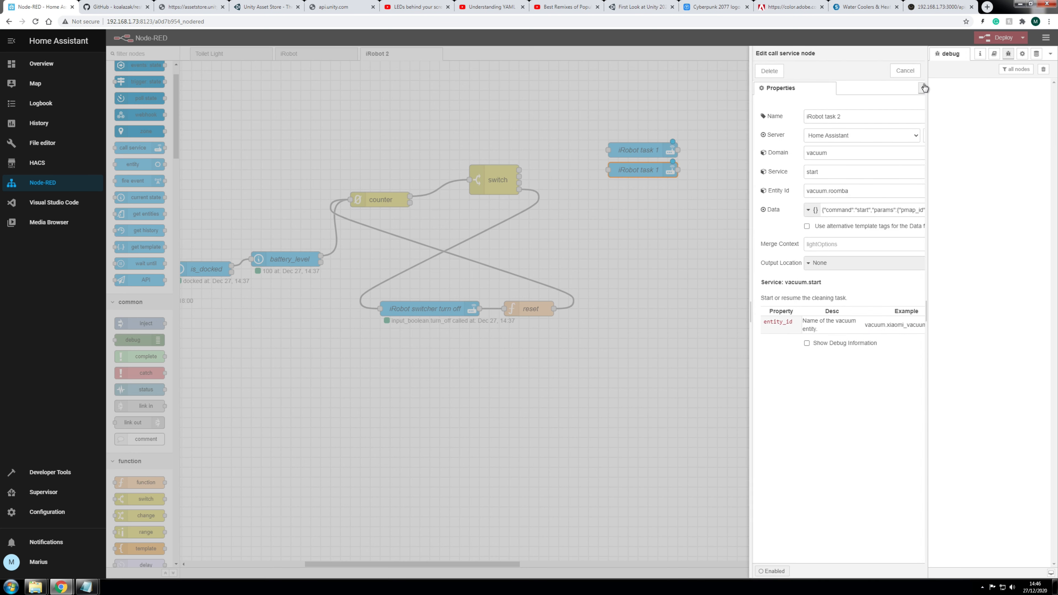
click(903, 75)
Step: Wire the switch outputs to the tasks and add a third copy named 'iRobot task 3'
drag(518, 170, 634, 169)
key(ctrl+c)
key(ctrl+v)
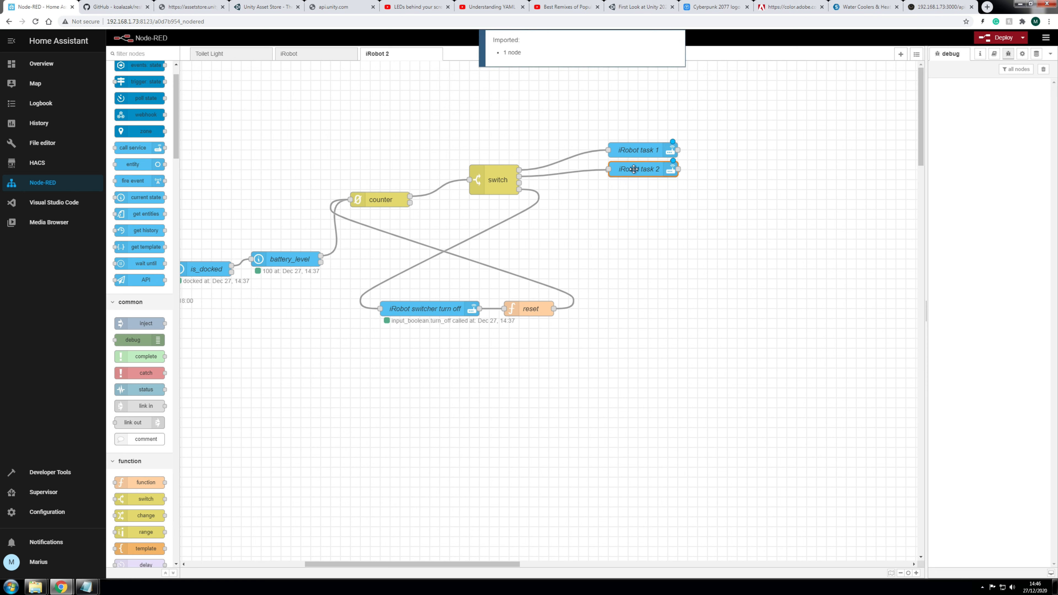
click(648, 199)
drag(519, 183, 634, 190)
double_click(634, 190)
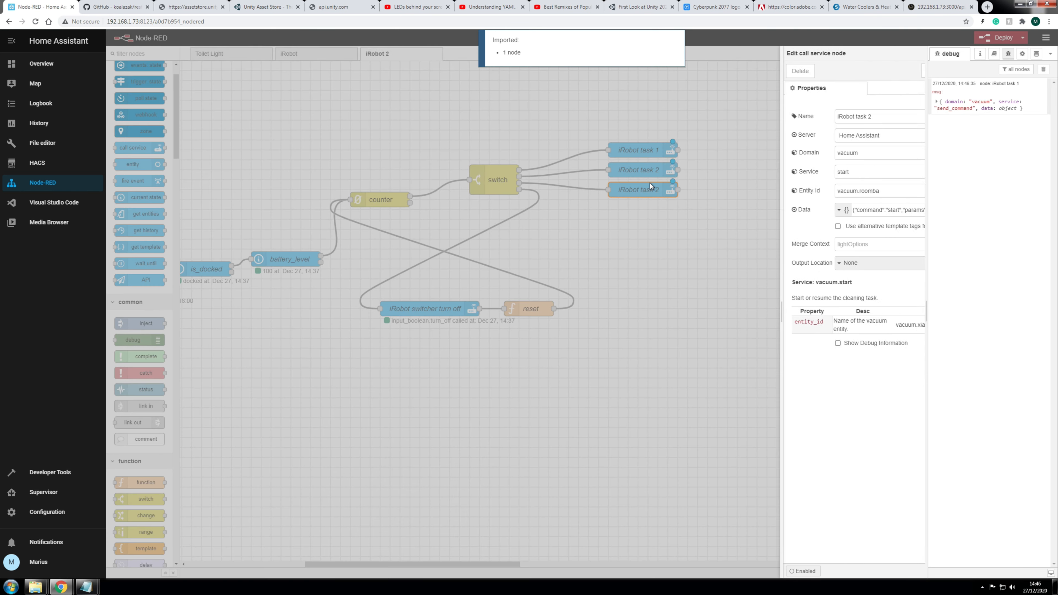
click(849, 120)
key(BackSpace)
text(3)
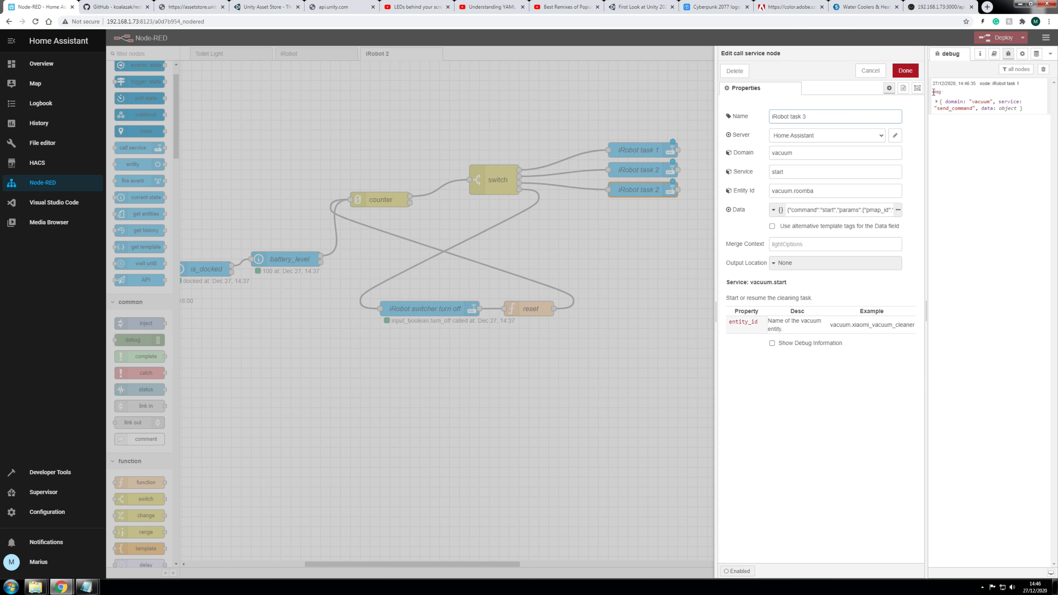
click(905, 71)
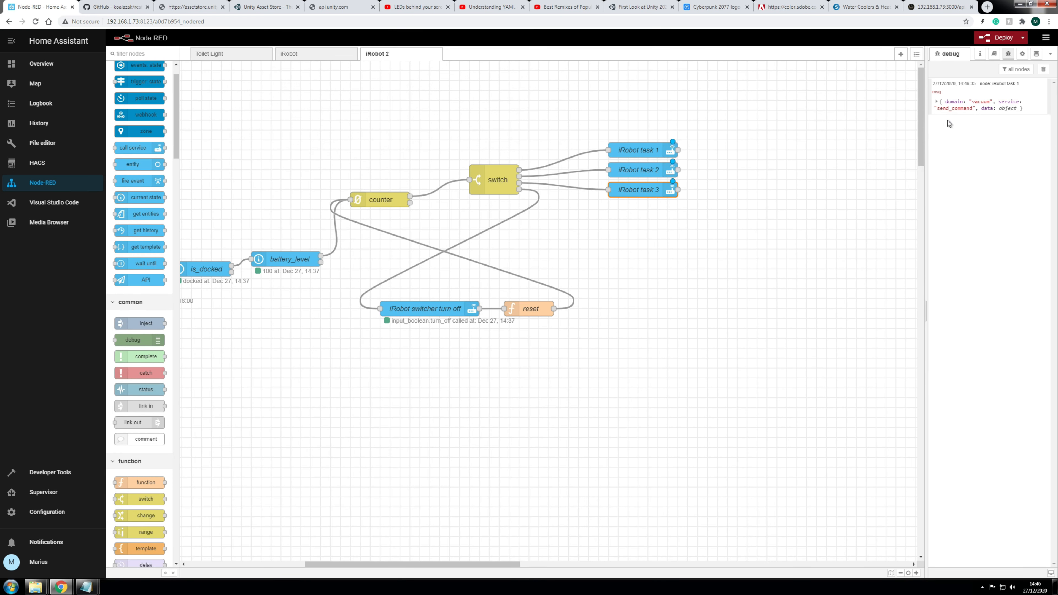
Step: Inspect the latest debug message's regions array, then deploy the flow
drag(481, 568, 451, 564)
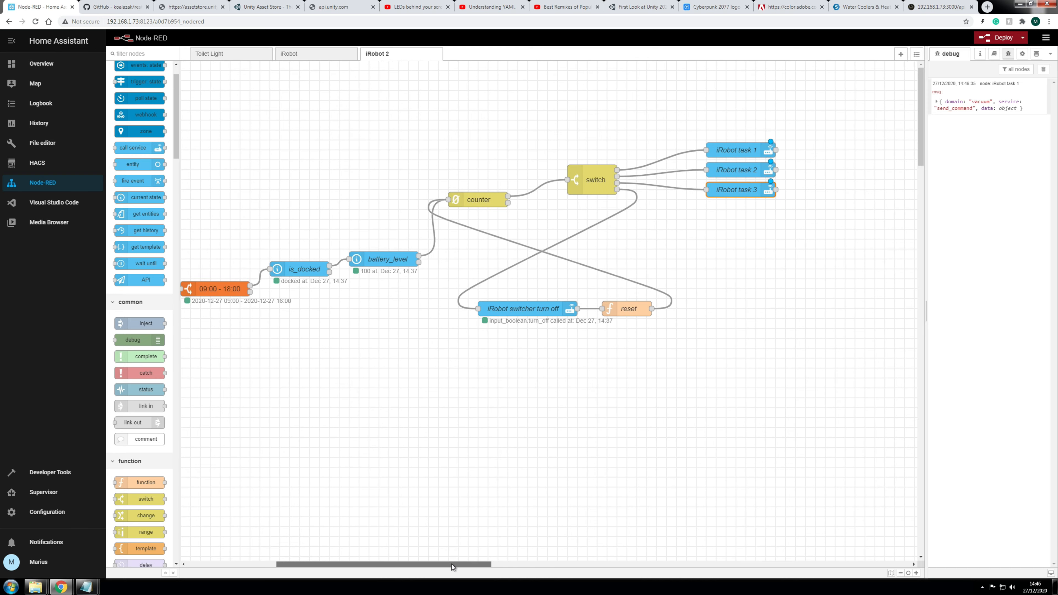
click(936, 102)
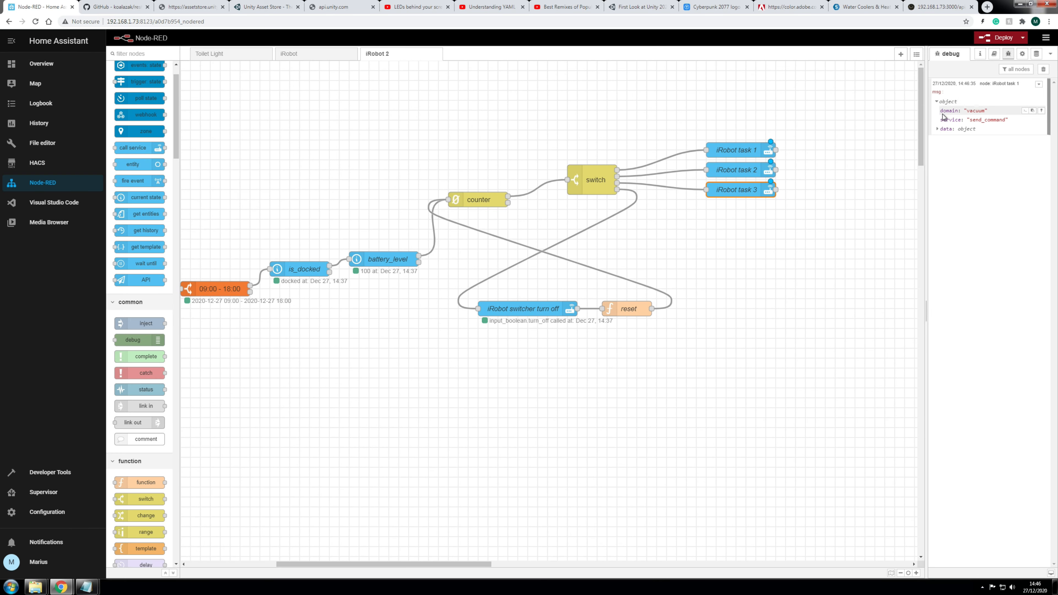
click(938, 129)
click(944, 147)
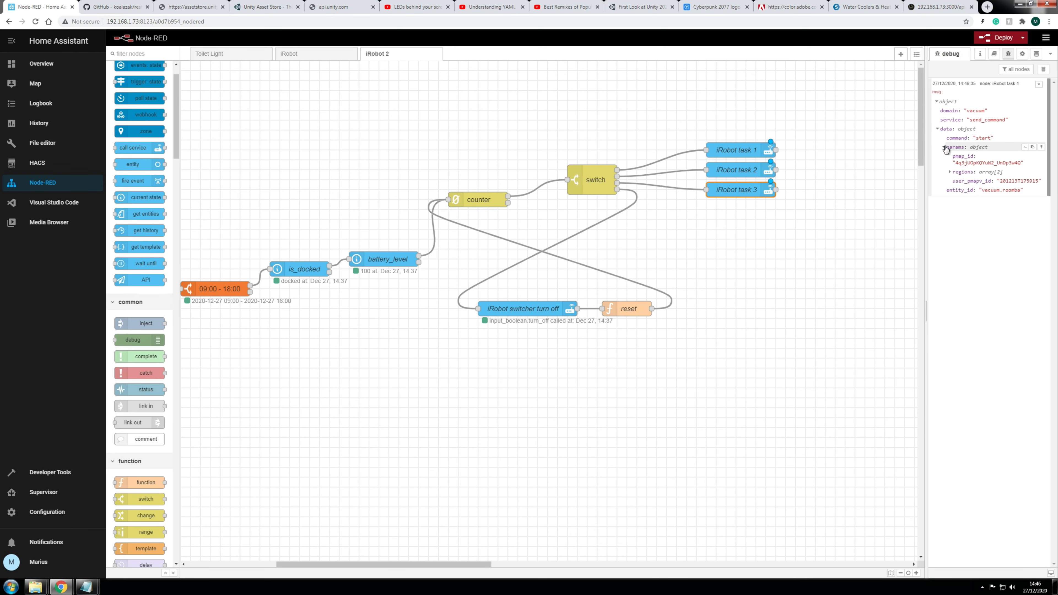
click(949, 172)
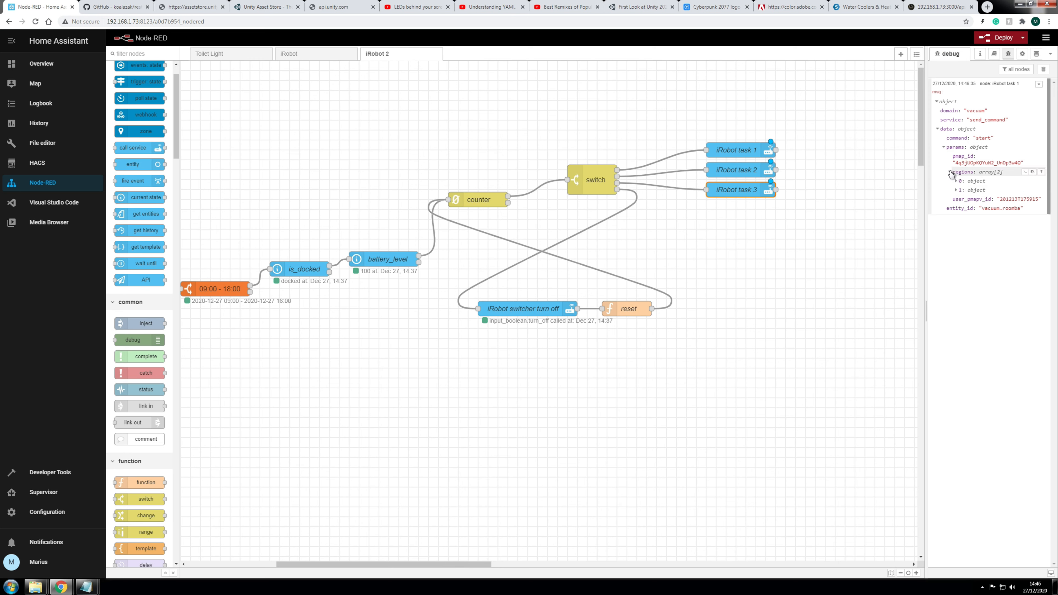
click(949, 172)
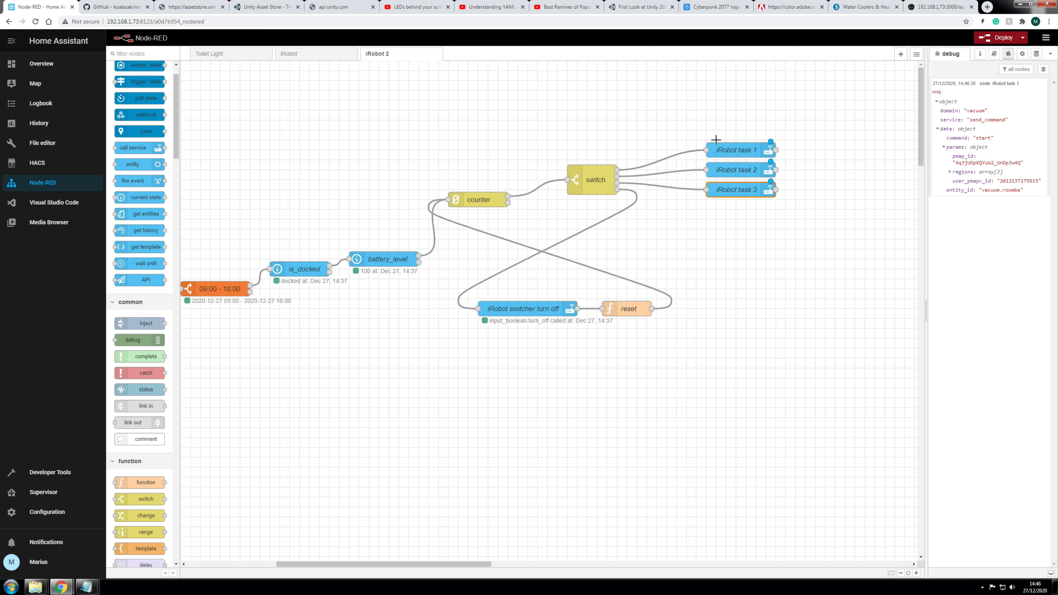
click(938, 102)
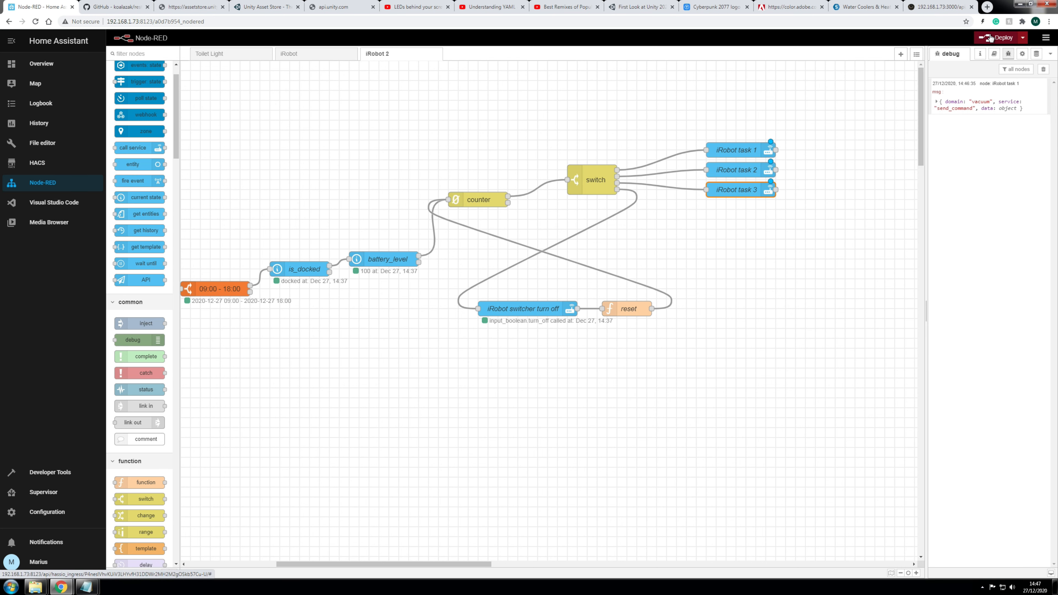
drag(450, 564, 475, 555)
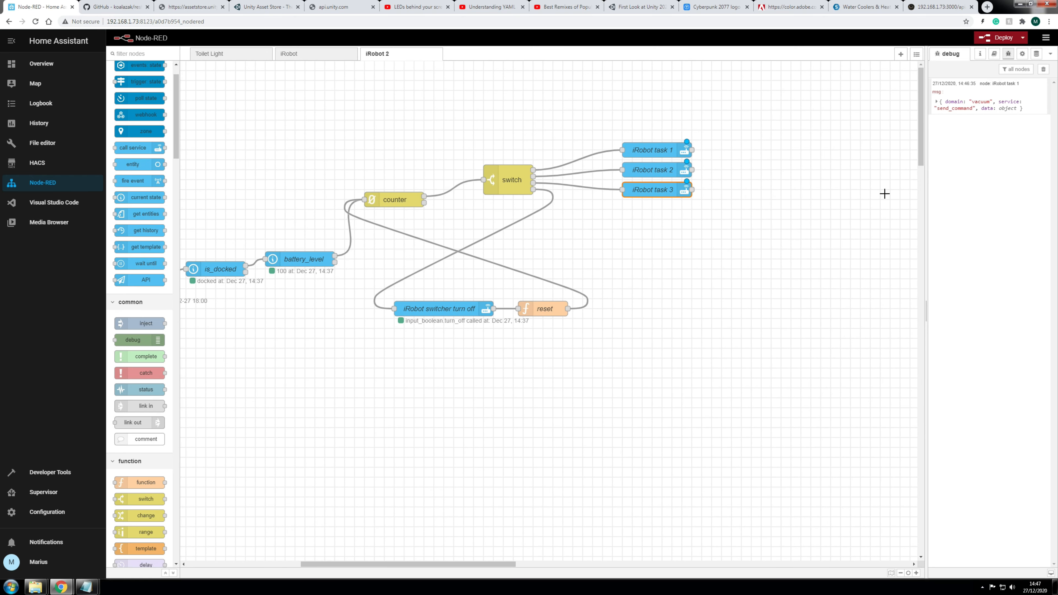
click(988, 36)
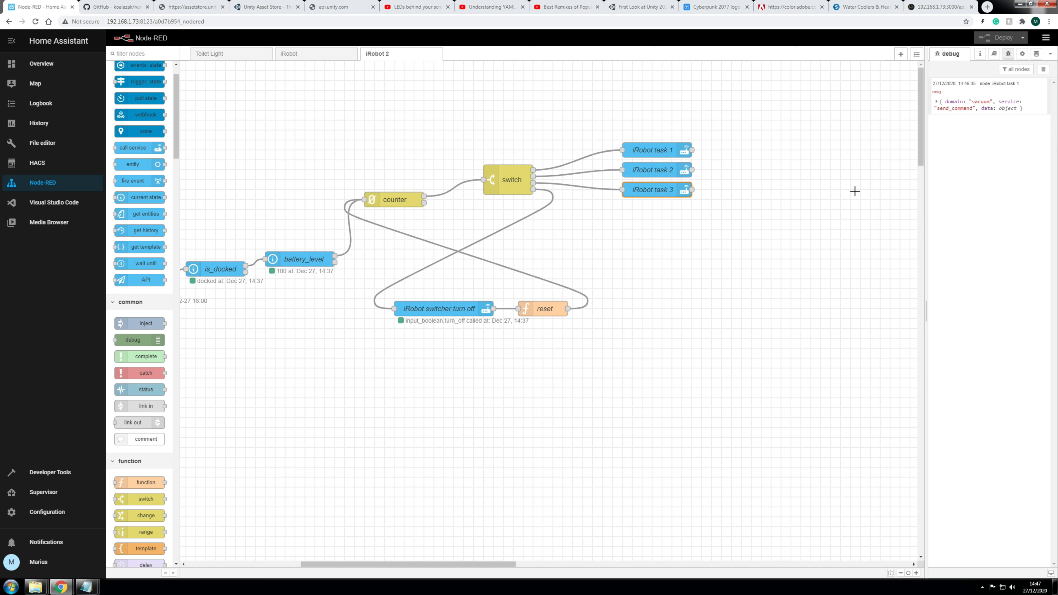
Step: Select the three iRobot task nodes and move them left, nearer the switch
drag(604, 118, 748, 239)
drag(666, 152, 631, 160)
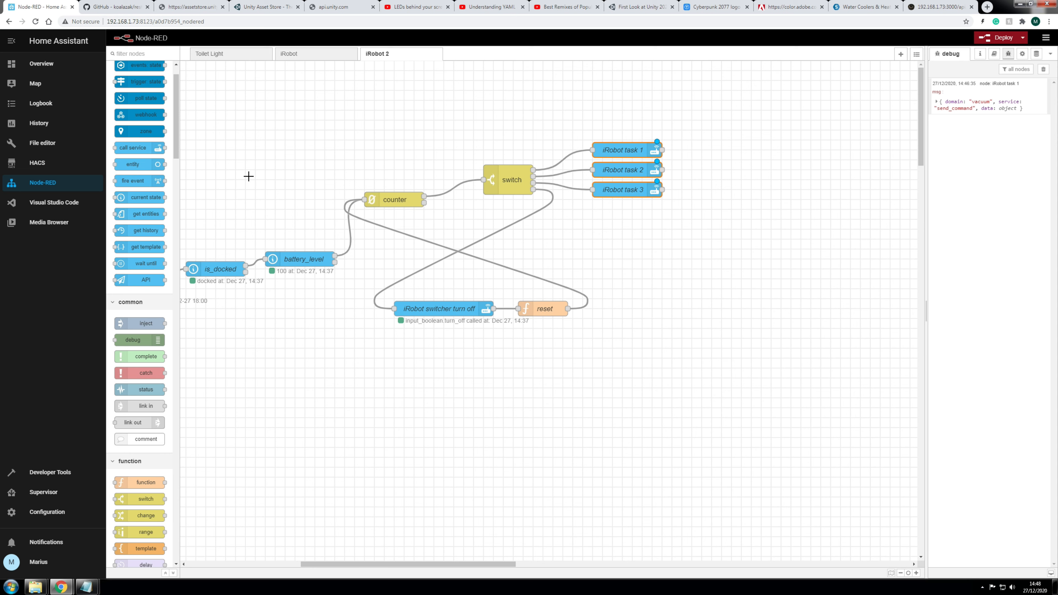
drag(572, 113, 731, 230)
drag(626, 150, 609, 157)
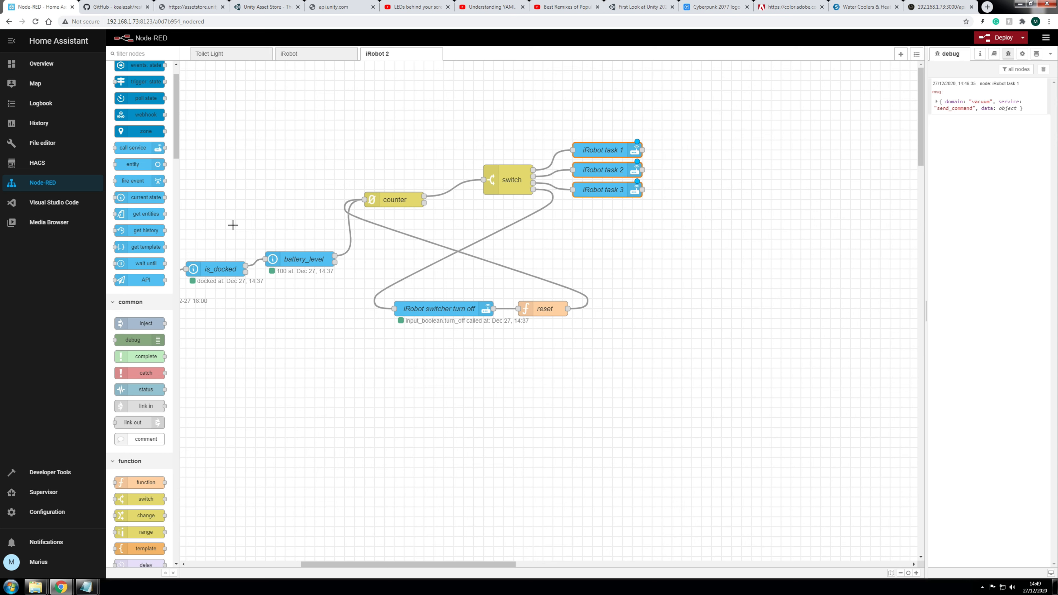
scroll(155, 278, down, 5)
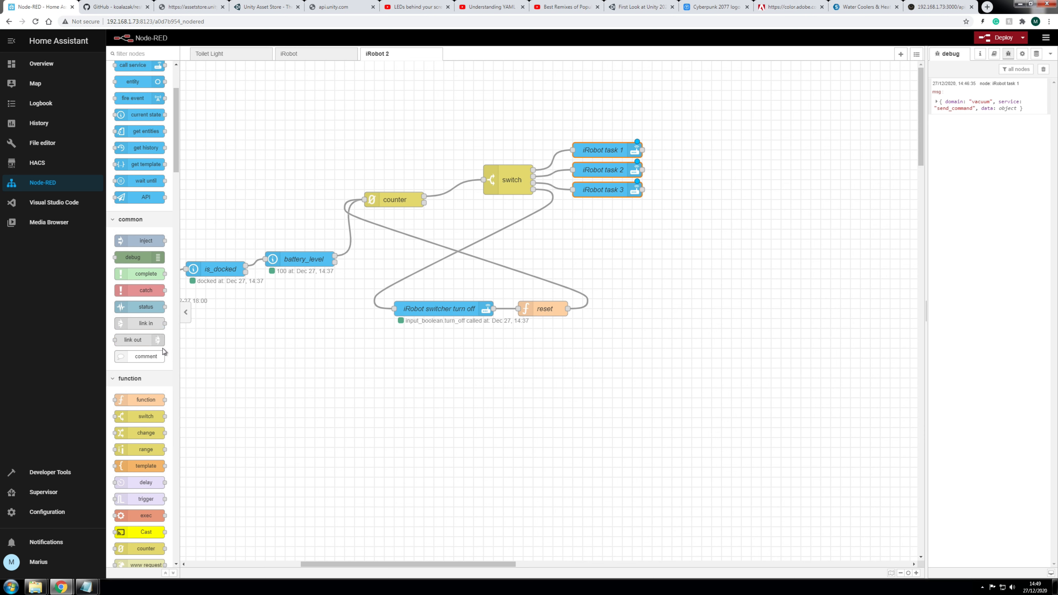
Step: Place a delay 5s node right of iRobot task 2 and wire iRobot task 1 into it
drag(144, 358, 727, 170)
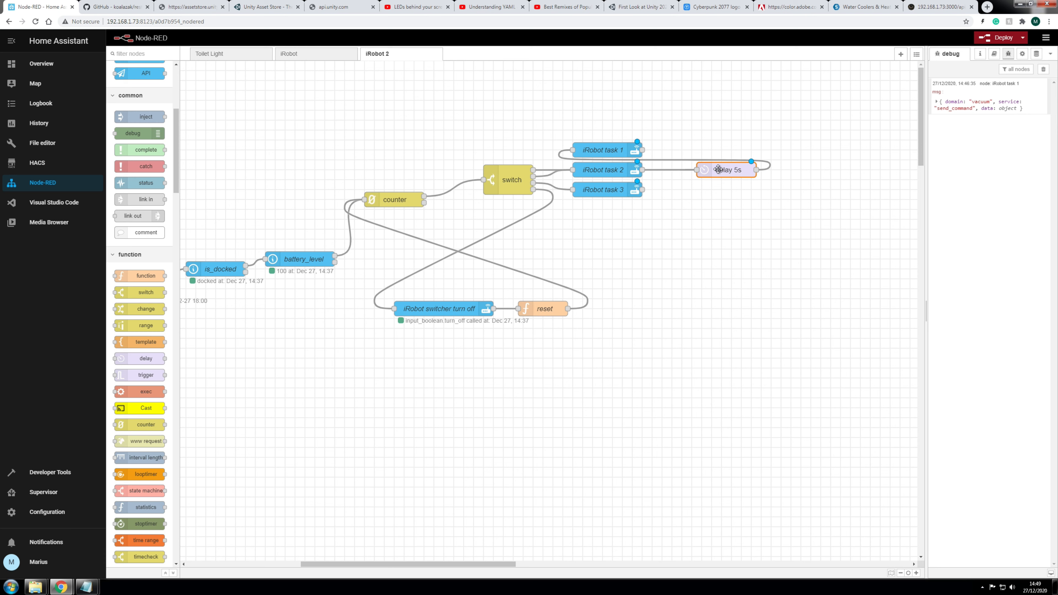
key(Delete)
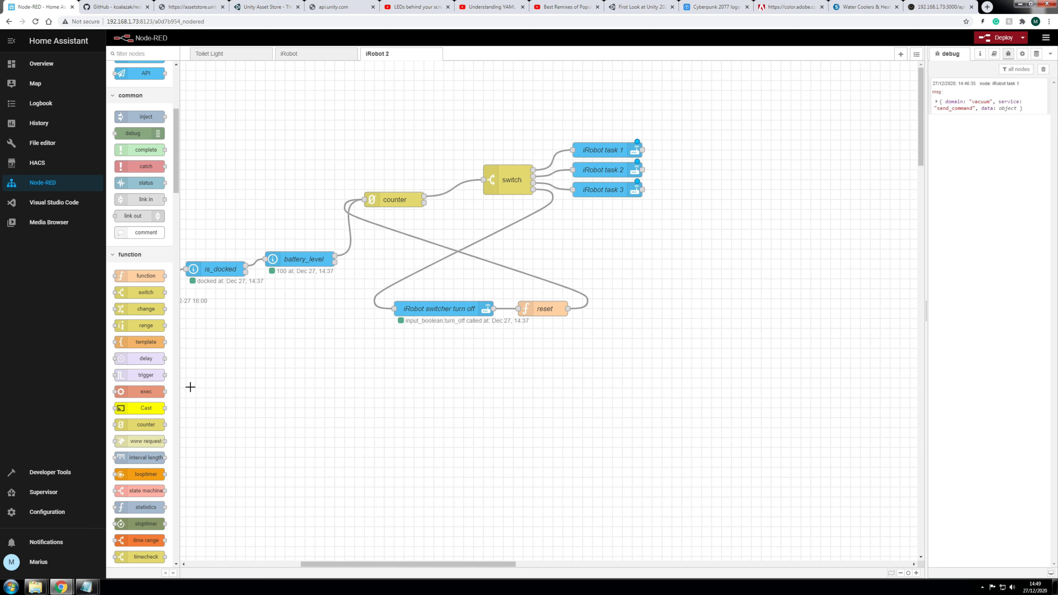
drag(141, 358, 720, 177)
click(742, 229)
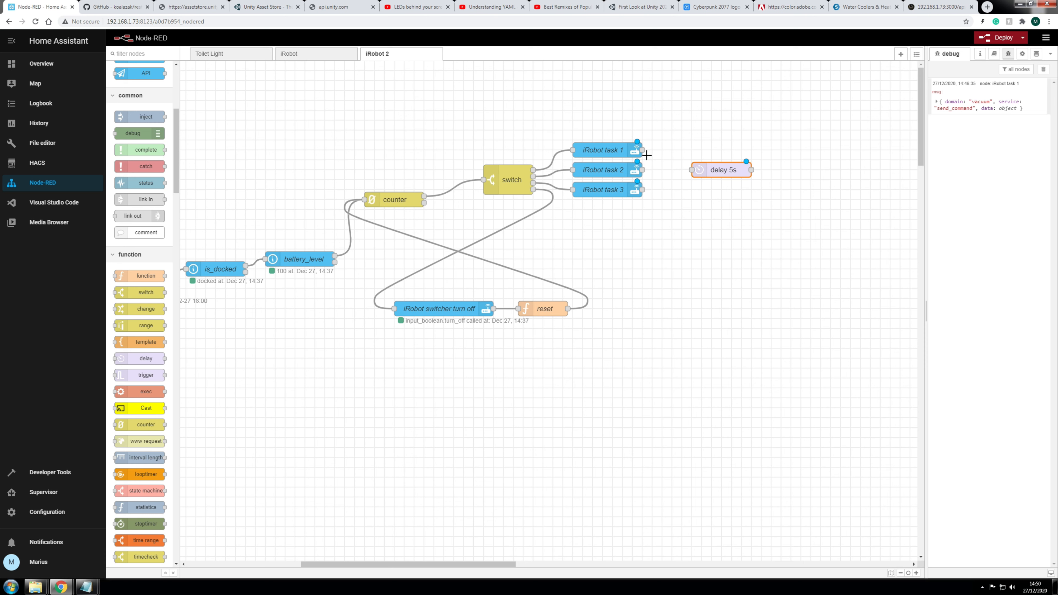
drag(642, 150, 692, 170)
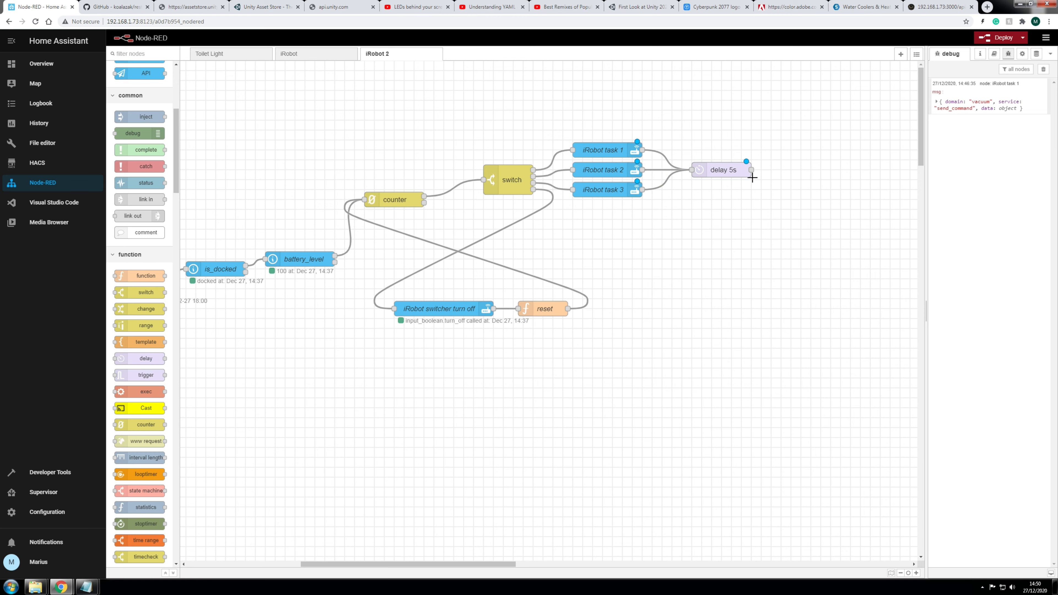
Step: Set the delay node to wait 30 seconds, keeping the delay-each-message action
double_click(716, 170)
drag(779, 155, 798, 160)
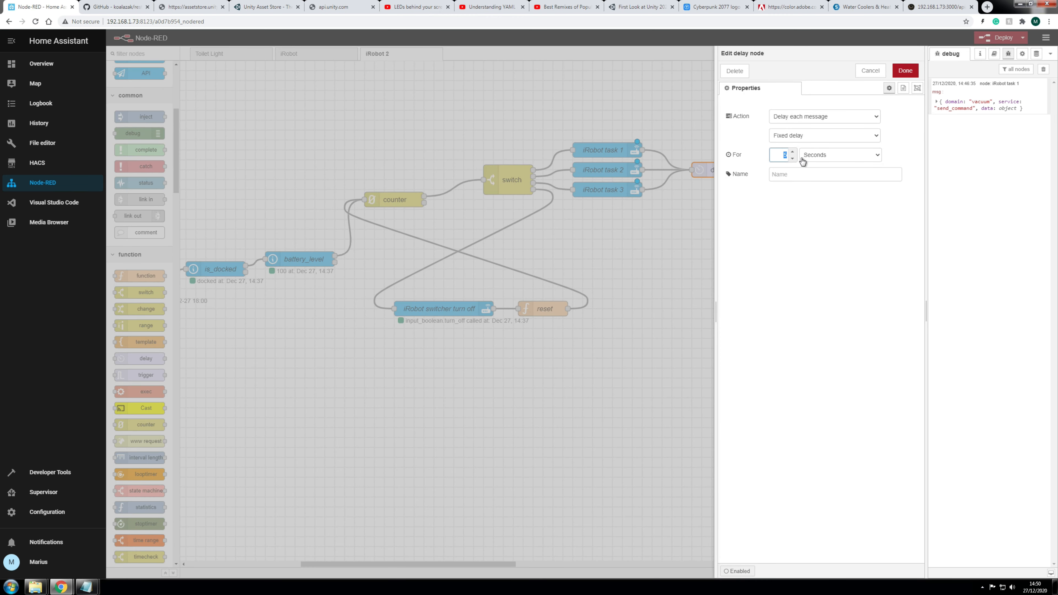
text(30)
click(838, 120)
click(838, 121)
click(906, 71)
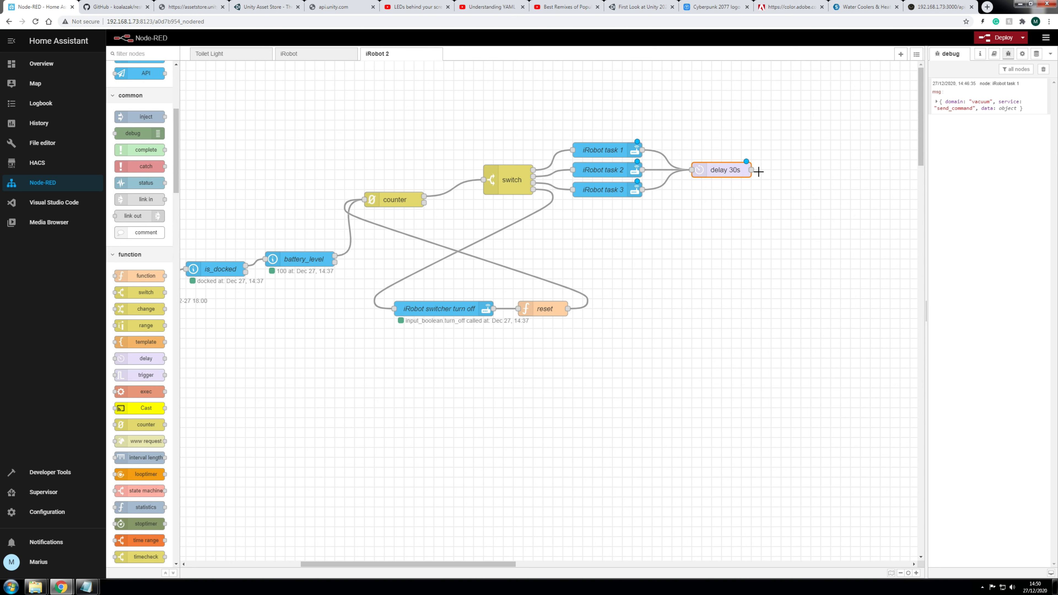
scroll(139, 187, up, 6)
Step: Place a call service node to the right of delay 30s
drag(133, 189, 823, 189)
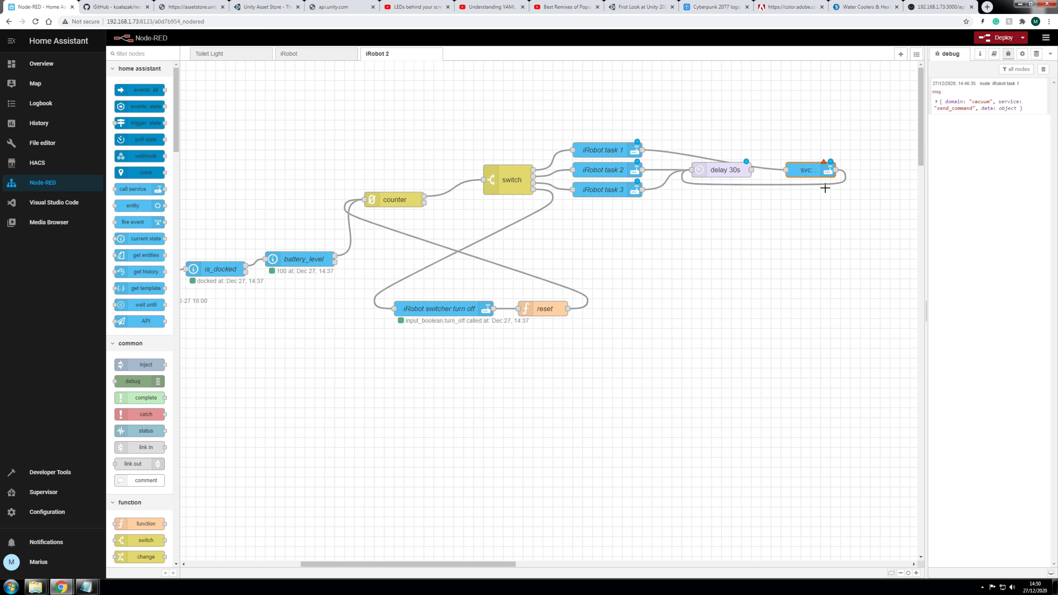
key(Delete)
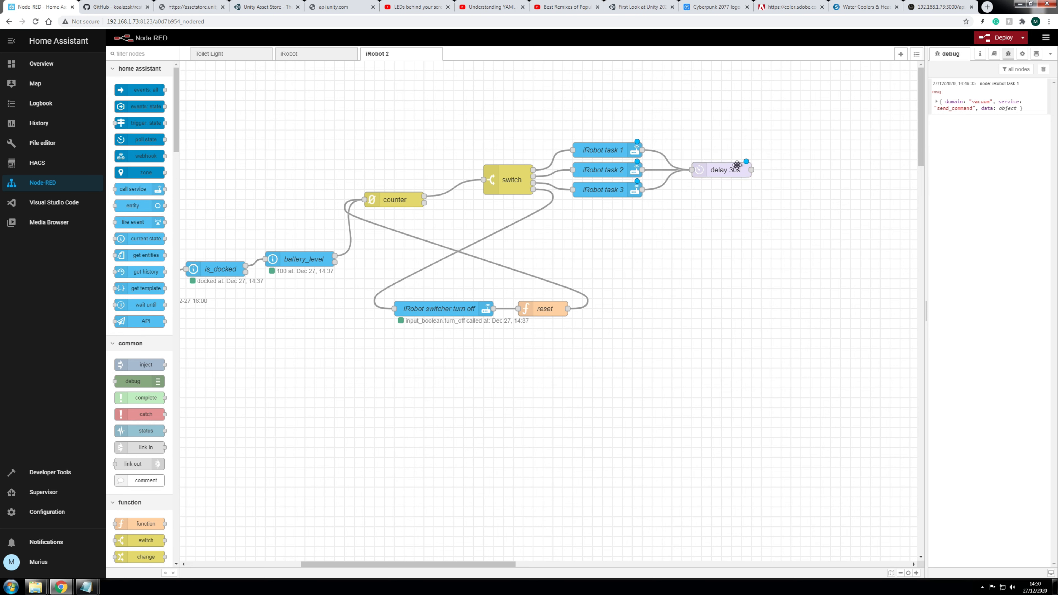
drag(134, 189, 443, 201)
drag(835, 198, 821, 180)
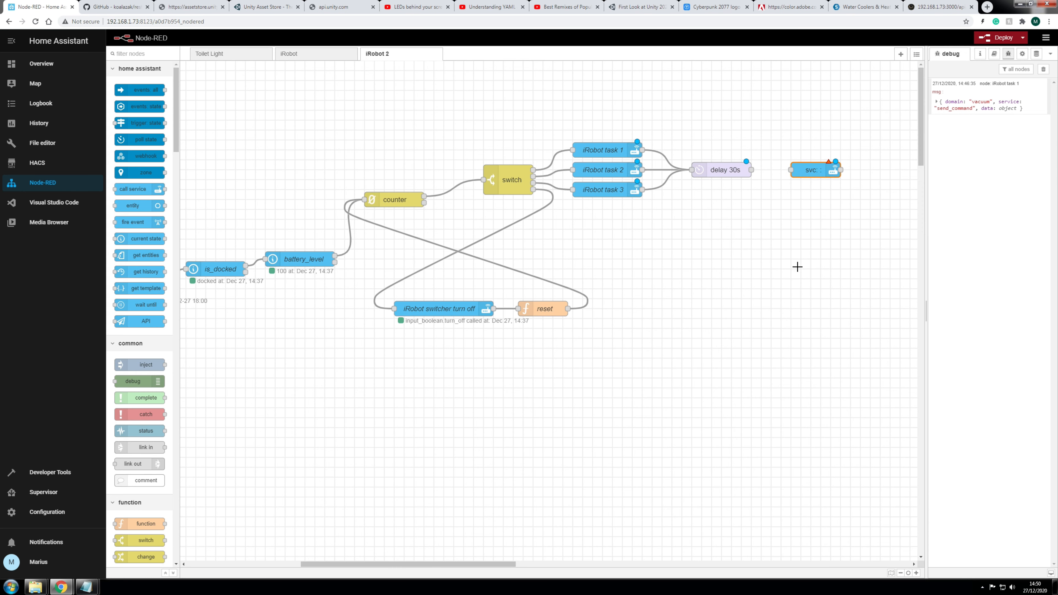
Step: Configure it for vacuum.set_fan_speed on vacuum.roomba and open the Data JSON editor
double_click(812, 168)
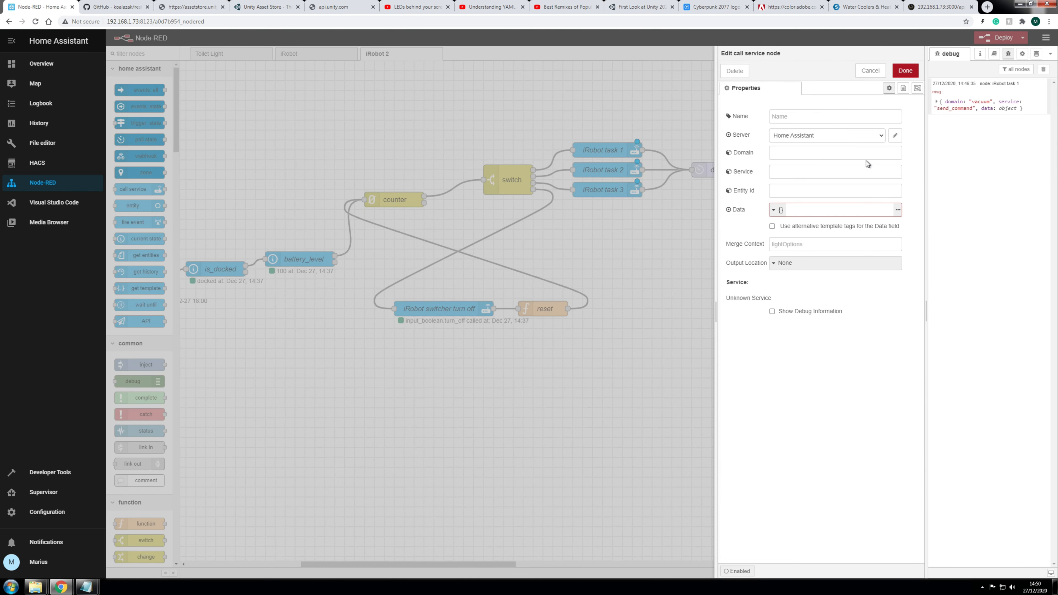
click(790, 151)
text(va)
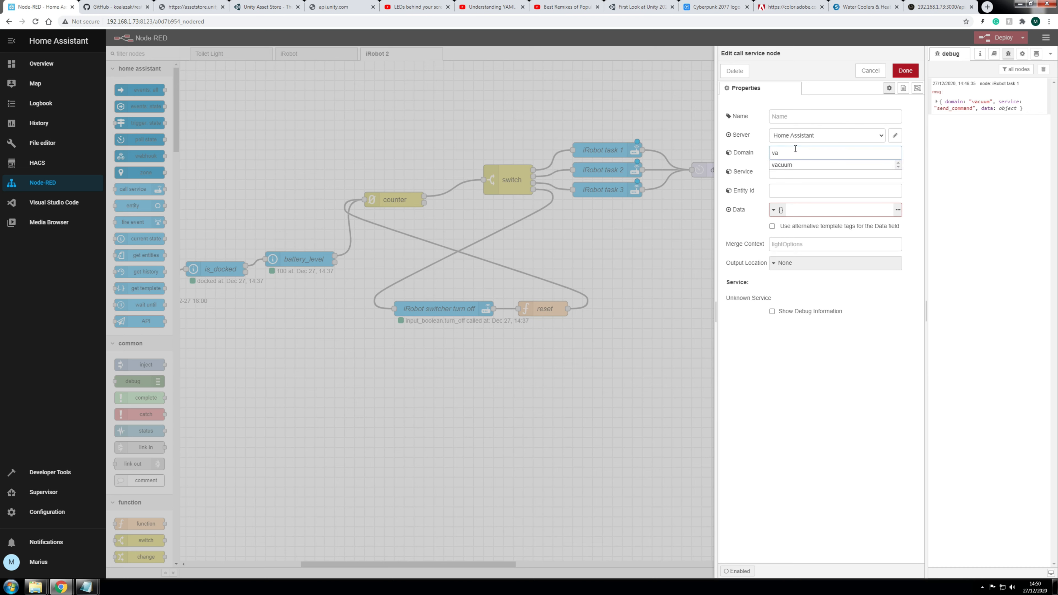
click(812, 165)
click(785, 172)
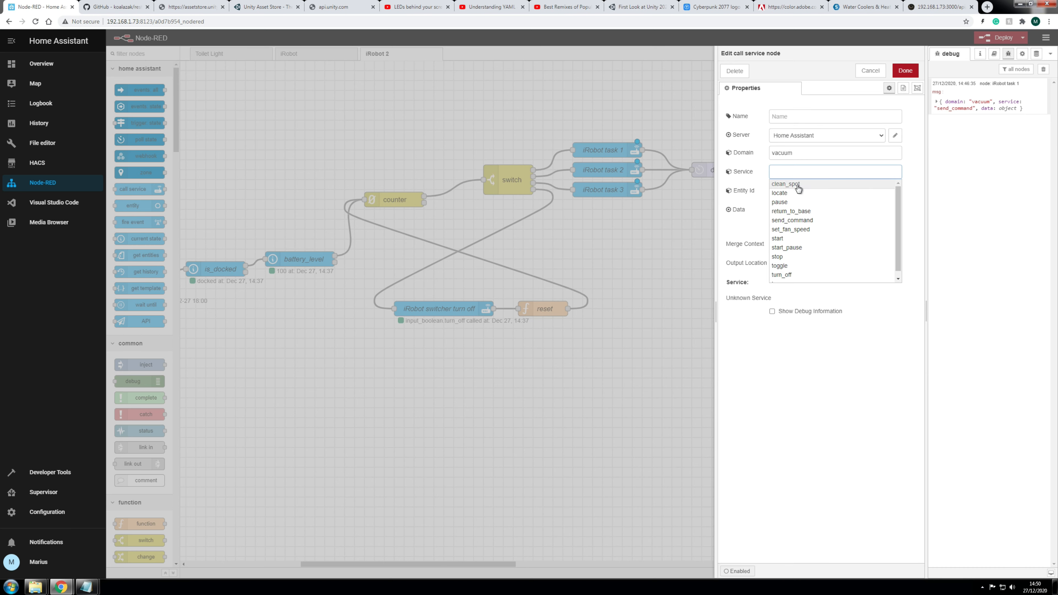
click(800, 234)
click(795, 192)
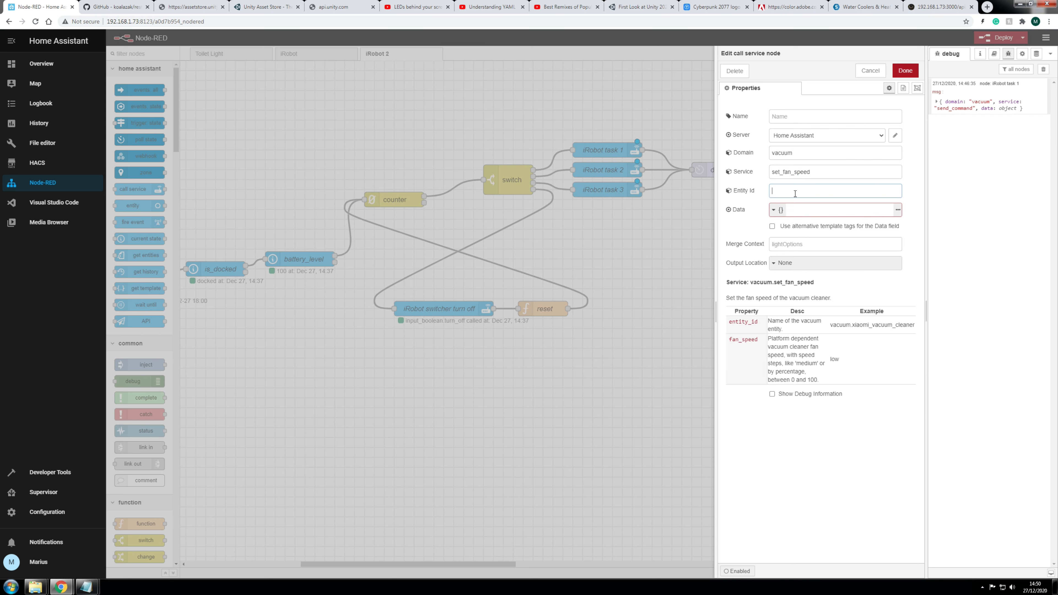
text(va)
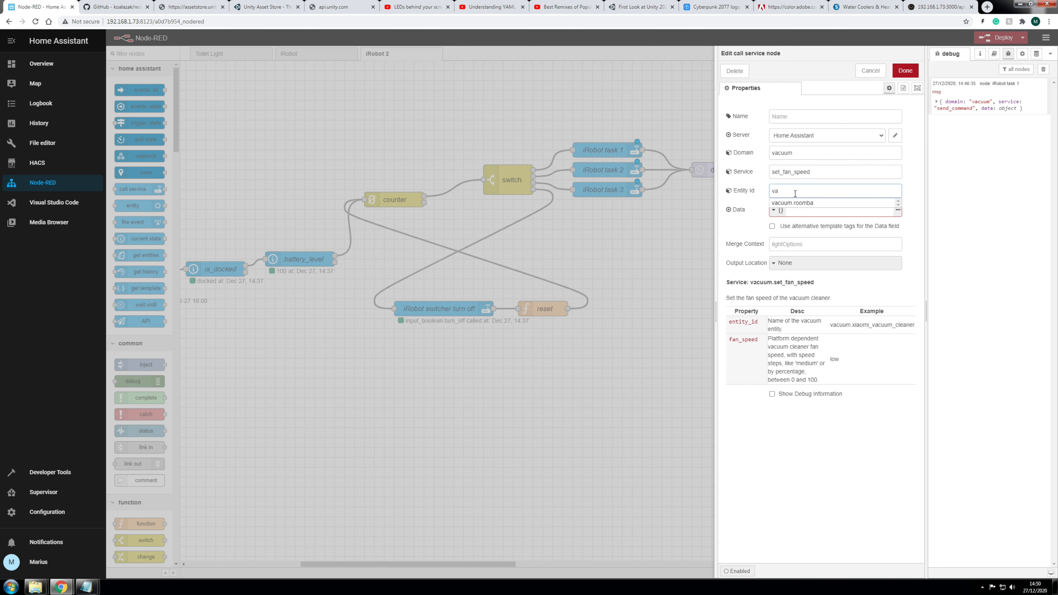
click(797, 202)
click(821, 210)
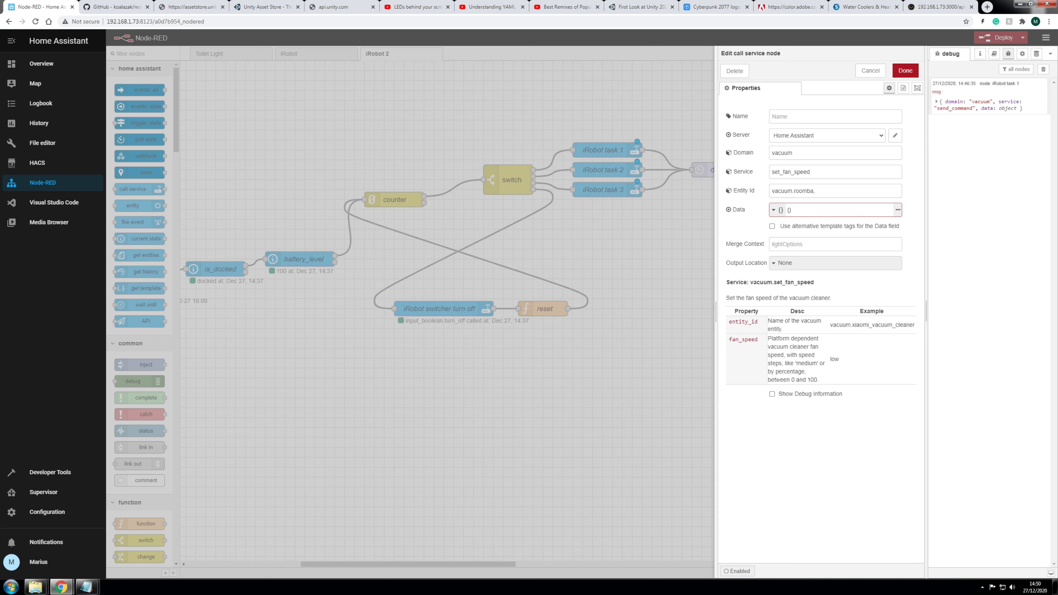
click(941, 6)
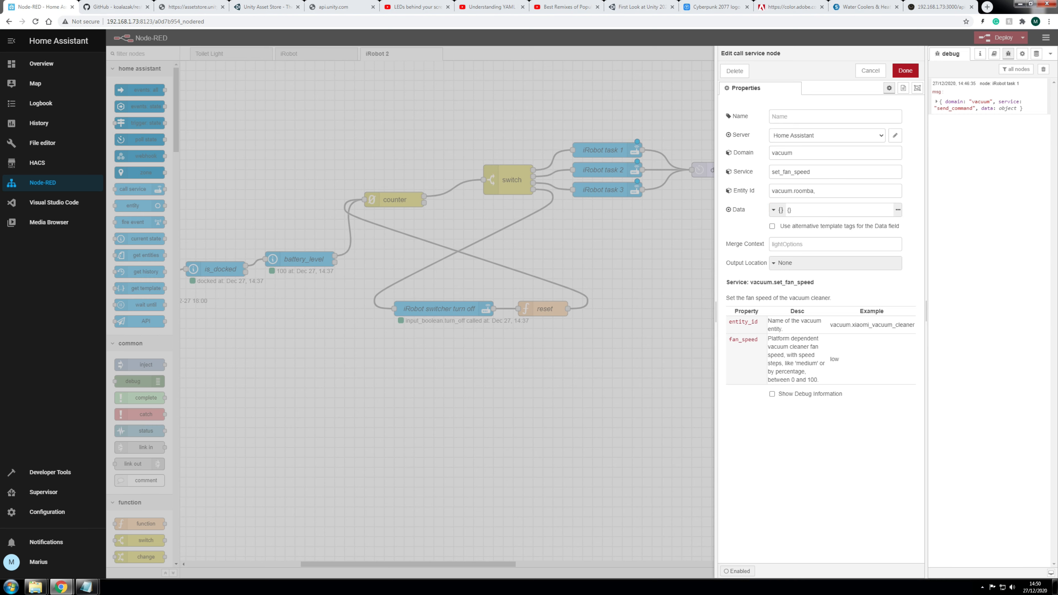
click(897, 211)
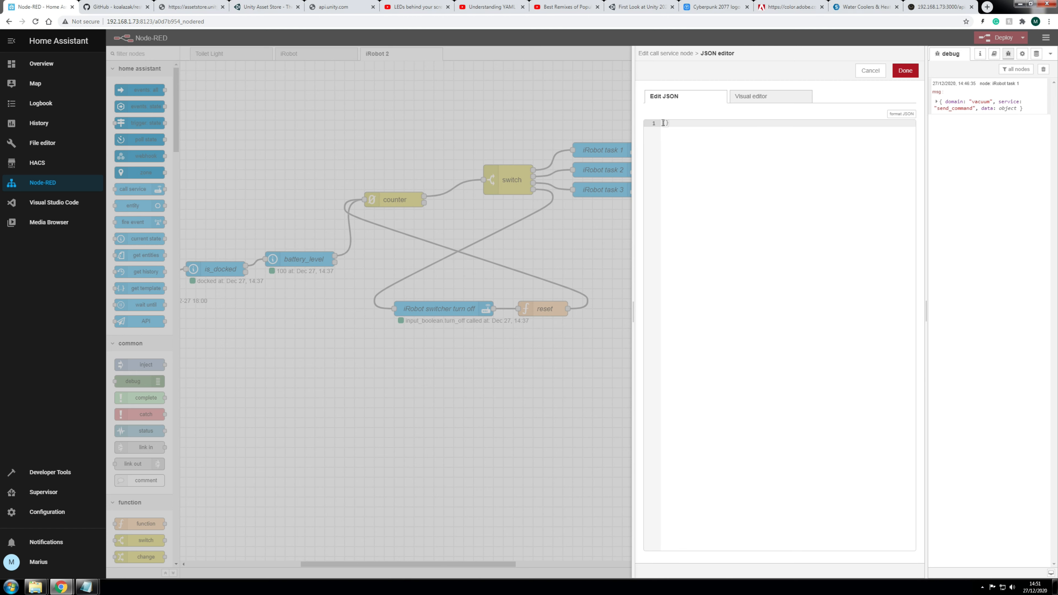
Step: Enter {"fan_speed":"Performance"} as the node's JSON data
key(Return)
key(Return)
key(Return)
key(Up)
key(Up)
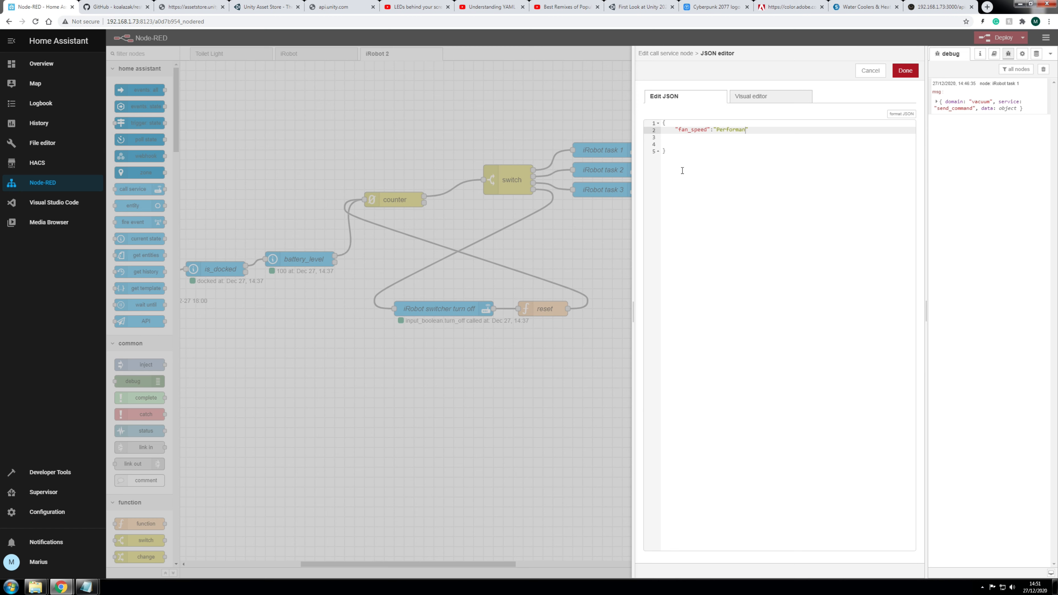
key(Down)
key(Down)
key(BackSpace)
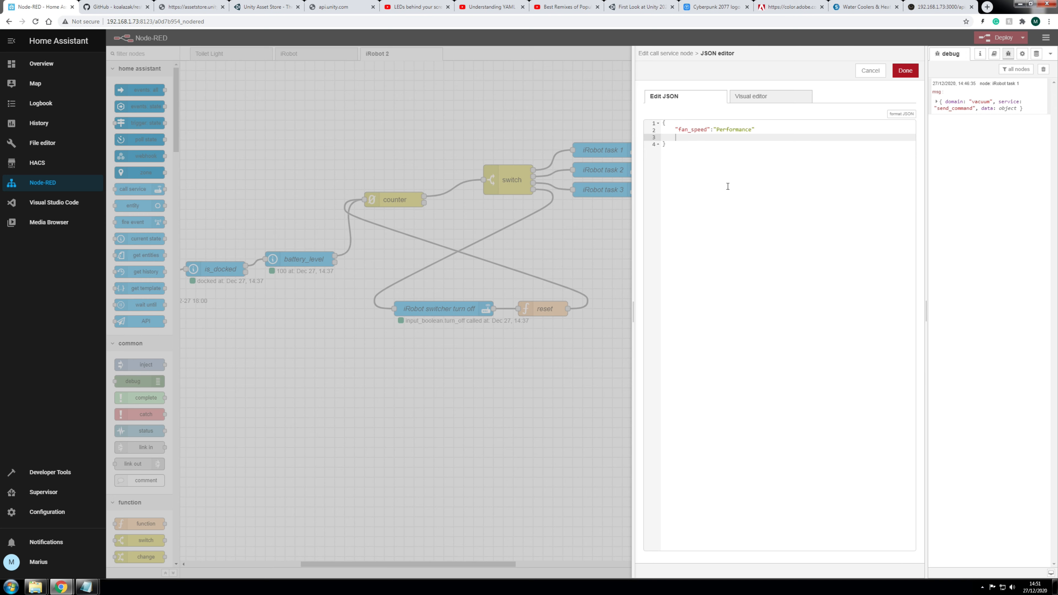
key(BackSpace)
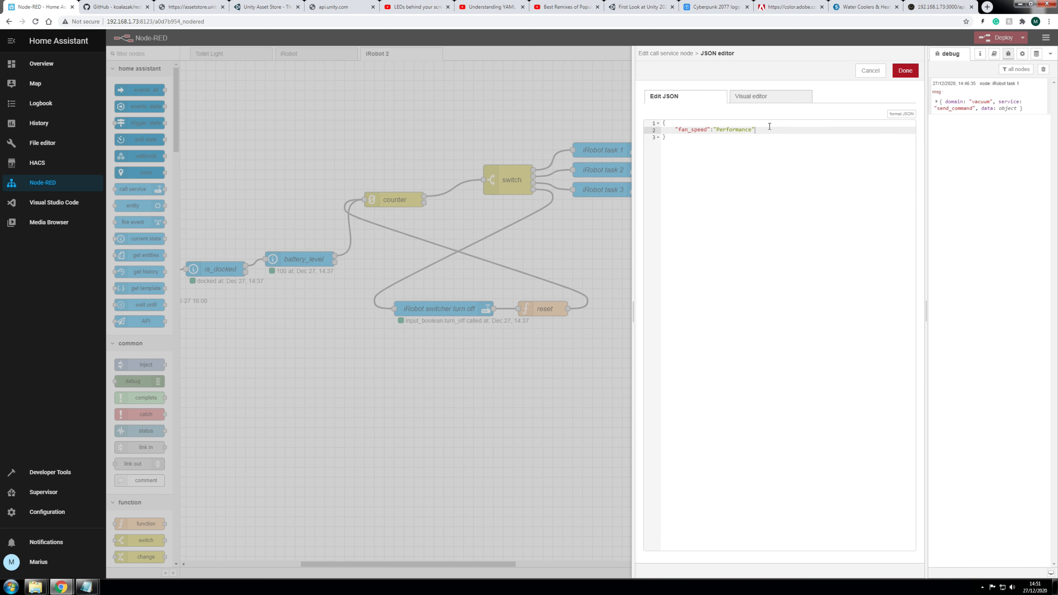
Step: Save the fan-speed node, wire delay 30s into it, and deploy the flow
click(905, 71)
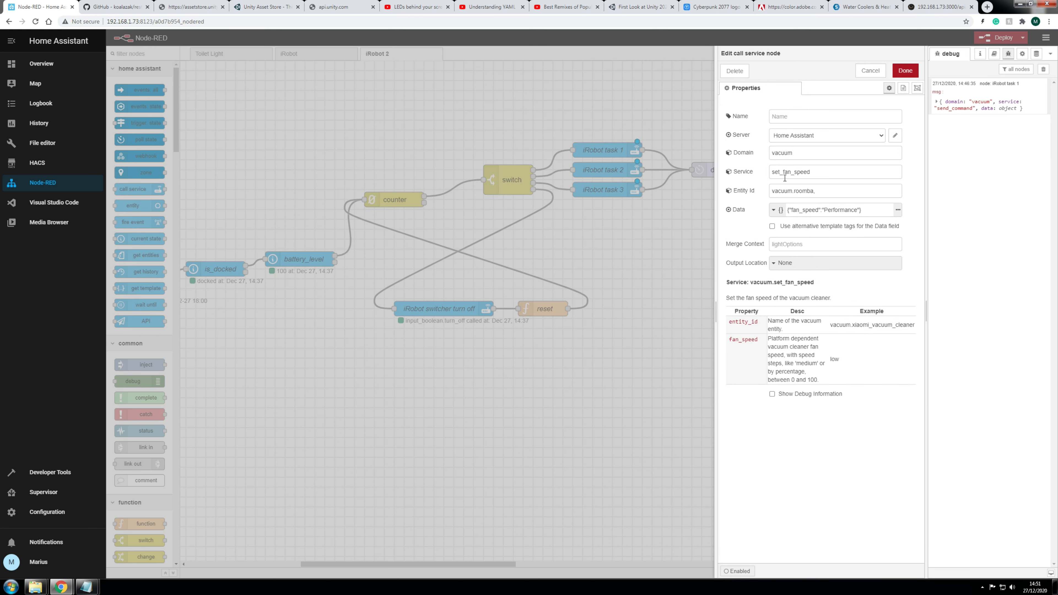
click(899, 68)
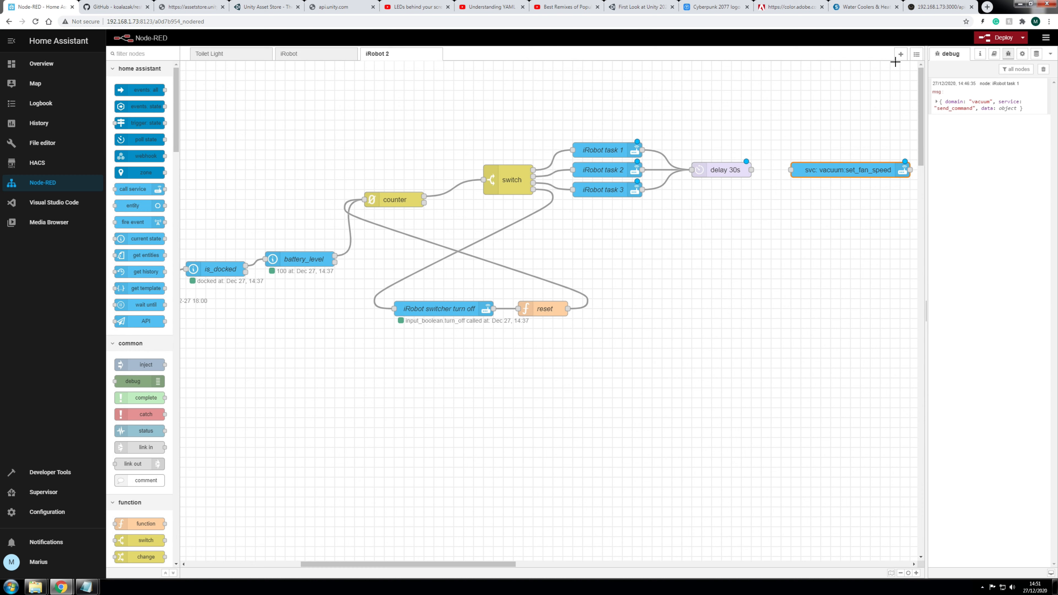
drag(751, 169, 790, 169)
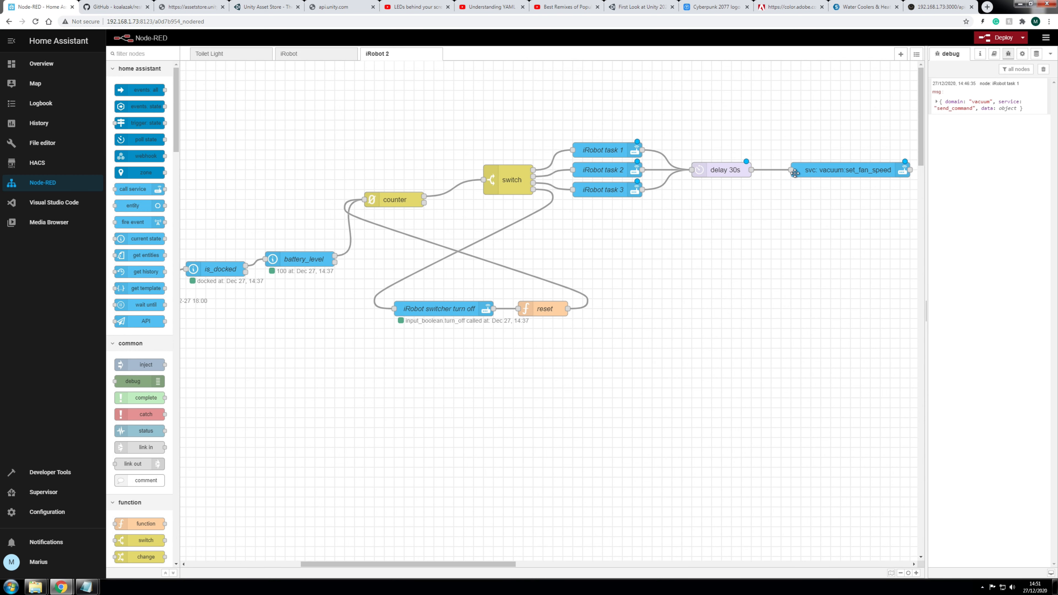
click(985, 40)
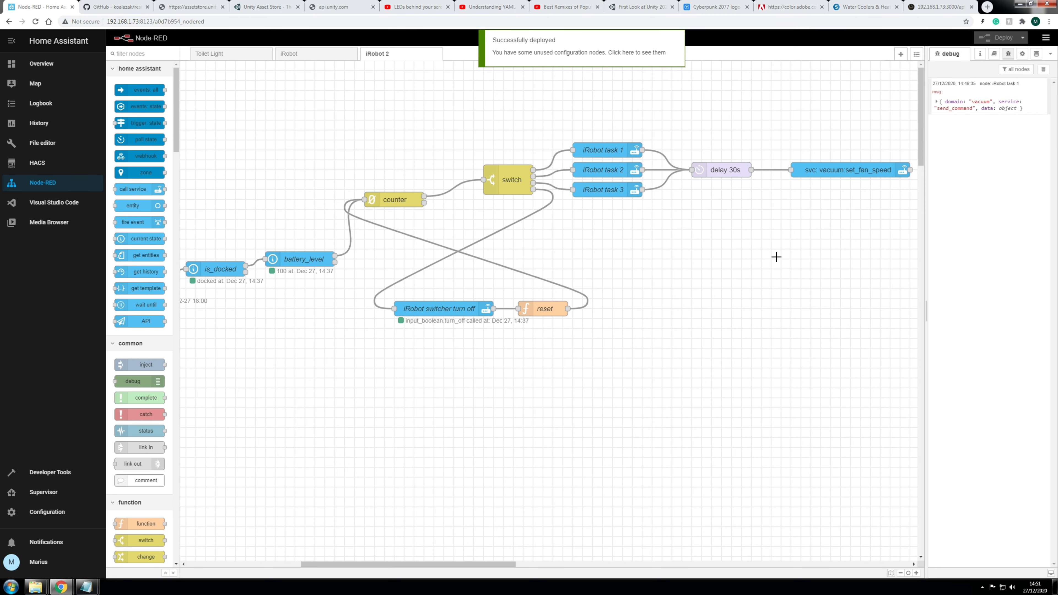
Step: Zoom out twice and scroll left toward the iRobot task switcher node
click(900, 573)
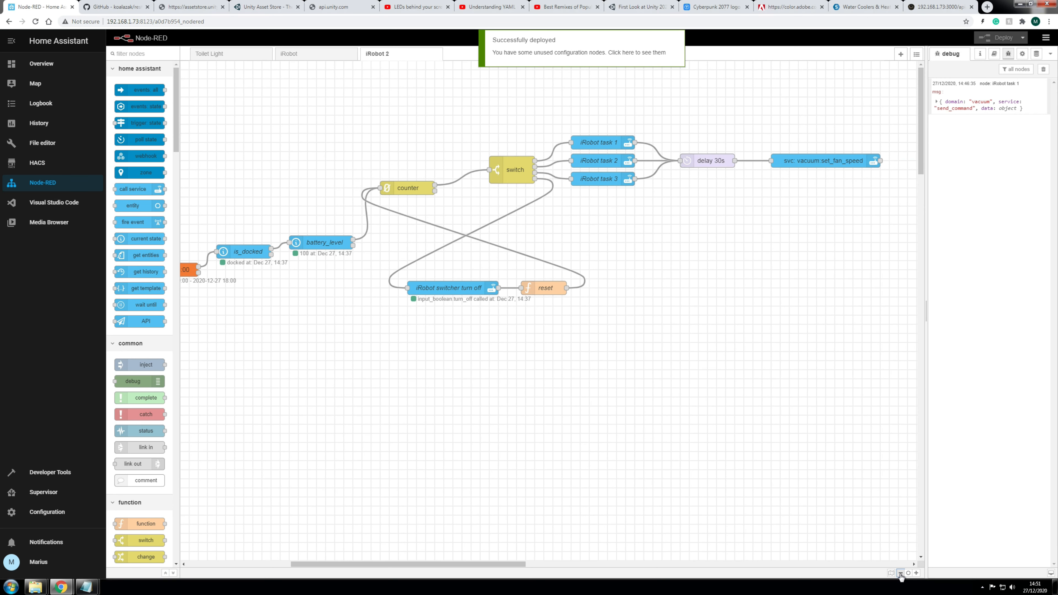
click(900, 574)
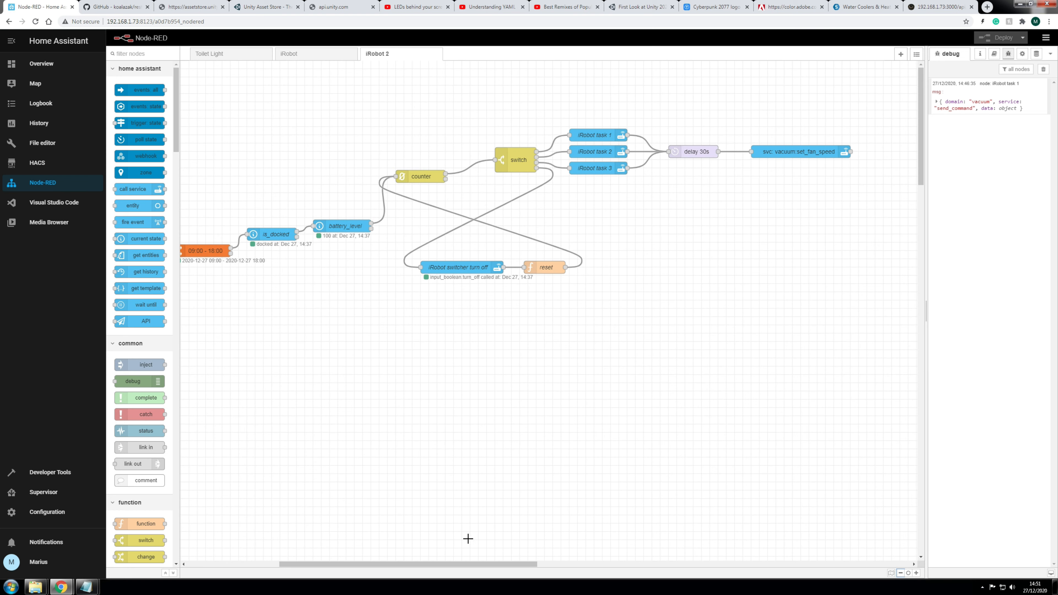
drag(482, 564, 434, 563)
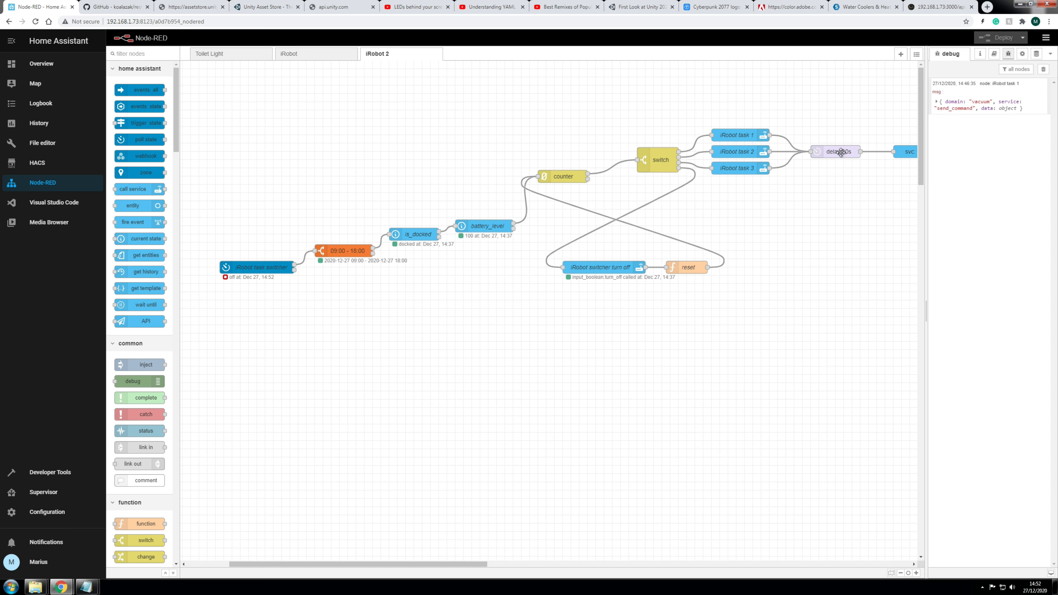
Step: Set the iRobot task switcher's update interval to 5 minutes
drag(479, 564, 520, 562)
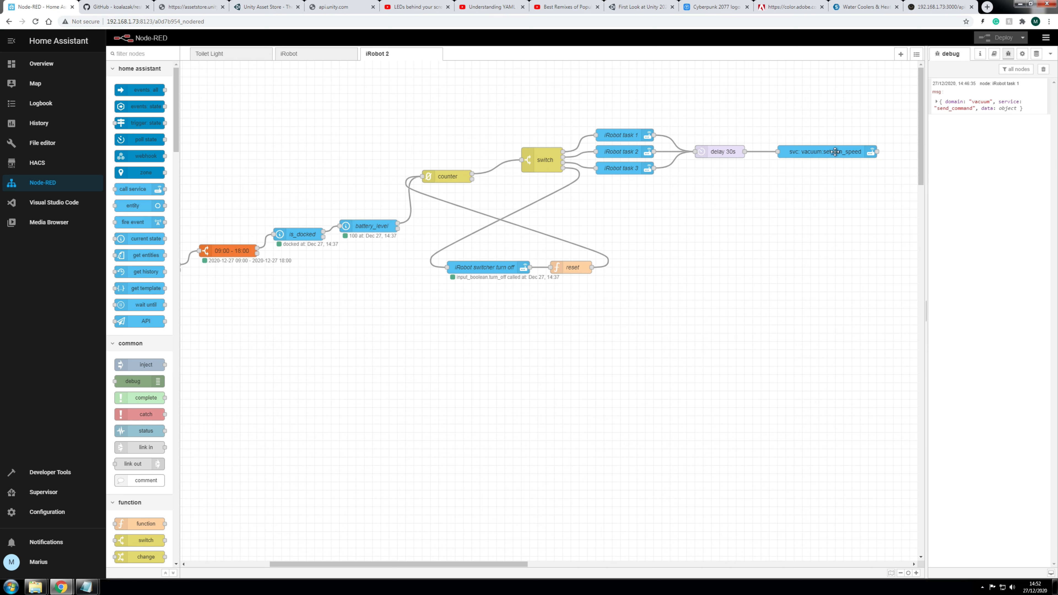
drag(516, 569, 433, 570)
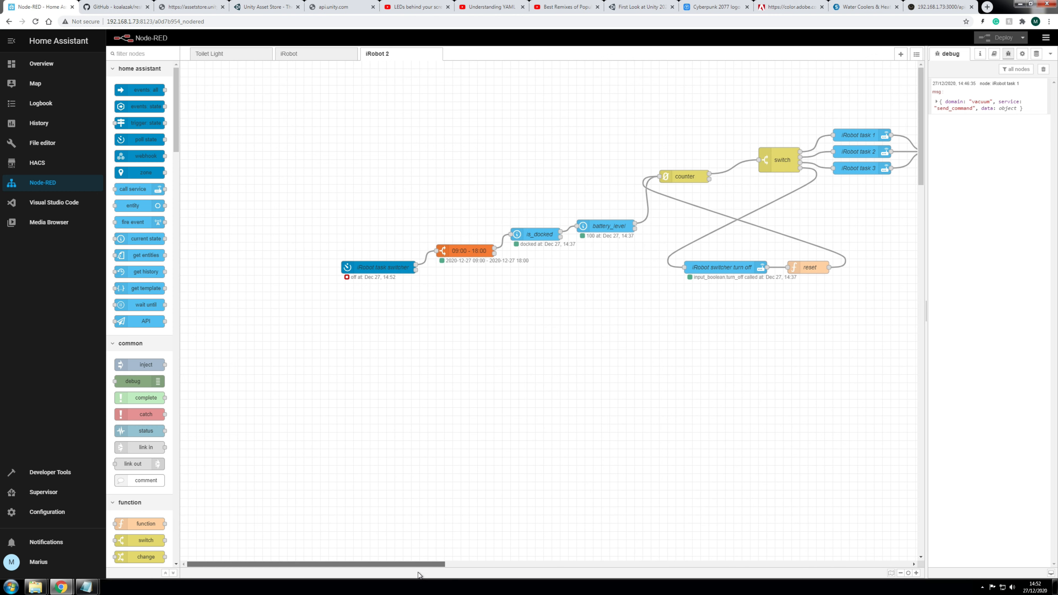
click(373, 265)
double_click(374, 265)
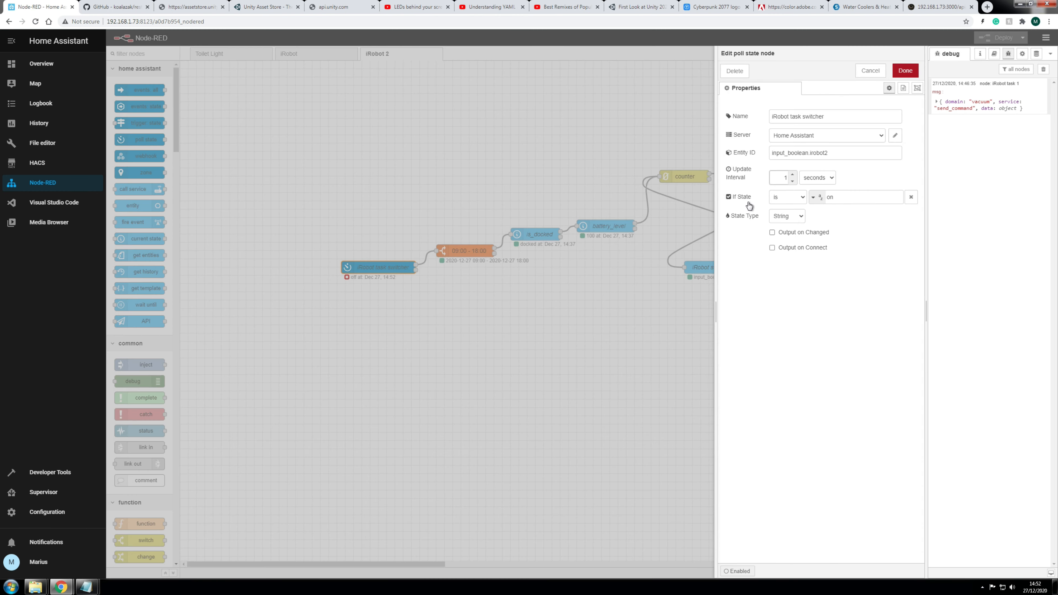
click(800, 181)
text(5)
click(829, 178)
click(829, 194)
click(905, 70)
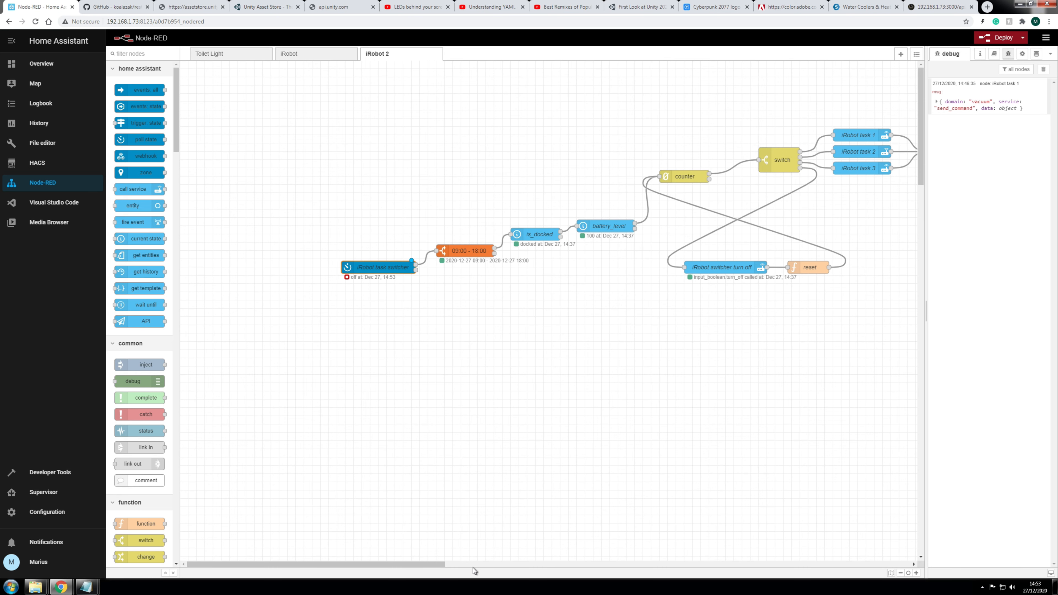
Step: Move the reset node a little lower on the canvas
drag(440, 564, 533, 567)
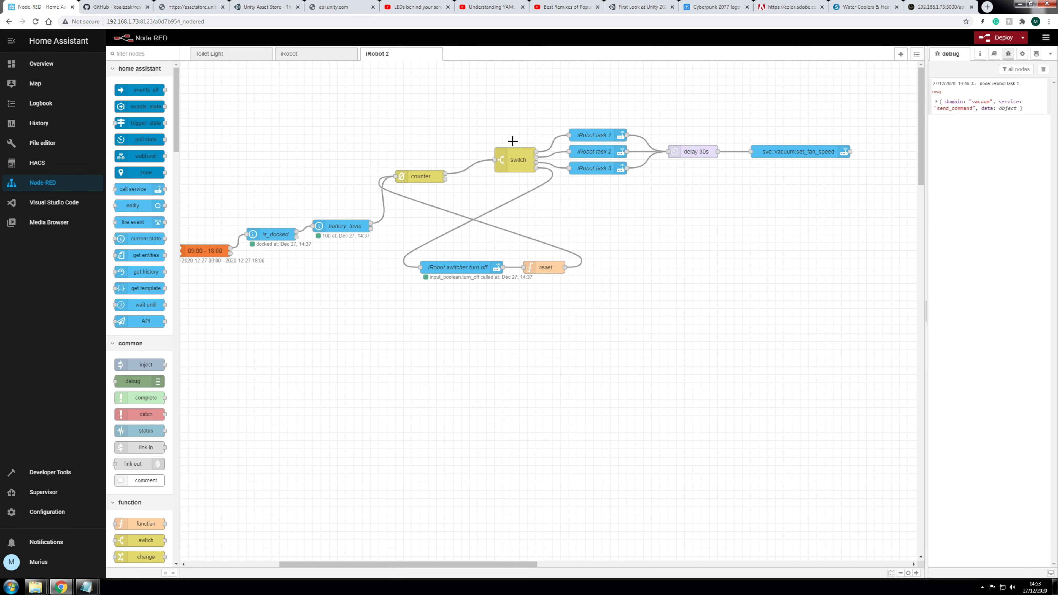
drag(525, 565, 453, 562)
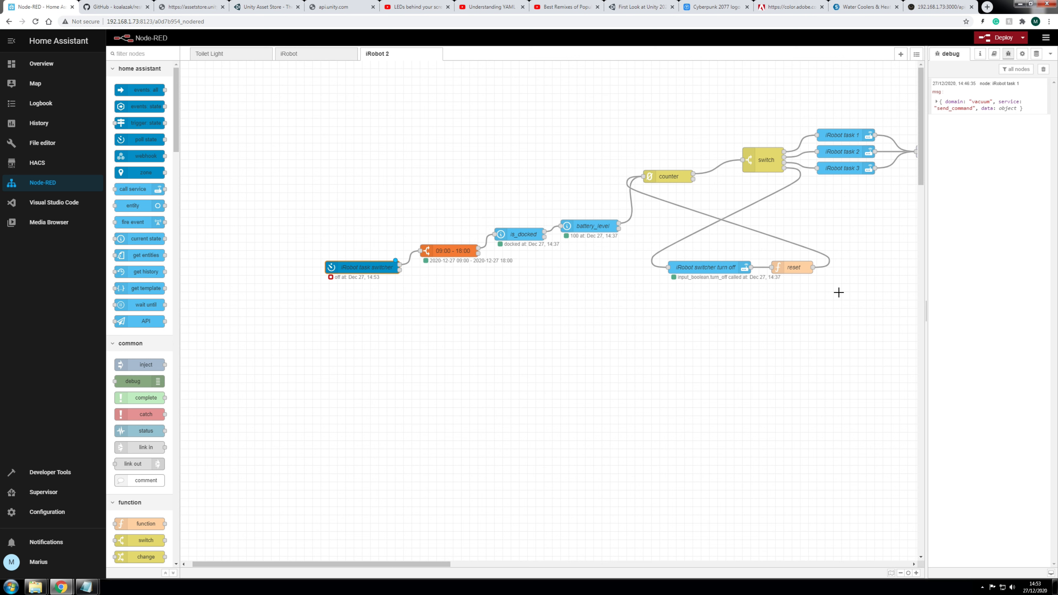
drag(790, 269, 795, 286)
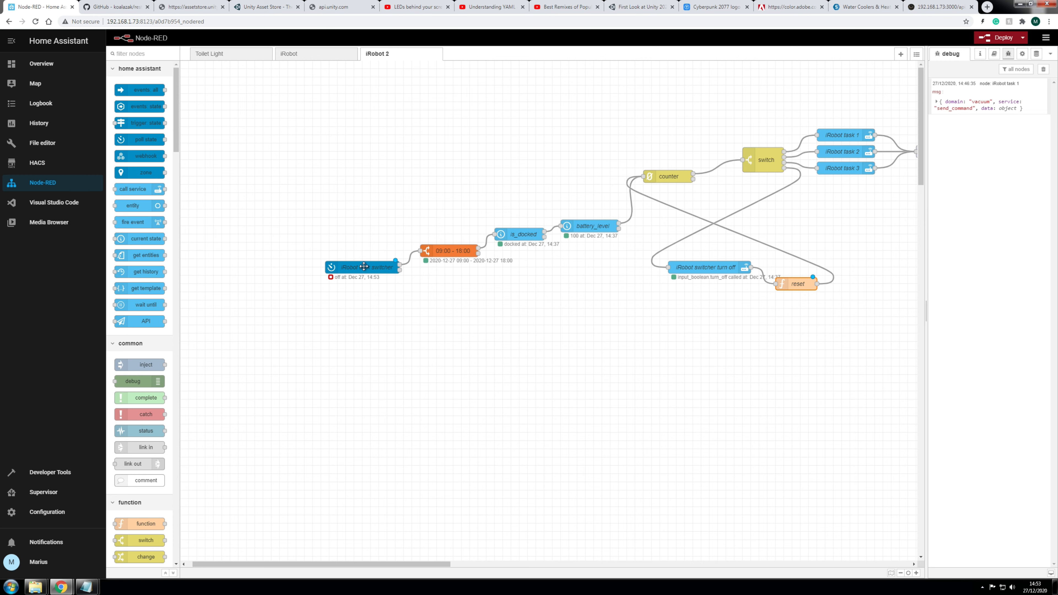
Step: Toggle Output on Changed in the iRobot task switcher settings and save
double_click(376, 271)
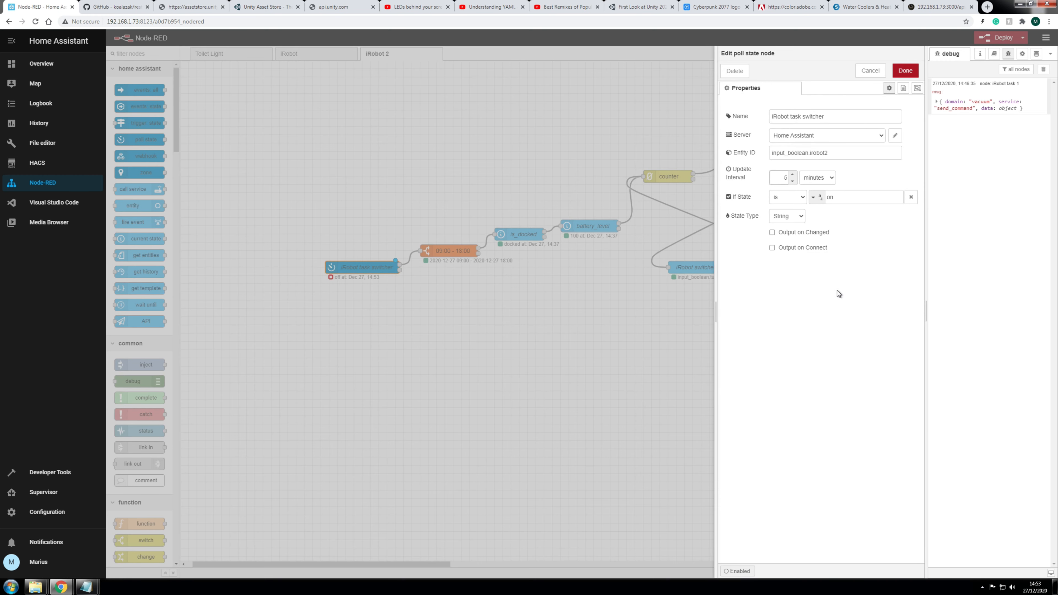
click(773, 233)
click(901, 72)
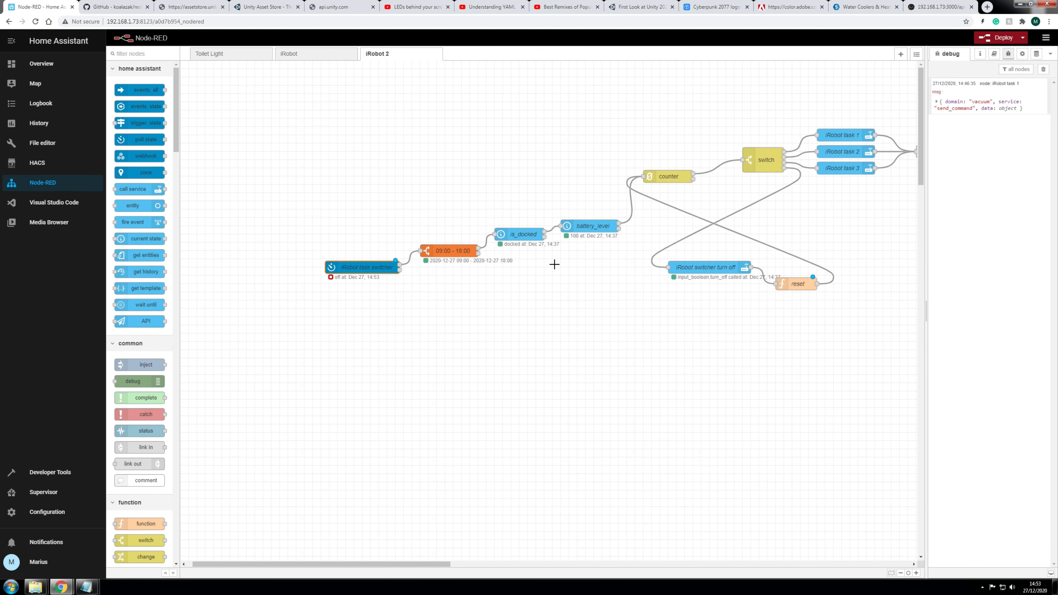
double_click(356, 266)
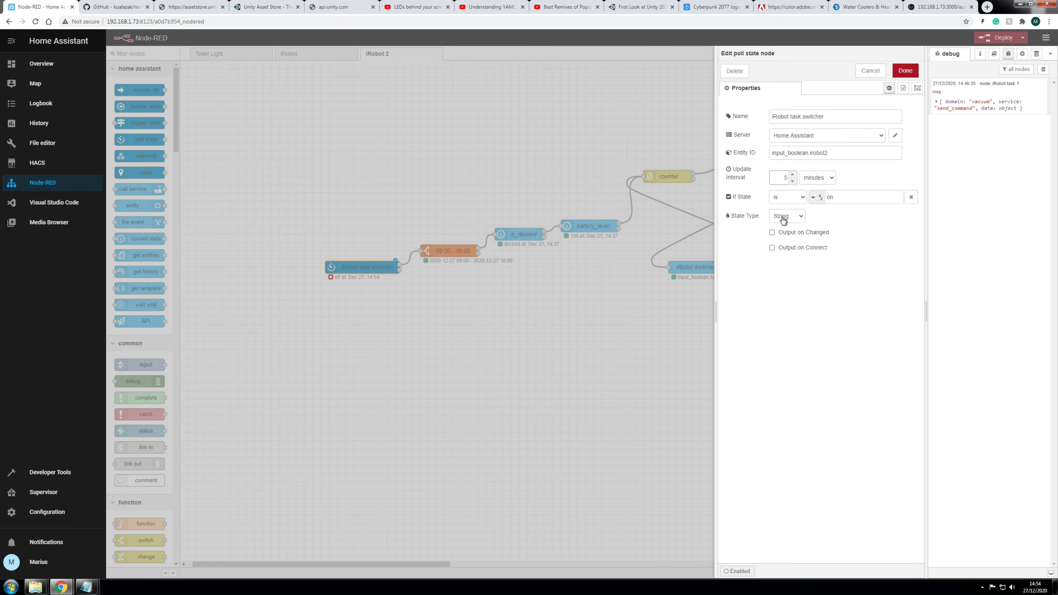
click(905, 71)
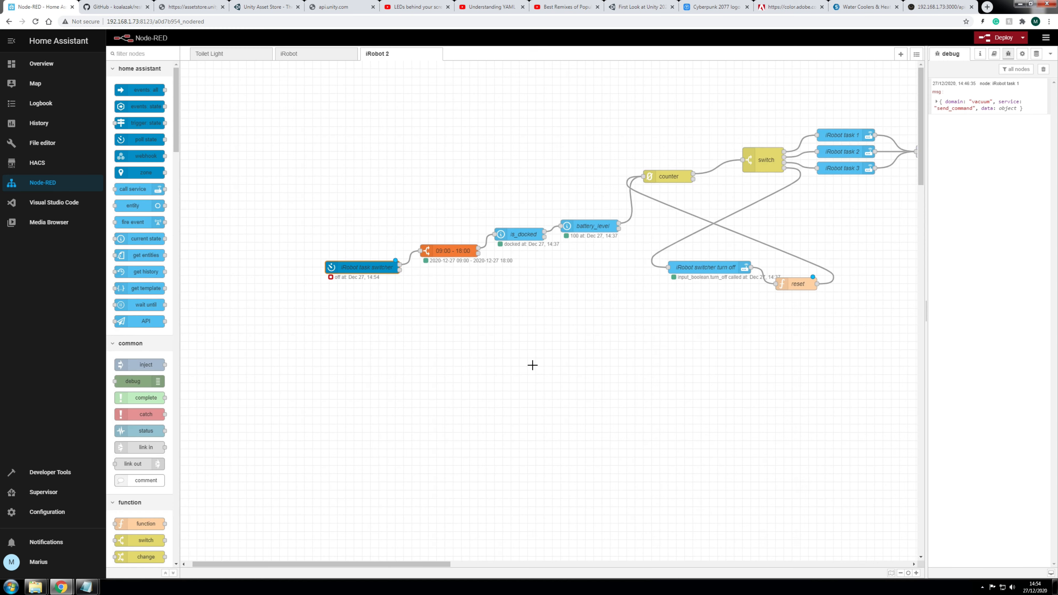
Step: Move reset further down-right, wire the task switcher output to it, and deploy
drag(797, 284, 782, 304)
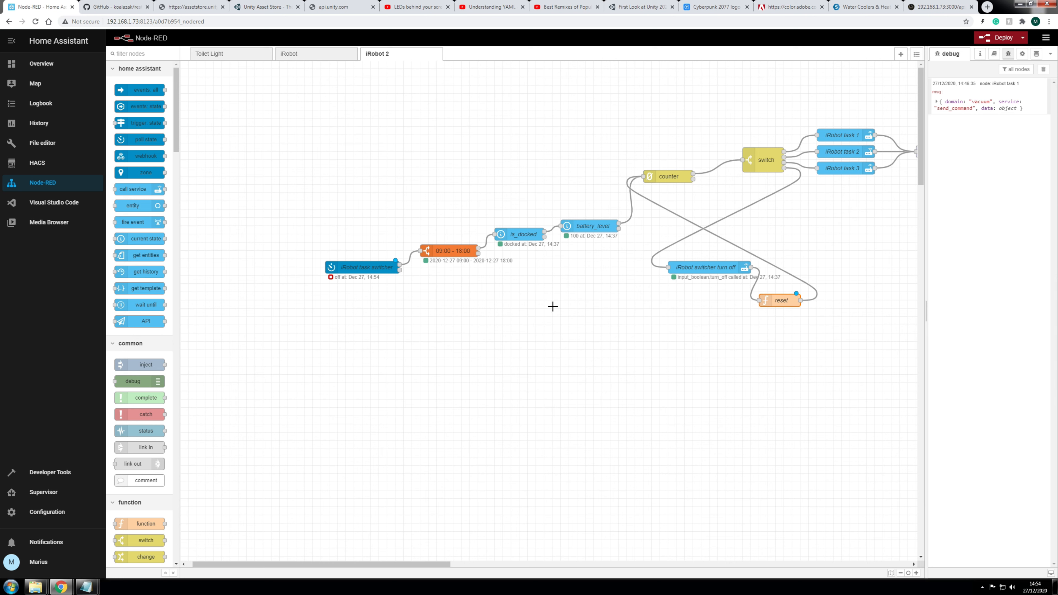
drag(399, 270, 760, 300)
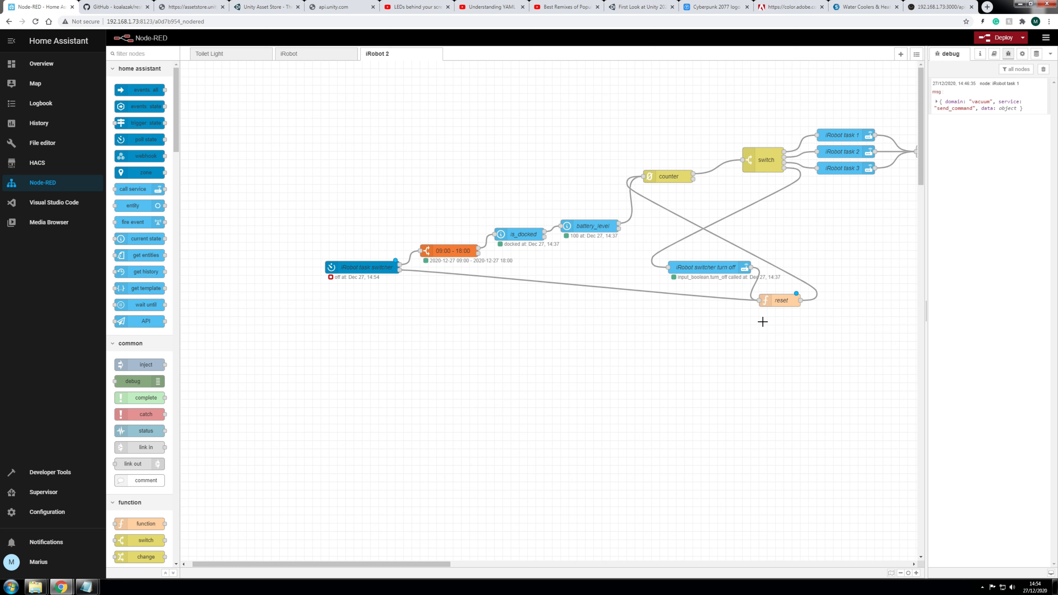
click(996, 38)
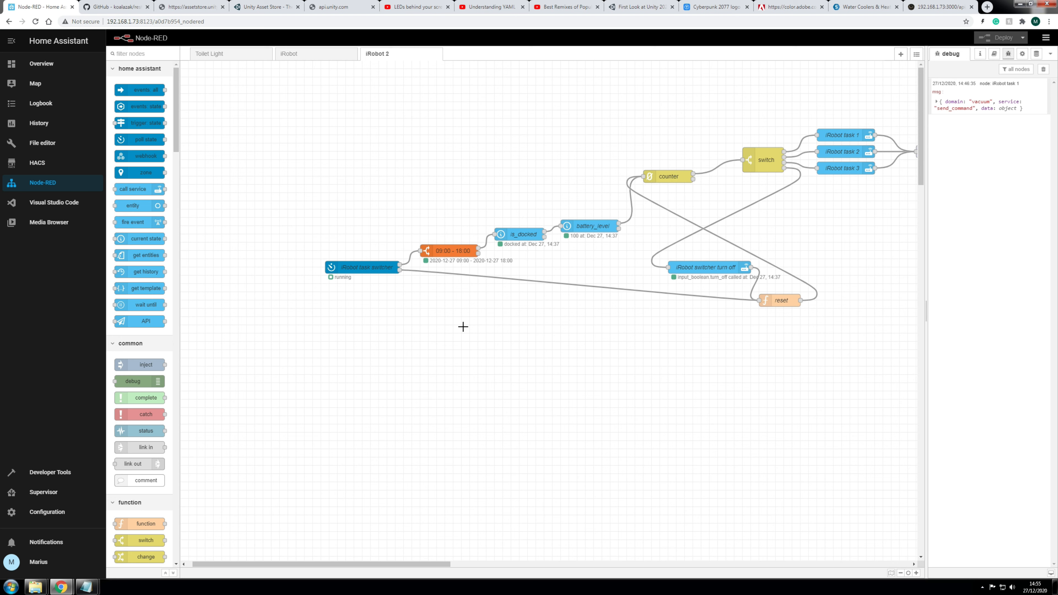
Step: Delete the wire between the iRobot task switcher and reset
click(544, 282)
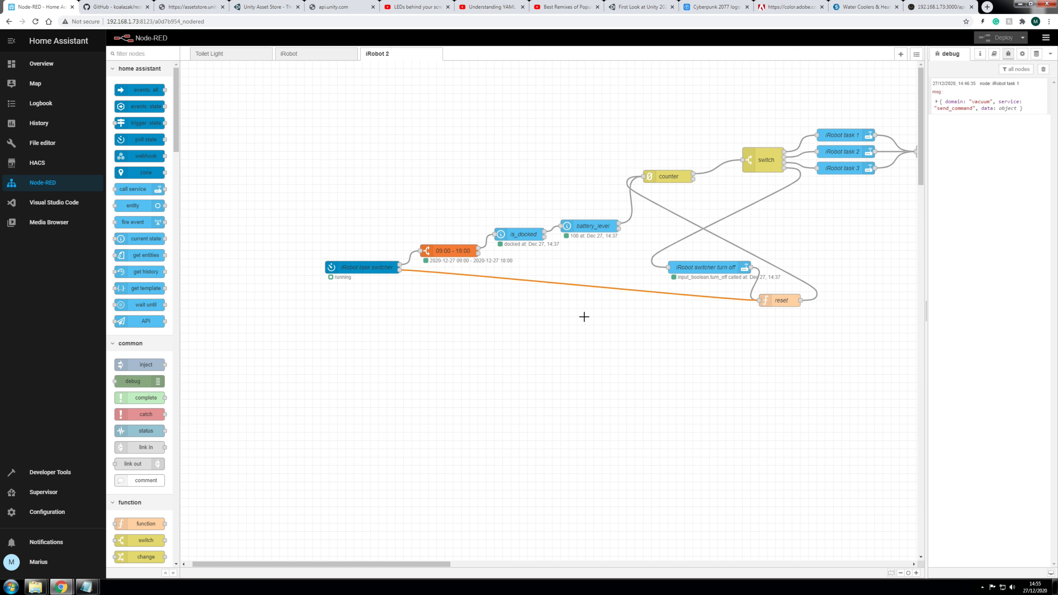
key(Delete)
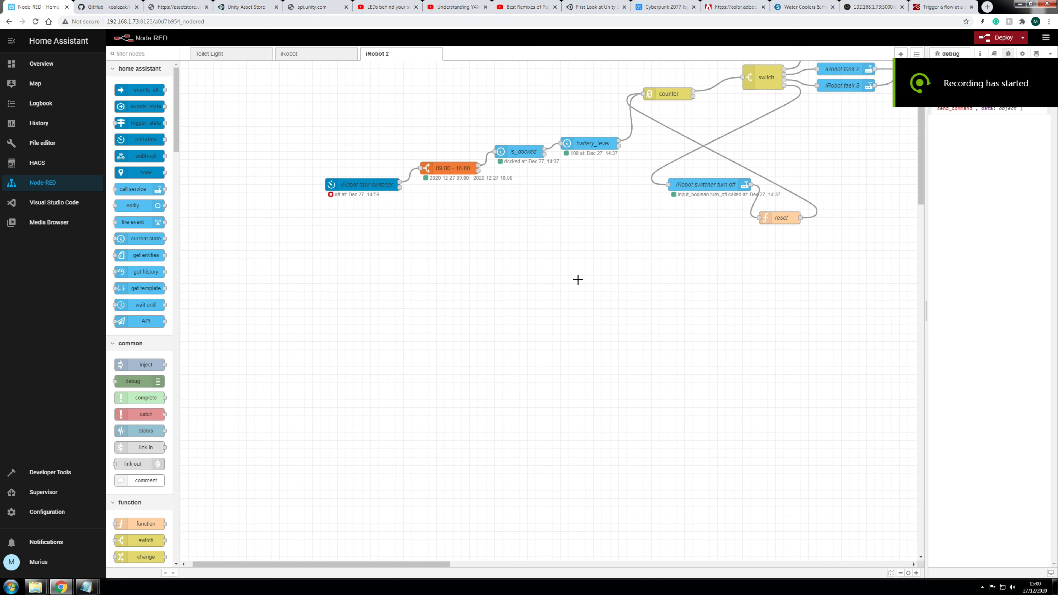
scroll(571, 300, up, 3)
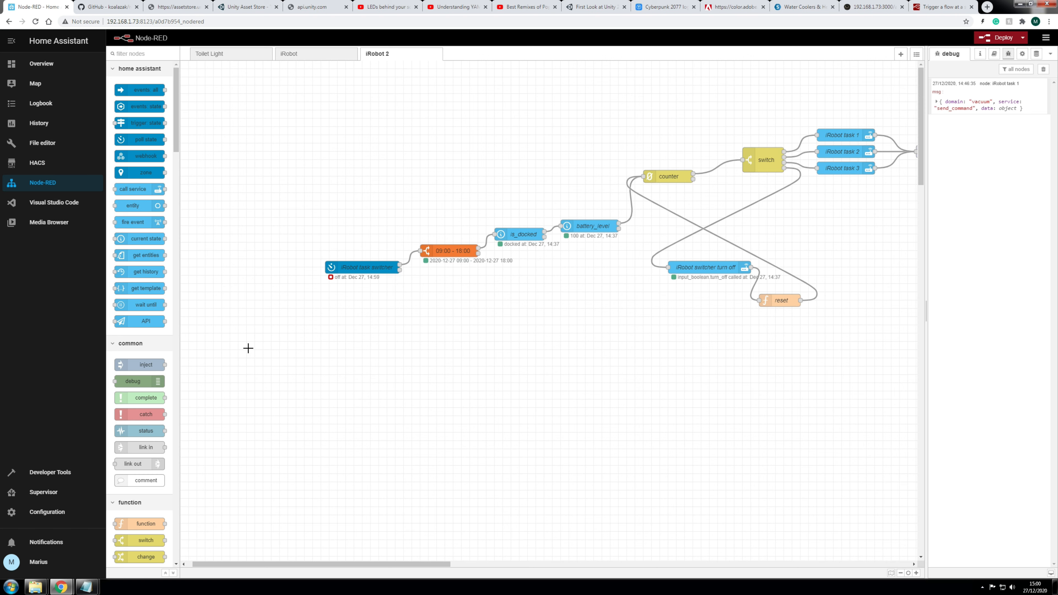
Step: Add an inject node to the flow and name it 12pm
drag(140, 369, 516, 326)
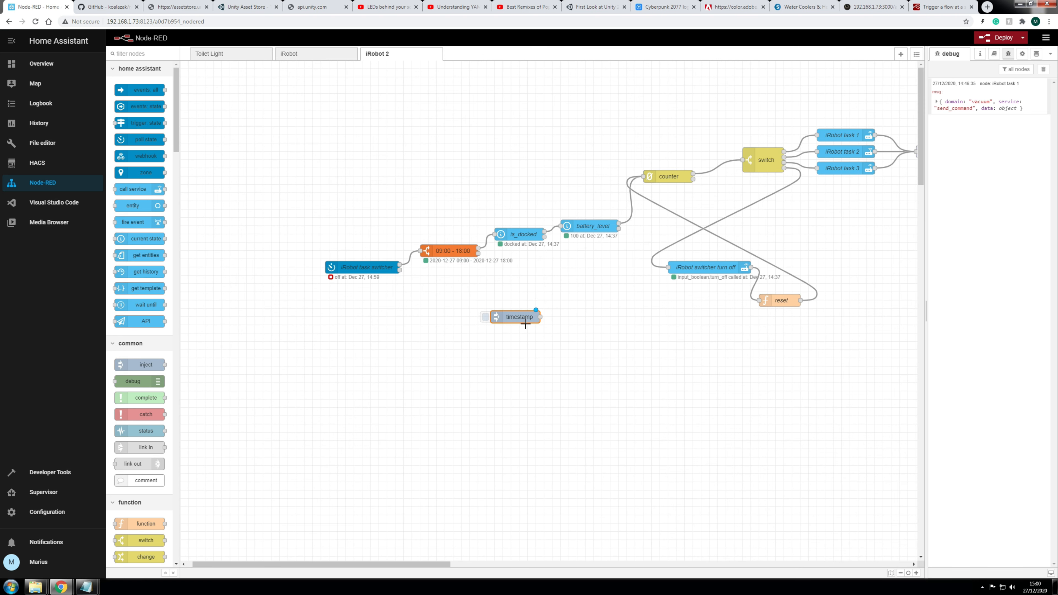
double_click(520, 319)
click(763, 116)
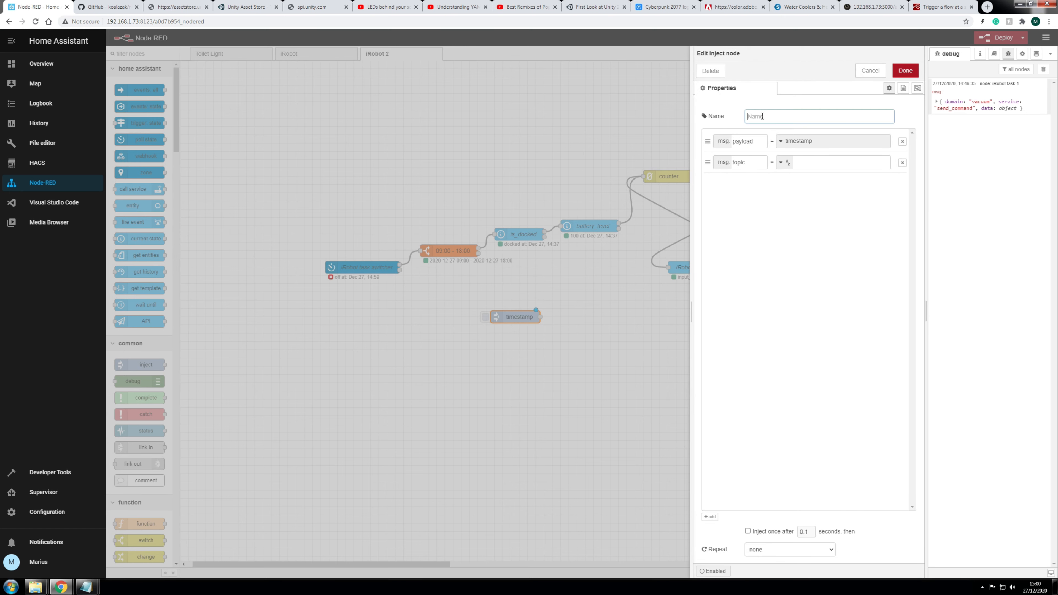
text(12pm)
click(768, 205)
Step: Make 12pm repeat daily at 23:59 and wire it into the reset node
click(764, 550)
click(762, 538)
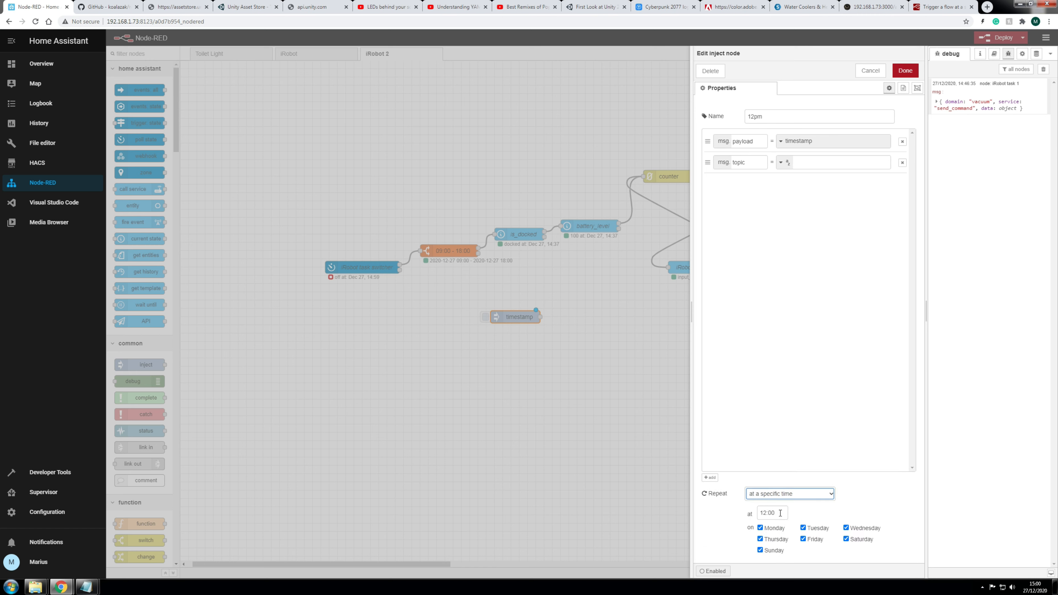
double_click(780, 513)
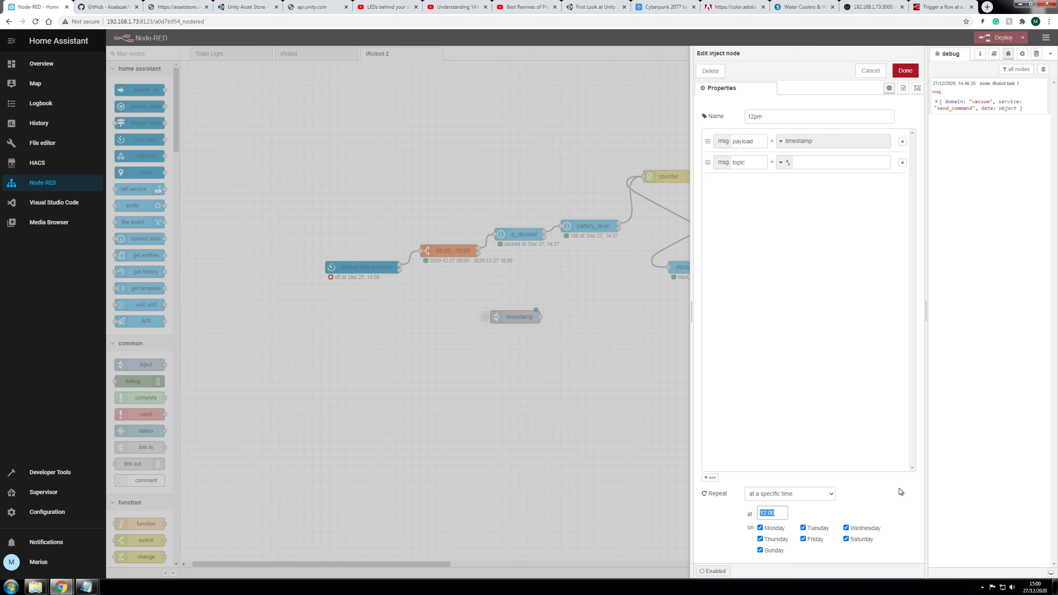
text(23:59)
click(892, 507)
click(905, 70)
drag(532, 317, 758, 302)
drag(515, 315, 690, 308)
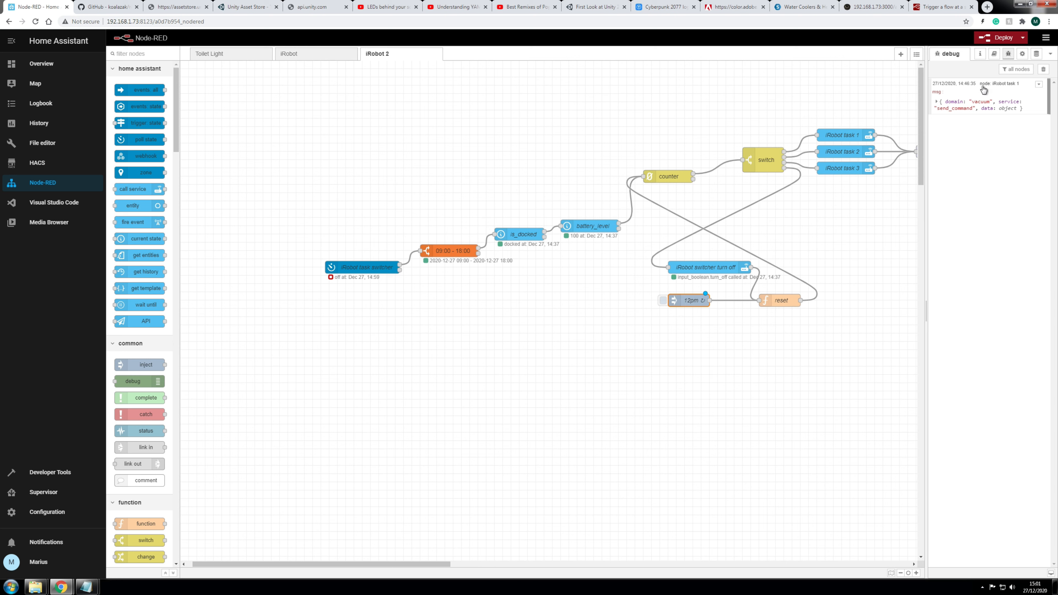
Step: Deploy the iRobot 2 flow and zoom out two levels to view all of it
click(998, 38)
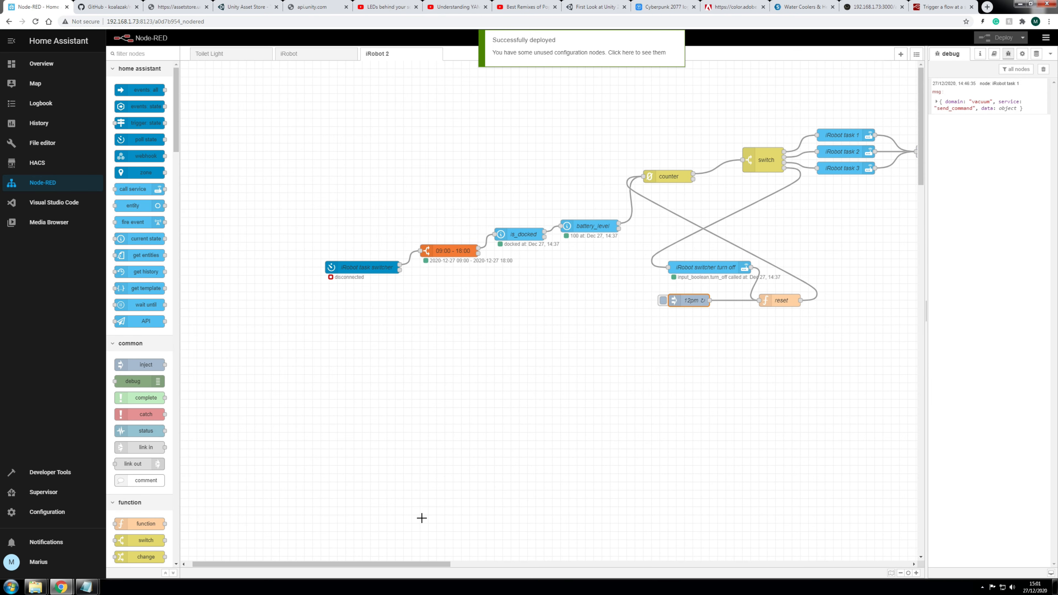
drag(411, 563, 472, 563)
click(900, 572)
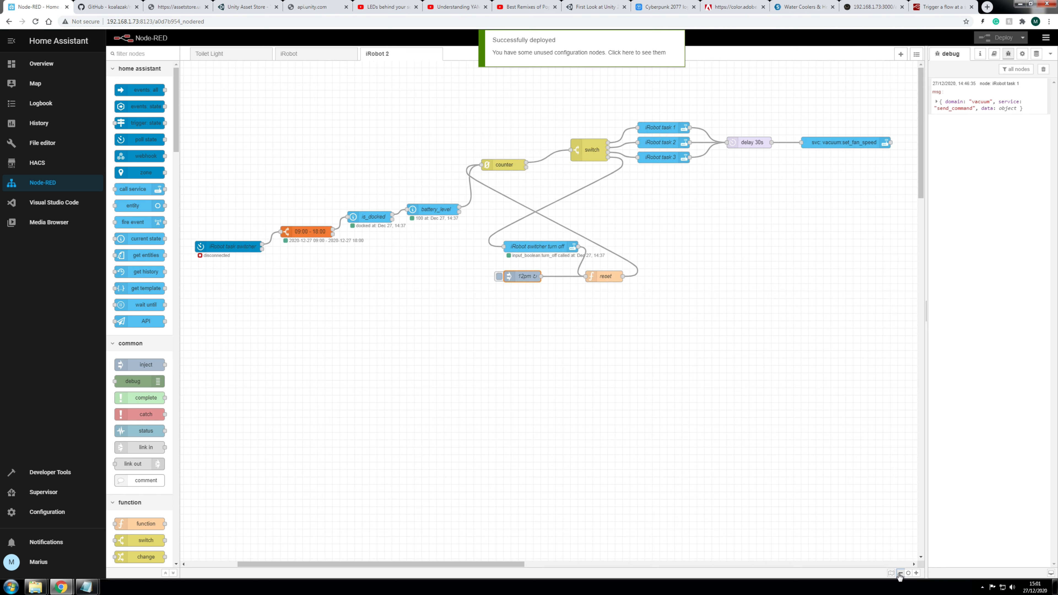
click(900, 573)
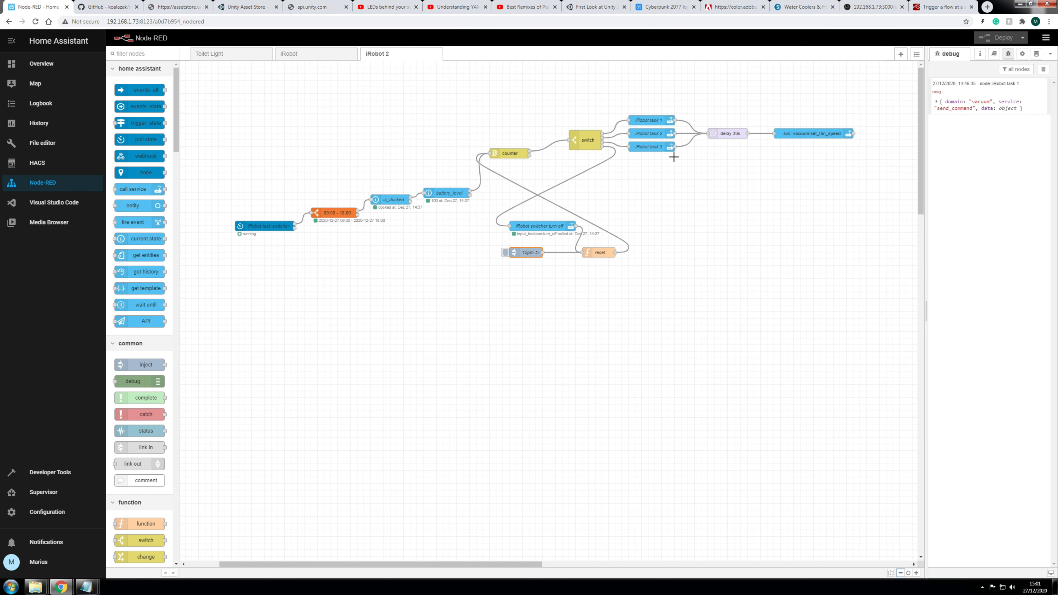